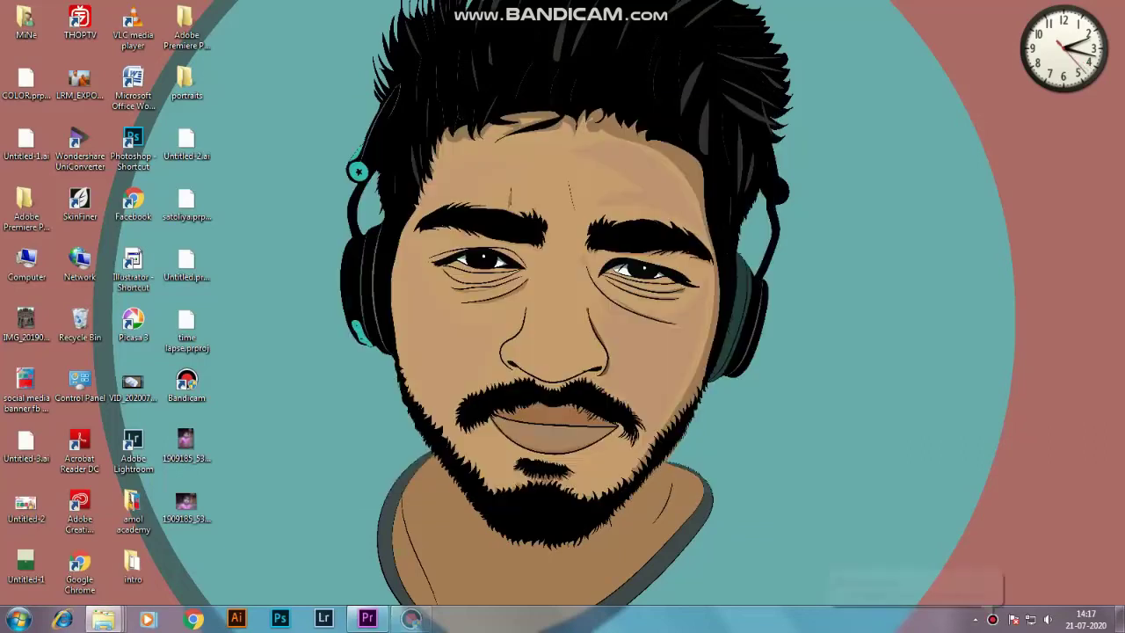
Step: Launch Adobe Illustrator from its taskbar shortcut
left_click(236, 618)
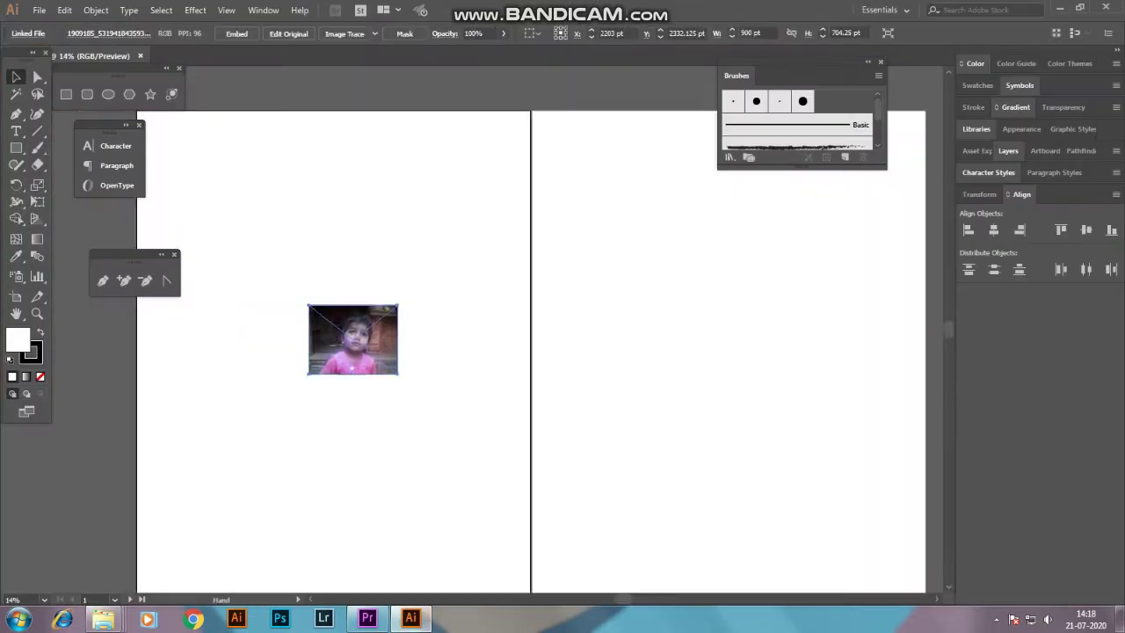
Step: Place and enlarge the boy's photo, then Image Trace a copy with 16 Colors
left_click_drag(291, 191, 661, 483)
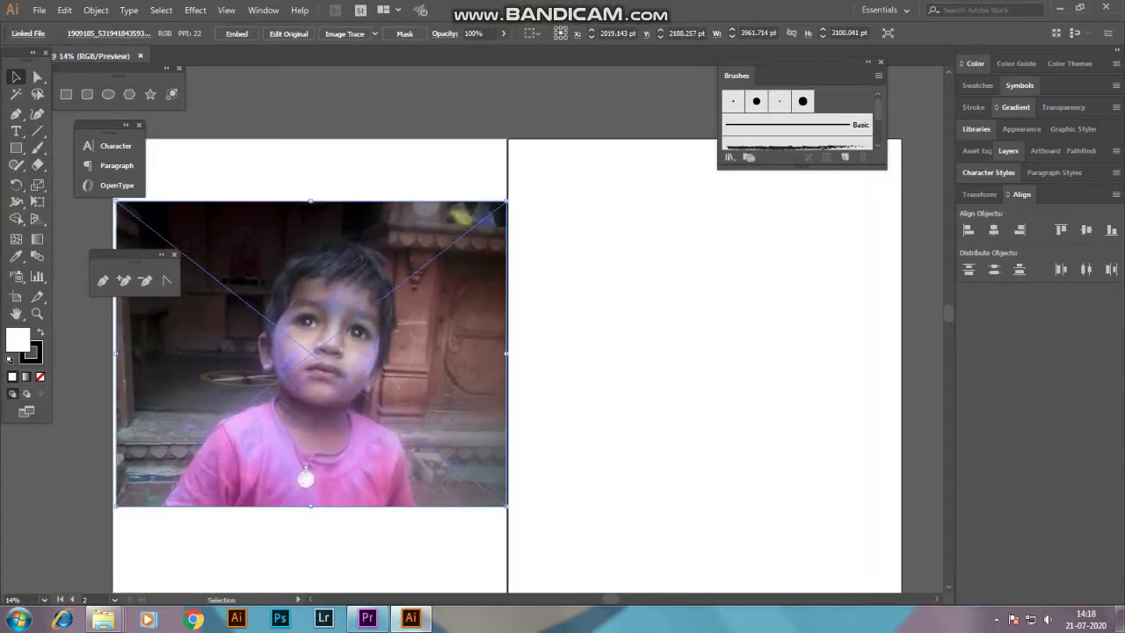
left_click_drag(426, 425, 834, 432)
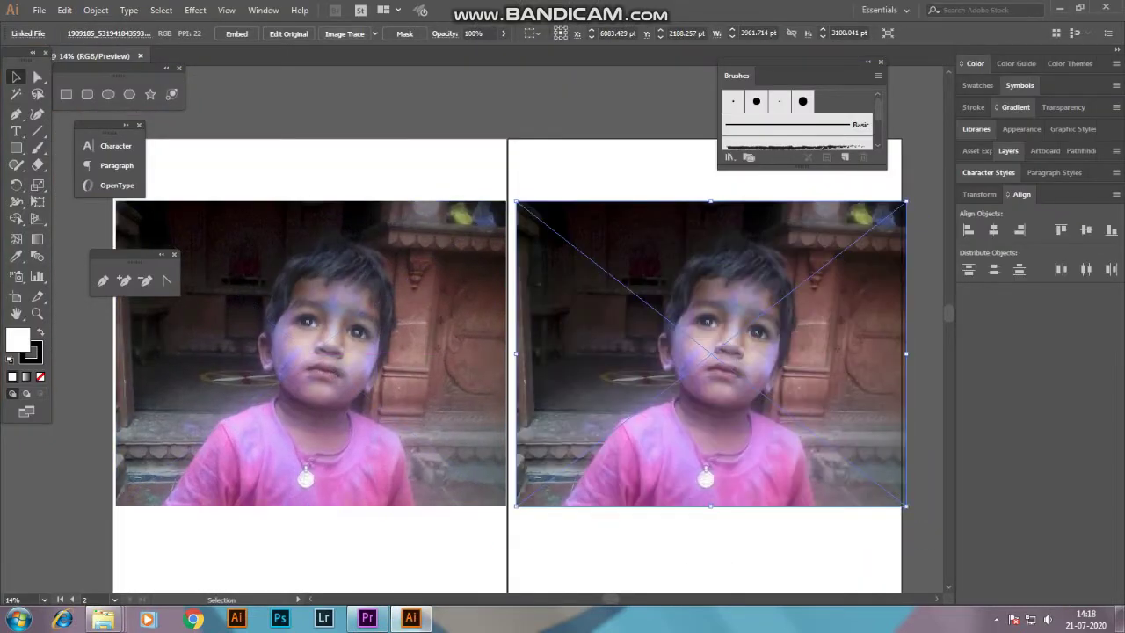
left_click(344, 34)
left_click(110, 34)
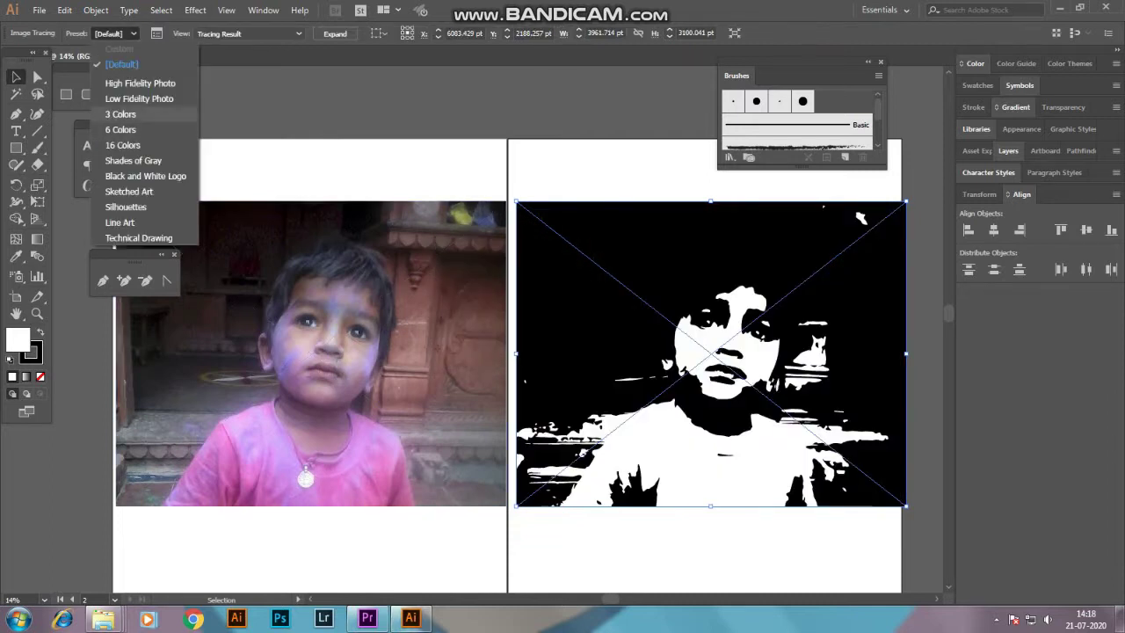
left_click(123, 140)
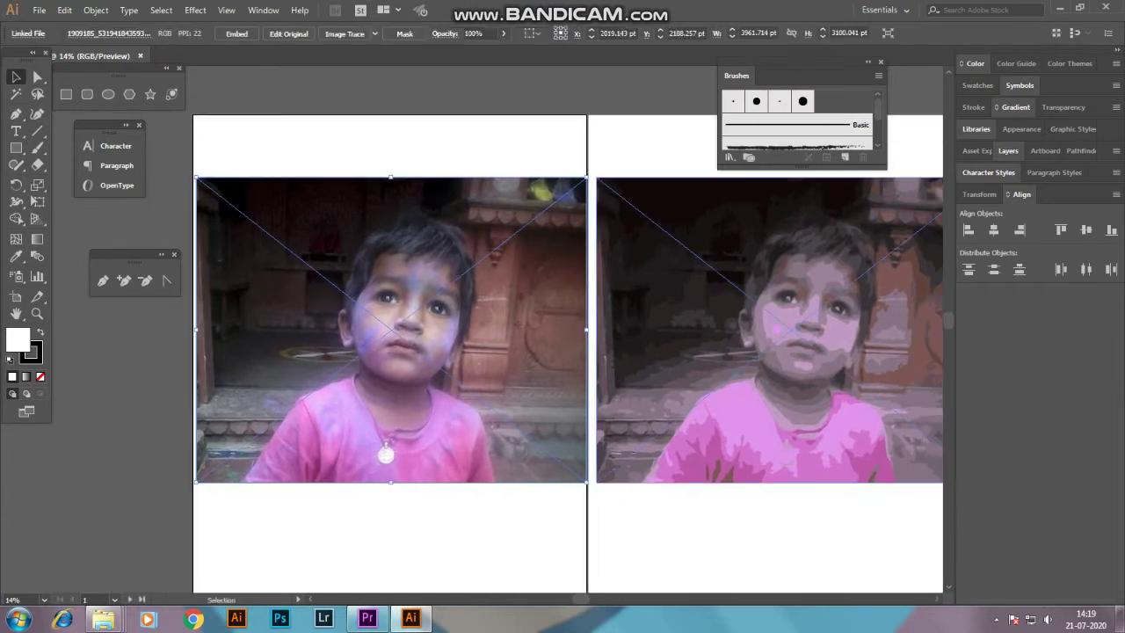
Step: Fade the original photo to 64% opacity and lock its layer
left_click(1008, 150)
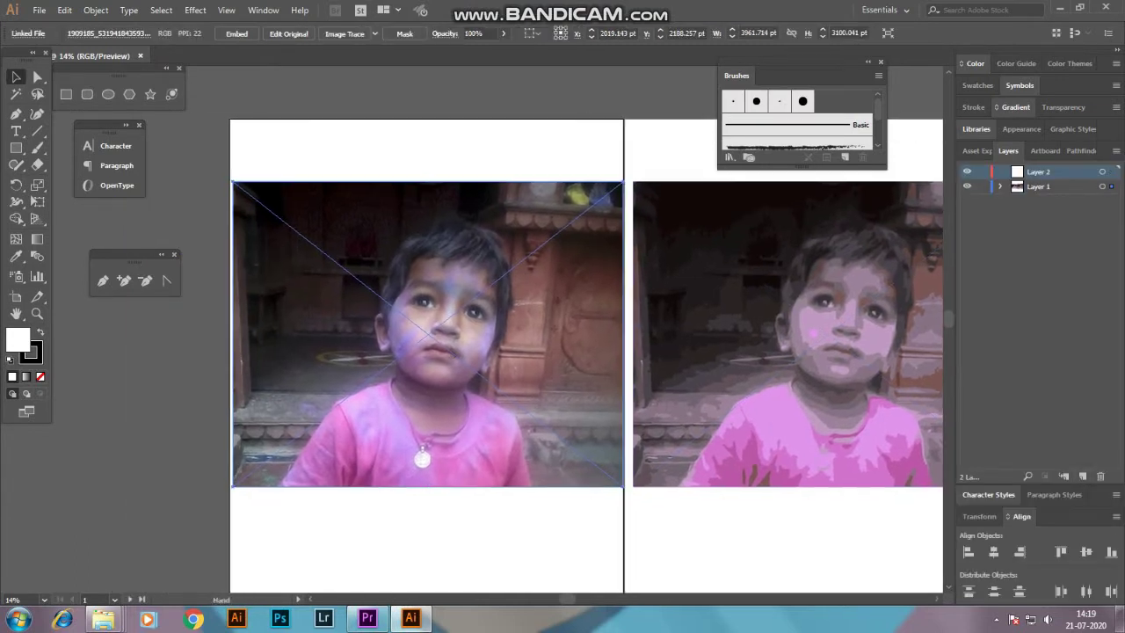
left_click(503, 34)
left_click_drag(508, 50, 482, 50)
key("ctrl+2")
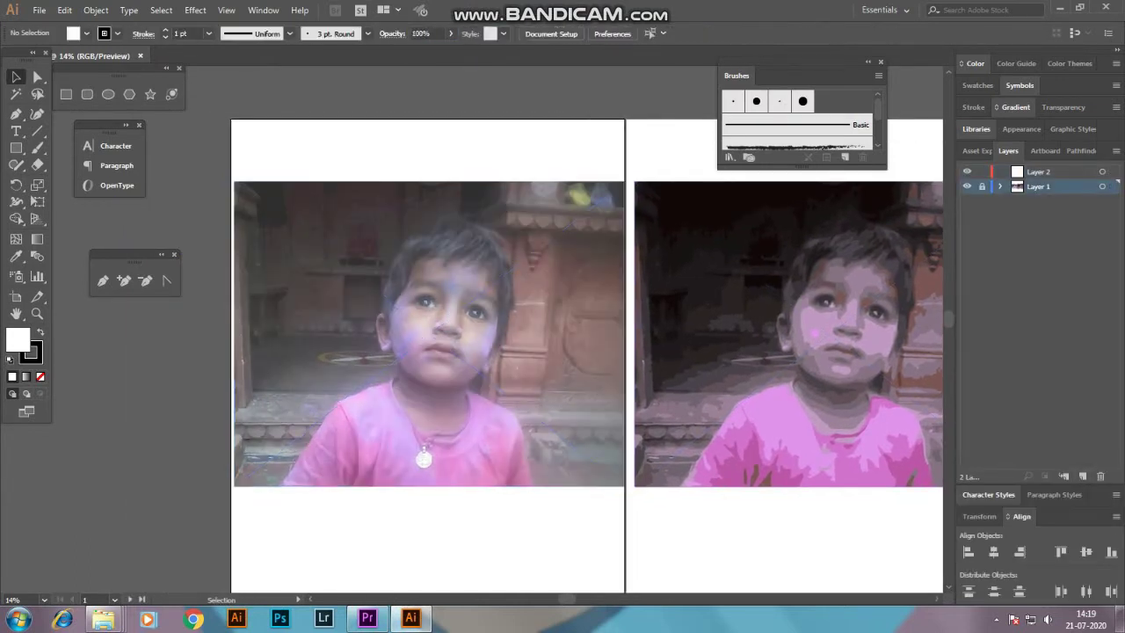
key("ctrl+plus")
key("ctrl+plus")
key("ctrl+plus")
key("ctrl+minus")
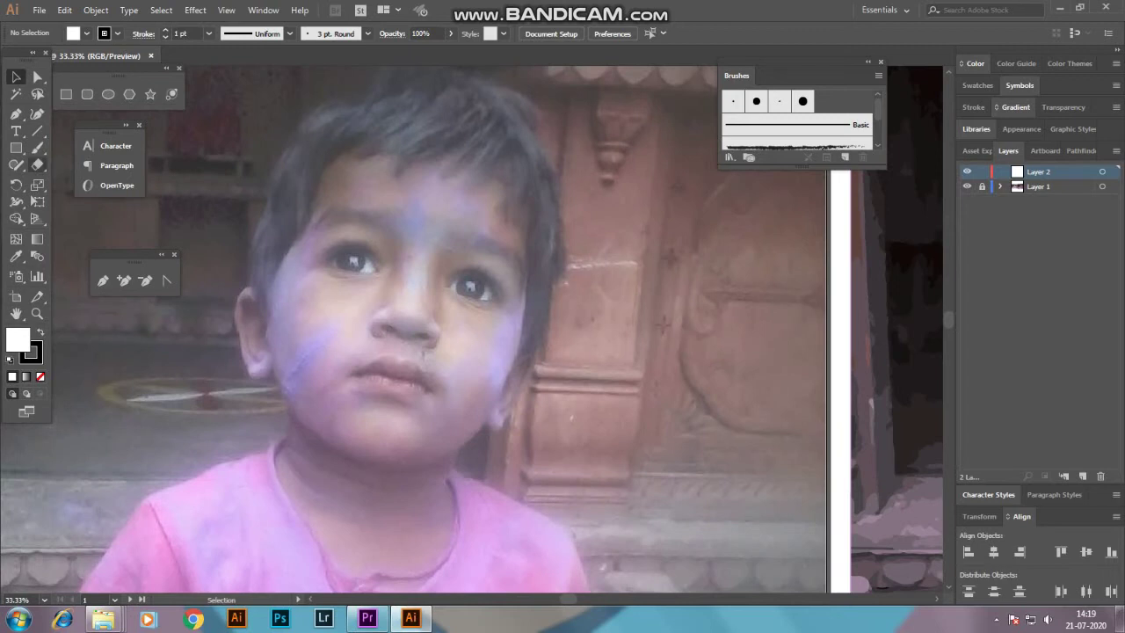
Step: Draw a thin ellipse across the forehead with a black fill
left_click_drag(181, 207, 821, 210)
key("v")
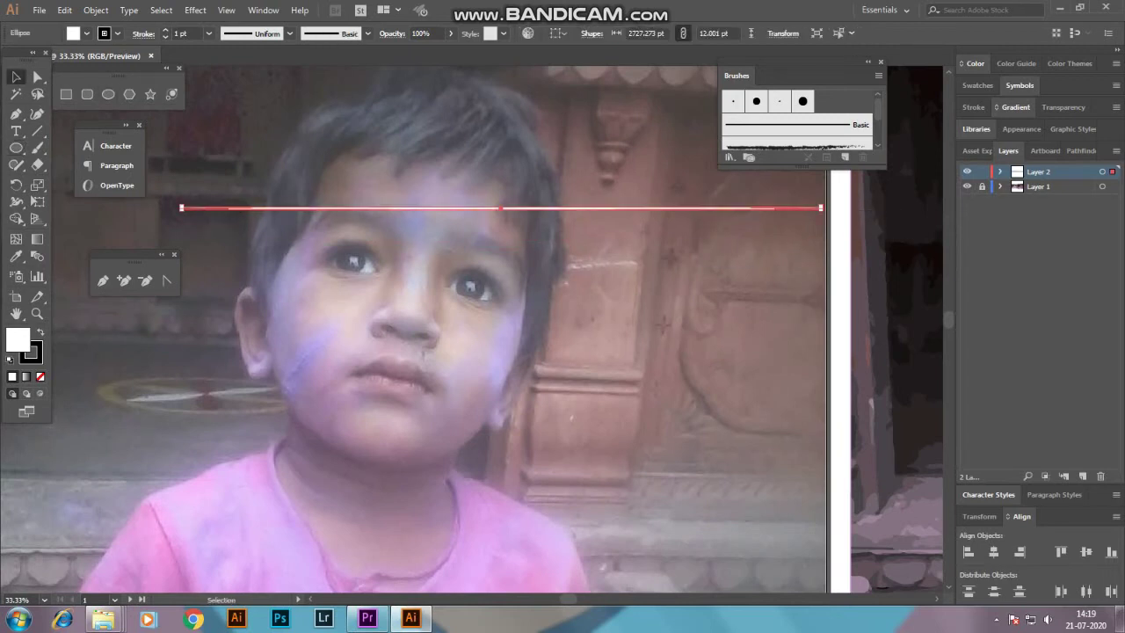
double_click(30, 353)
key("Return")
Step: Choose the thick tapered brush from the brush list
left_click(798, 124)
left_click(515, 404)
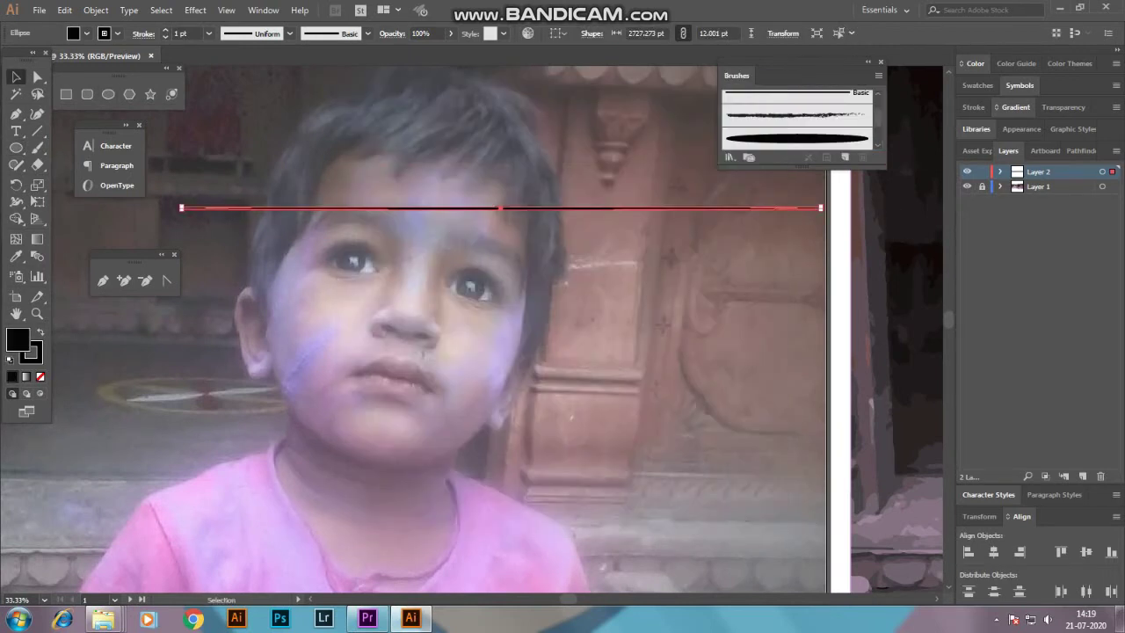
key("b")
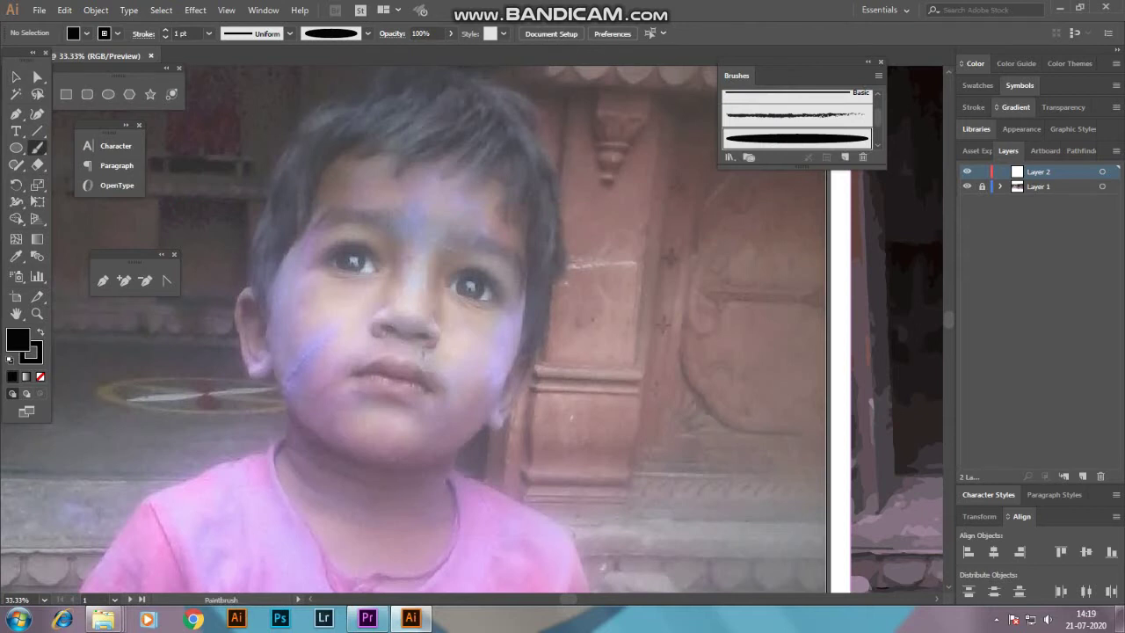
key("p")
key("ctrl+plus")
Step: Start an unfilled hair outline beside the ear and curve it up the hair's side
left_click(428, 286)
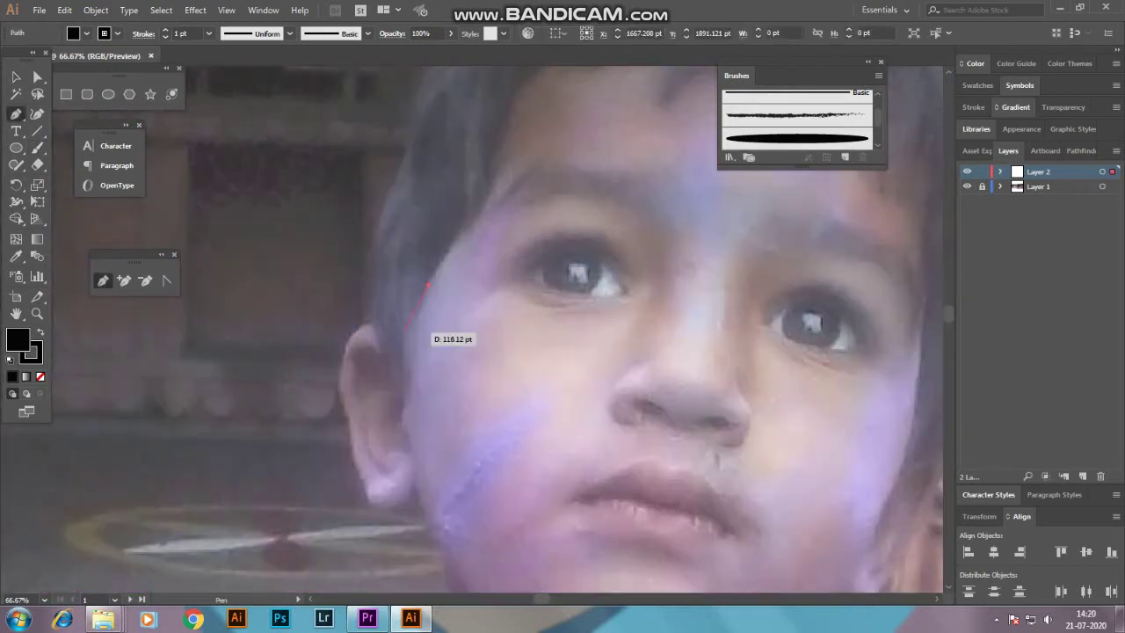
left_click_drag(410, 380, 413, 431)
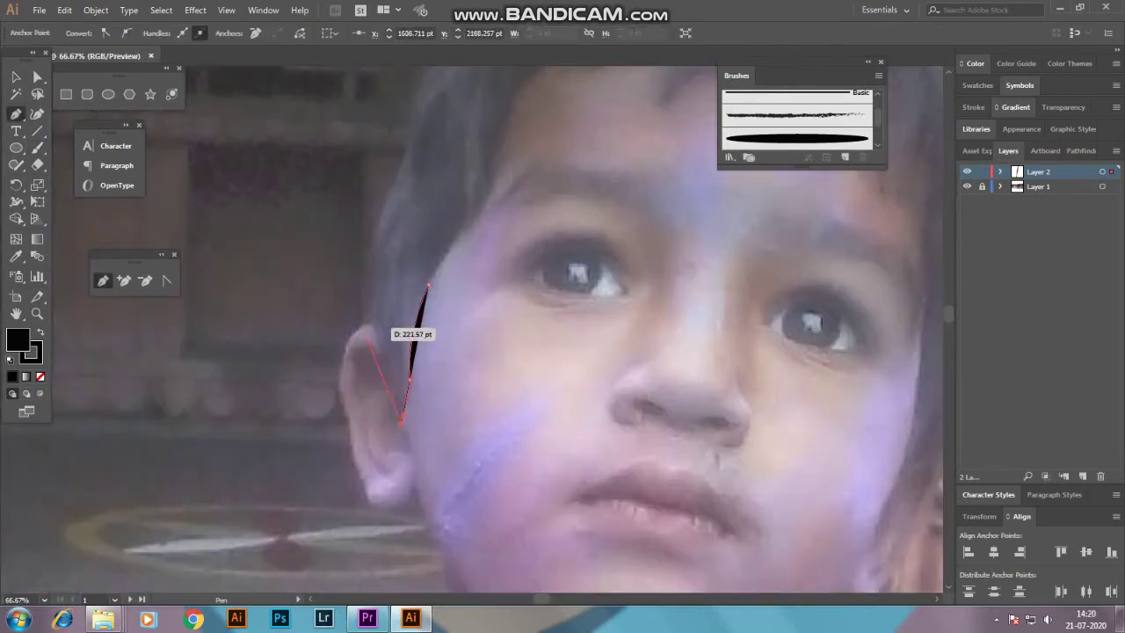
left_click_drag(354, 332, 413, 233)
scroll(369, 326, "up", 3)
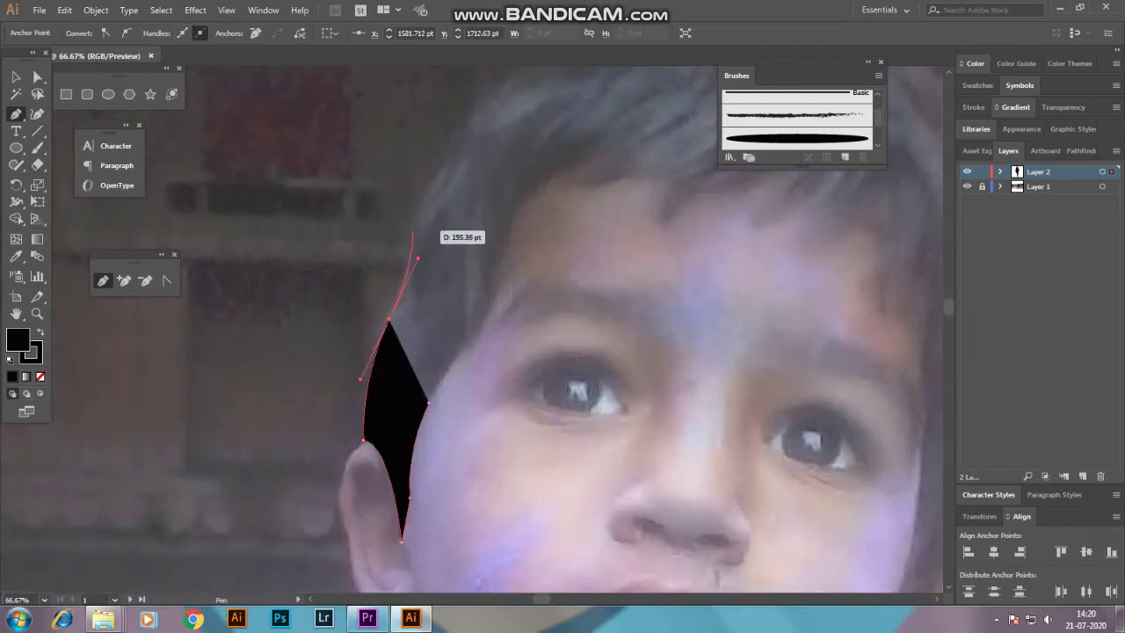
key("slash")
left_click(411, 230)
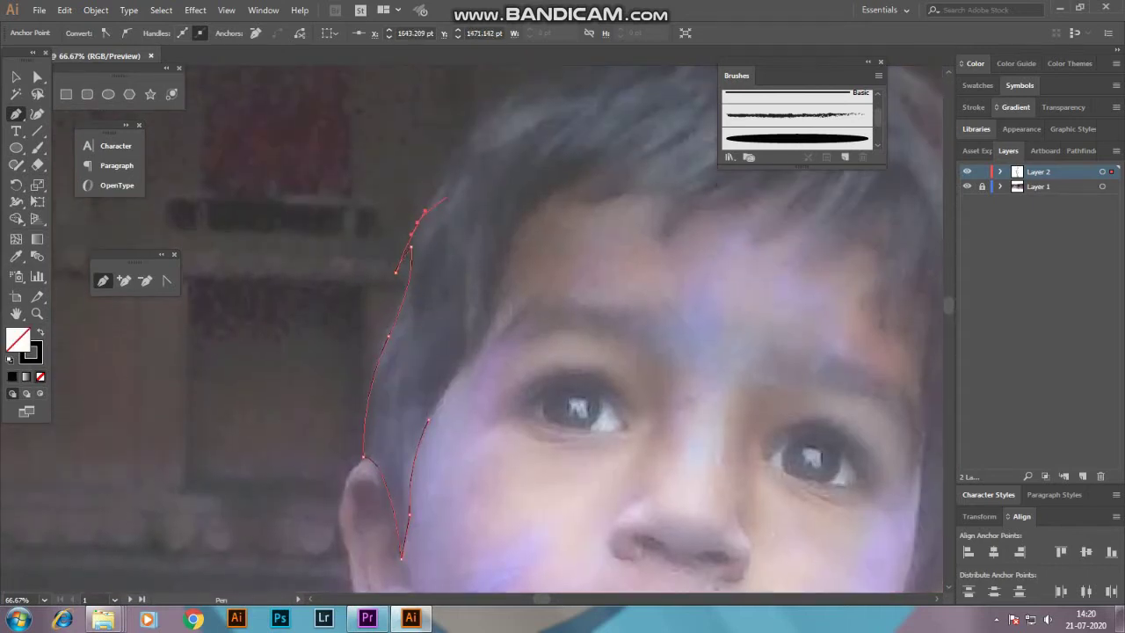
scroll(416, 208, "up", 5)
left_click_drag(409, 283, 408, 273)
Step: Trace the outline over the hair top and crown, down past the eye to the jaw
mouse_move(496, 231)
left_mouse_down()
mouse_move(520, 230)
mouse_move(532, 209)
mouse_move(580, 218)
left_mouse_up()
mouse_move(649, 195)
left_mouse_down()
mouse_move(518, 275)
mouse_move(583, 283)
left_mouse_up()
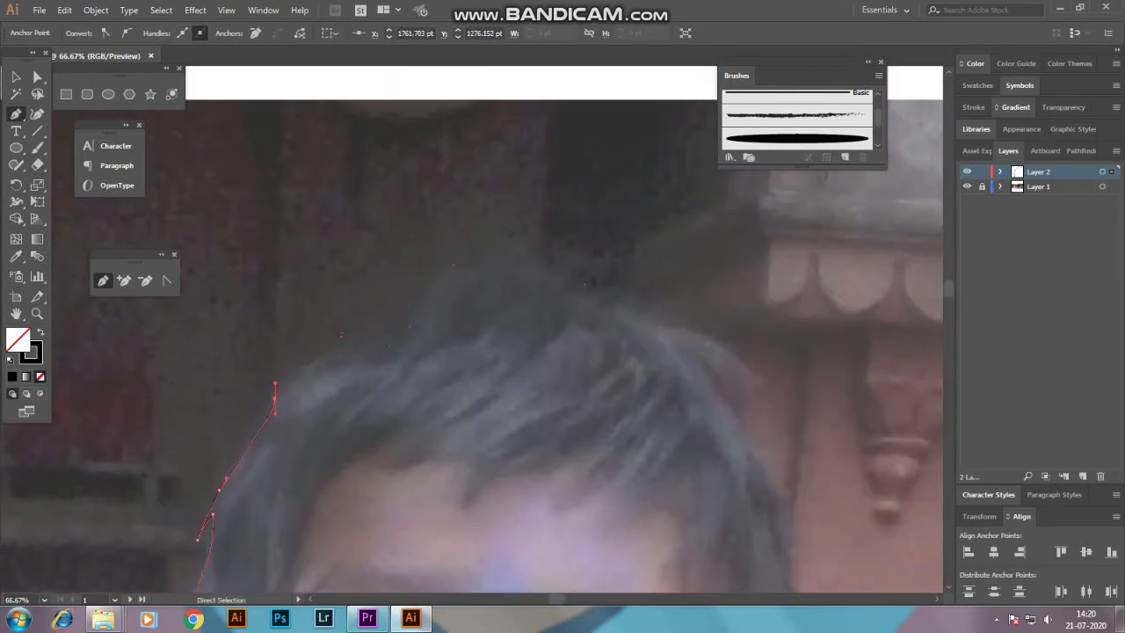
left_click_drag(507, 286, 527, 289)
left_click_drag(673, 349, 708, 341)
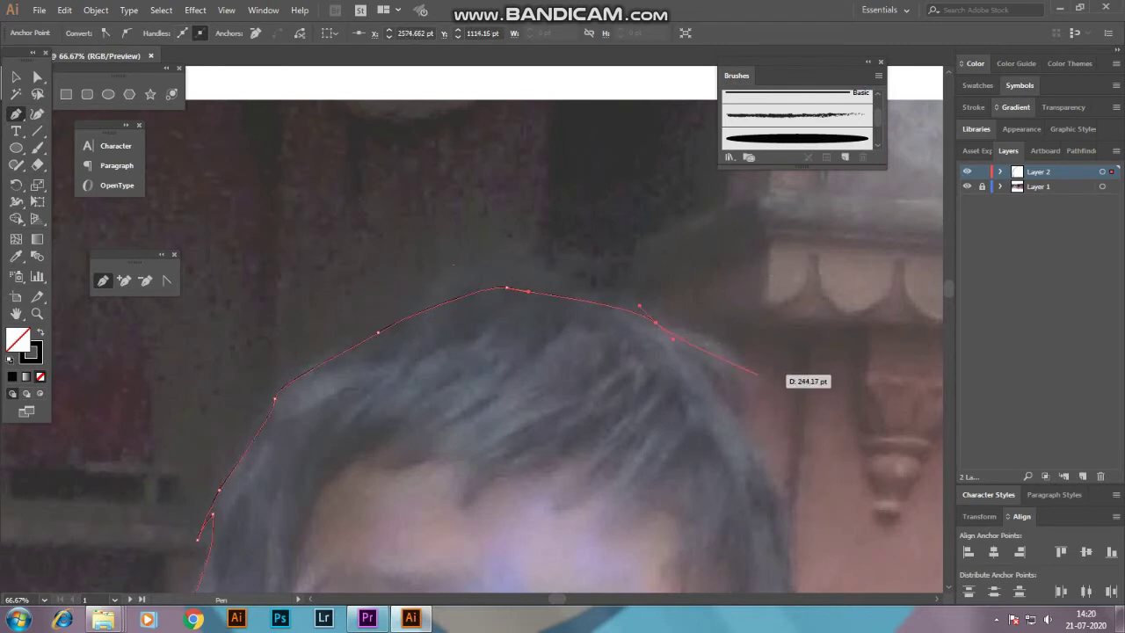
mouse_move(757, 373)
left_mouse_down()
mouse_move(785, 389)
mouse_move(431, 158)
mouse_move(433, 335)
mouse_move(433, 195)
left_mouse_up()
left_click_drag(440, 395, 509, 172)
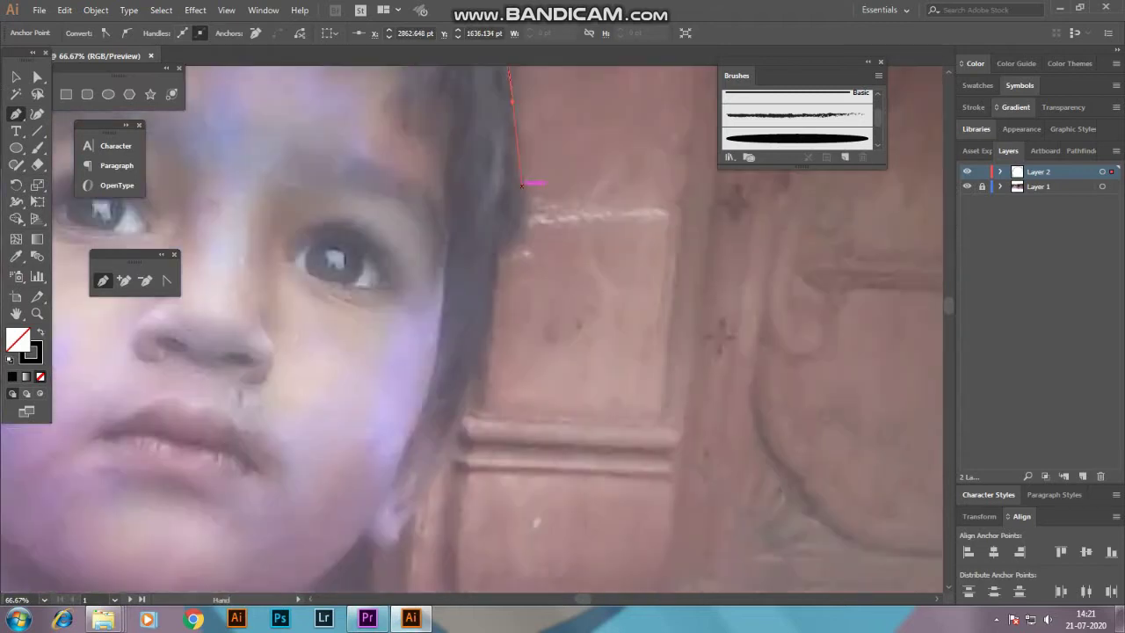
mouse_move(537, 231)
left_mouse_down()
mouse_move(566, 234)
mouse_move(535, 227)
mouse_move(489, 260)
left_mouse_up()
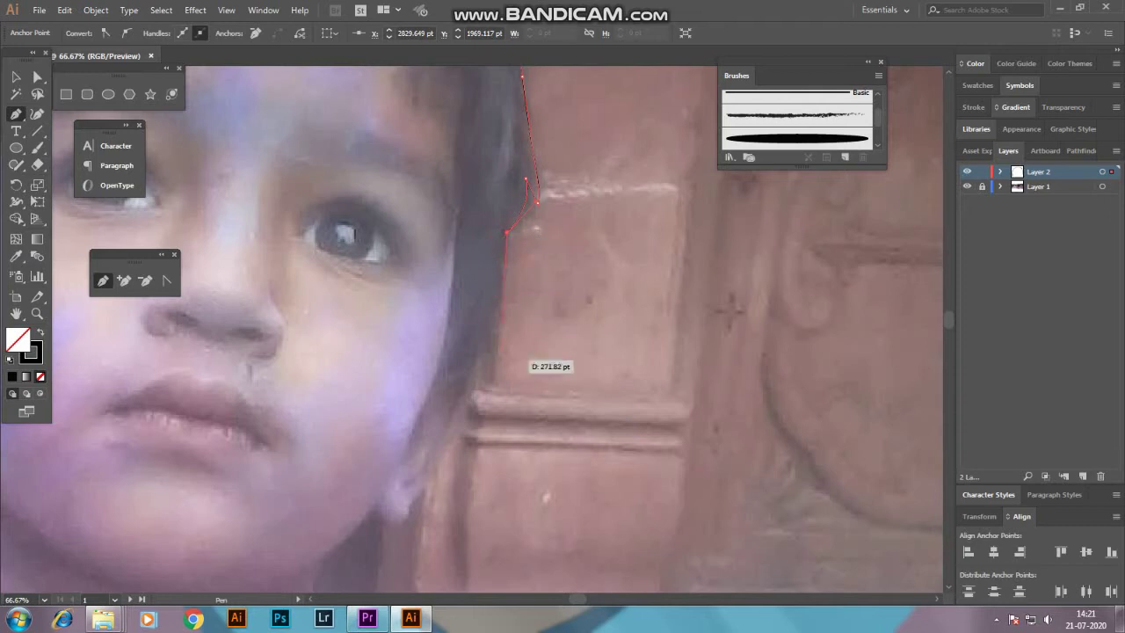
left_click_drag(523, 355, 533, 344)
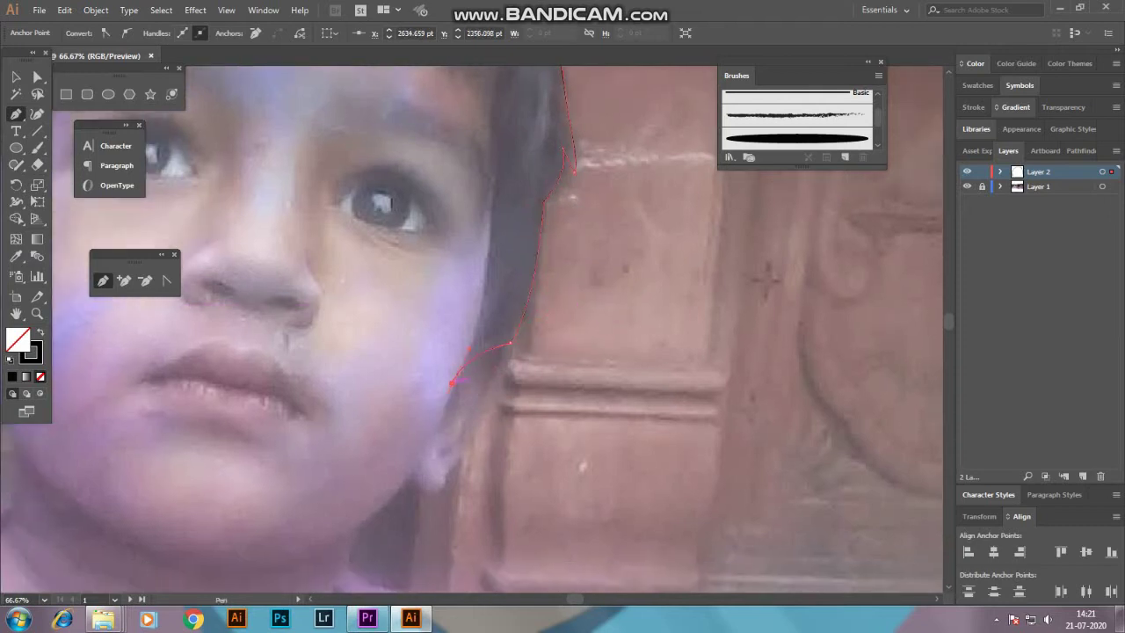
left_click_drag(458, 381, 421, 456)
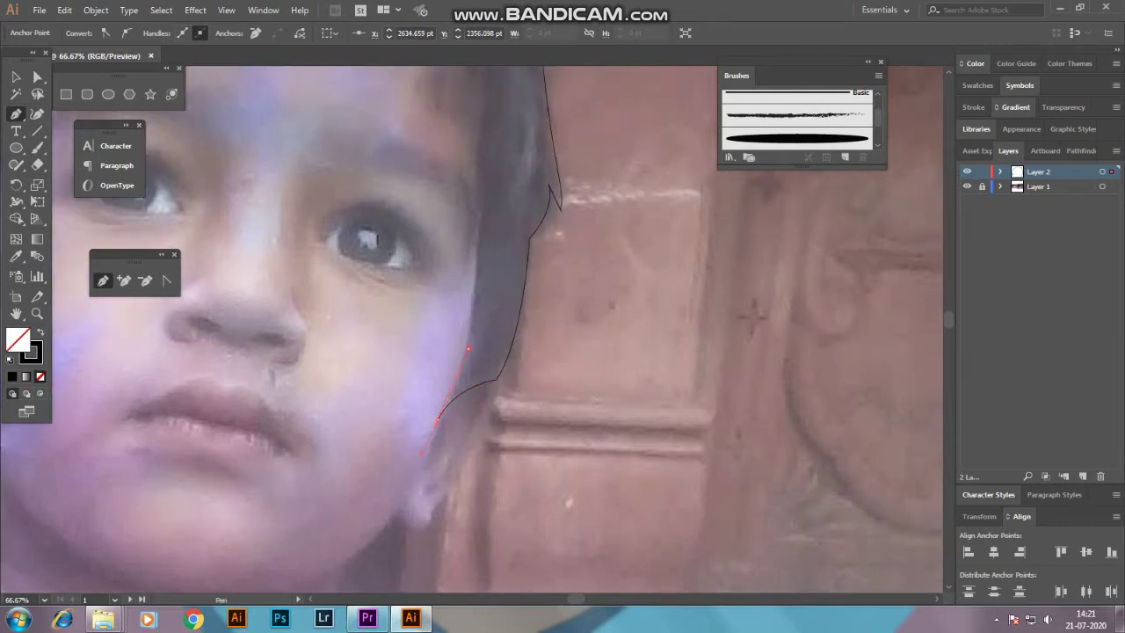
Step: Trace the fringe locks and curls across the forehead
scroll(527, 310, "up", 3)
scroll(528, 310, "up", 3)
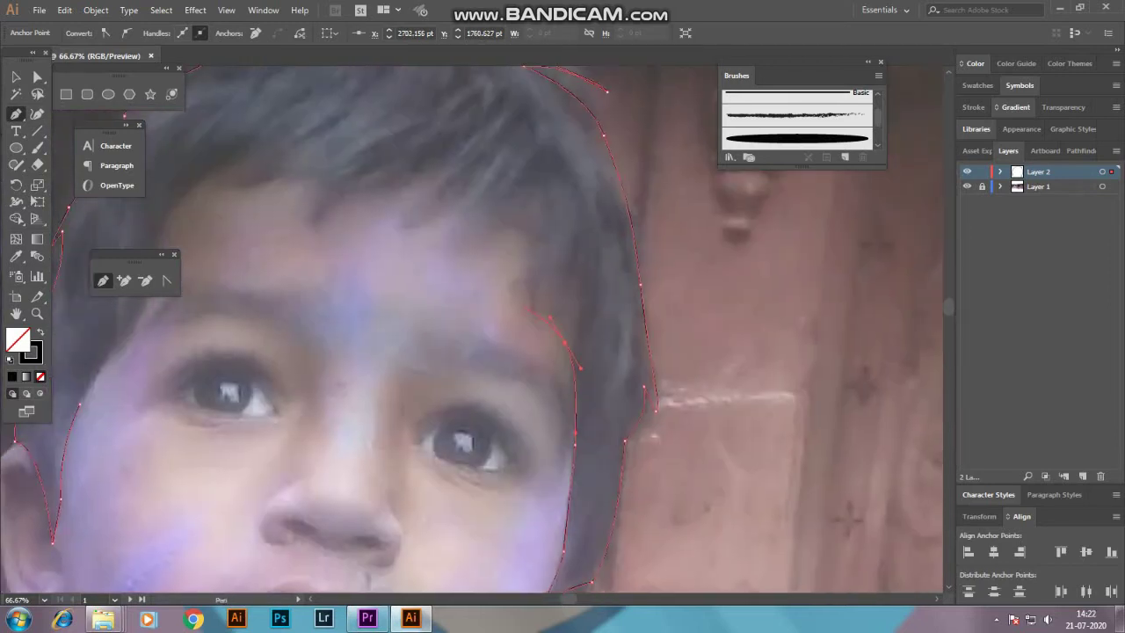
left_click_drag(541, 243, 571, 255)
left_click_drag(456, 251, 421, 290)
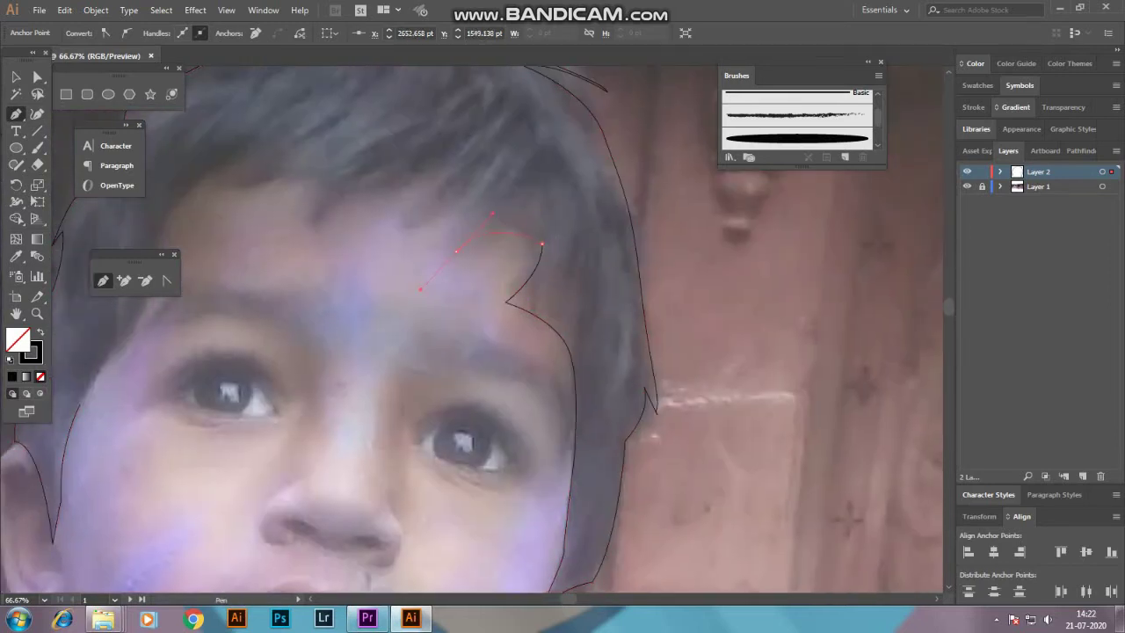
left_click_drag(486, 214, 508, 204)
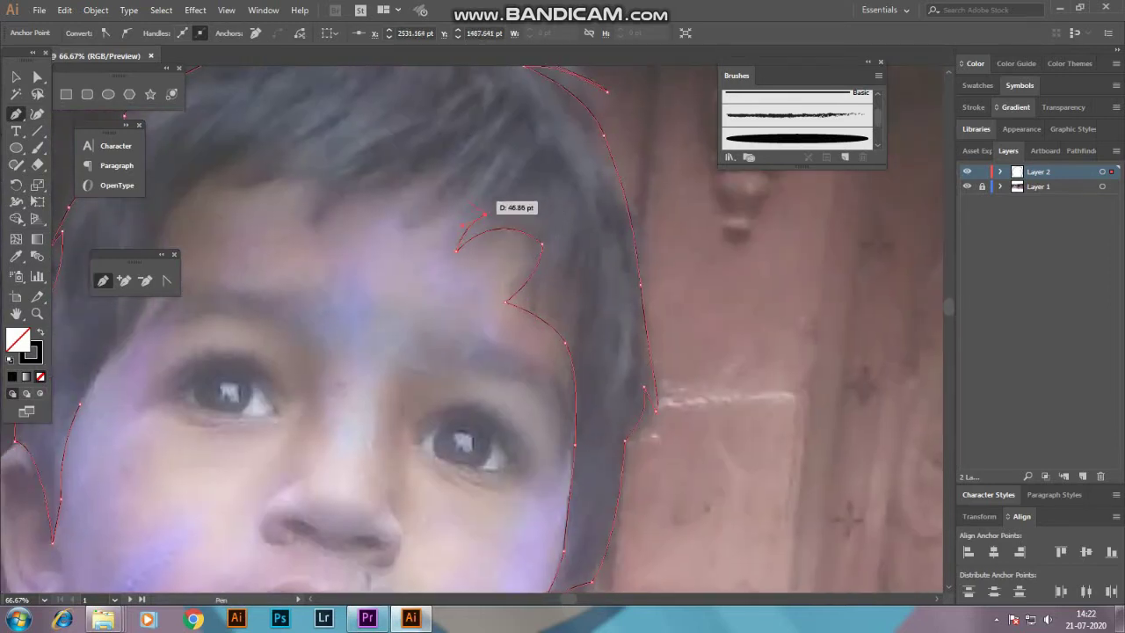
left_click_drag(402, 227, 472, 191)
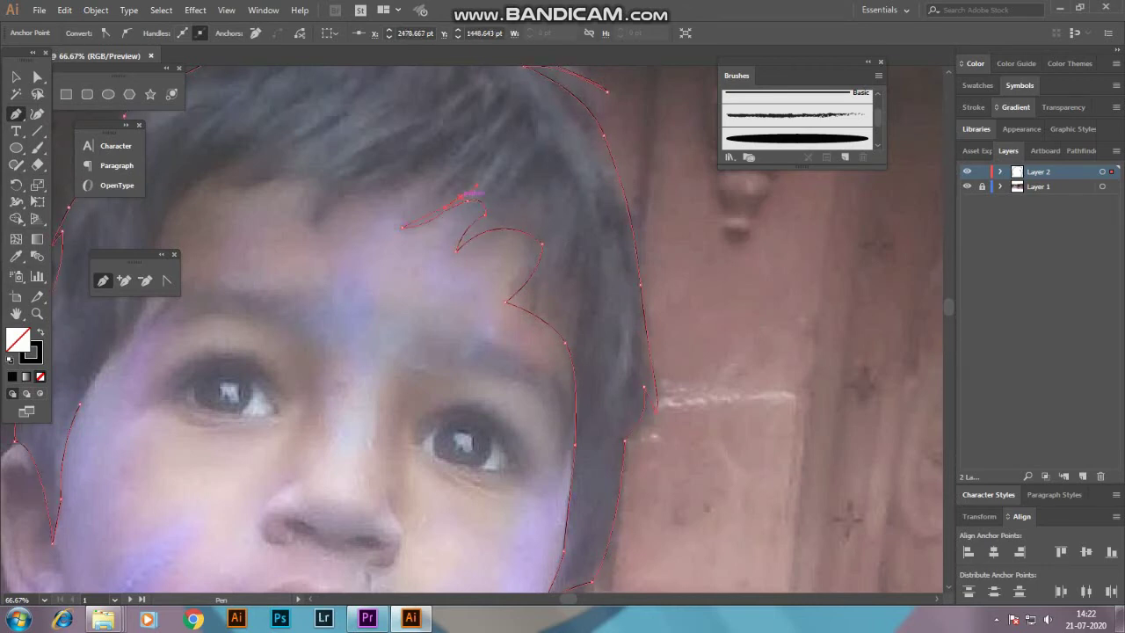
scroll(472, 192, "up", 1)
scroll(414, 214, "up", 3)
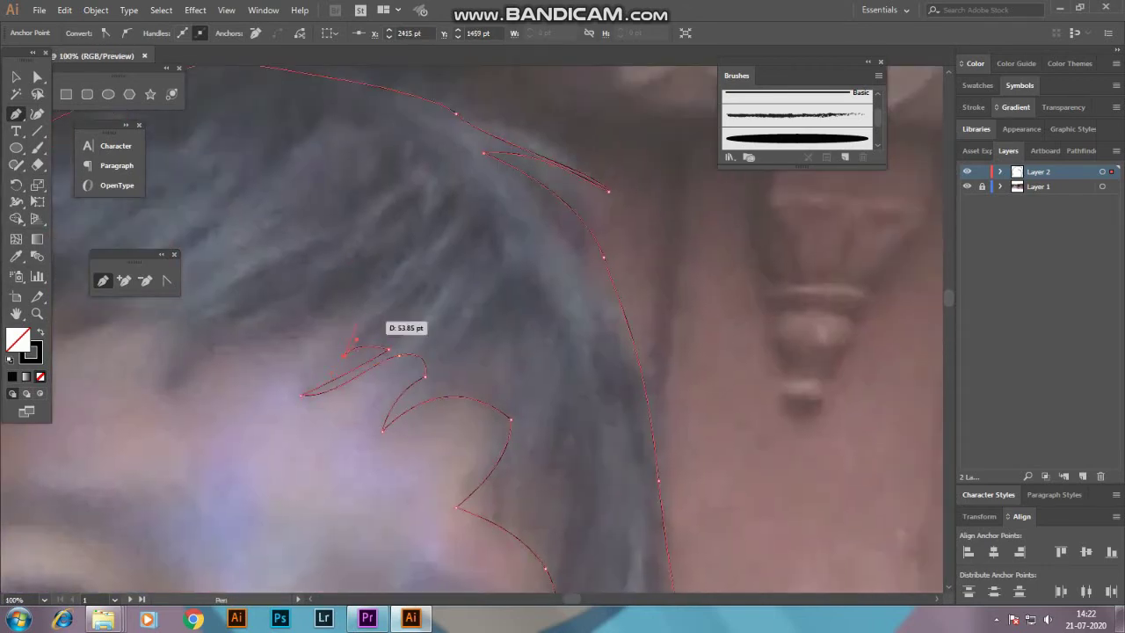
mouse_move(308, 326)
left_mouse_down()
mouse_move(282, 343)
mouse_move(552, 308)
left_mouse_up()
left_click_drag(384, 286, 356, 312)
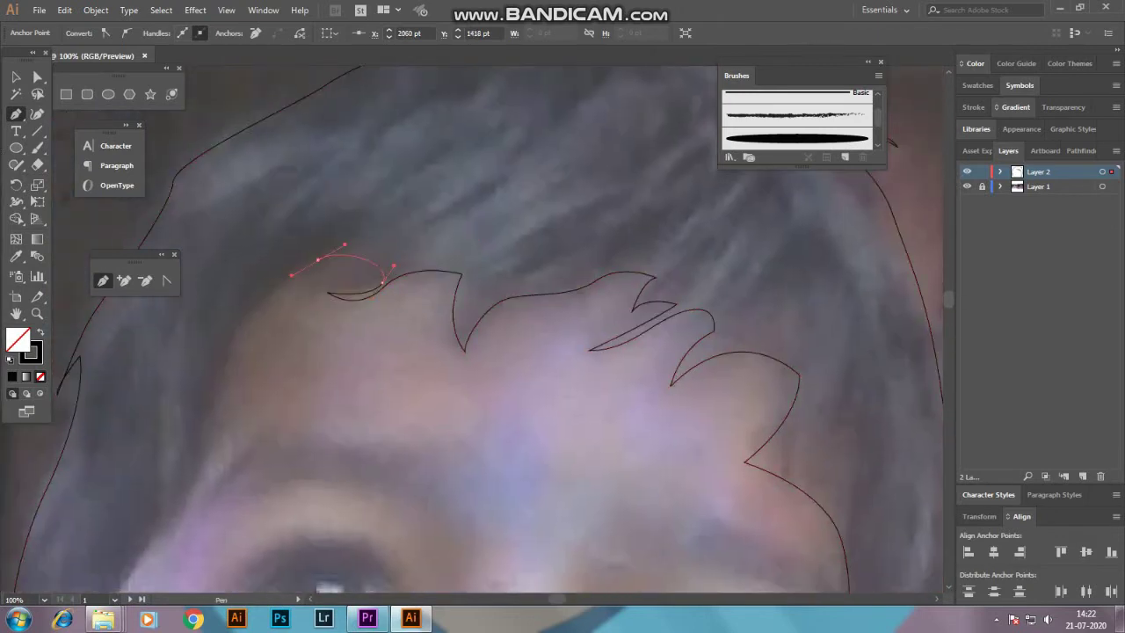
Step: Close the hair outline down the left cheek
mouse_move(355, 290)
left_mouse_down()
mouse_move(535, 119)
mouse_move(556, 84)
left_mouse_up()
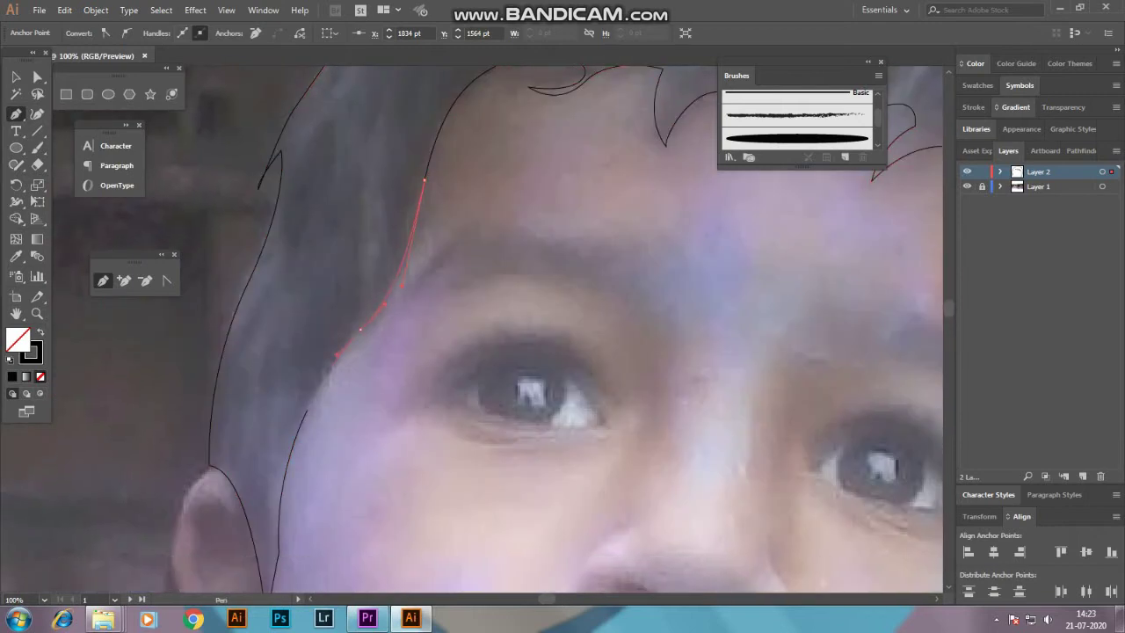
left_click(308, 410)
key("ctrl+0")
Step: Give the hair shape a solid black fill and deselect it
key("v")
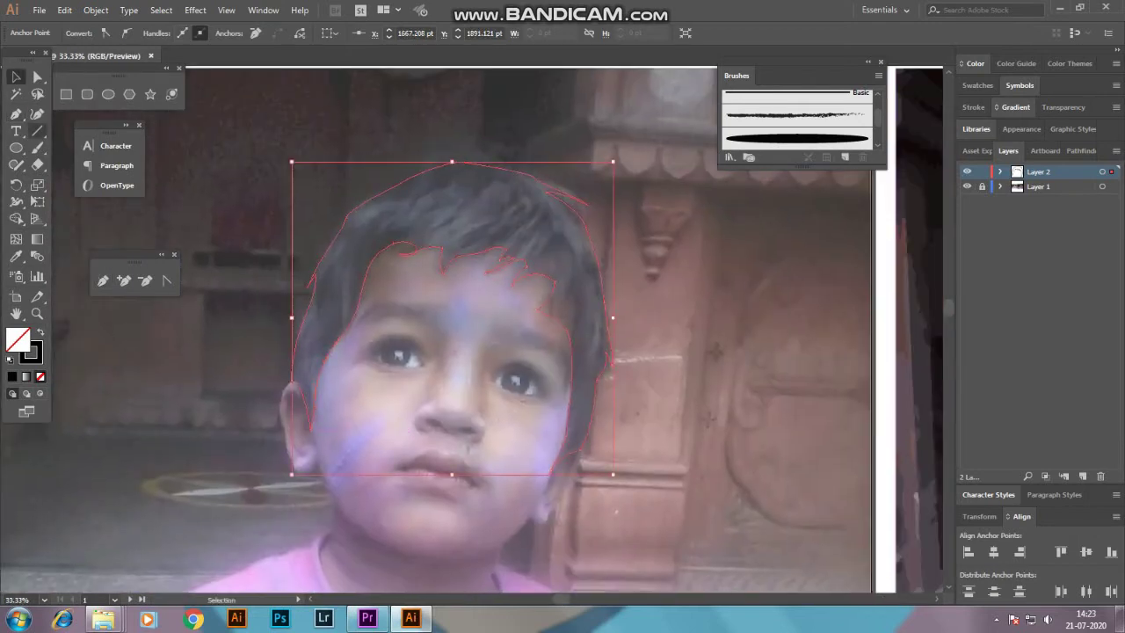
key("shift+x")
key("ctrl+shift+a")
scroll(432, 580, "up", 1)
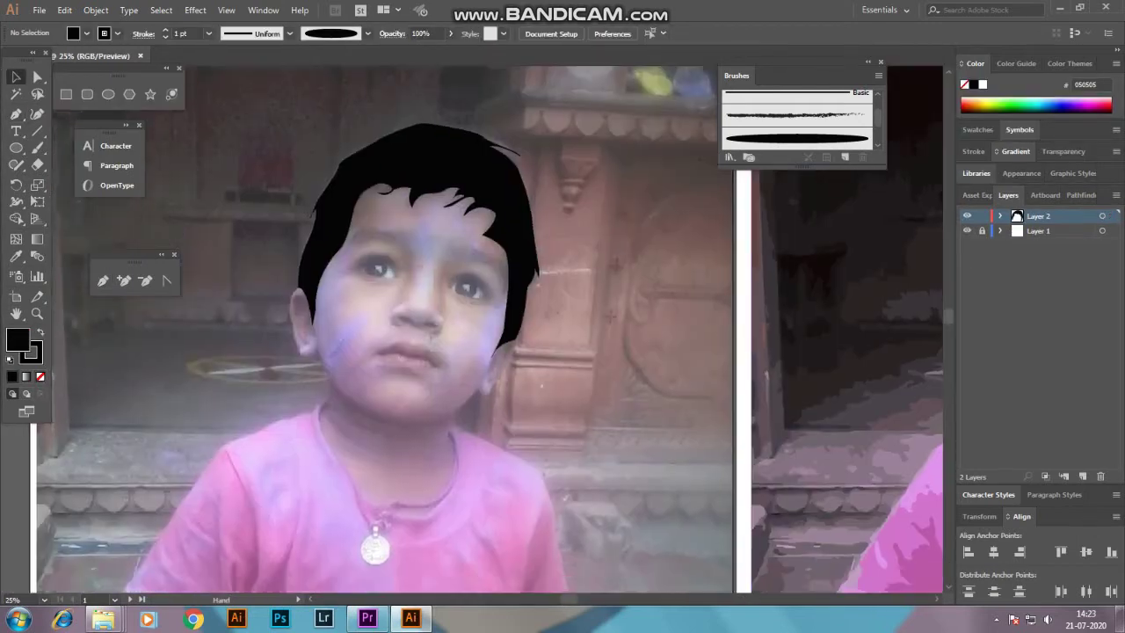
scroll(433, 580, "up", 1)
scroll(474, 229, "up", 1)
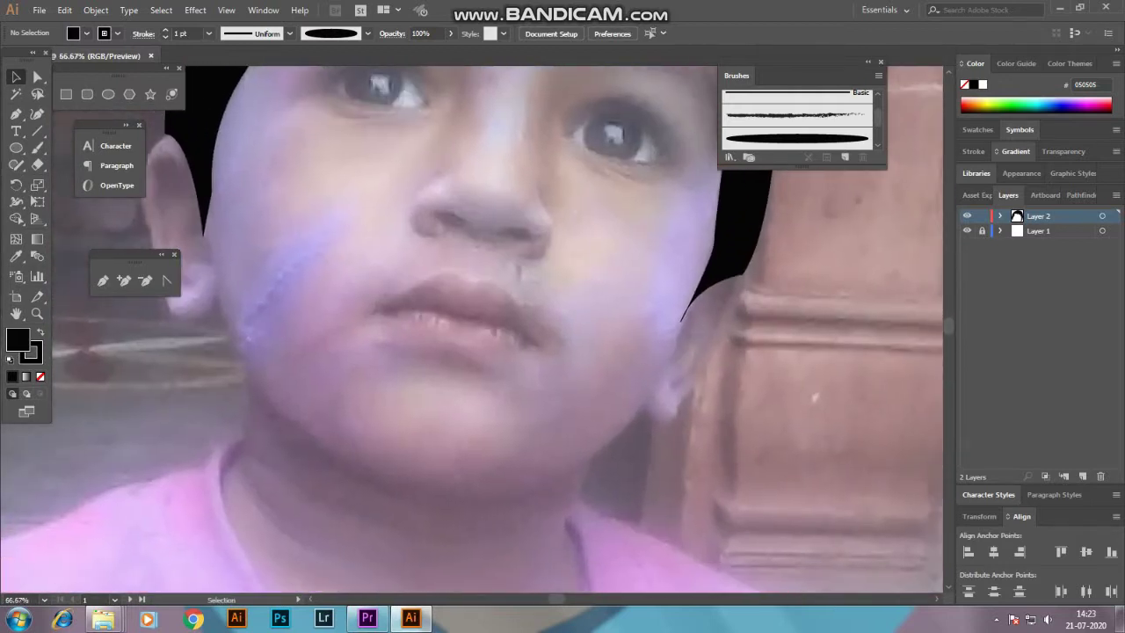
Step: Draw an unfilled jaw contour from the left cheek around the chin up the right jaw
left_click(203, 235)
left_click_drag(218, 271, 221, 344)
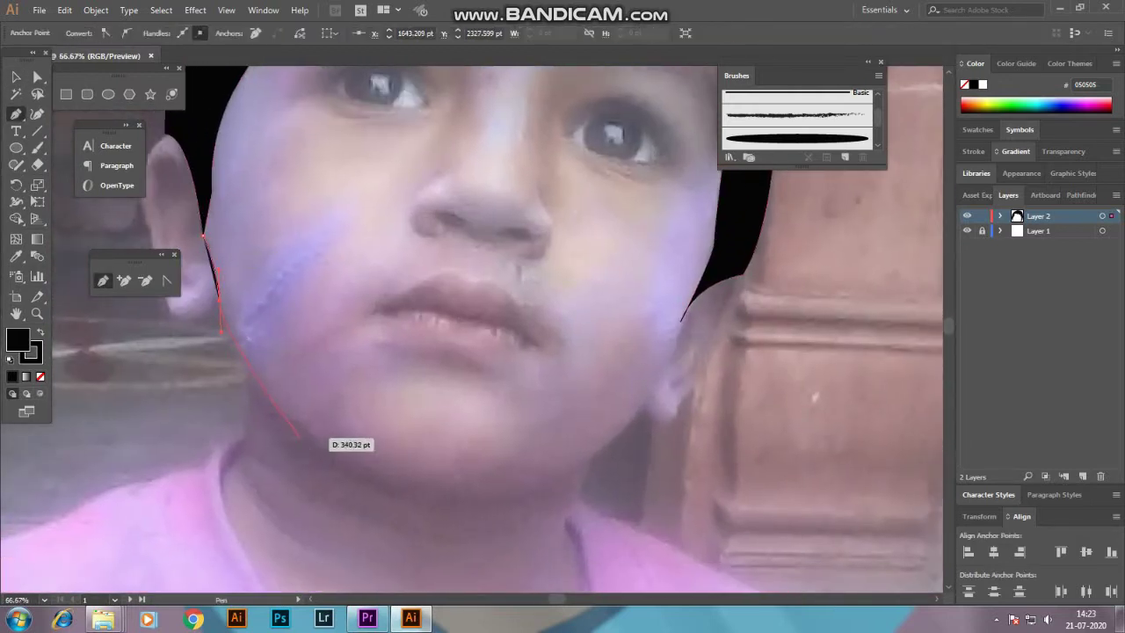
mouse_move(299, 436)
left_mouse_down()
mouse_move(492, 497)
mouse_move(646, 409)
left_mouse_up()
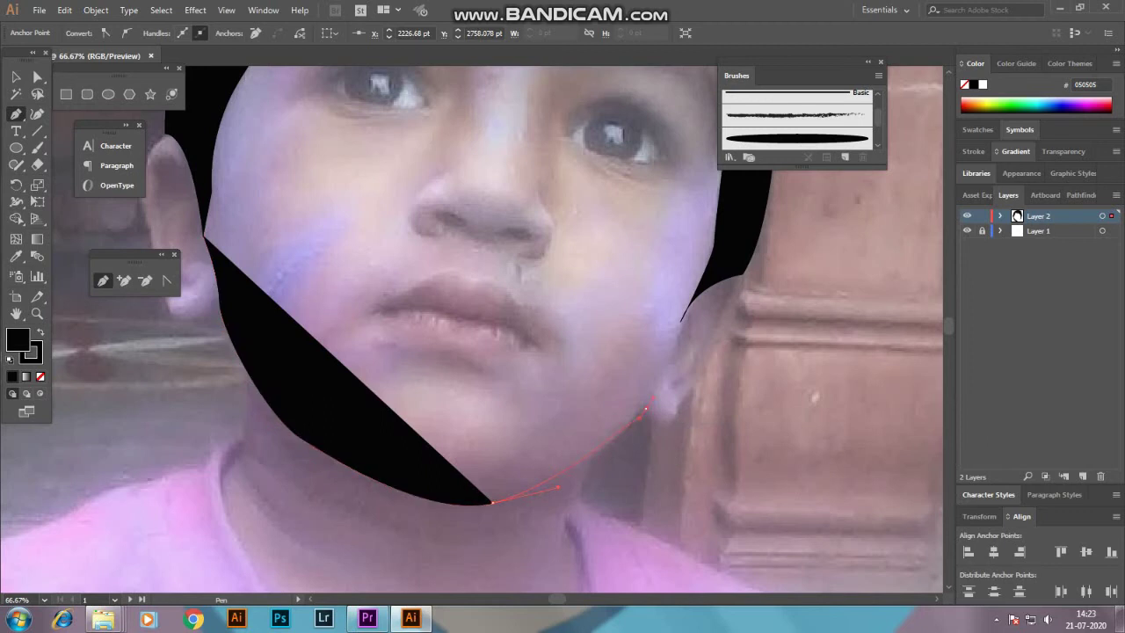
left_click_drag(682, 321, 694, 290)
key("slash")
key("v")
key("ctrl+shift+a")
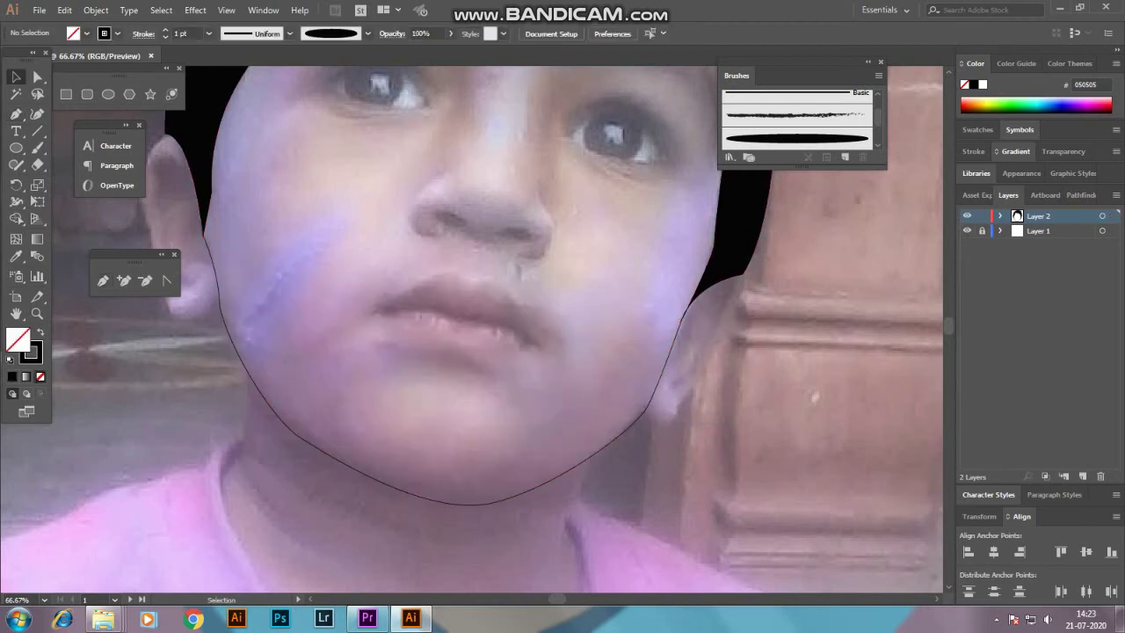
Step: Set up the tapered brush and stroke weight, testing and undoing a trial stroke
key("b")
left_click(797, 138)
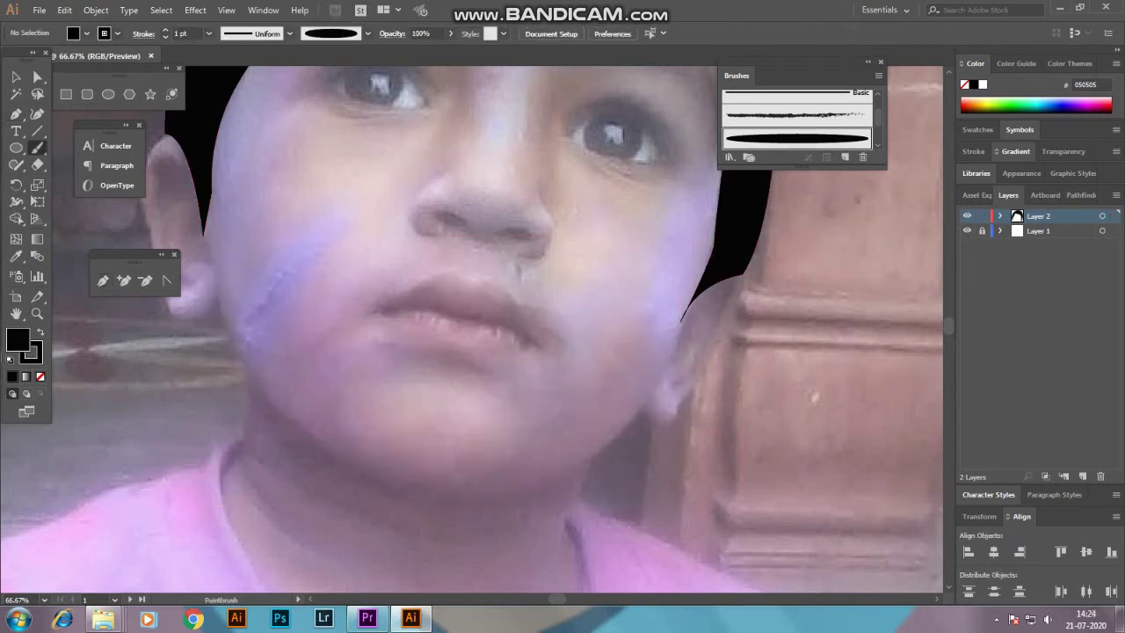
left_click(208, 34)
left_click_drag(199, 399, 307, 343)
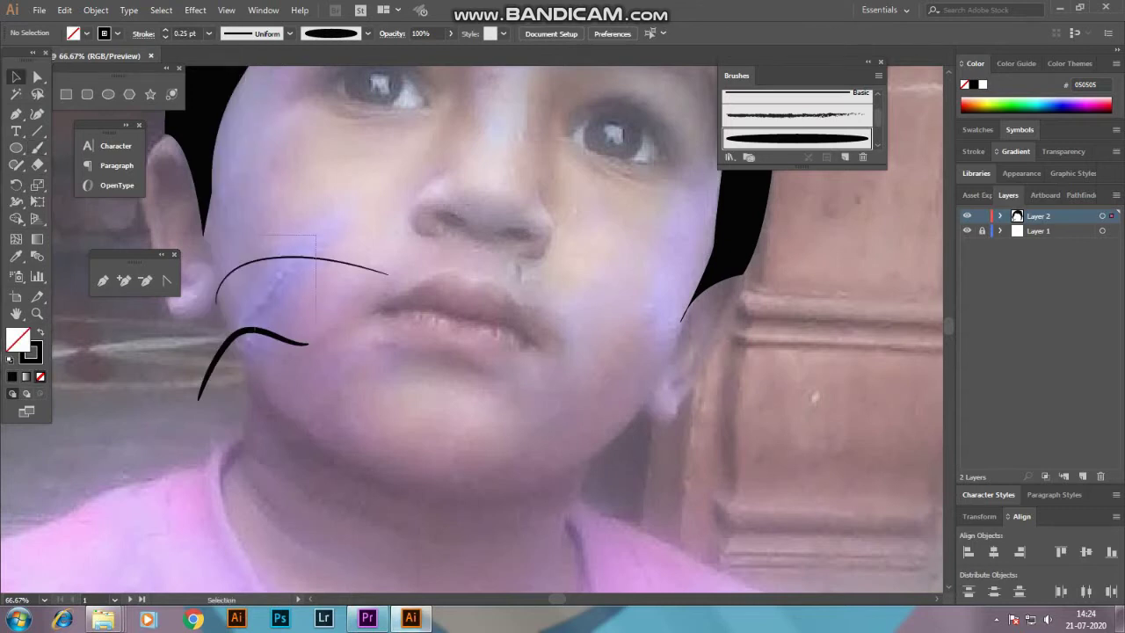
key("ctrl+z")
key("ctrl+plus")
key("b")
key("Return")
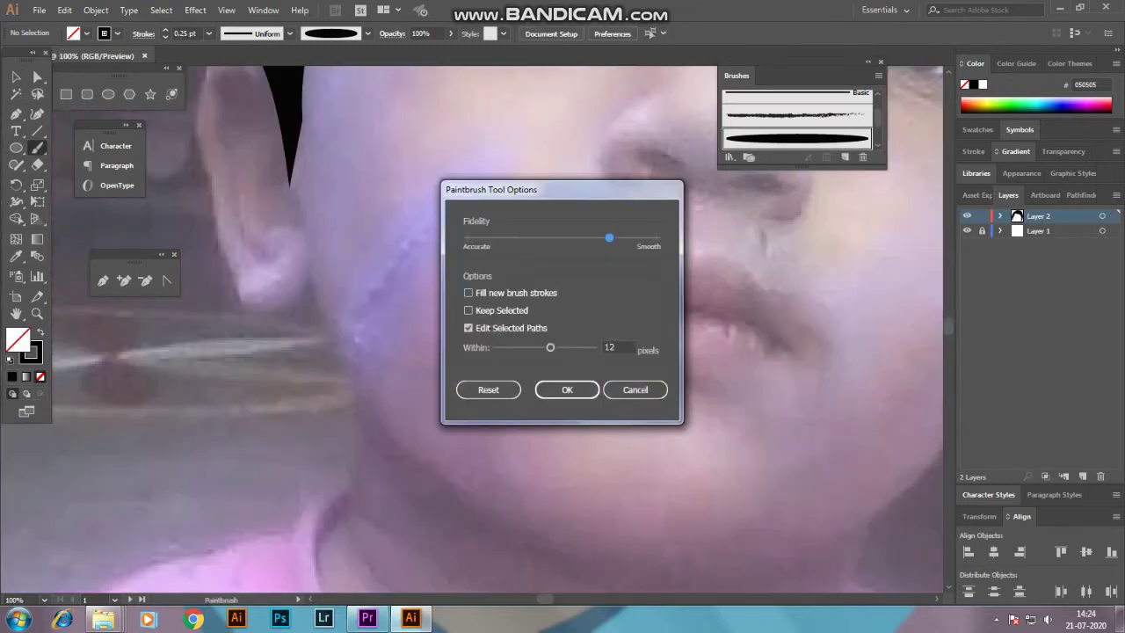
key("Return")
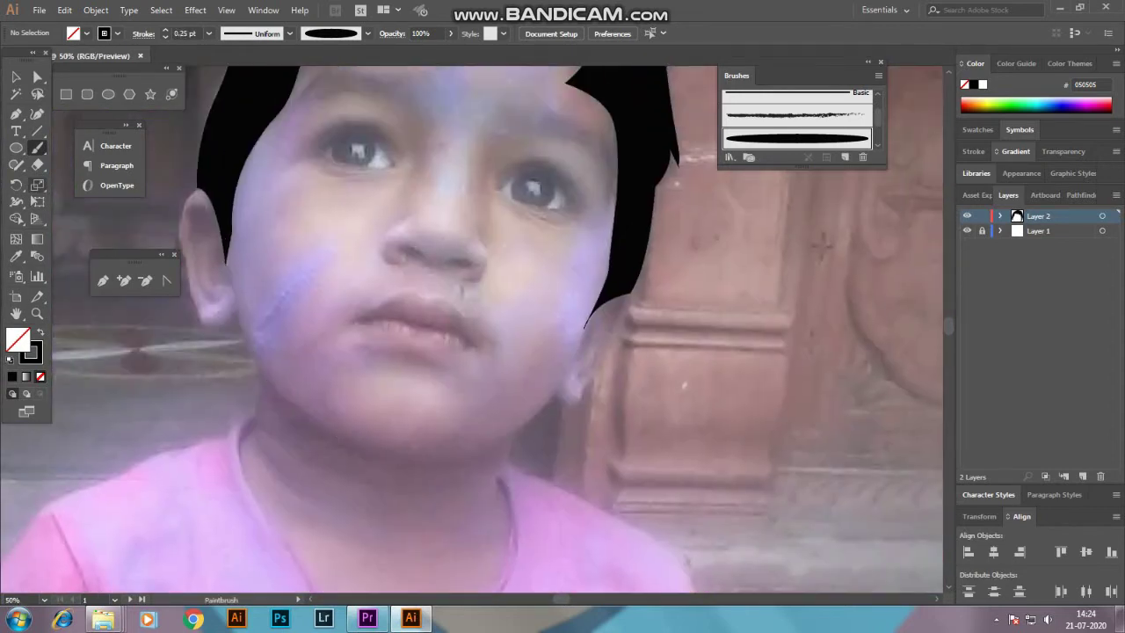
Step: Draw a path along the cheek and chin
left_click(270, 387)
left_click(306, 417)
left_click_drag(451, 462, 497, 447)
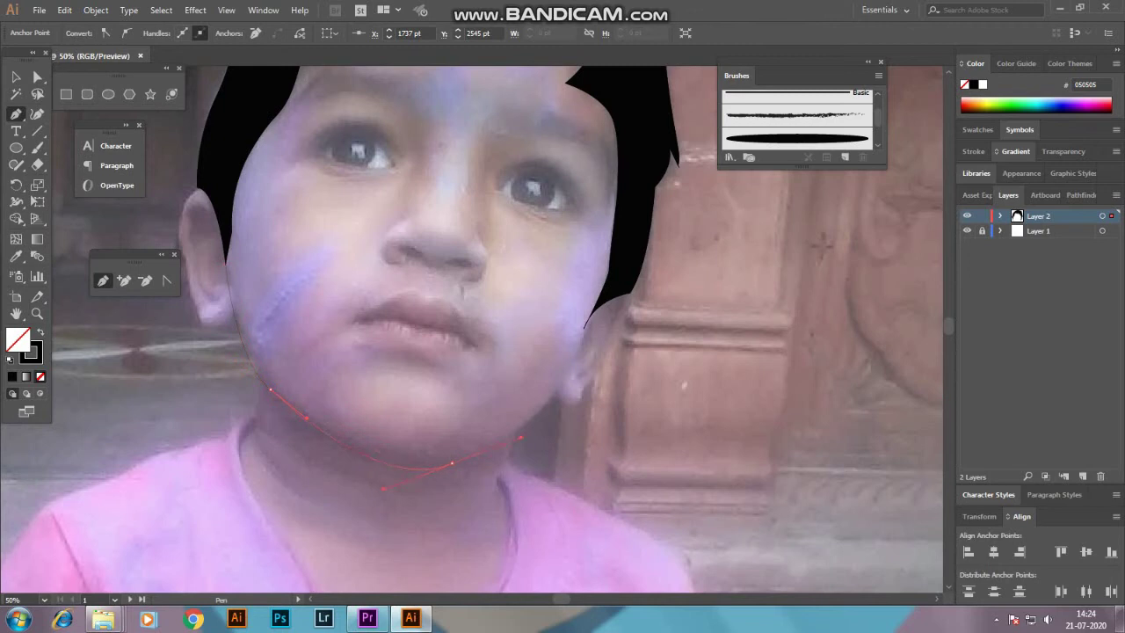
key("ctrl+z")
key("v")
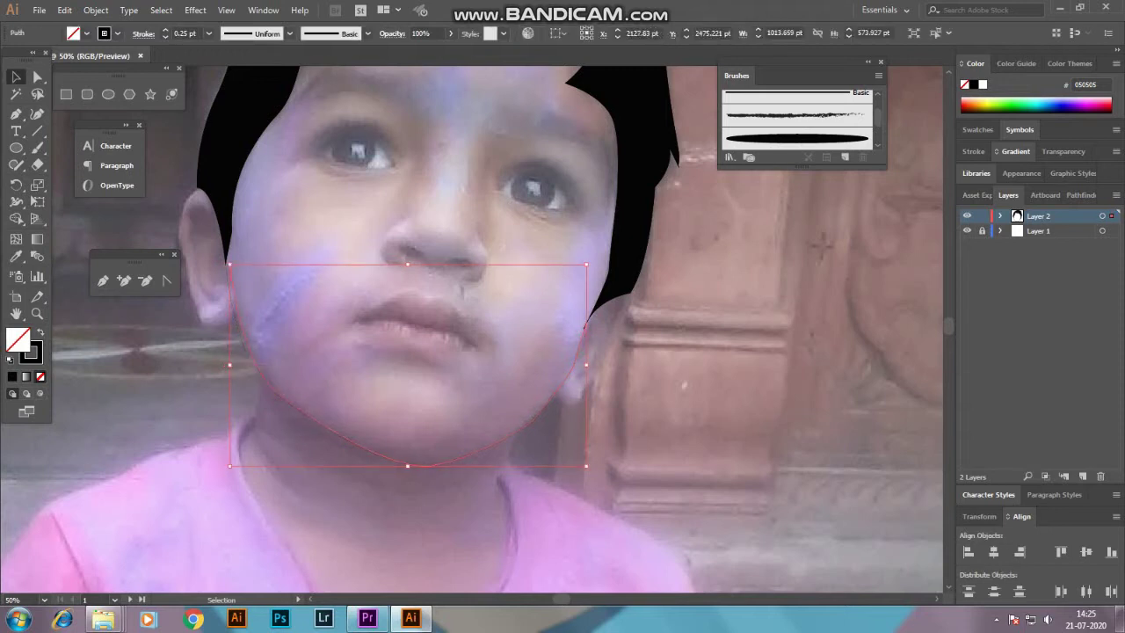
Step: Refine the chin outline's anchors with the Direct Selection tool
left_click(421, 458)
key("a")
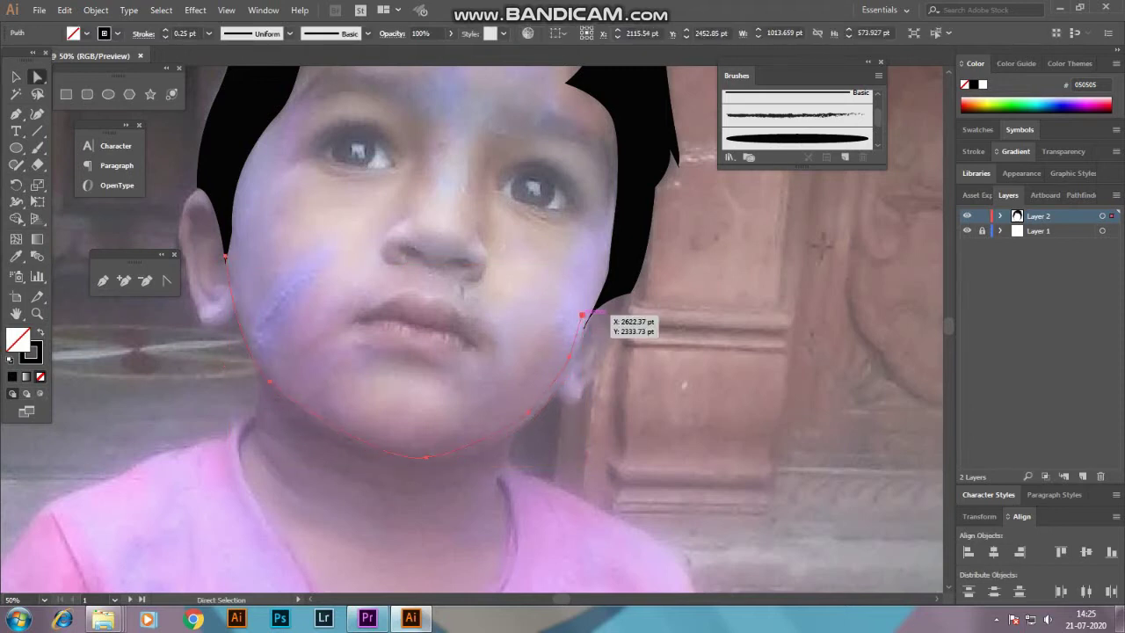
scroll(580, 325, "down", 2)
scroll(536, 395, "up", 1)
left_click(536, 395)
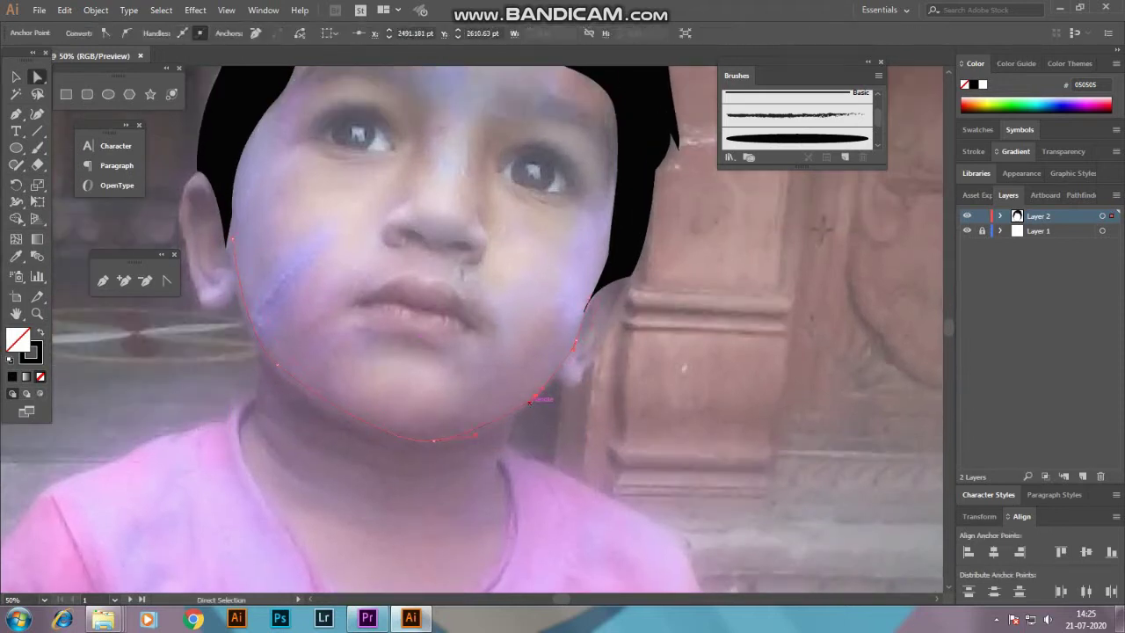
key("ctrl+shift+a")
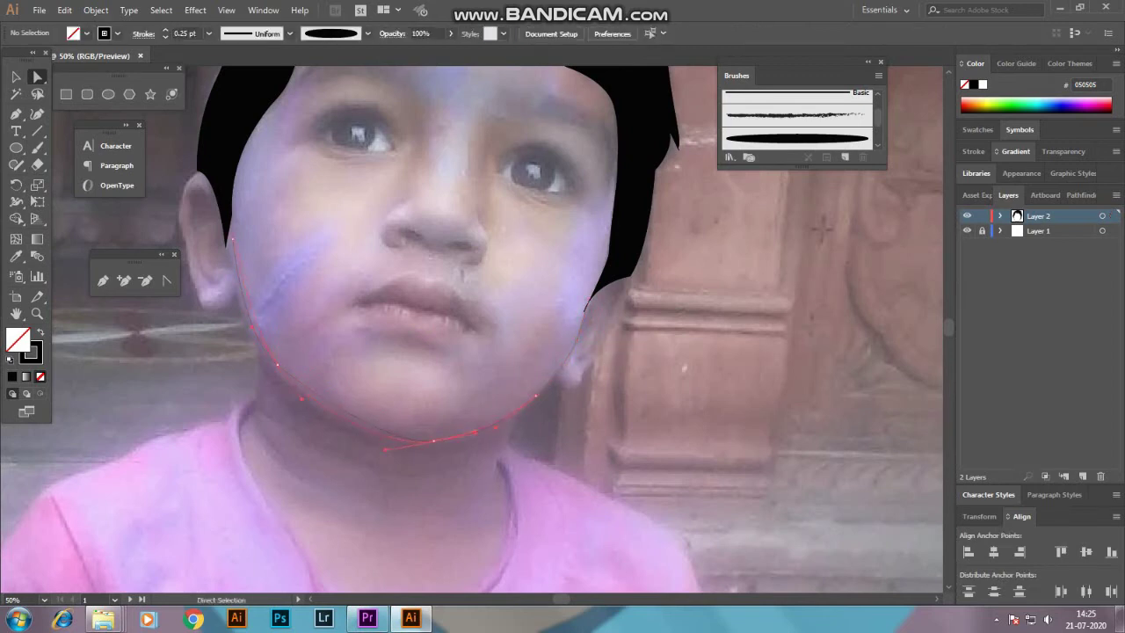
left_click(227, 238)
left_click_drag(309, 386, 390, 435)
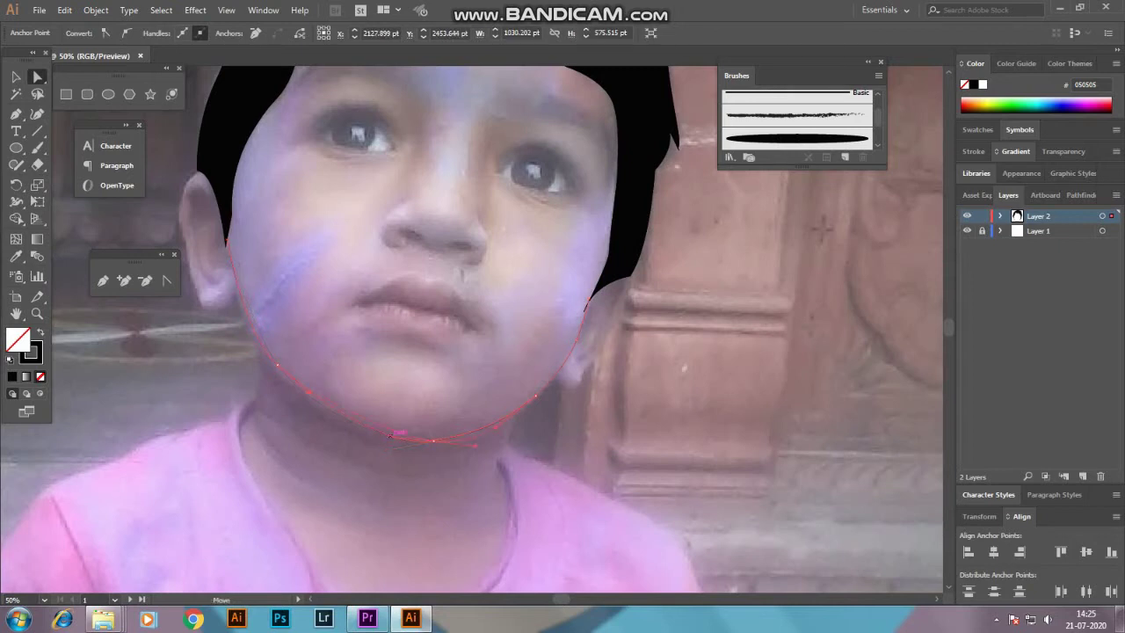
left_click(340, 421)
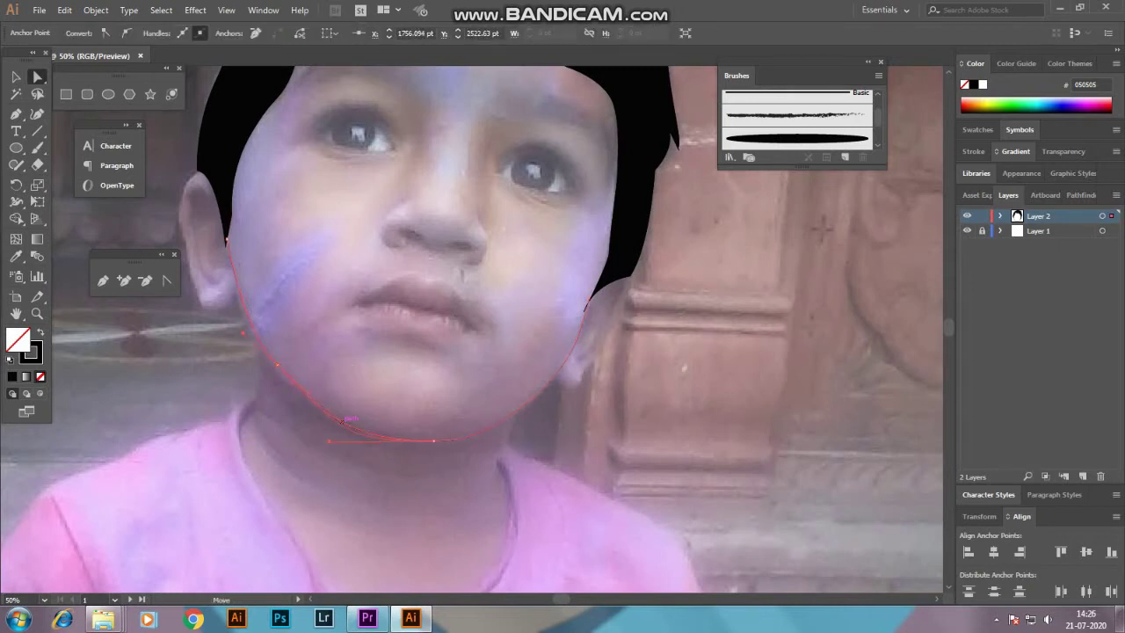
left_click_drag(341, 421, 331, 463)
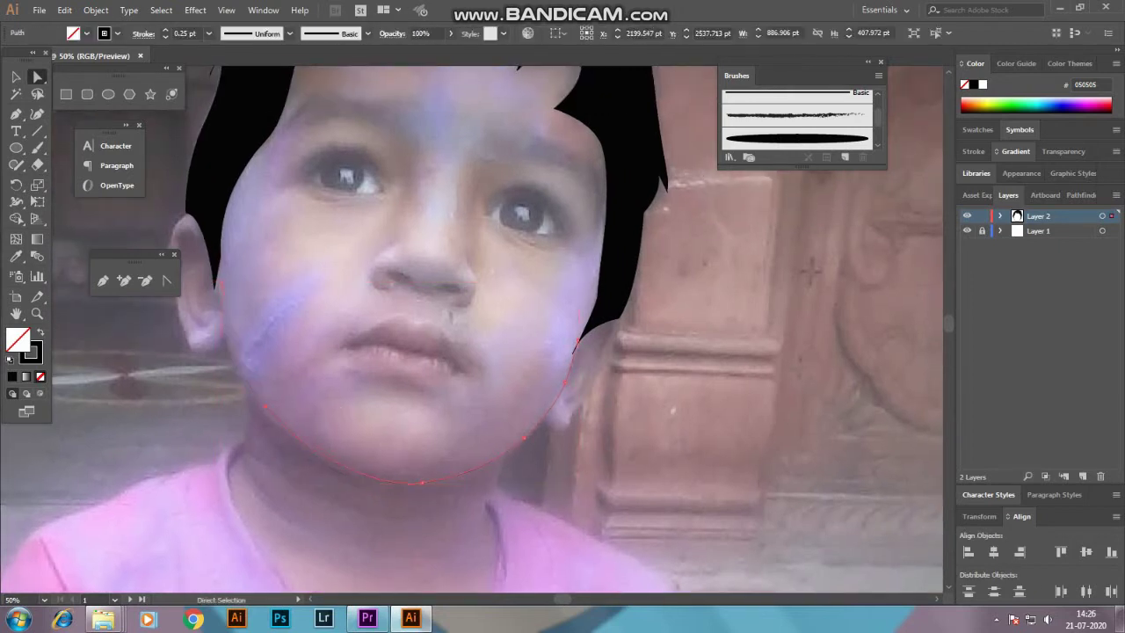
key("ctrl+shift+a")
Step: Toggle the photo layer's visibility to check the jaw outline
key("b")
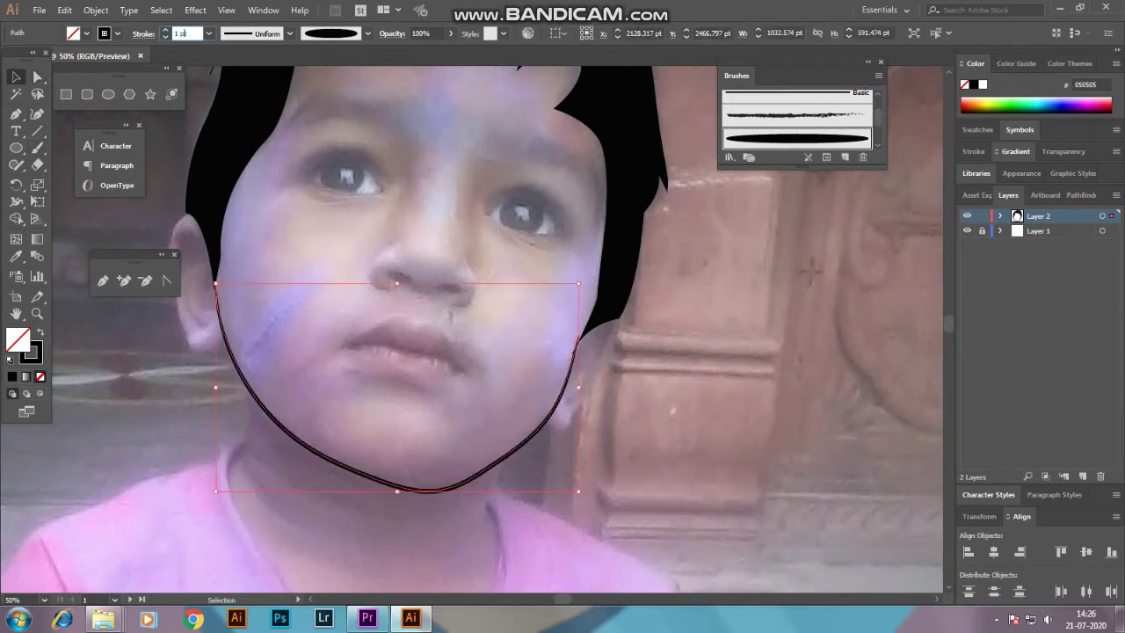
scroll(472, 329, "down", 2)
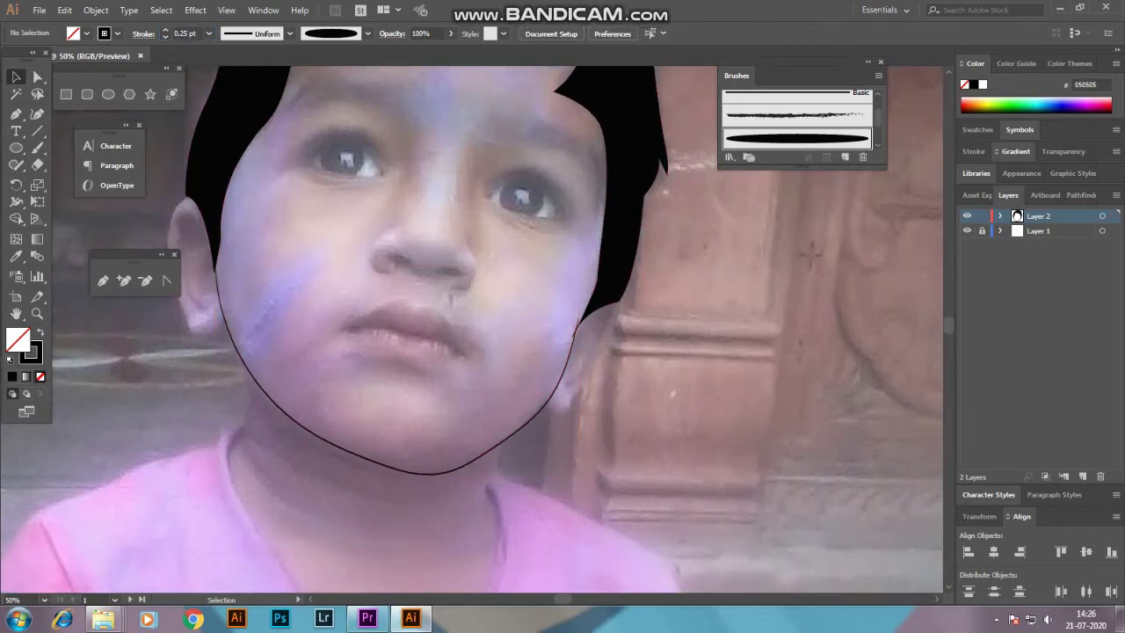
scroll(472, 330, "down", 2)
scroll(472, 329, "down", 2)
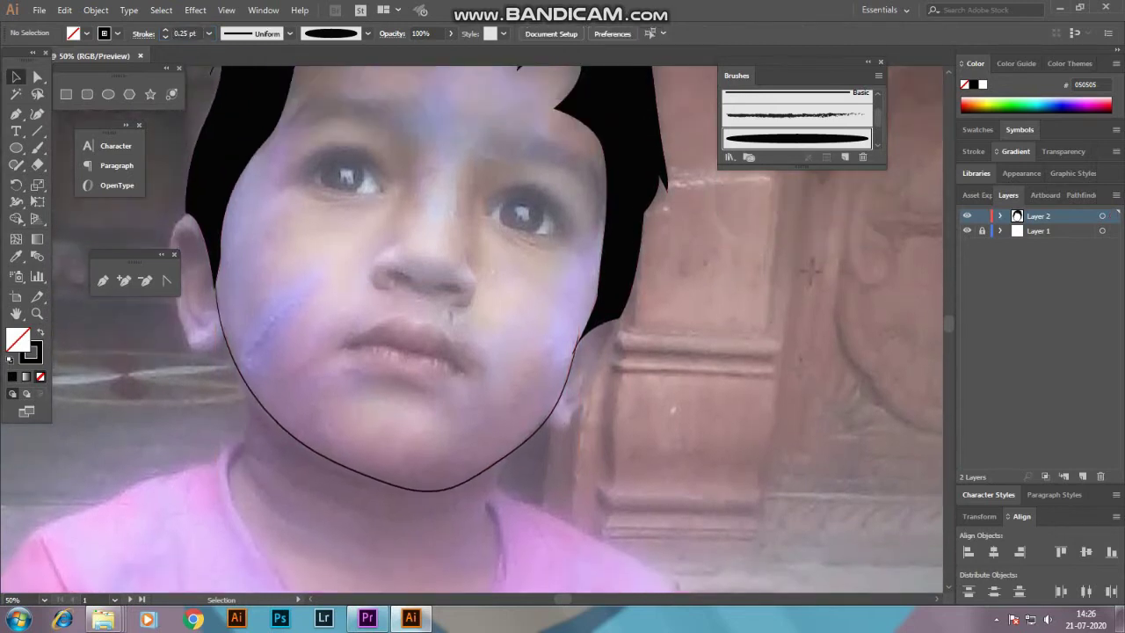
left_click(967, 231)
left_click(967, 230)
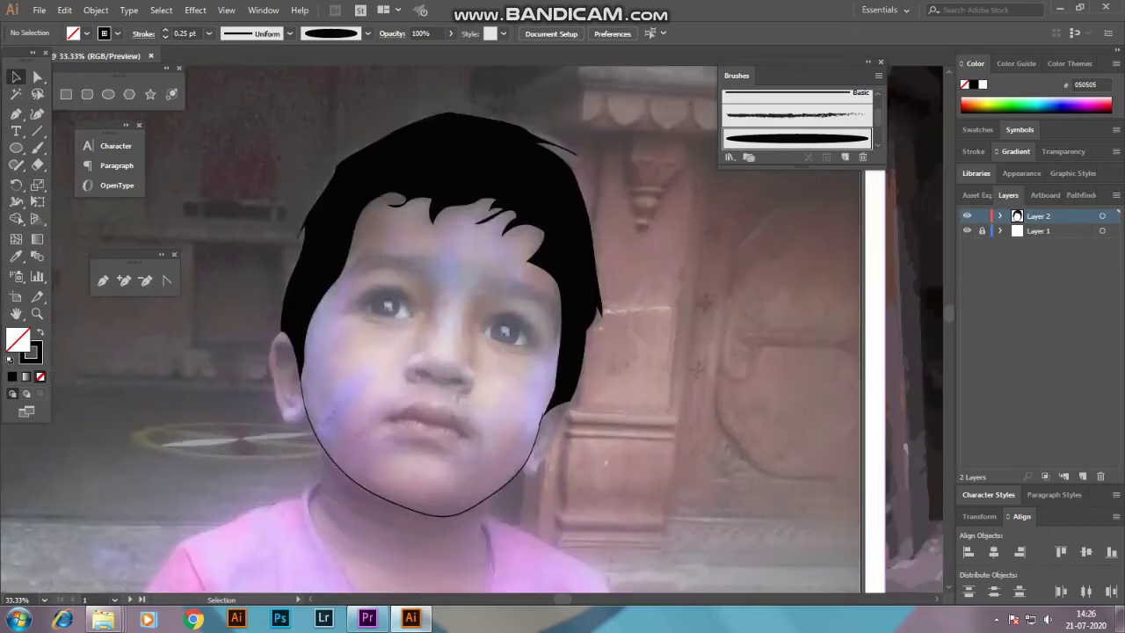
left_click(967, 230)
scroll(472, 330, "down", 4)
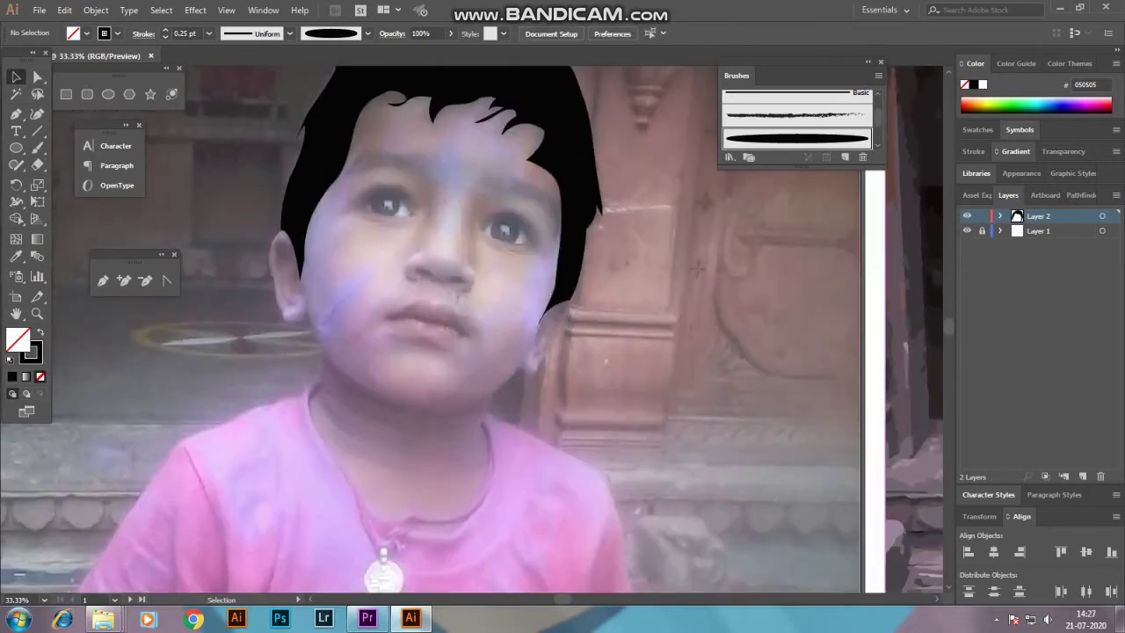
Step: Trace a pen path along the cheek and chin
key("p")
left_click(300, 279)
left_click_drag(388, 403, 459, 420)
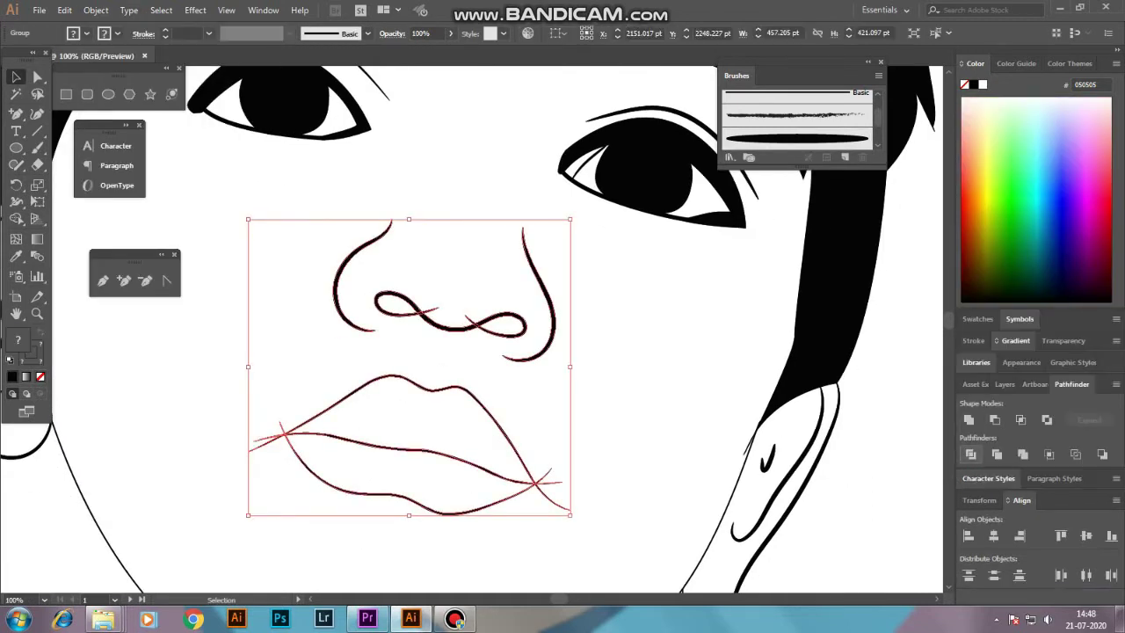
Step: Delete the stray stubs at both lip corners
key("a")
key("ctrl+shift+a")
key("ctrl+equal")
scroll(563, 351, "down", 5)
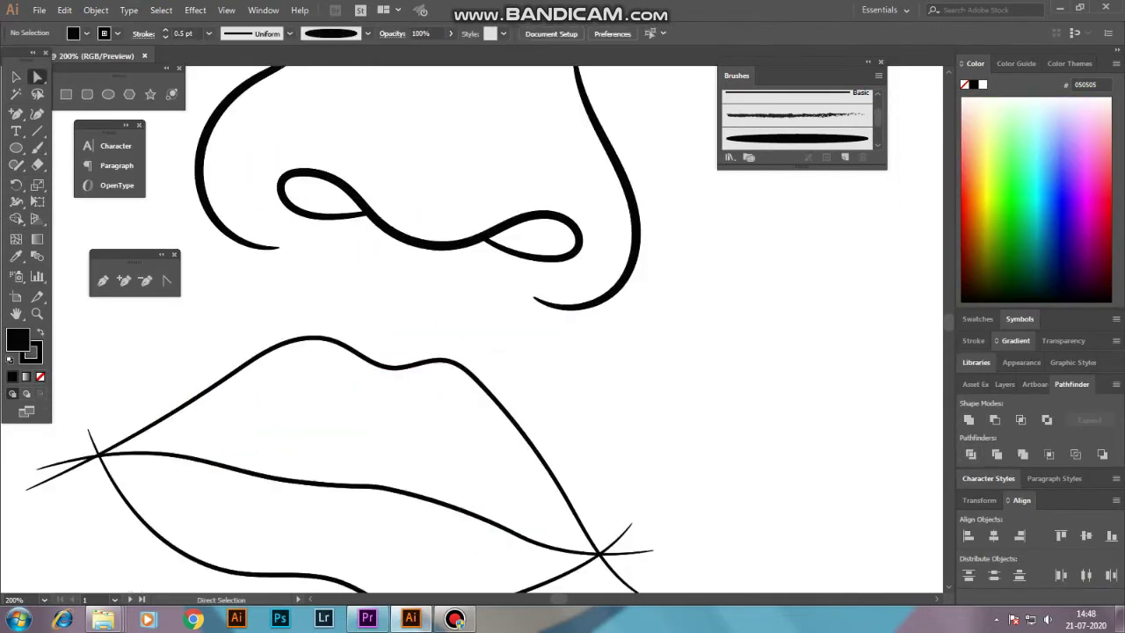
left_click(626, 467)
key("Delete")
scroll(626, 468, "left", 5)
left_click(377, 393)
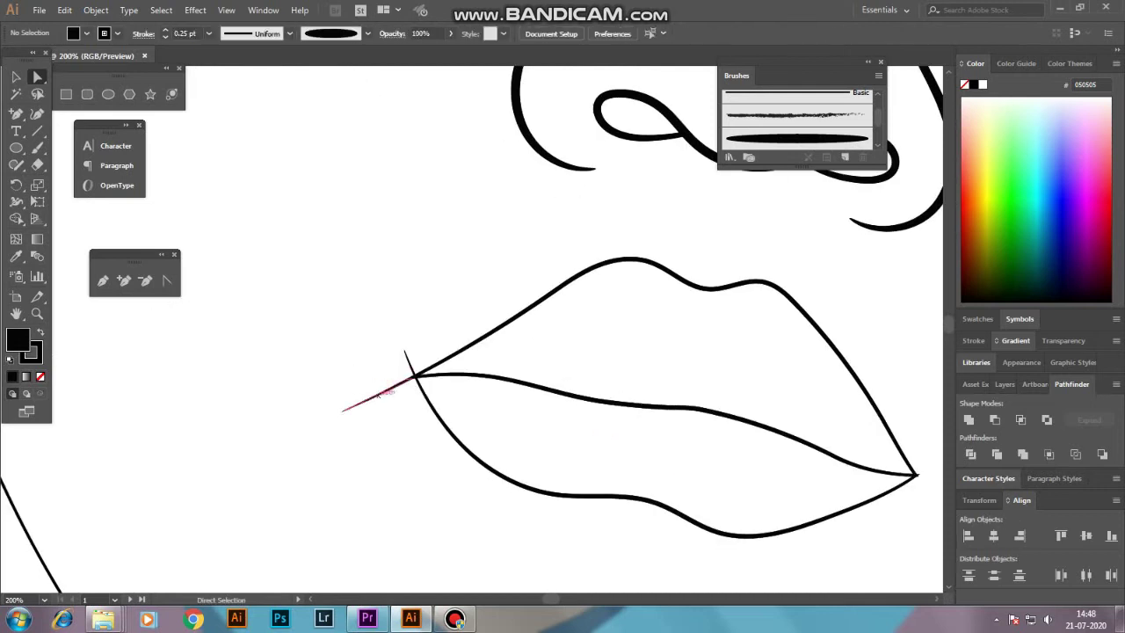
key("Delete")
Step: Expand the earring strokes in the hair group into outlined shapes
key("ctrl+minus")
key("ctrl+minus")
key("ctrl+minus")
scroll(553, 334, "up", 1)
scroll(554, 334, "right", 3)
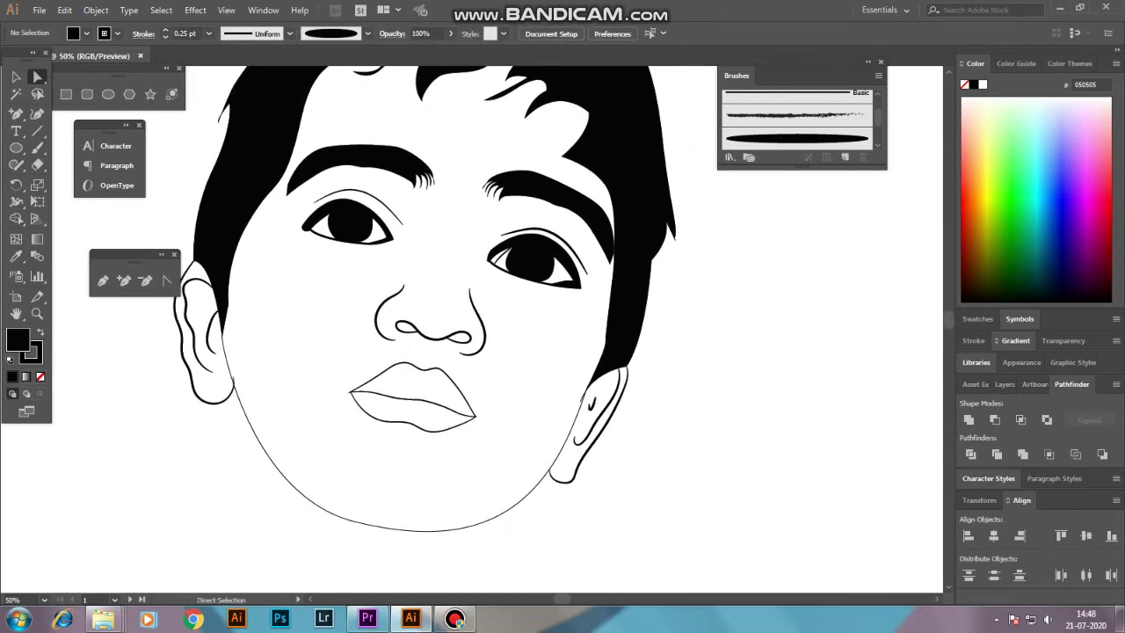
scroll(655, 395, "up", 2)
key("a")
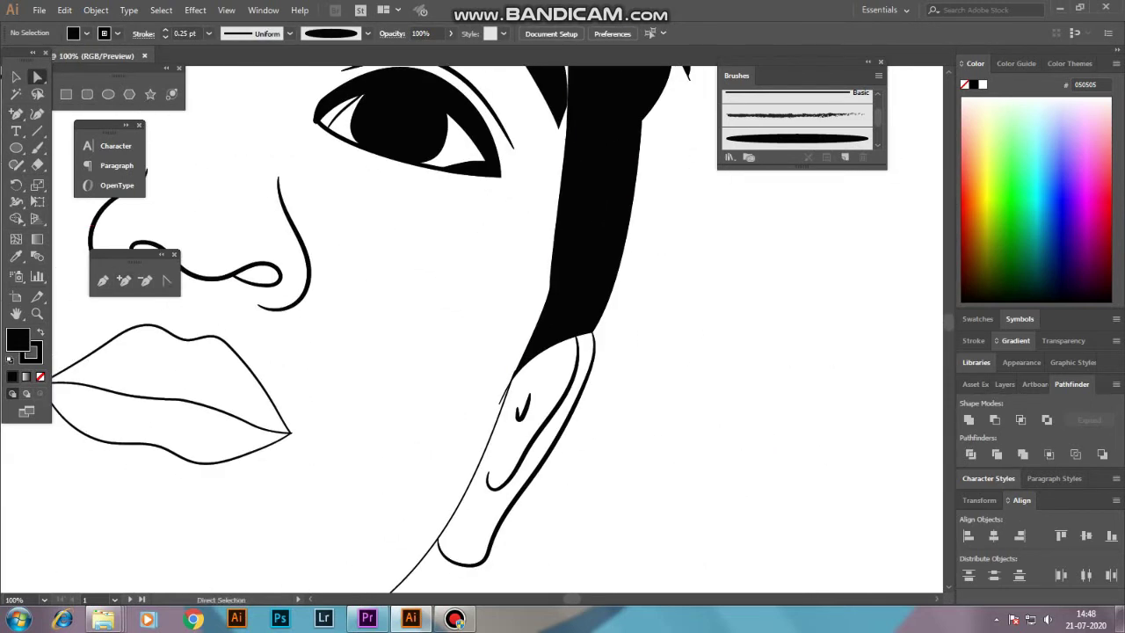
key("v")
left_click(589, 263)
left_click(96, 10)
left_click(132, 177)
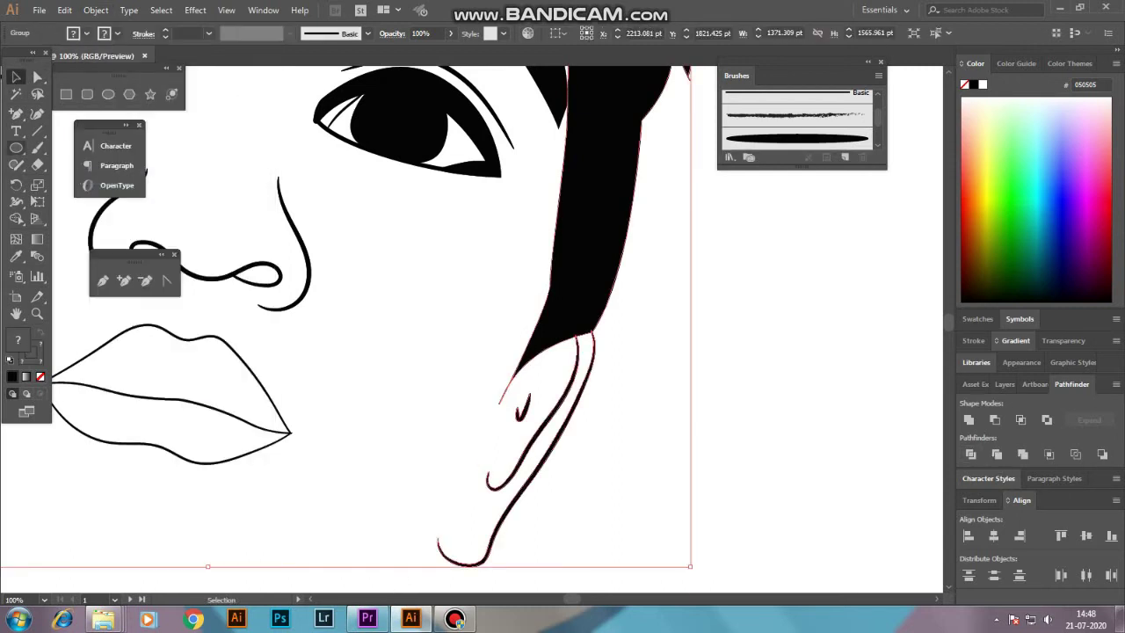
key("a")
left_click(509, 395)
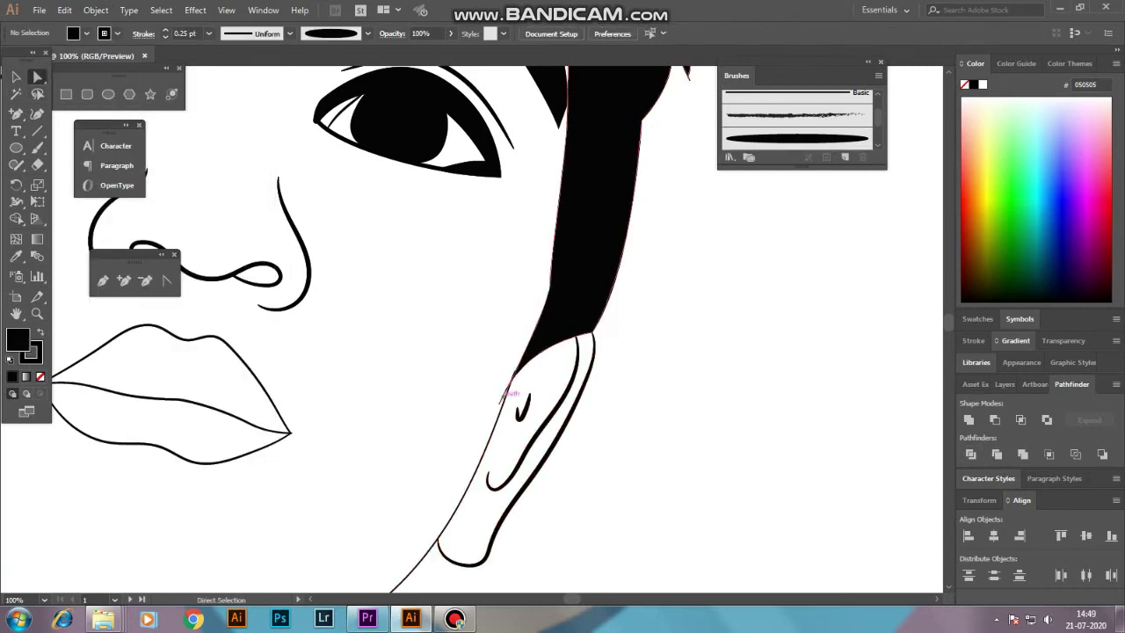
scroll(511, 393, "down", 3)
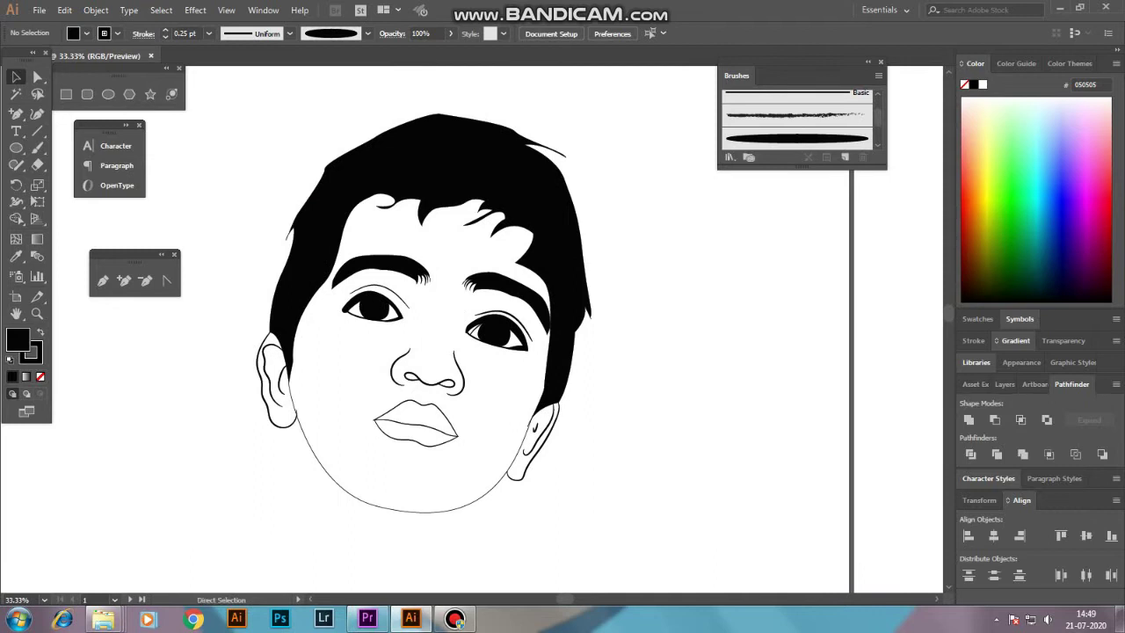
Step: In the isolated nose group, set the right nostril curve's stroke to None
key("v")
double_click(451, 324)
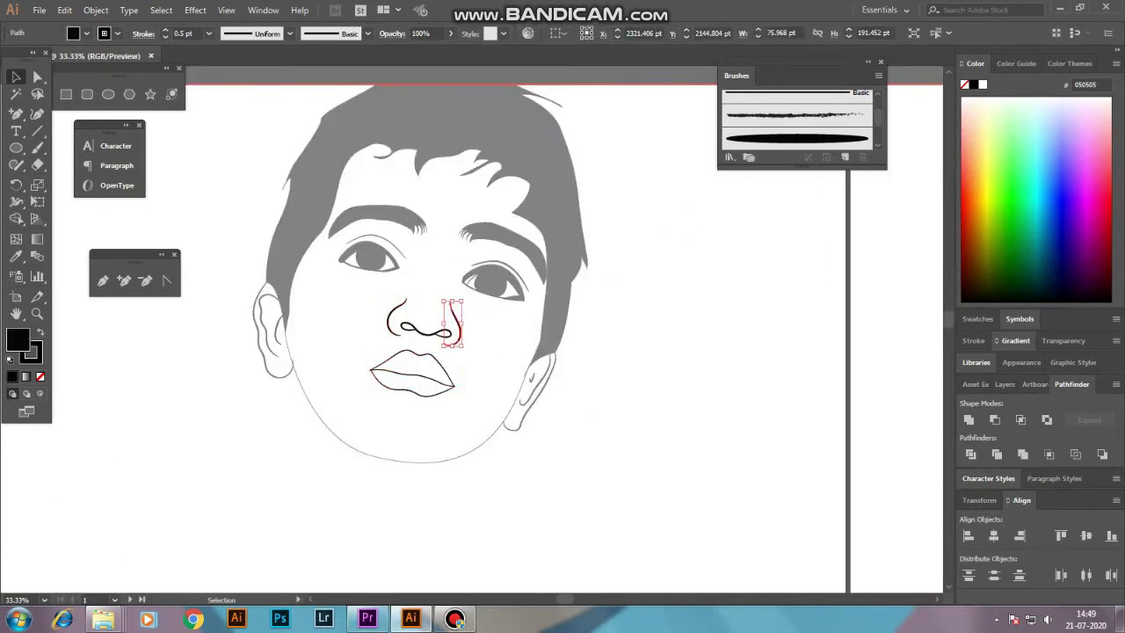
key("Return")
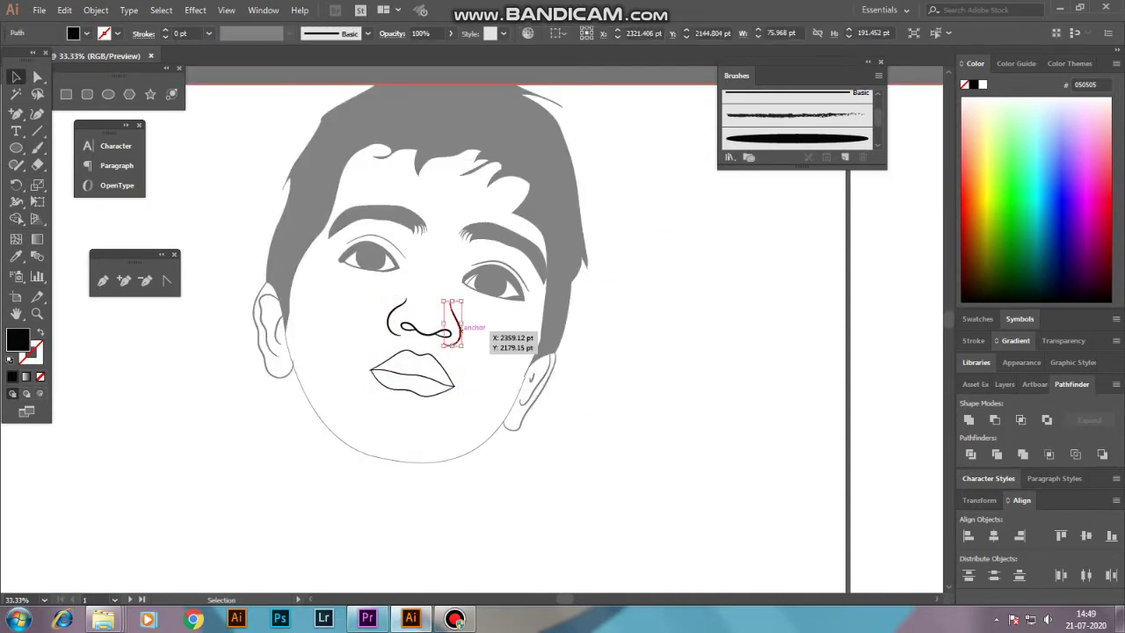
key("Escape")
key("ctrl+minus")
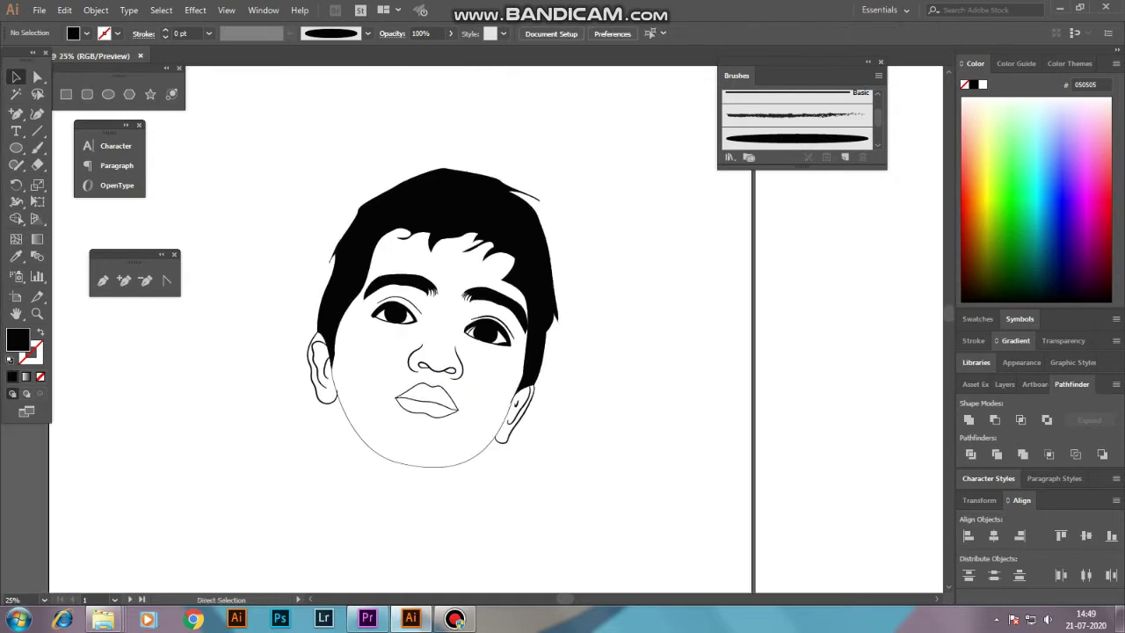
Step: Brush the T-shirt's double neckline curves over the reference photo, redoing the first stroke
key("F7")
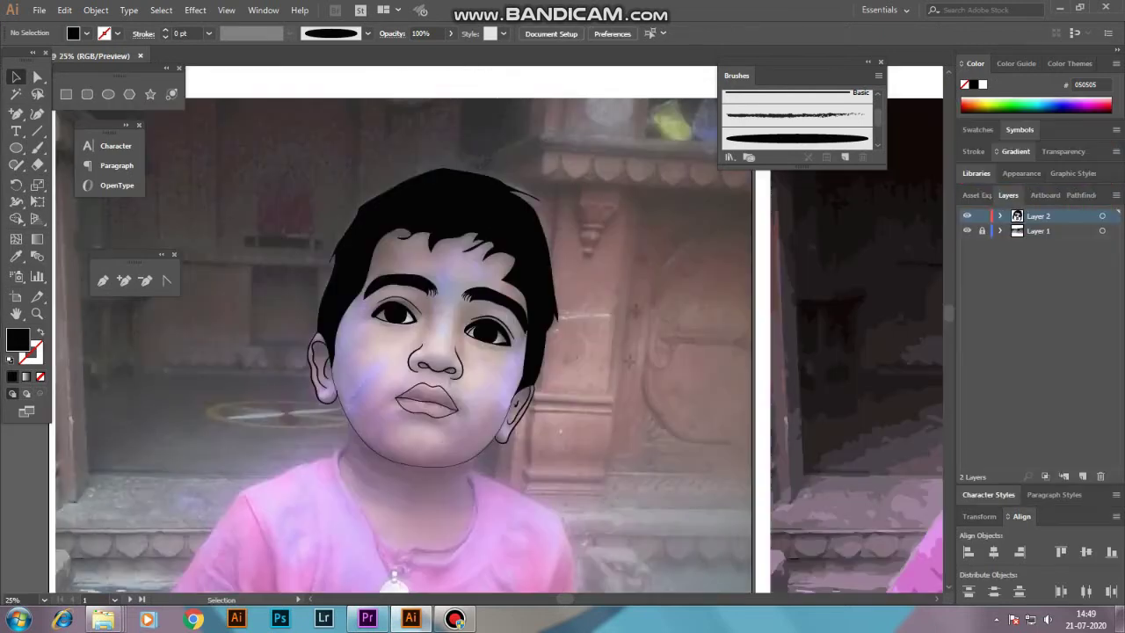
key("b")
key("ctrl+plus")
key("ctrl+plus")
scroll(472, 330, "down", 5)
scroll(472, 330, "down", 4)
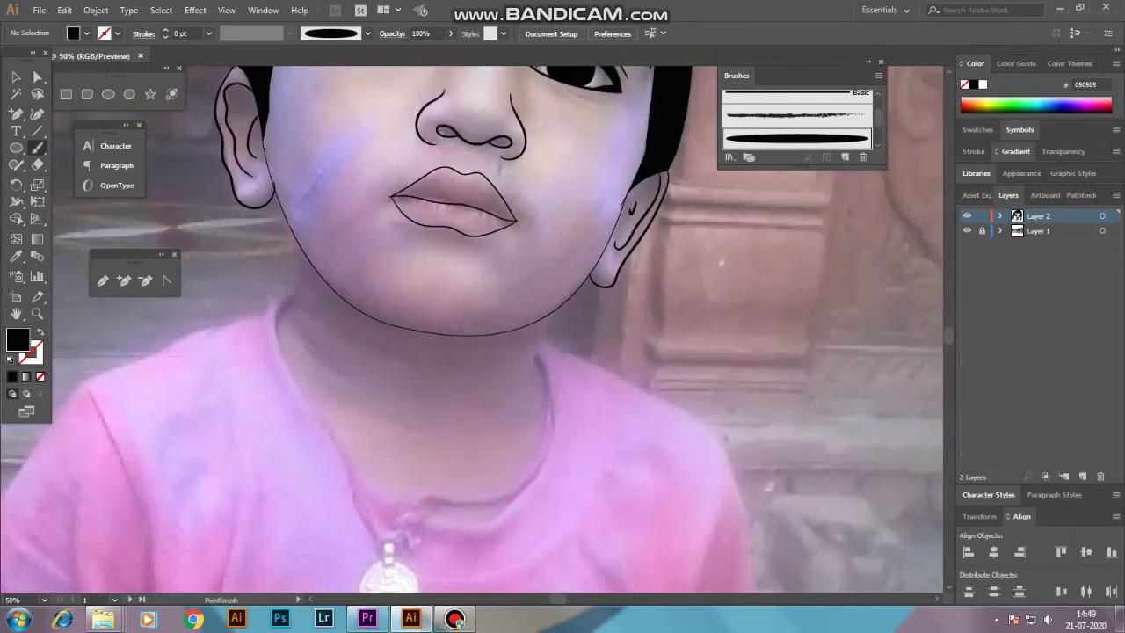
left_click_drag(474, 526, 553, 308)
key("ctrl+z")
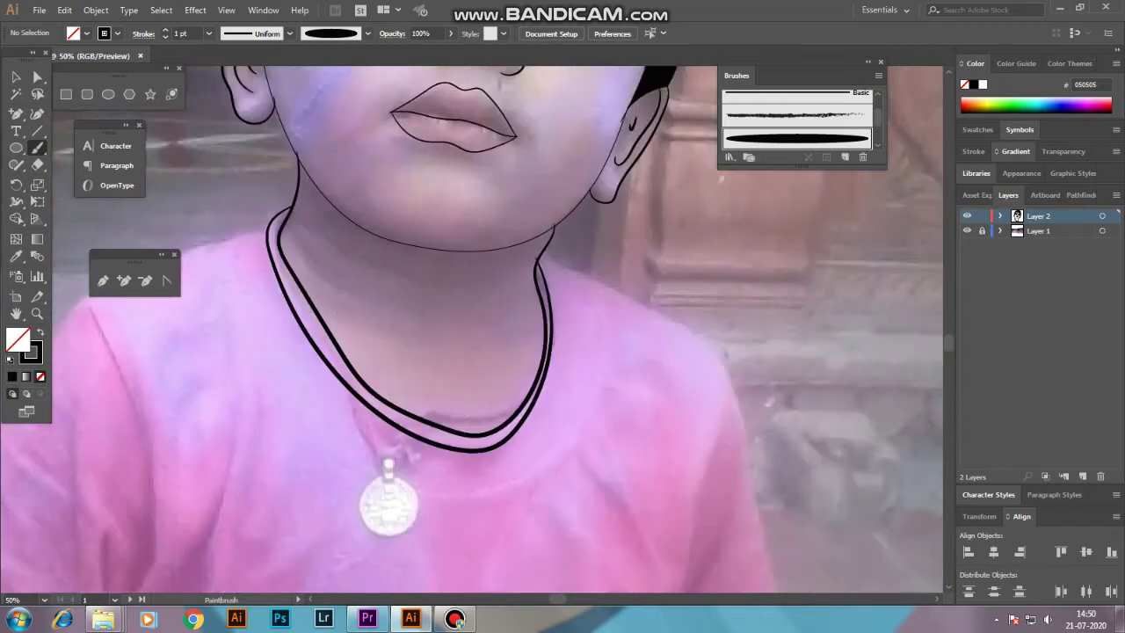
left_click_drag(475, 352, 558, 330)
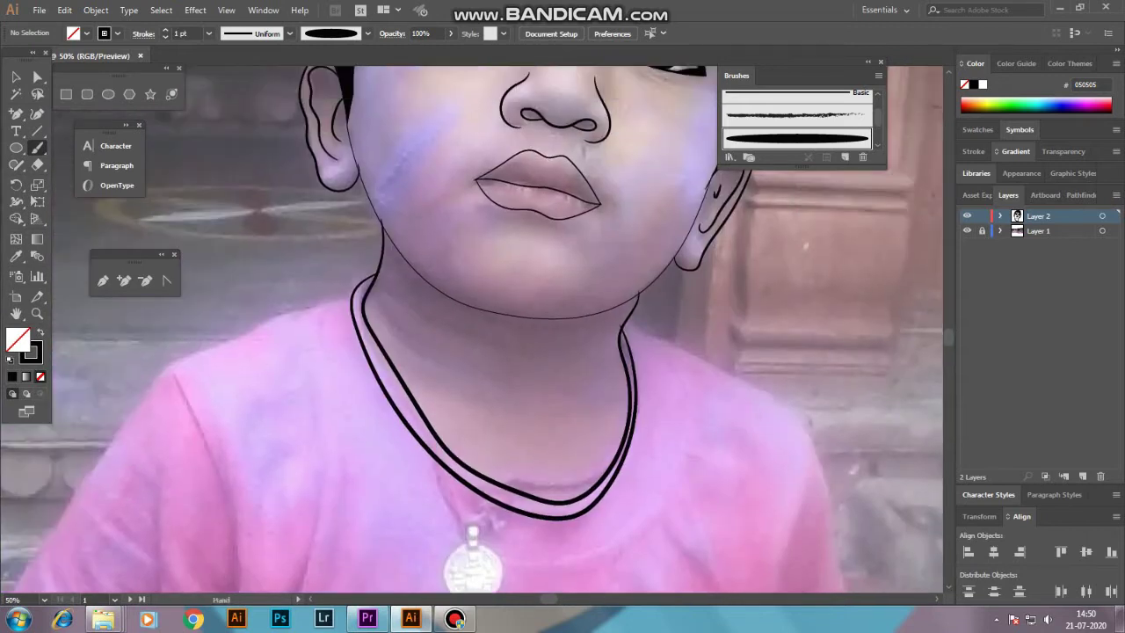
Step: Brush the left and right shoulder outlines and a fold line across the shirt
left_click_drag(167, 369, 349, 297)
key("ctrl+z")
key("ctrl+z")
double_click(37, 147)
left_click(575, 389)
left_click_drag(66, 501, 351, 297)
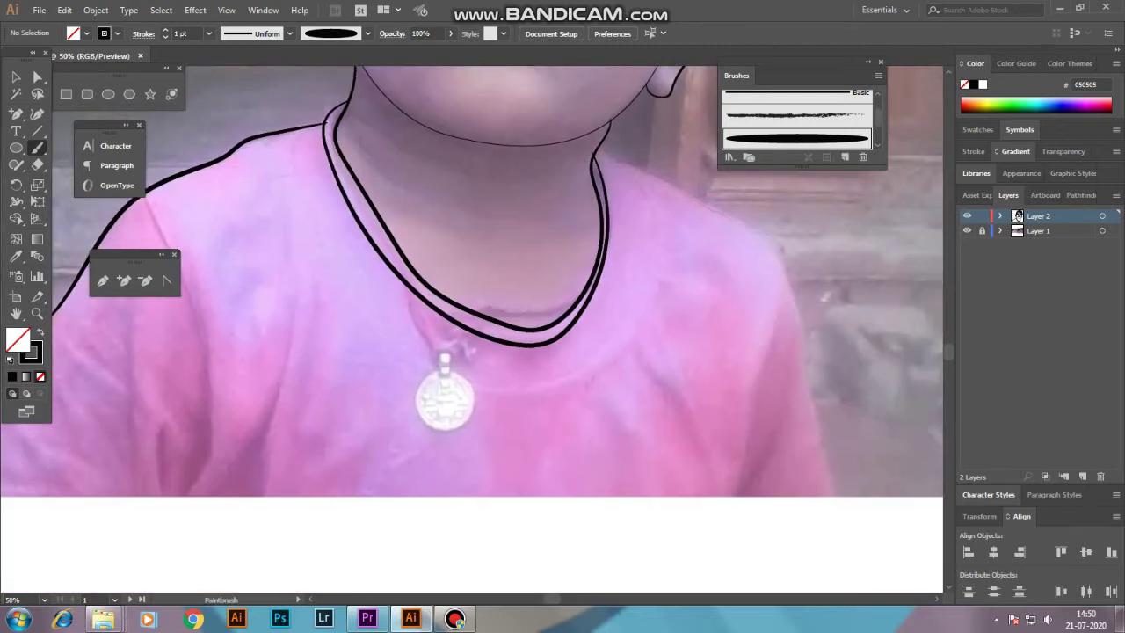
left_click_drag(595, 149, 828, 504)
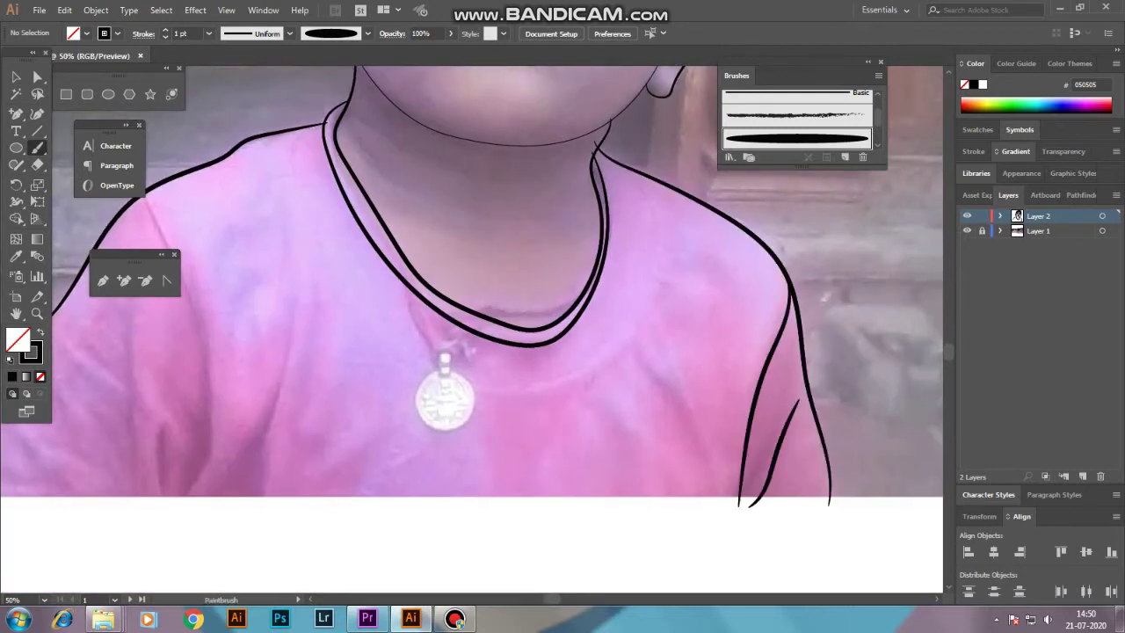
left_click_drag(475, 325, 738, 303)
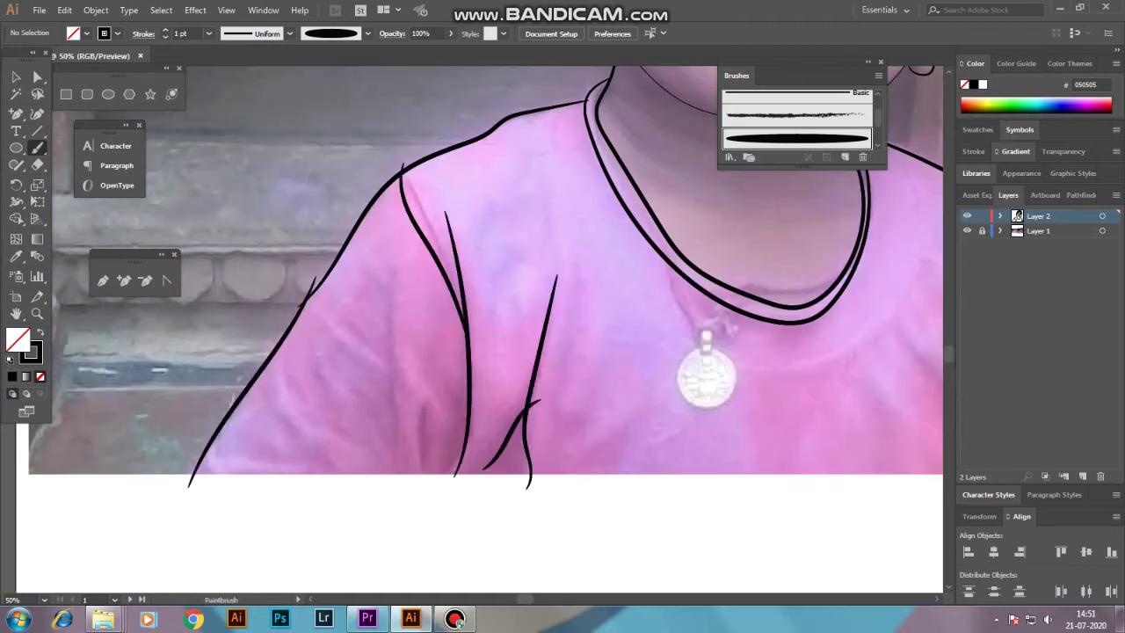
mouse_move(703, 378)
left_mouse_down()
mouse_move(436, 263)
mouse_move(363, 396)
mouse_move(484, 379)
left_mouse_up()
key("ctrl+minus")
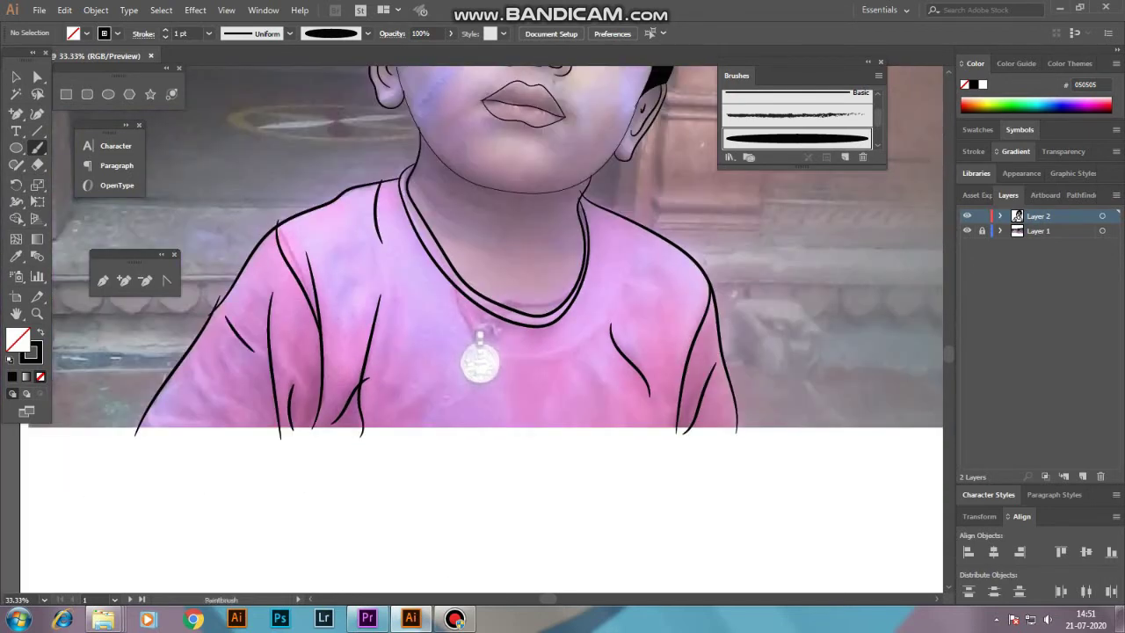
Step: Thin the shirt's fold strokes on both sides to a 0.25 pt weight
left_click_drag(398, 356, 399, 387)
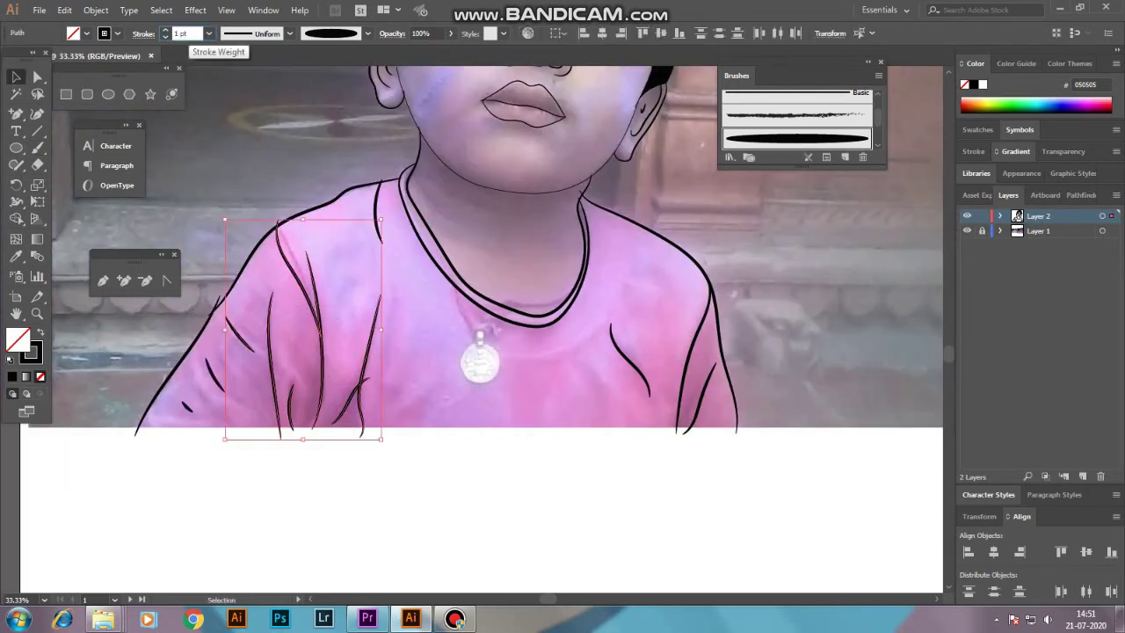
type("0.25")
key("Return")
key("ctrl+shift+a")
left_click_drag(616, 309, 632, 400)
key("ctrl+shift+a")
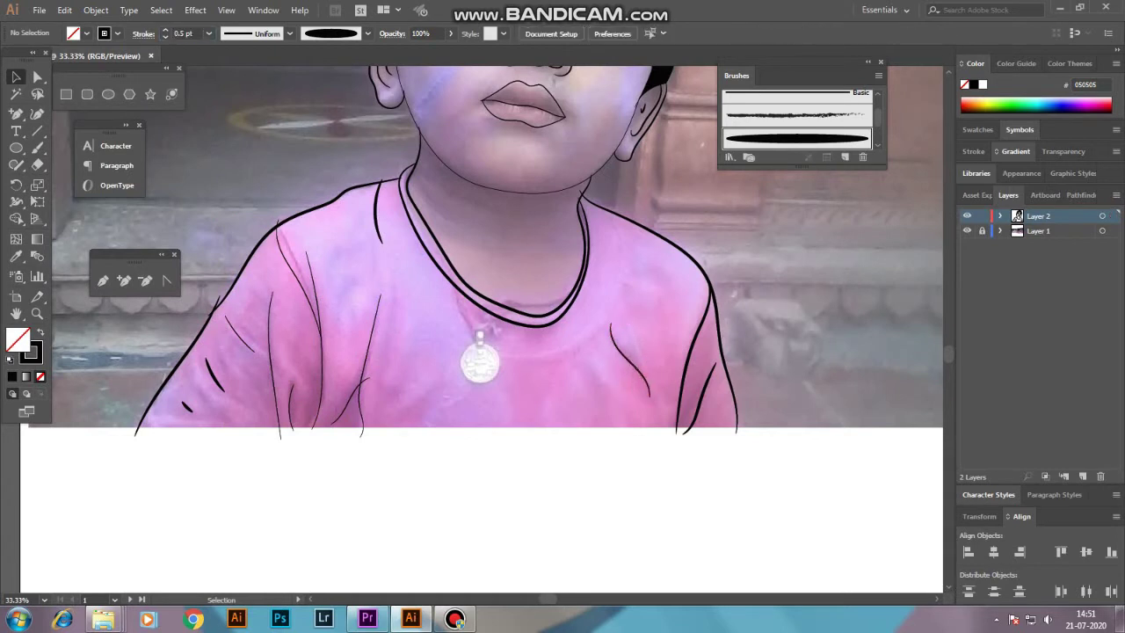
left_click_drag(694, 325, 707, 370)
key("ctrl+shift+a")
Step: Select all the shirt strokes and group them together
left_click_drag(480, 360, 501, 297)
key("b")
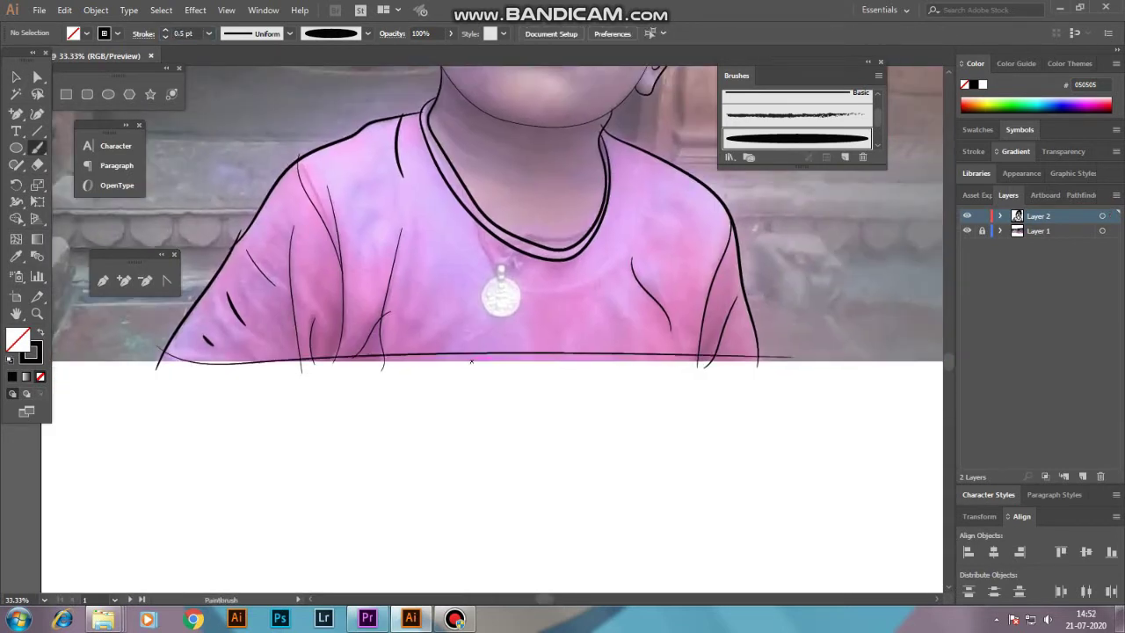
scroll(471, 360, "up", 2)
key("v")
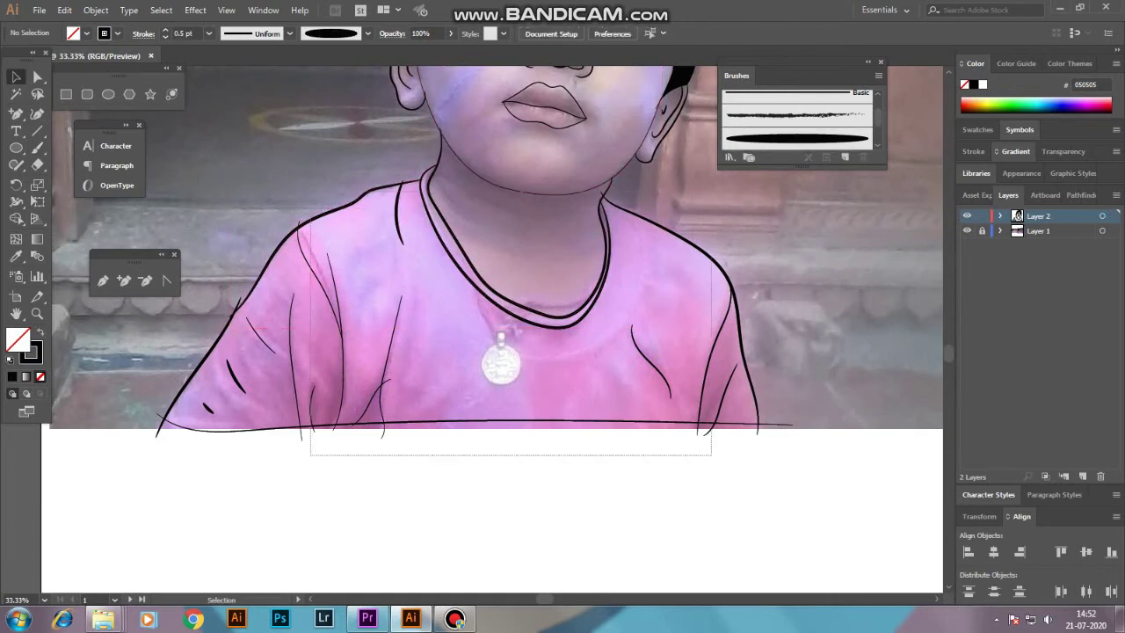
left_click_drag(711, 263, 310, 455)
left_click_drag(861, 510, 181, 427)
left_click(96, 9)
left_click(114, 63)
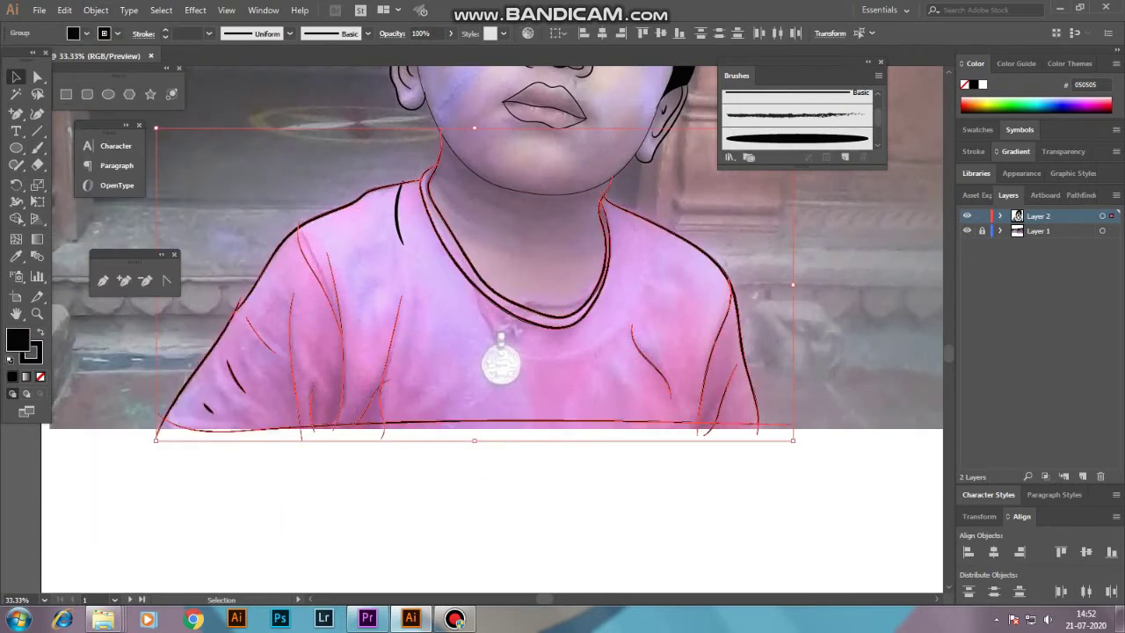
Step: Adjust anchors: pull a fold curve's end to the hem and nudge the neck junction down
key("a")
key("ctrl+1")
scroll(377, 156, "up", 3)
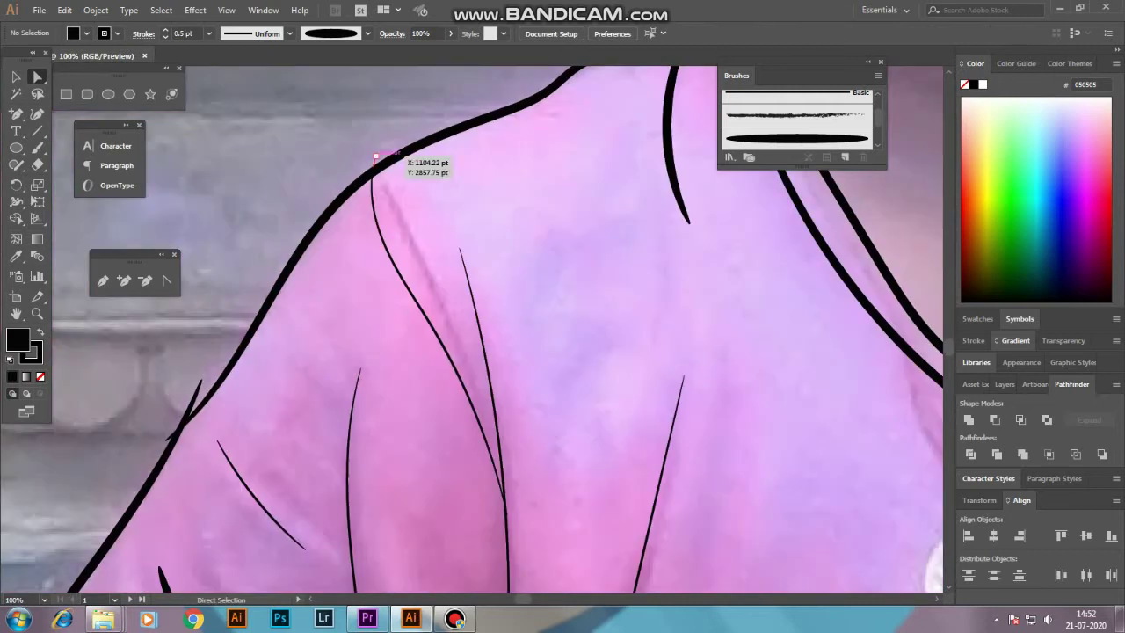
scroll(376, 157, "down", 5)
scroll(377, 156, "down", 5)
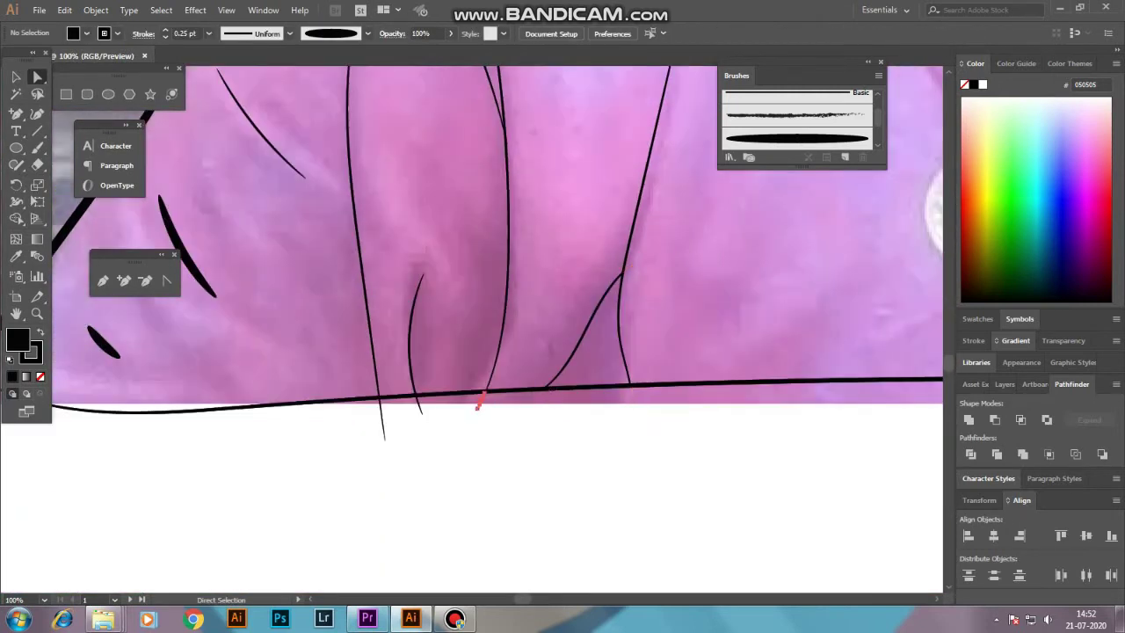
scroll(381, 422, "up", 3)
scroll(380, 422, "left", 5)
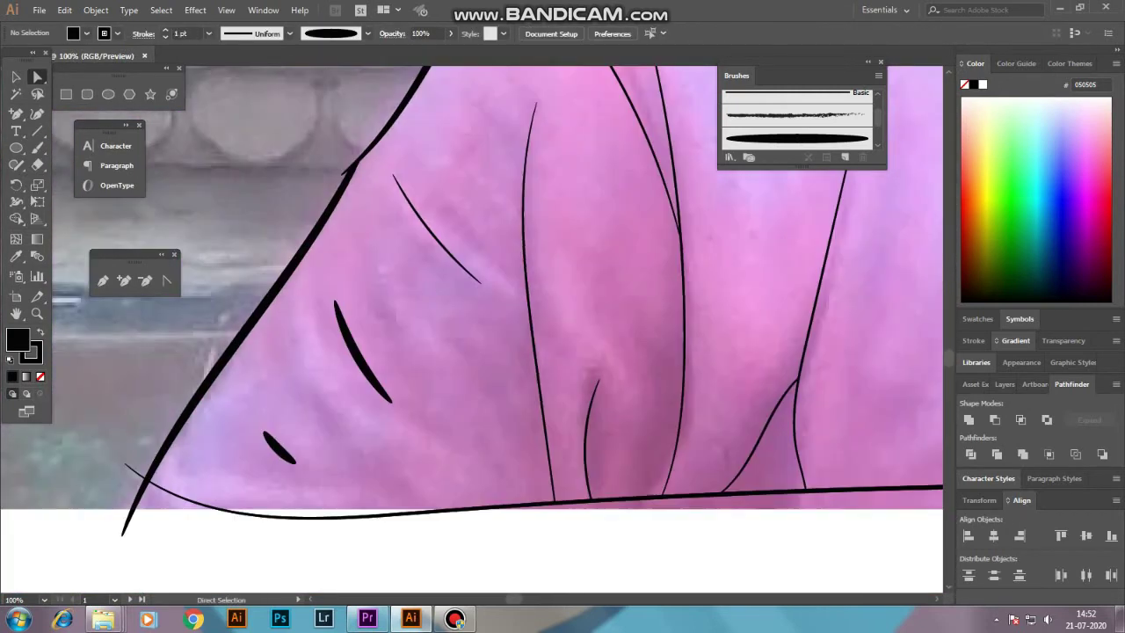
scroll(534, 510, "right", 5)
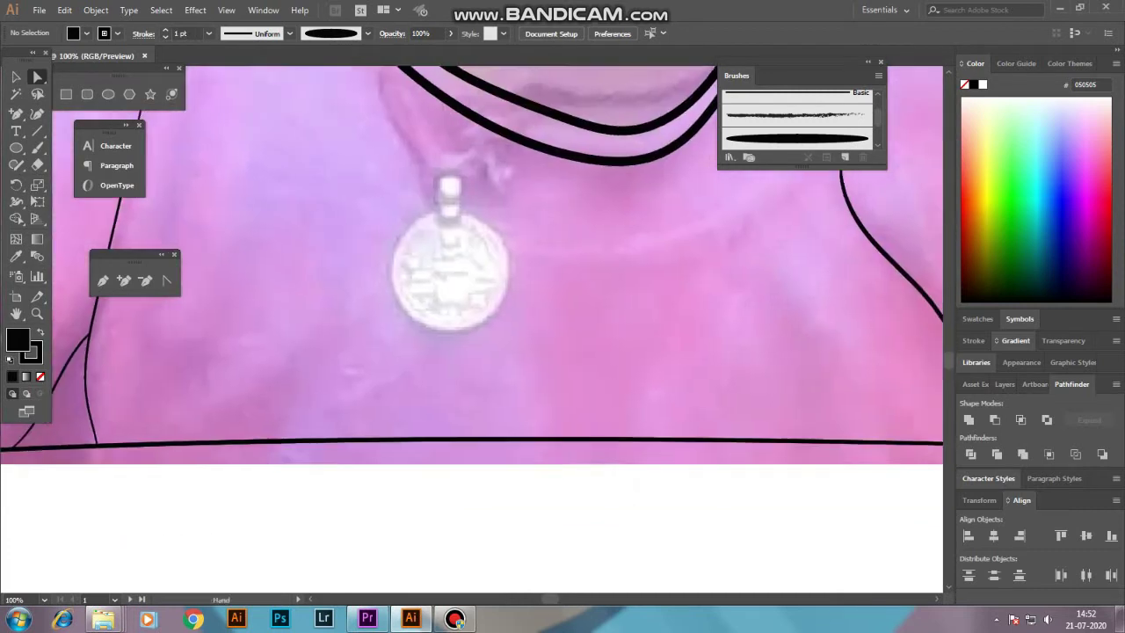
scroll(533, 509, "right", 5)
left_click_drag(554, 519, 587, 482)
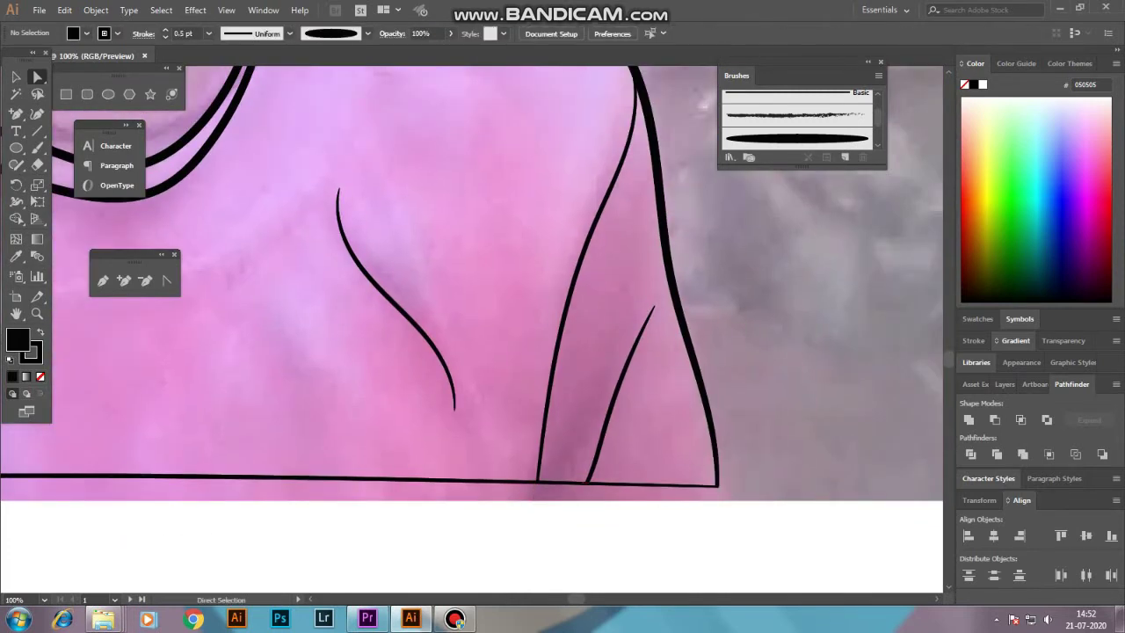
scroll(475, 334, "up", 5)
left_click_drag(540, 251, 535, 268)
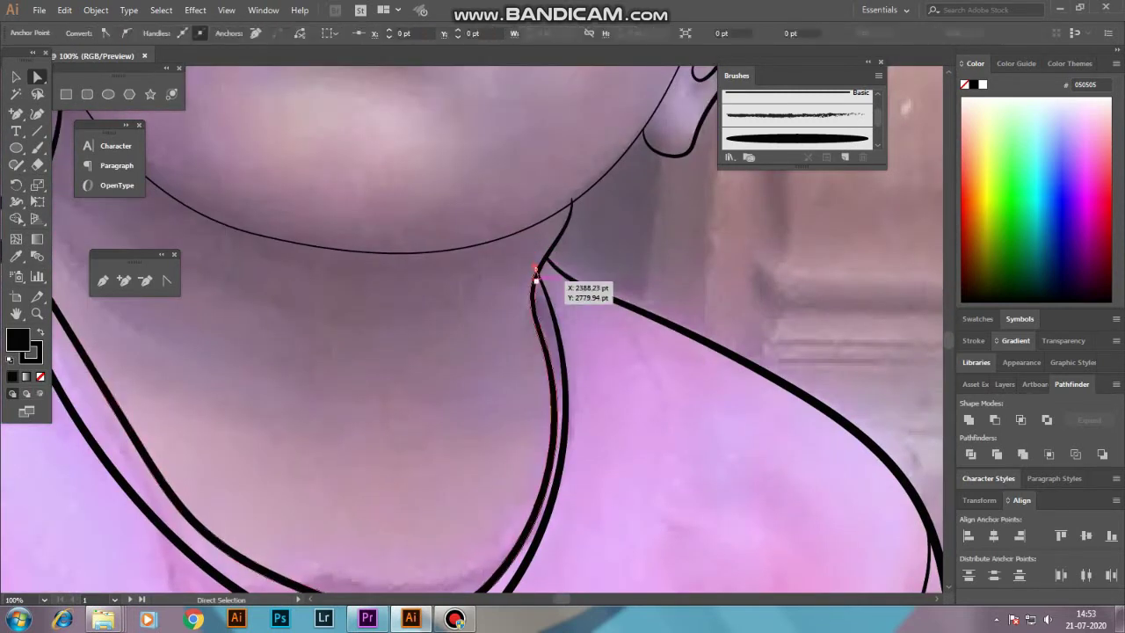
scroll(535, 280, "up", 3)
scroll(457, 308, "left", 5)
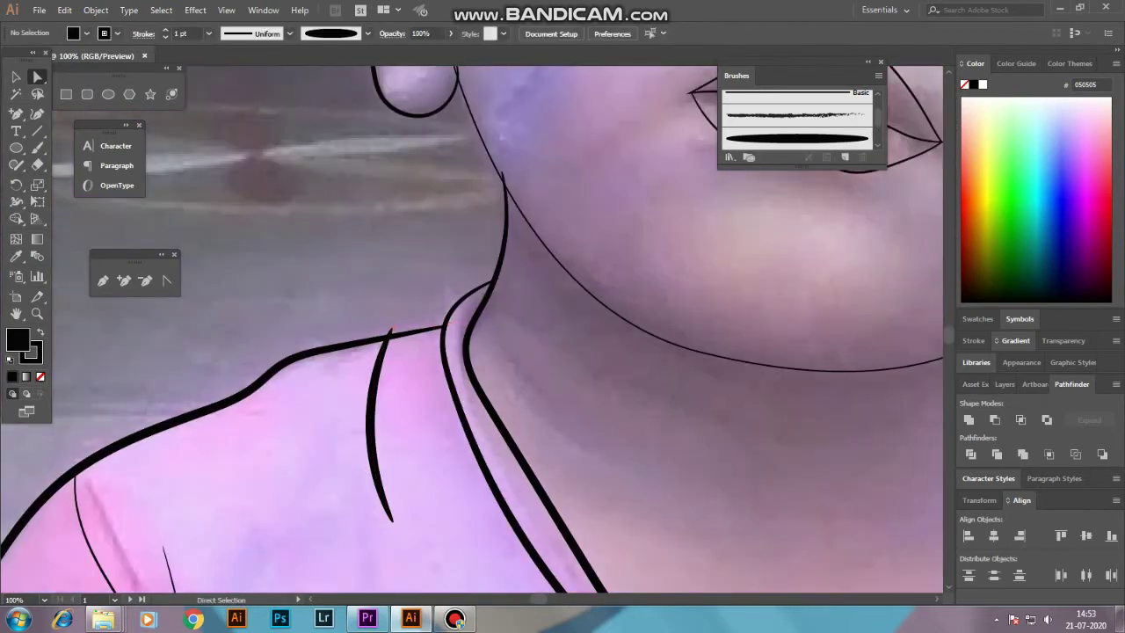
left_click(381, 377)
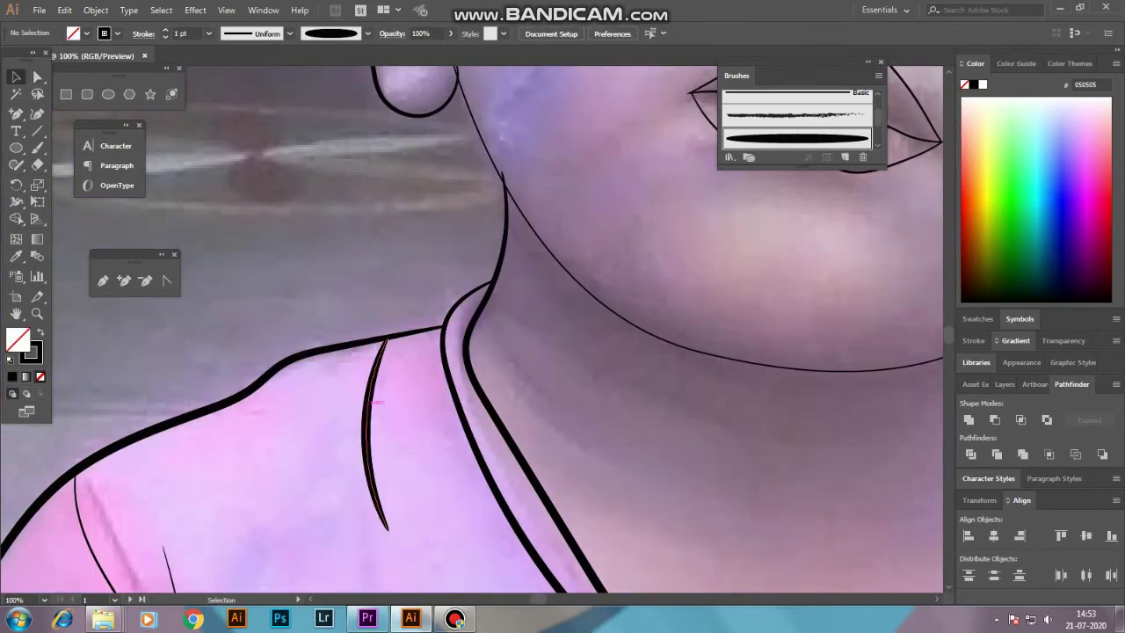
key("ctrl+shift+a")
key("ctrl+minus")
key("ctrl+minus")
key("ctrl+minus")
key("ctrl+minus")
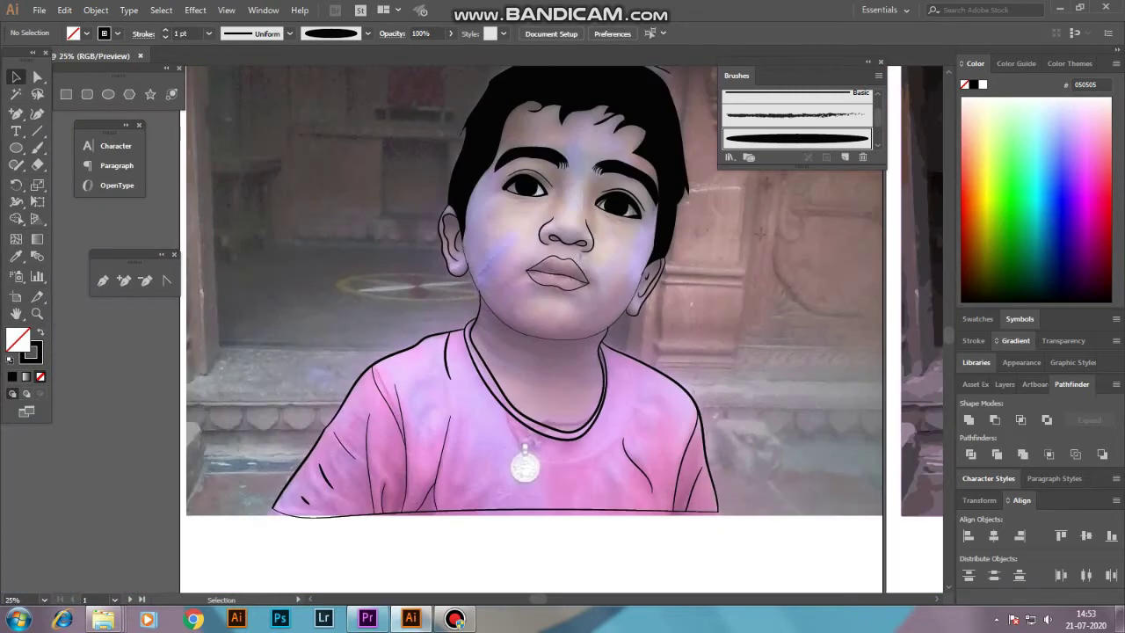
Step: Hide the reference photo layer and duplicate the base layer, renaming the copy 'color'
key("F7")
left_click(967, 230)
left_click_drag(527, 352, 488, 392)
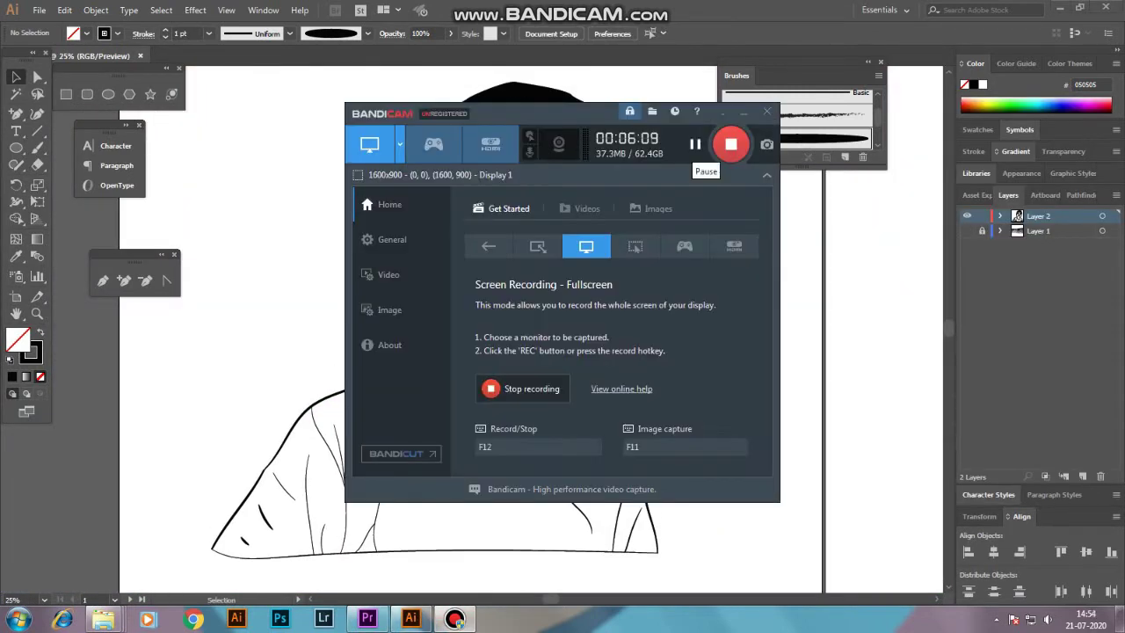
left_click_drag(1035, 215, 1083, 475)
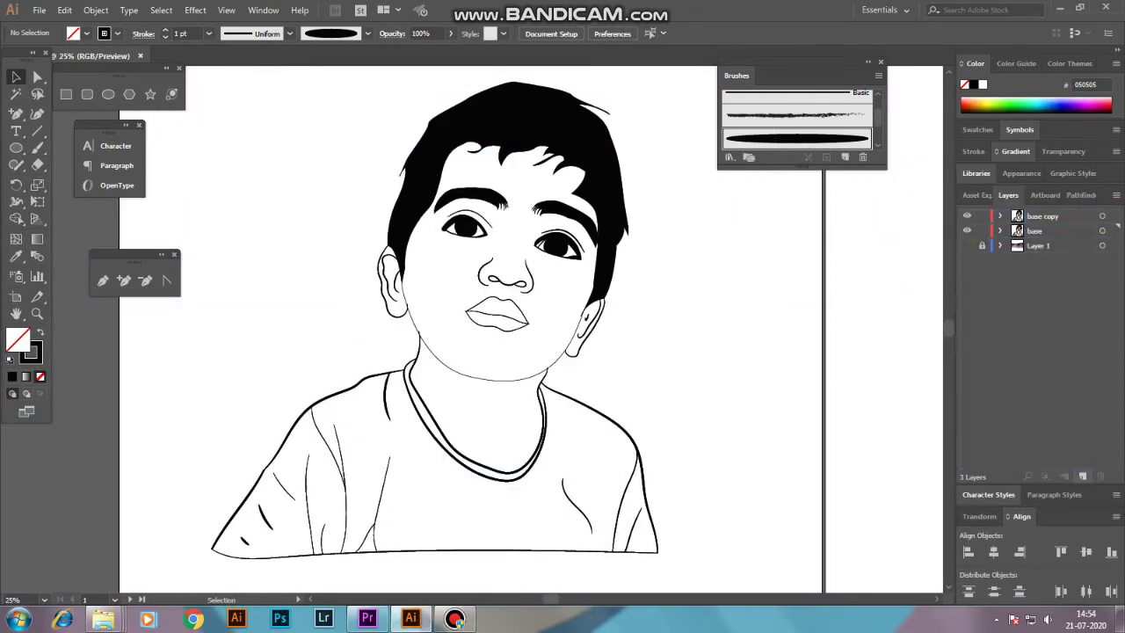
double_click(1043, 215)
type("color")
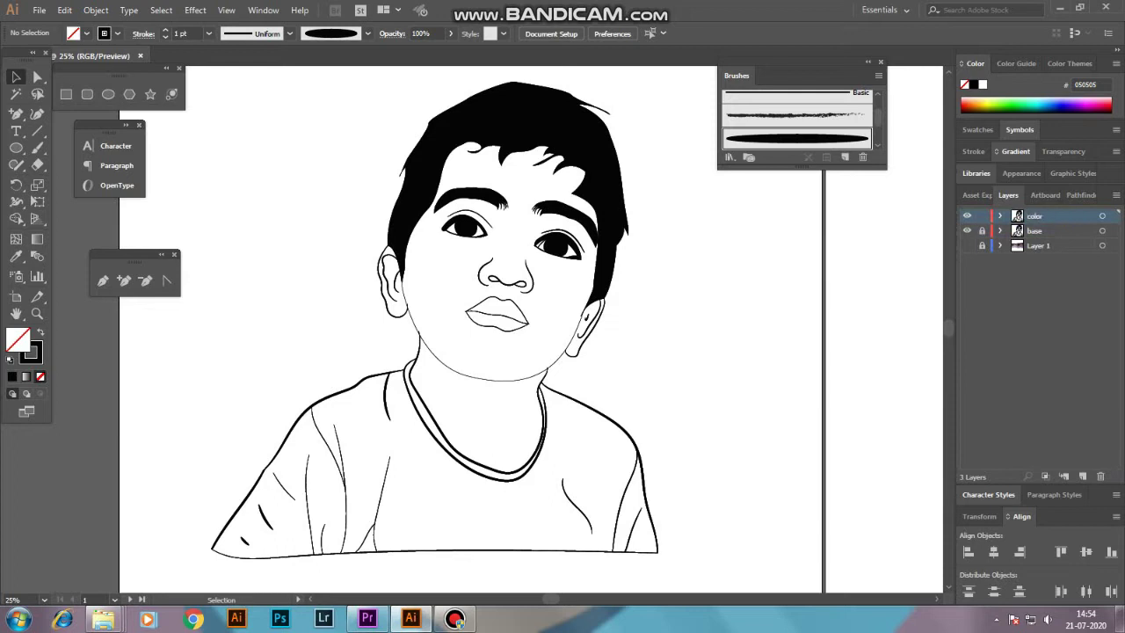
Step: Convert all the line art into a Live Paint group
key("ctrl+a")
left_click(95, 9)
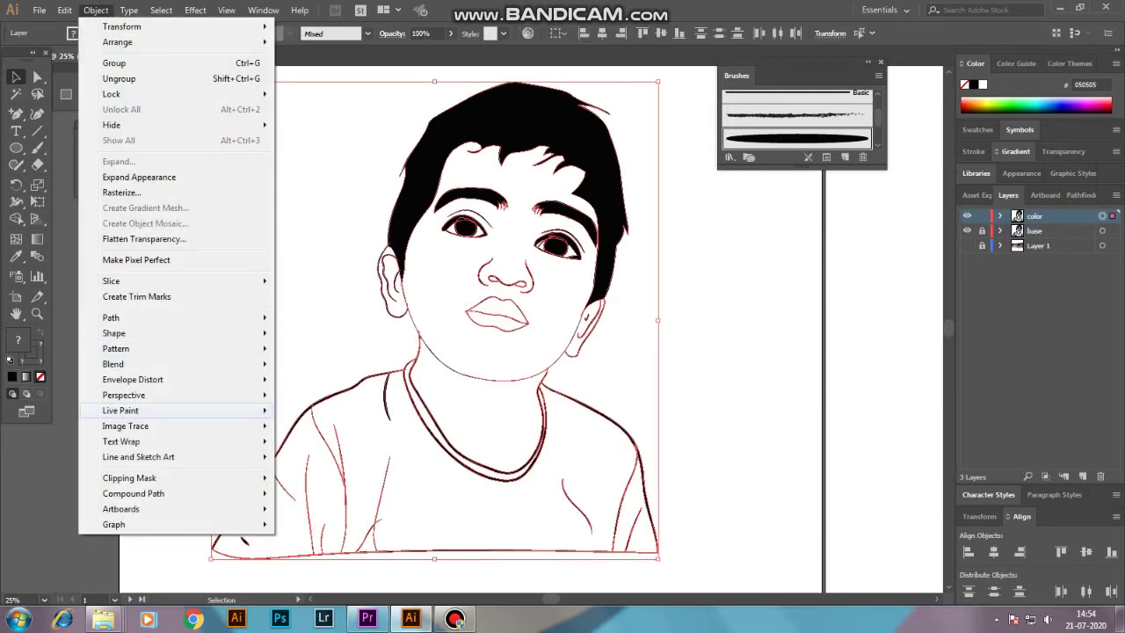
left_click(299, 409)
key("Return")
left_click(96, 10)
key("Escape")
Step: Target the color layer's artwork, deselect it, and pick a light peach fill colour
key("ctrl+shift+a")
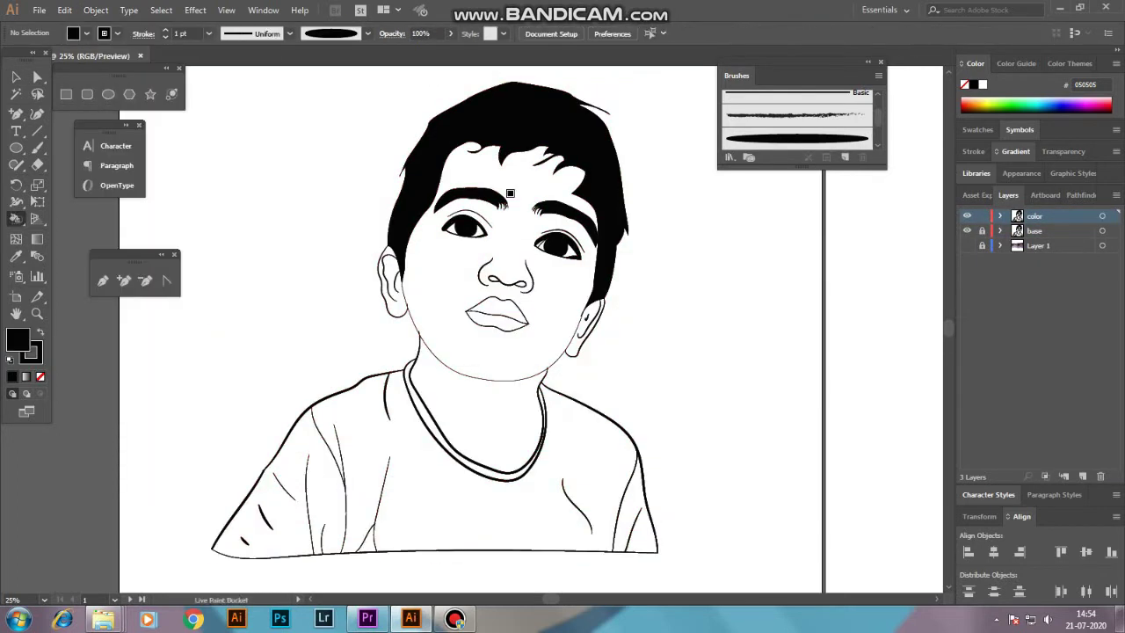
key("k")
left_click(1102, 215)
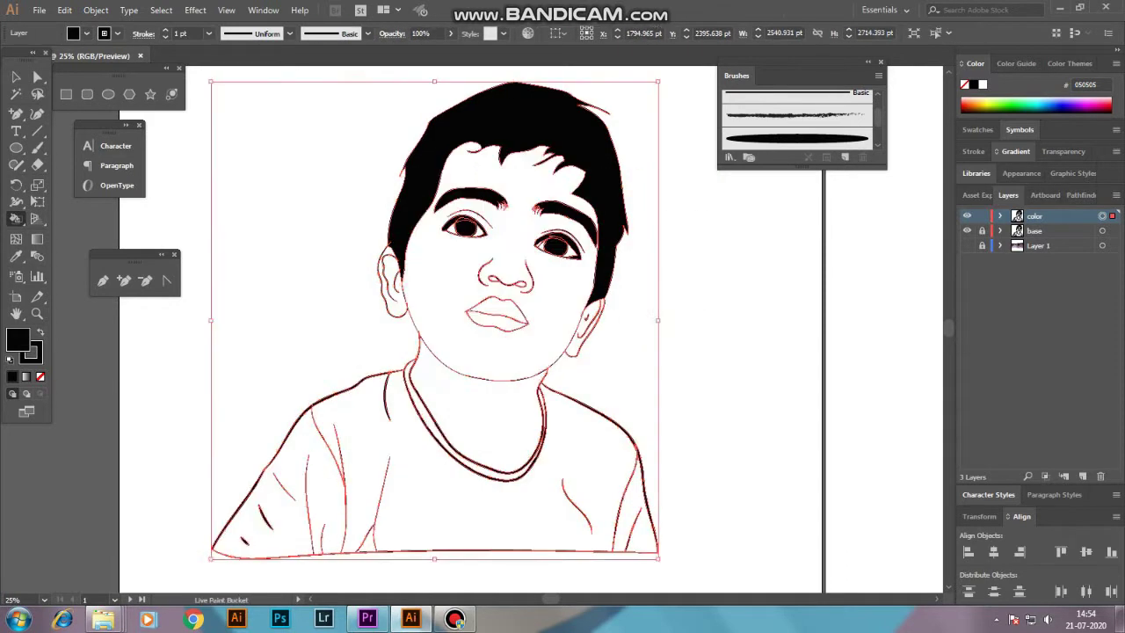
key("alt+ctrl+x")
key("Return")
key("v")
key("ctrl+shift+a")
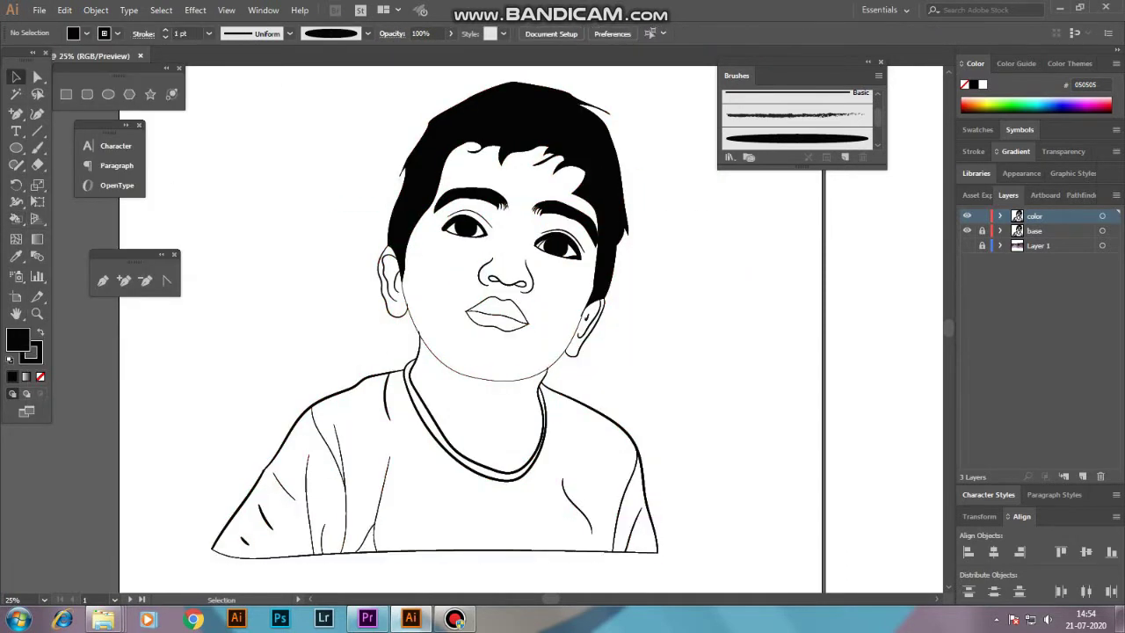
double_click(18, 338)
left_click(578, 383)
left_click(470, 236)
Step: Confirm the peach skin fill, colour the portrait's areas, and duplicate the color layer
key("Return")
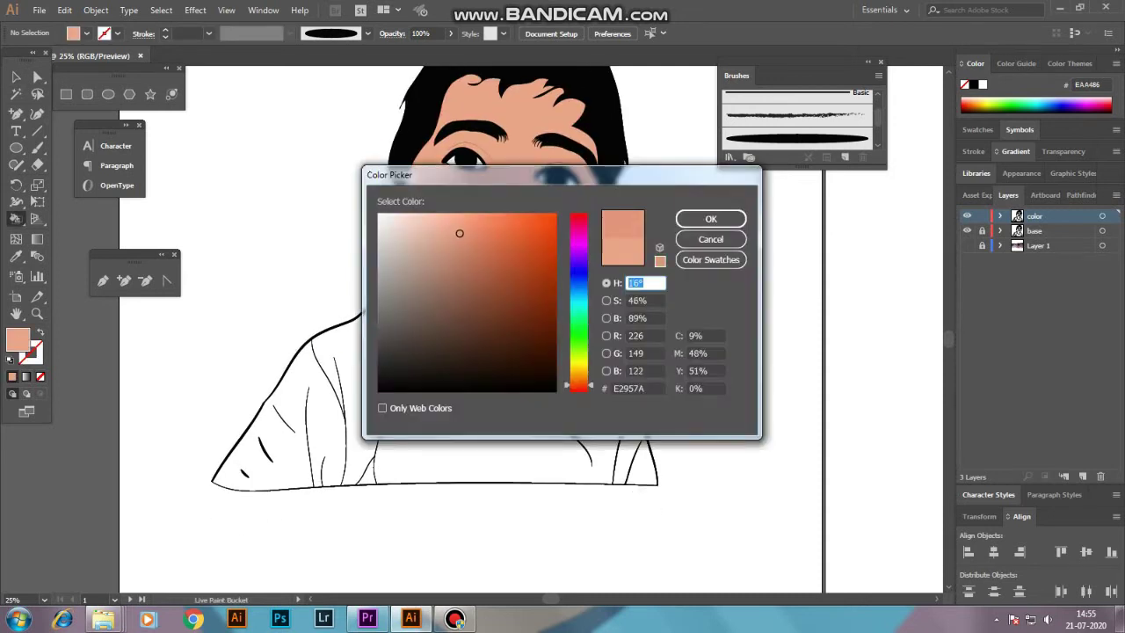
scroll(480, 479, "up", 3)
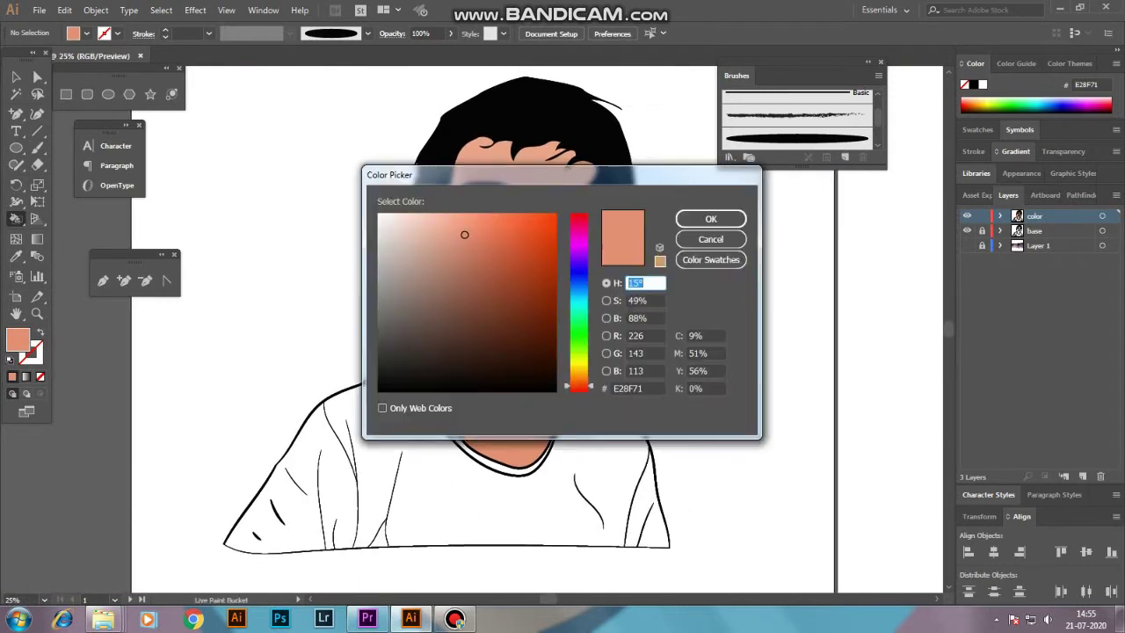
scroll(709, 249, "up", 4)
scroll(492, 335, "up", 4)
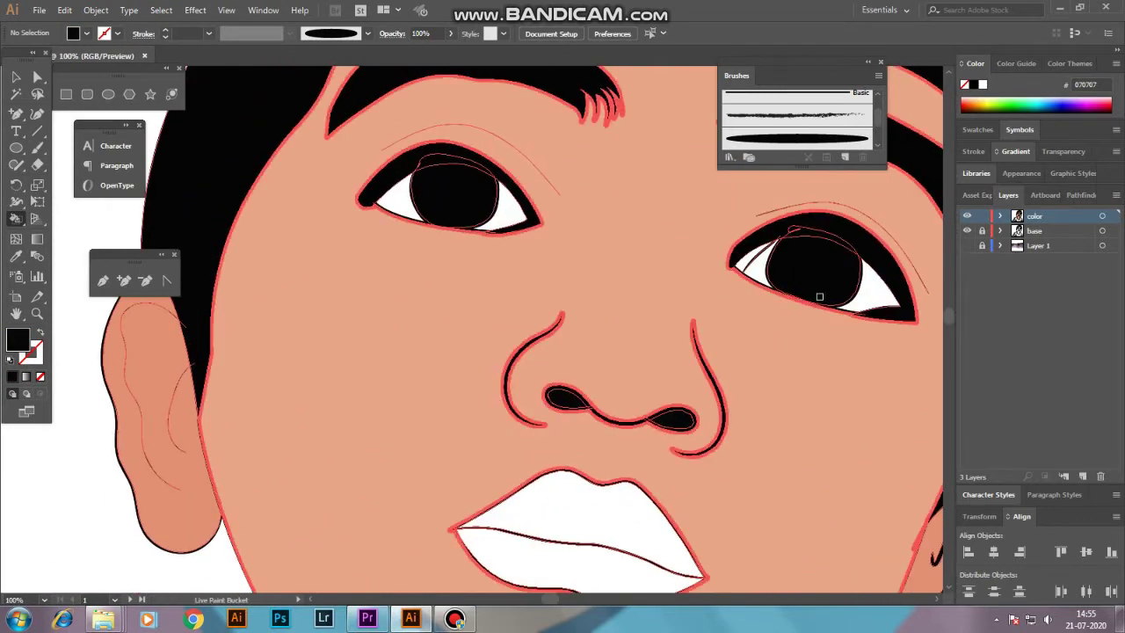
scroll(492, 335, "down", 3)
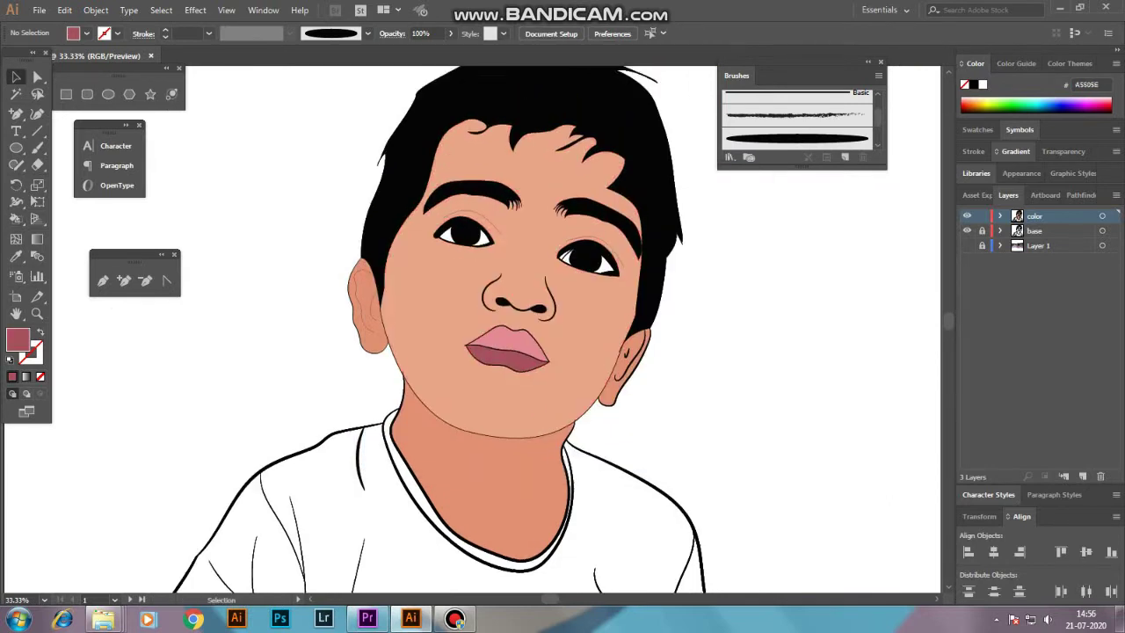
type("CE8743")
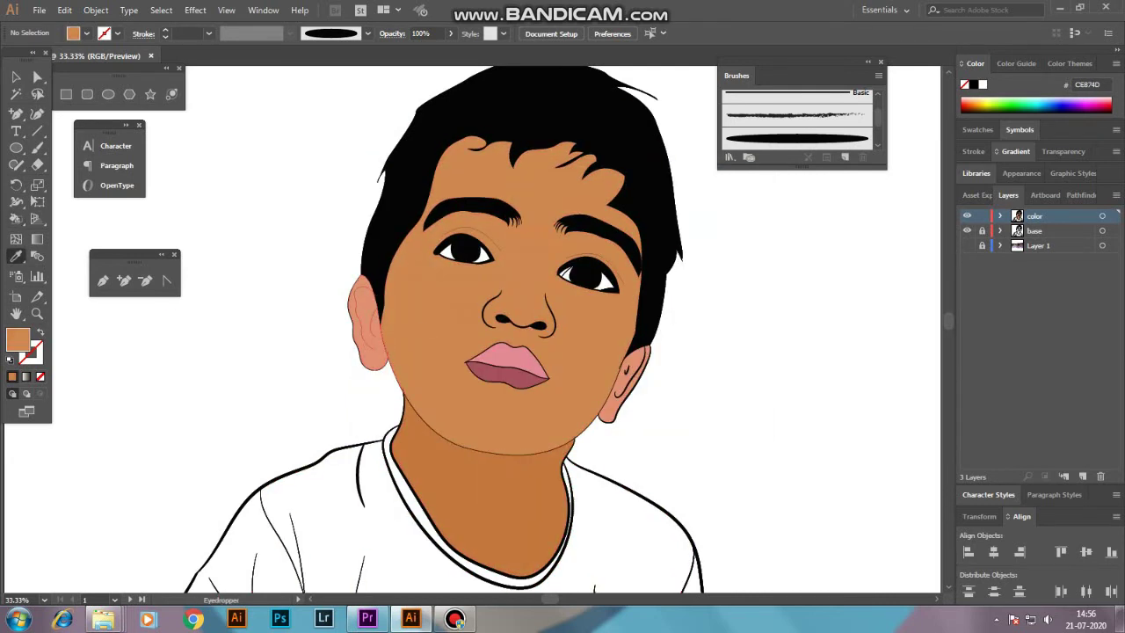
scroll(665, 282, "down", 3)
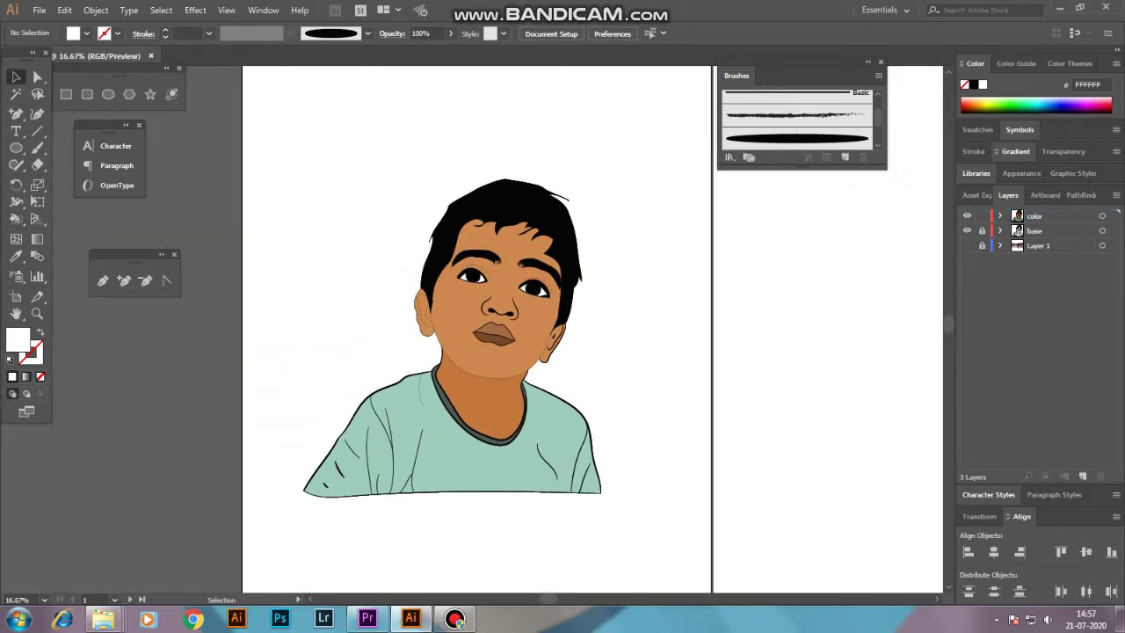
left_click_drag(1034, 216, 1082, 475)
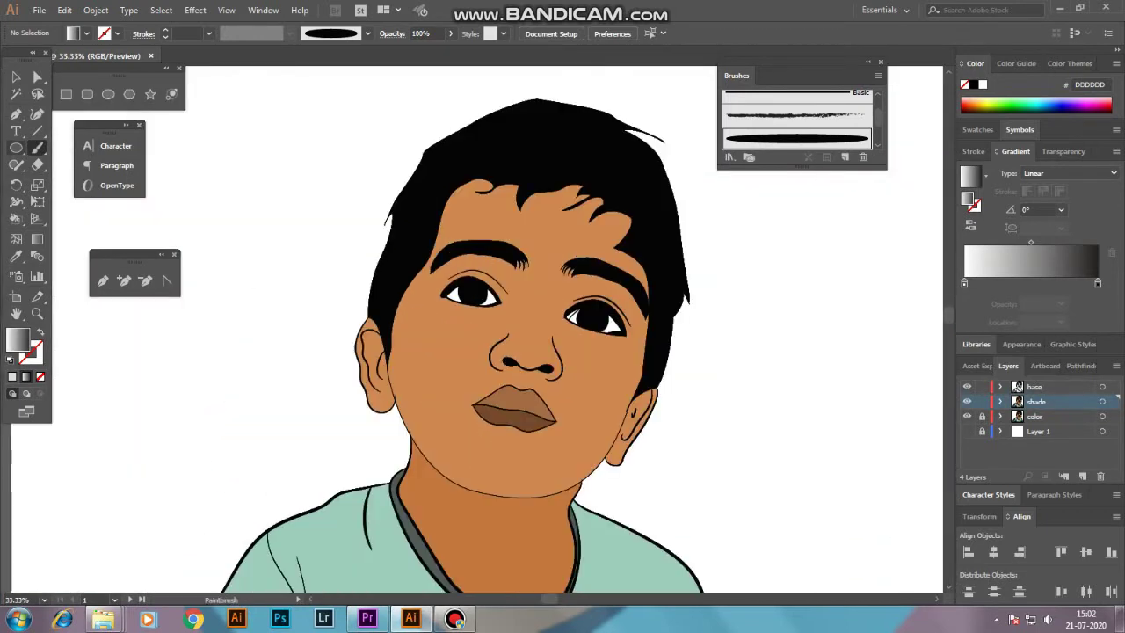
Step: Outline a four-point patch on the left cheek and fill it off-white
left_click(429, 323)
left_click(423, 396)
left_click(466, 395)
left_click(431, 327)
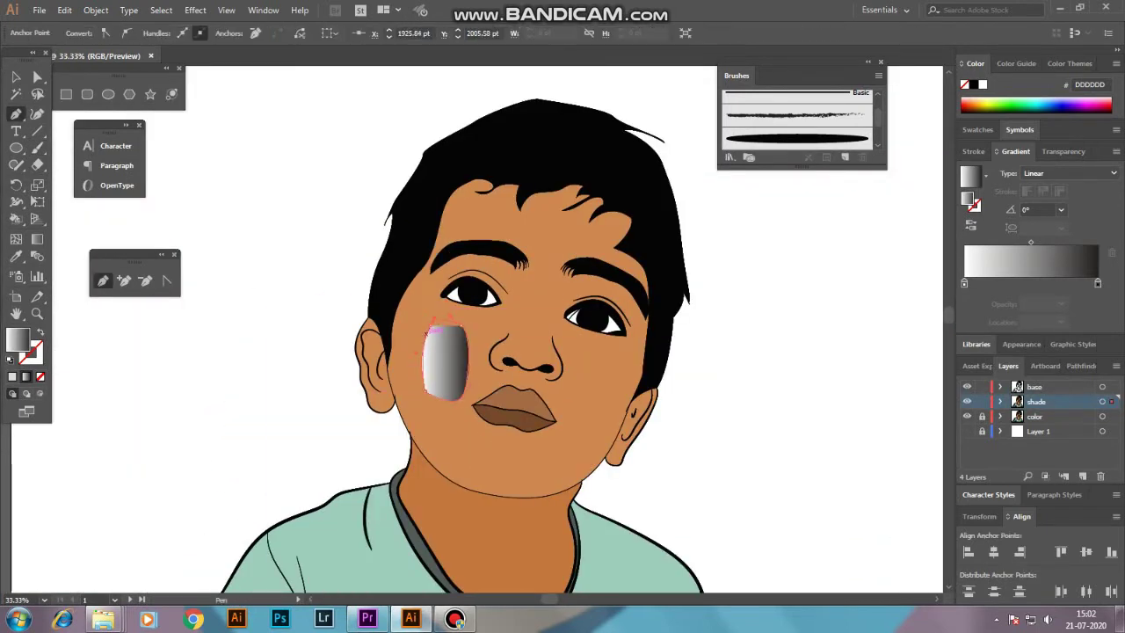
double_click(18, 338)
left_click(711, 218)
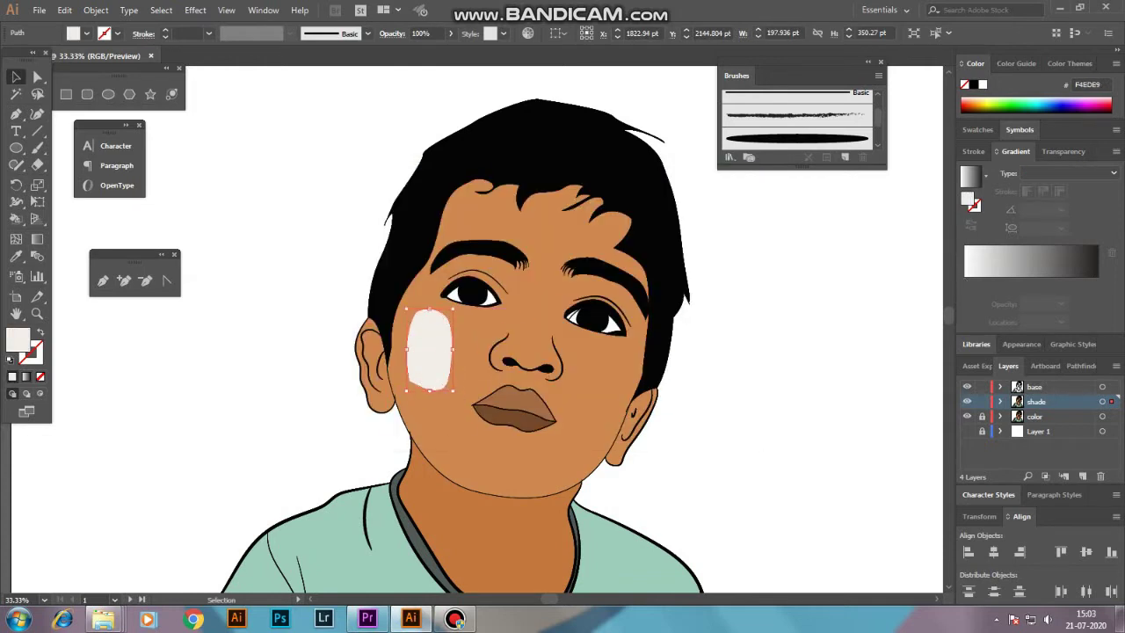
key("ctrl+shift+a")
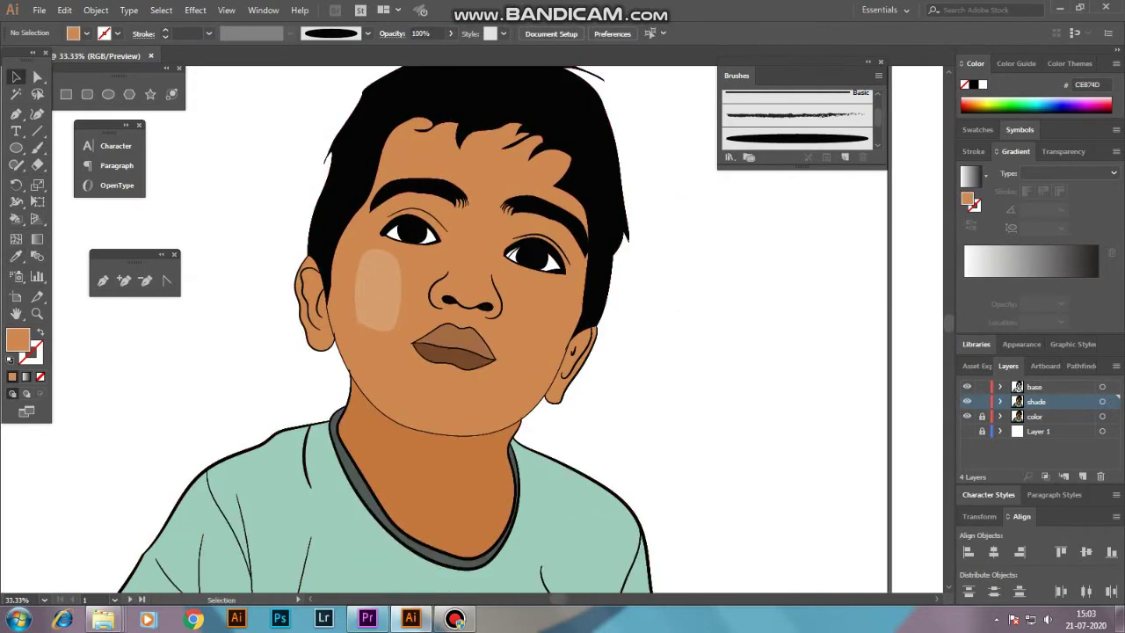
Step: Draw a rounded patch on the right cheek, then shrink and reposition it
mouse_move(524, 306)
left_mouse_down()
mouse_move(543, 361)
mouse_move(532, 317)
left_mouse_up()
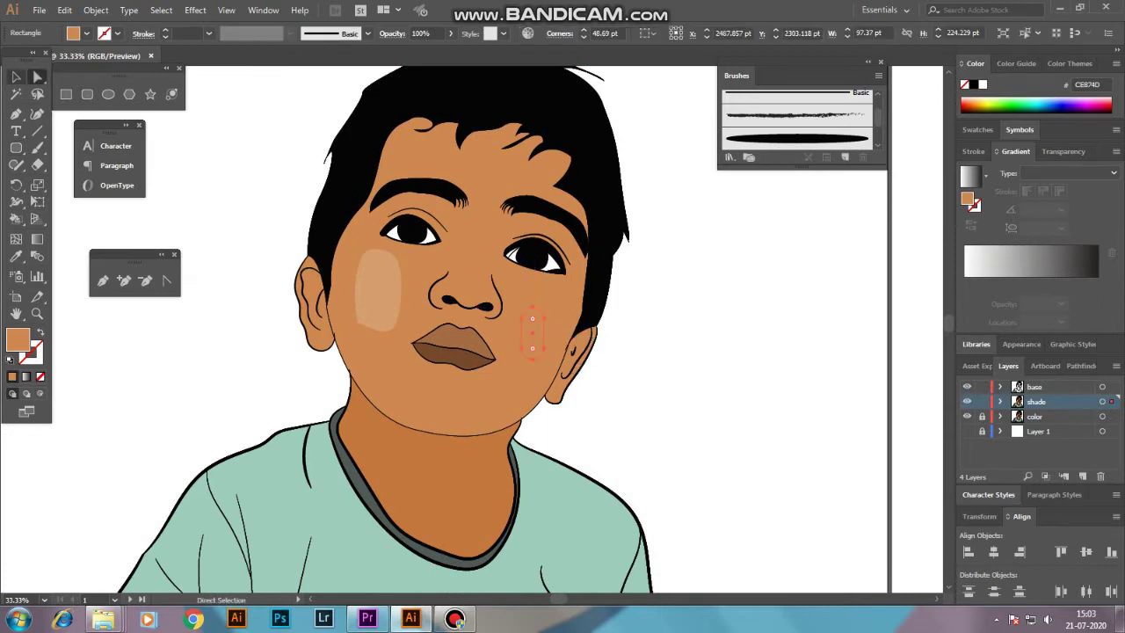
key("v")
double_click(17, 338)
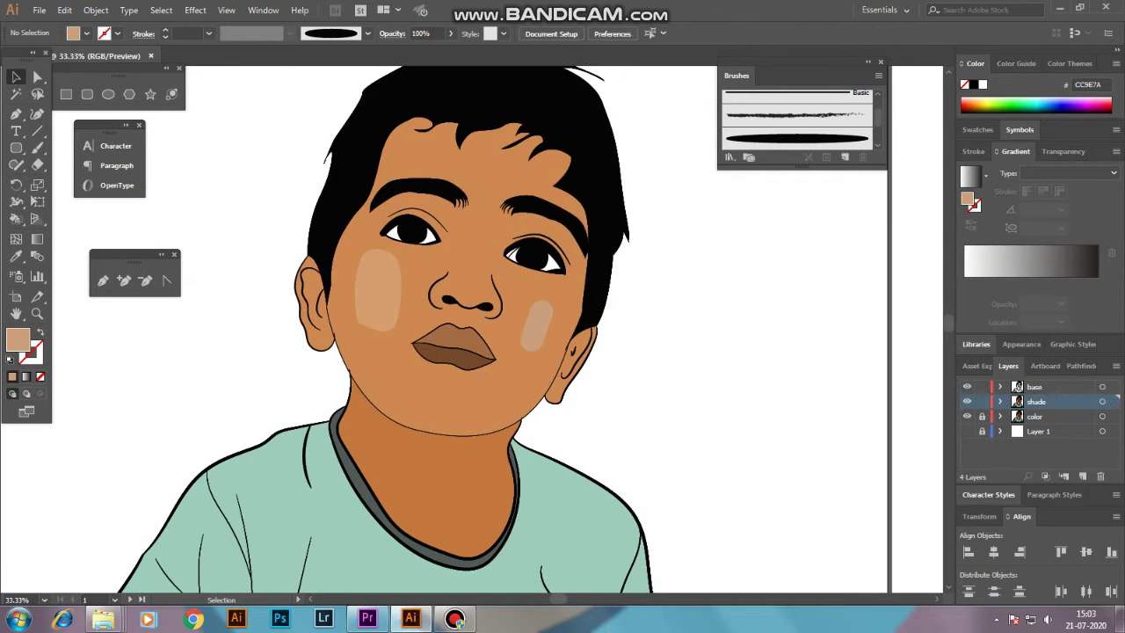
scroll(527, 351, "up", 1)
left_click(529, 360)
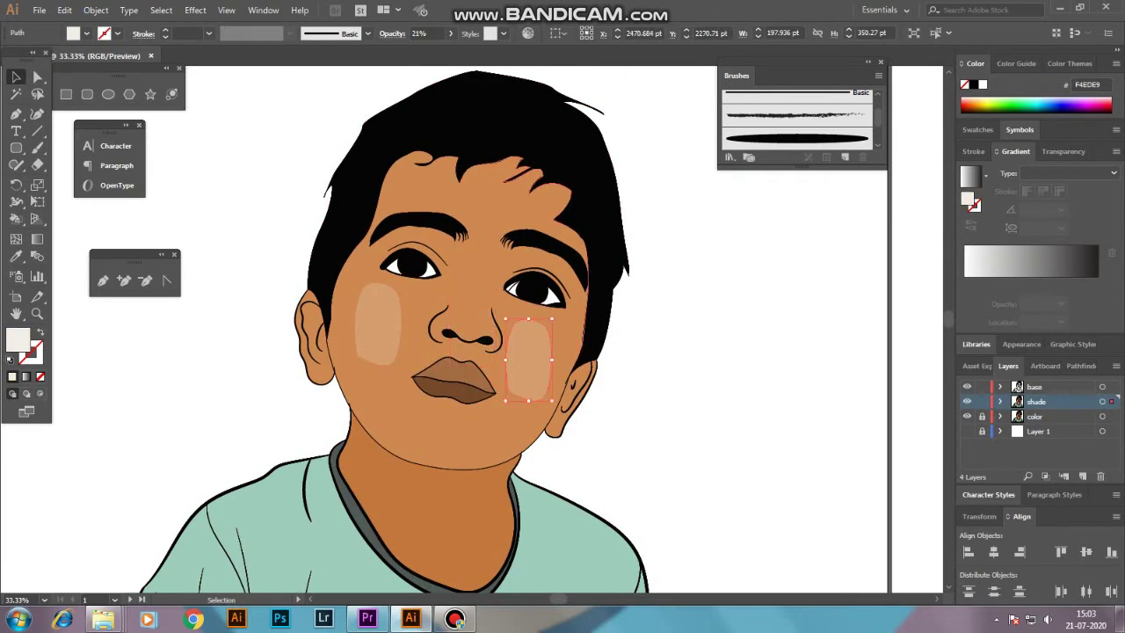
left_click_drag(490, 404, 509, 392)
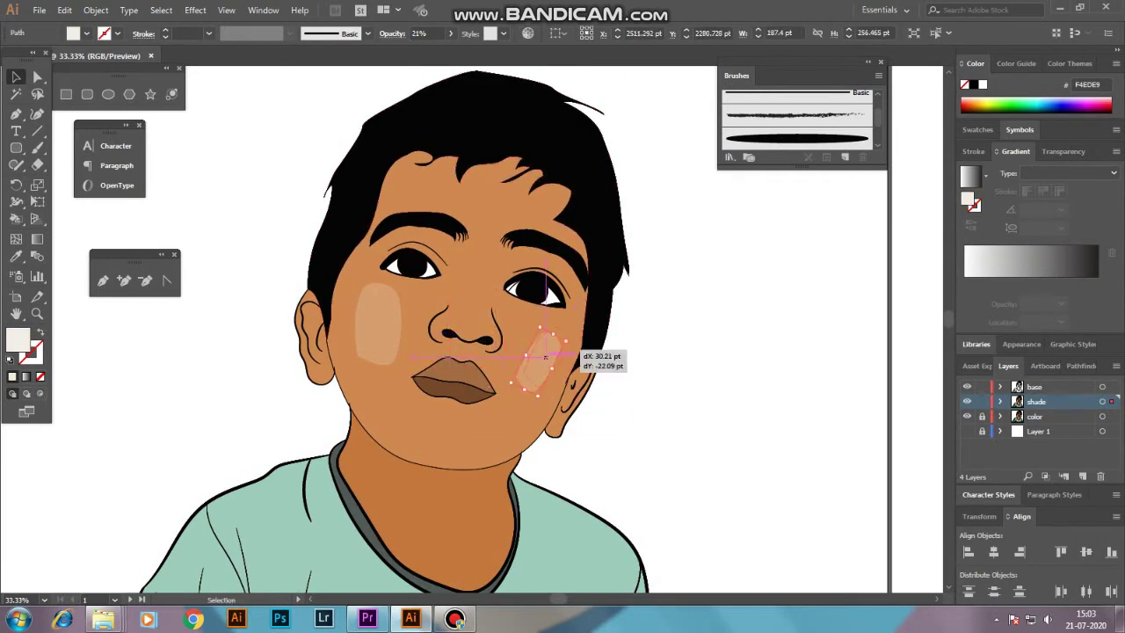
left_click_drag(545, 356, 552, 350)
key("ctrl+shift+a")
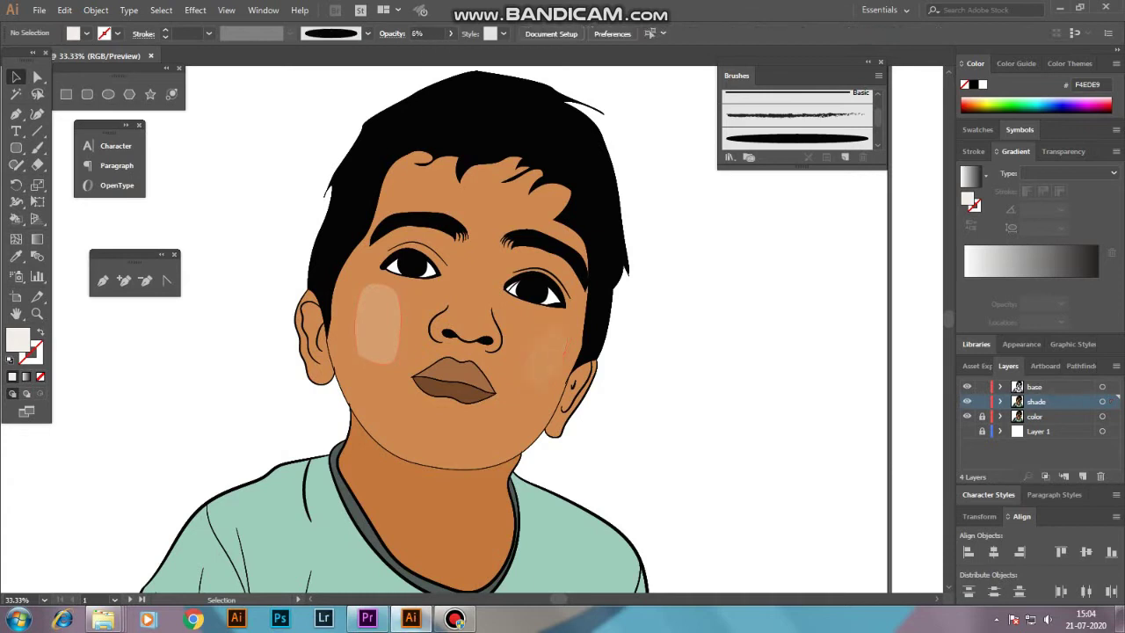
Step: Select the left cheek patch and apply its updated fill colour
left_click(378, 321)
double_click(18, 339)
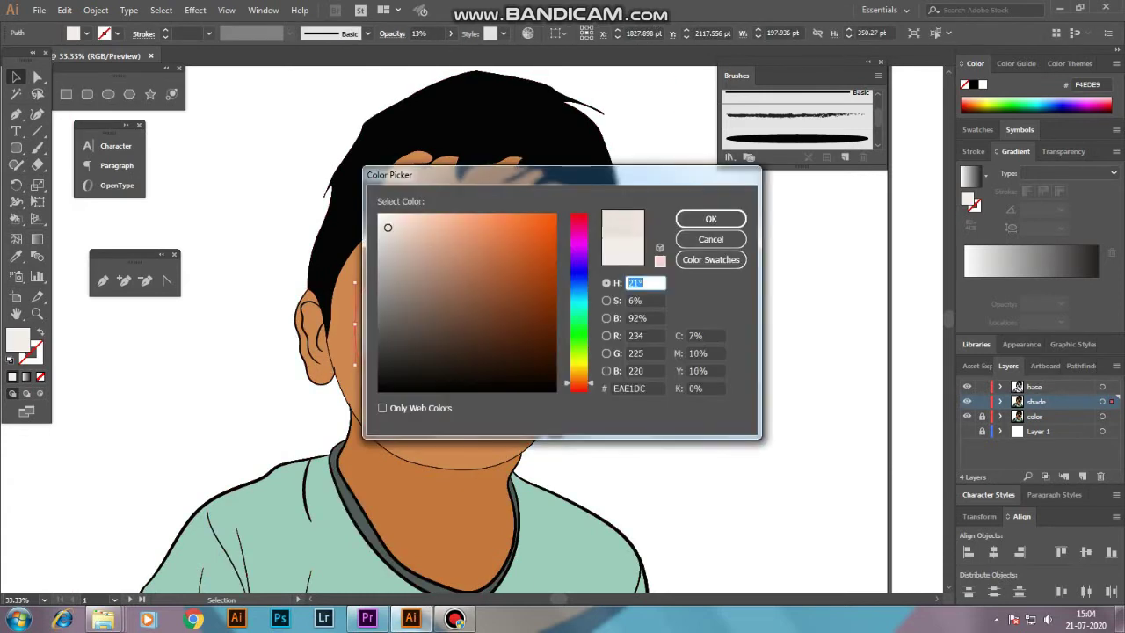
key("Return")
scroll(528, 330, "down", 1)
key("ctrl+plus")
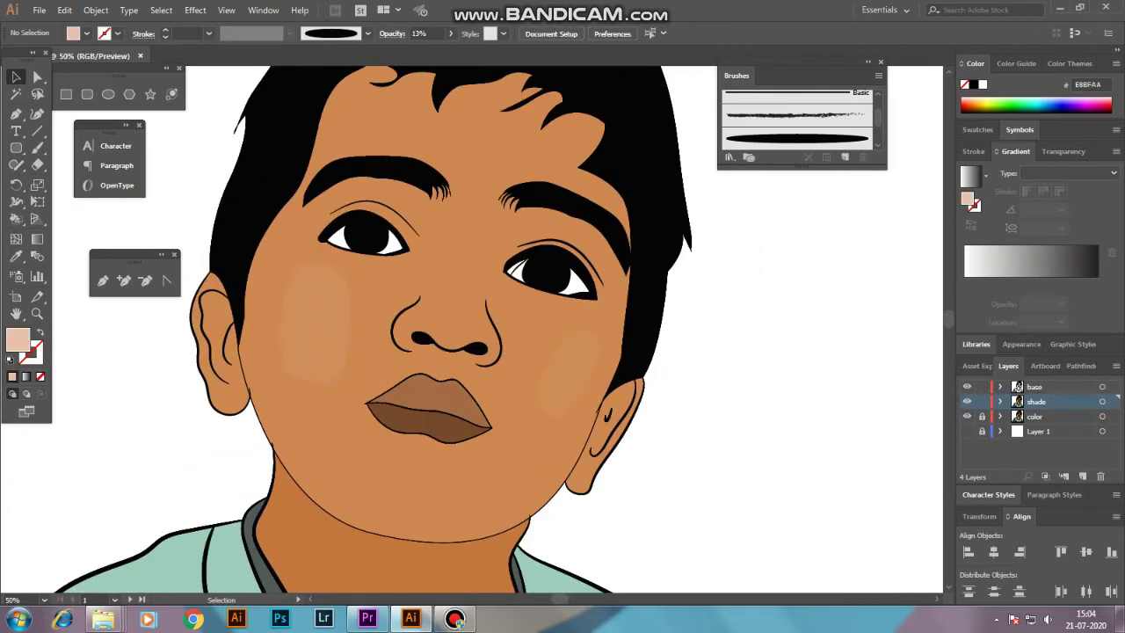
Step: Pen-draw a shade shape from beside the right eye down to the jaw
key("p")
left_click(580, 237)
left_click(492, 264)
left_click(567, 312)
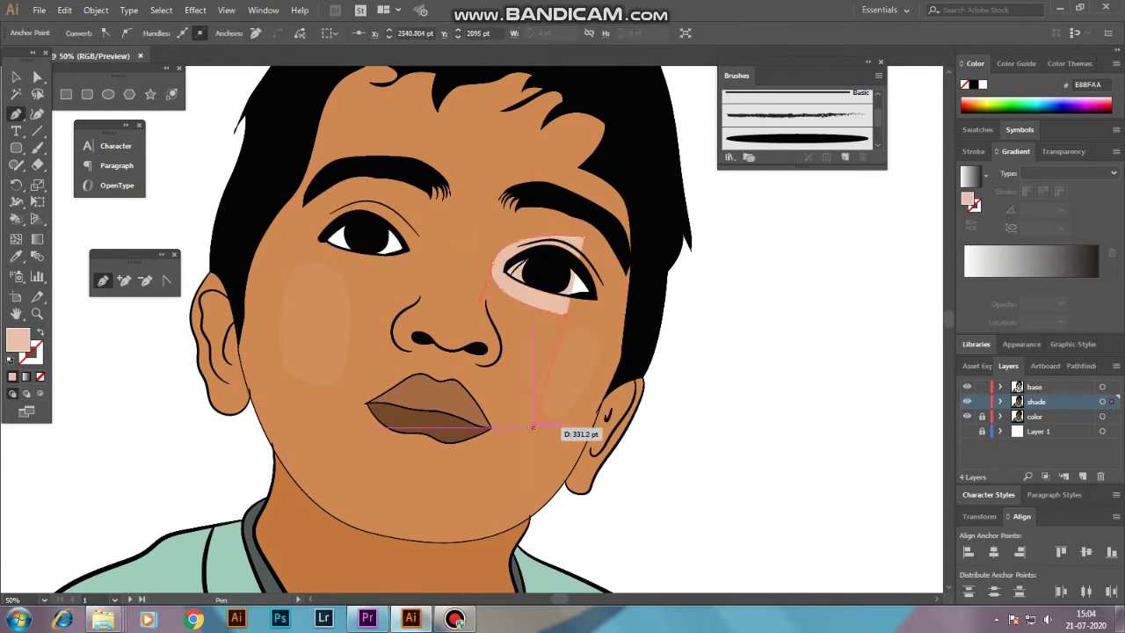
left_click(551, 479)
left_click(439, 525)
left_click(426, 488)
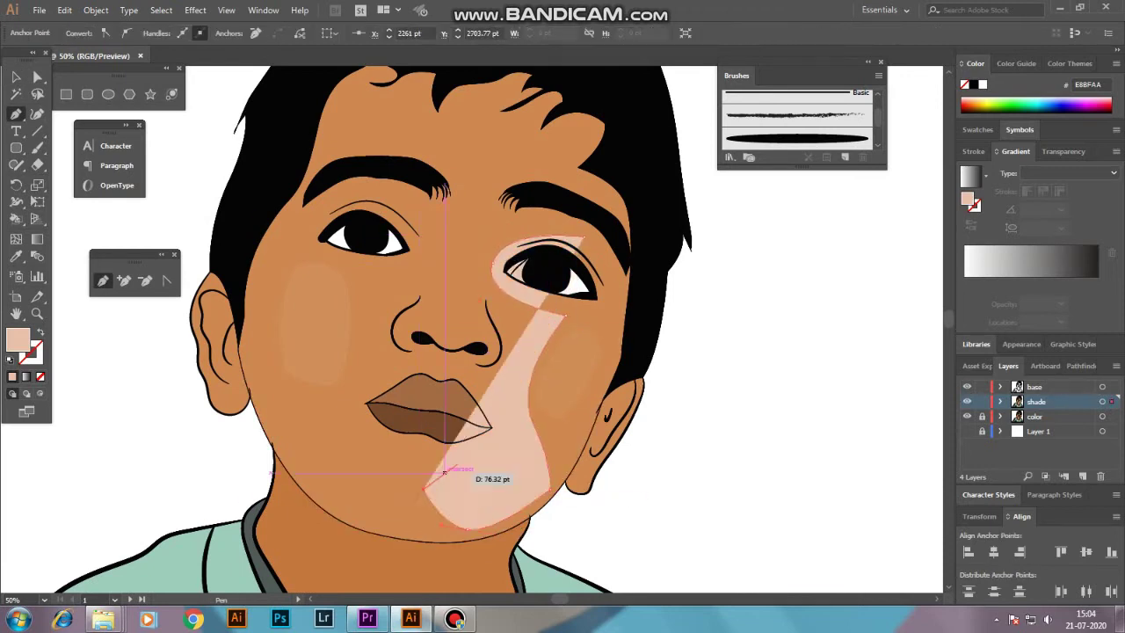
mouse_move(506, 291)
left_mouse_down()
mouse_move(494, 291)
mouse_move(503, 247)
mouse_move(584, 236)
left_mouse_up()
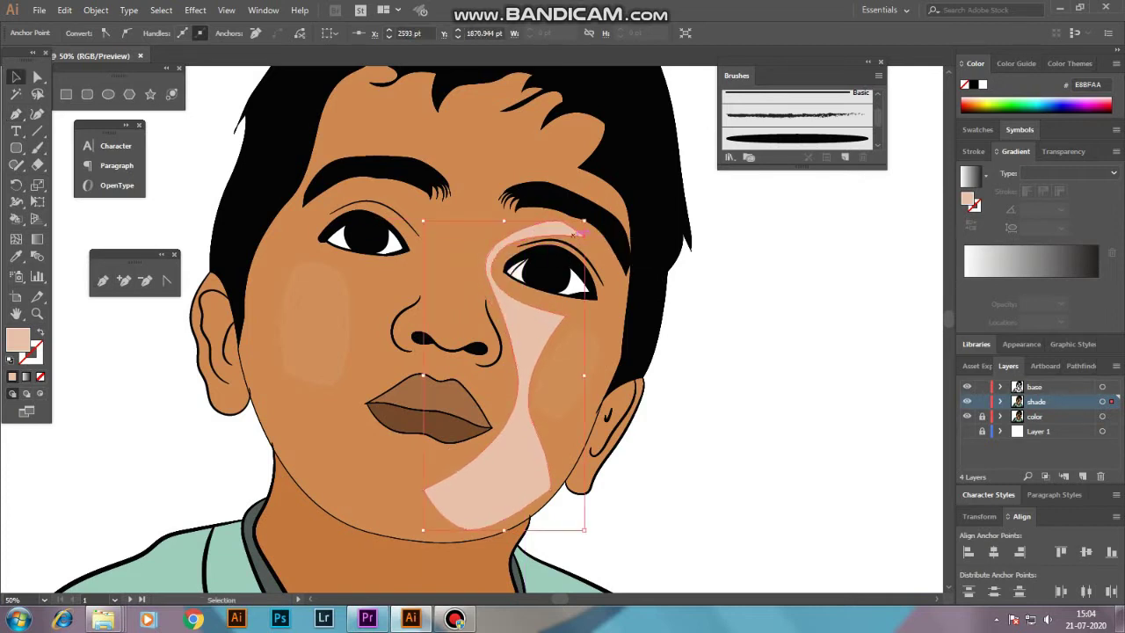
Step: Fill the eye-to-jaw shade with brown and lower its opacity
double_click(17, 340)
left_click(710, 218)
left_click(450, 33)
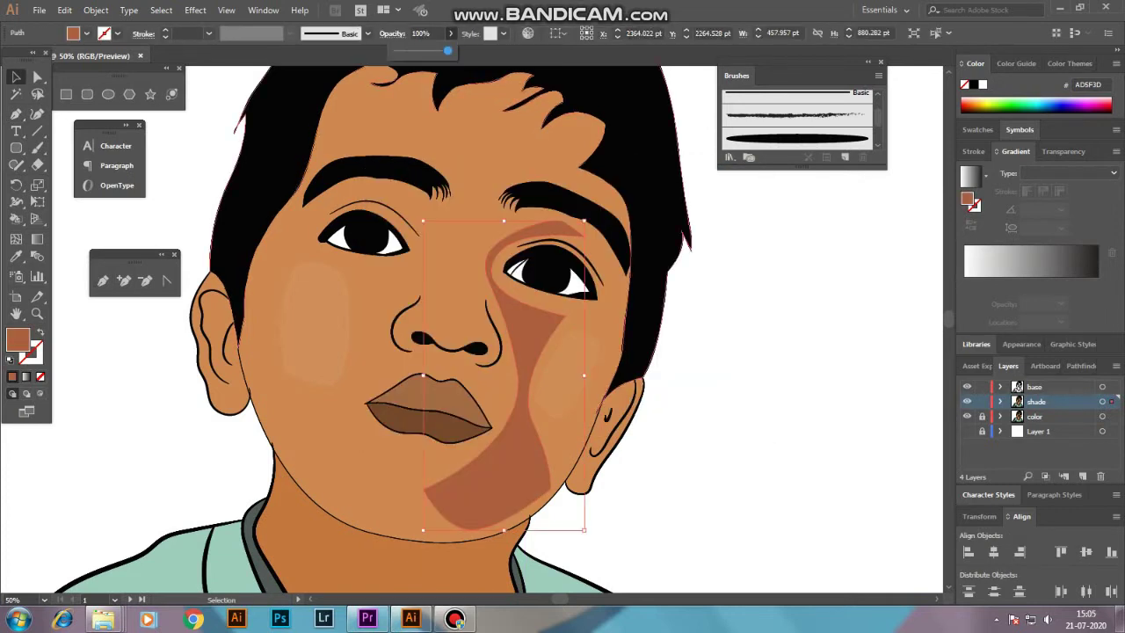
left_click_drag(457, 55, 413, 54)
scroll(372, 331, "up", 1)
key("ctrl+shift+a")
scroll(466, 429, "down", 1)
Step: Nudge the face shade down-left and reposition its upper points near the eye
left_click_drag(523, 501, 517, 508)
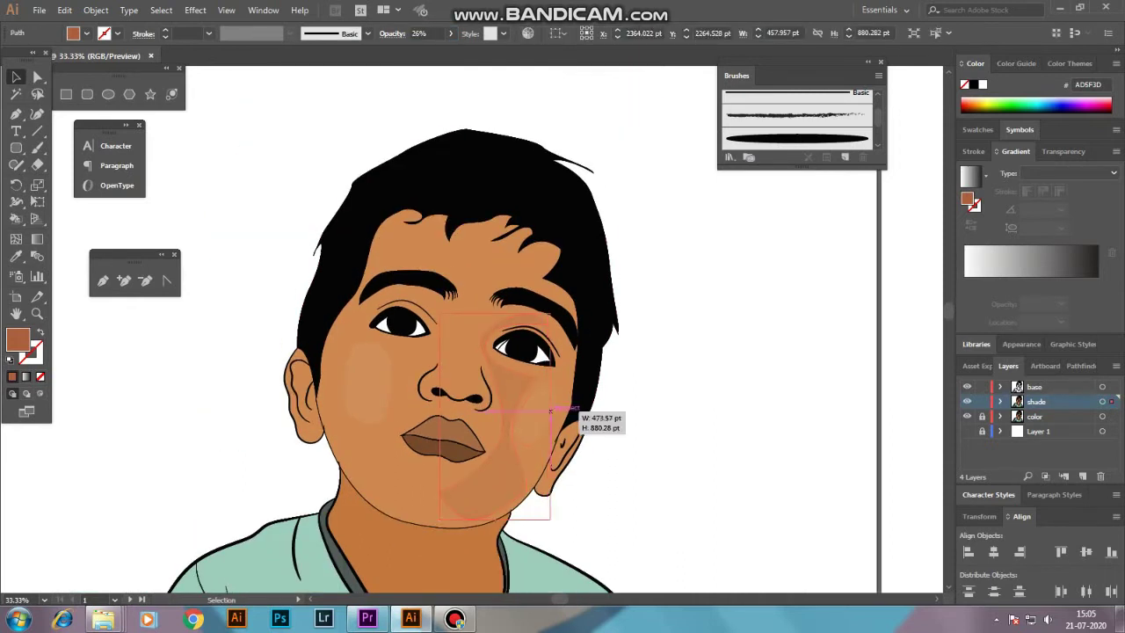
left_click(518, 506)
key("a")
left_click(545, 329)
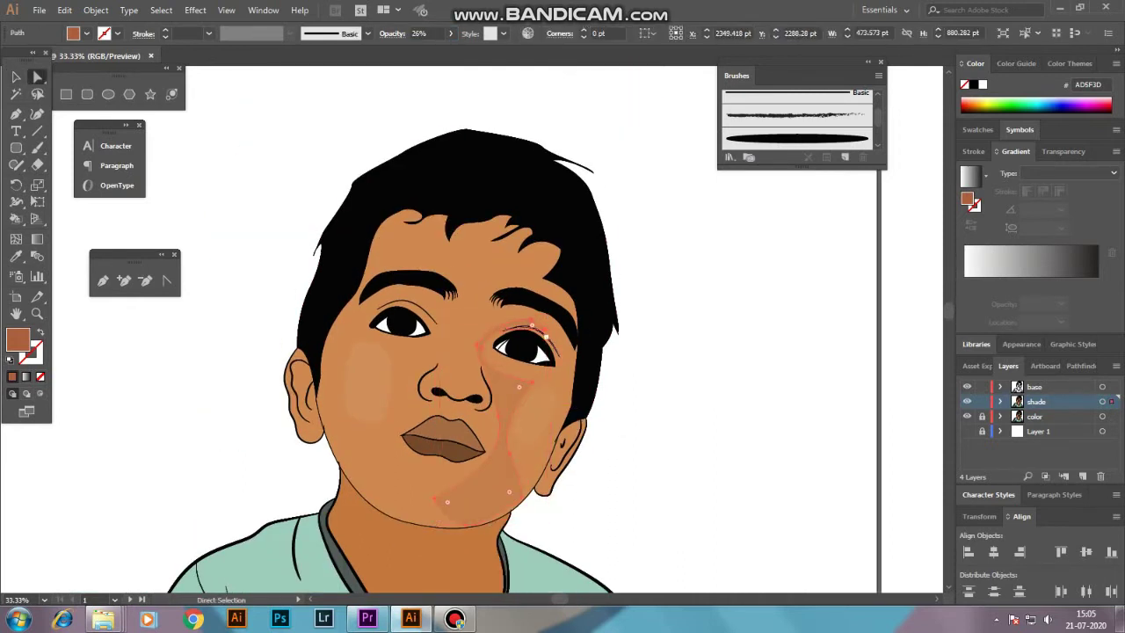
scroll(546, 327, "up", 3)
left_click_drag(545, 327, 565, 311)
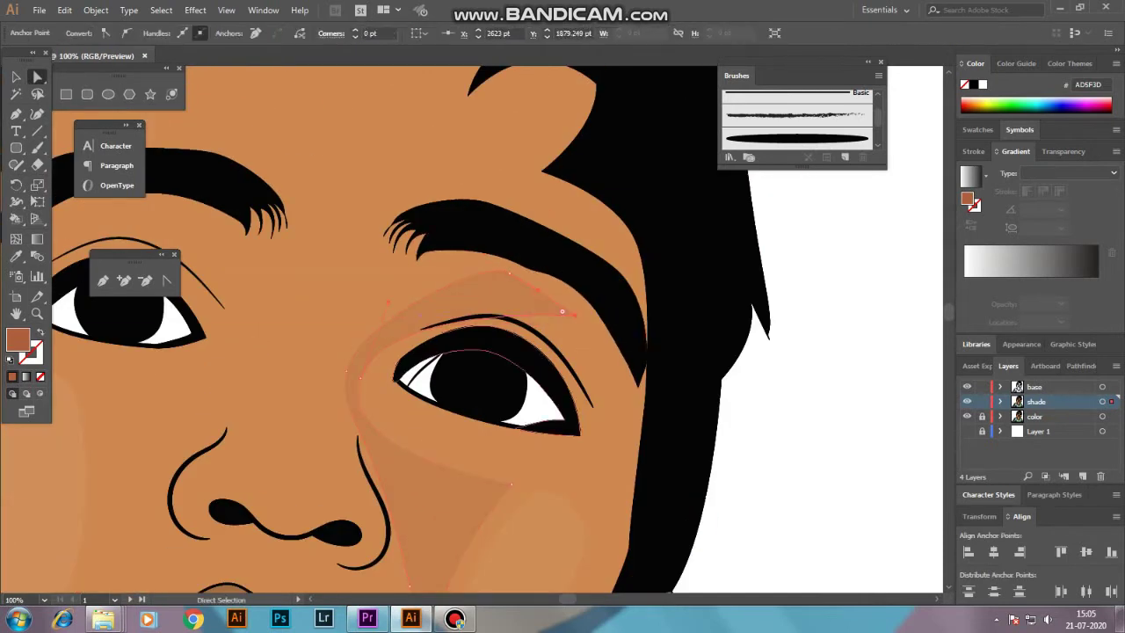
left_click_drag(360, 378, 382, 379)
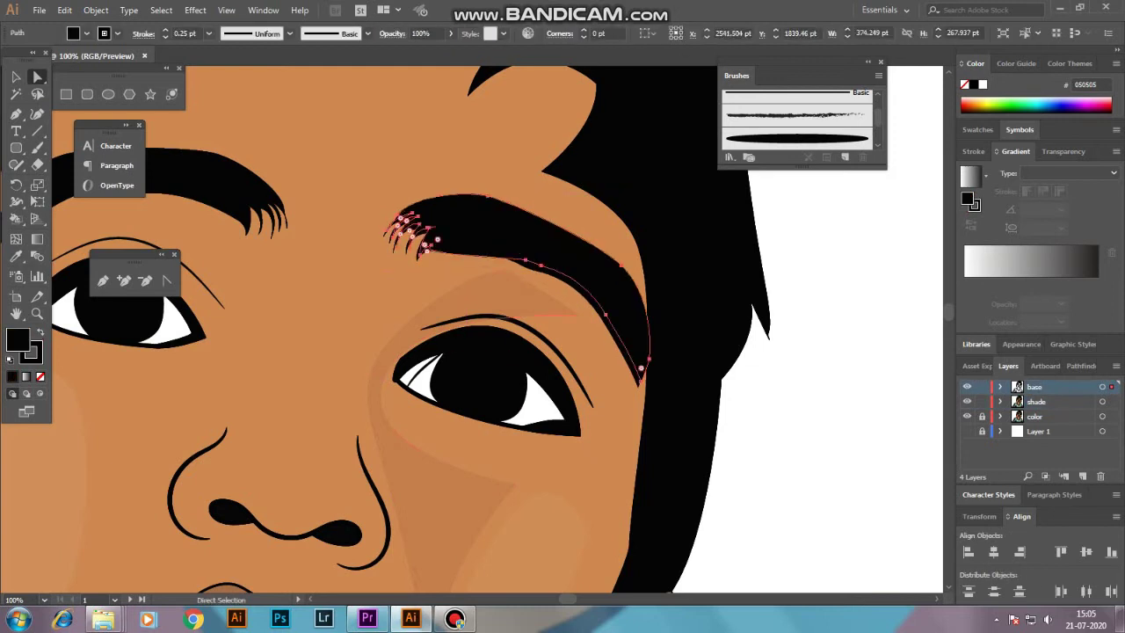
Step: Adjust the dark outline above the eye and widen the shade along the right cheek
left_click(463, 341)
left_click_drag(463, 341, 414, 371)
left_click(457, 318)
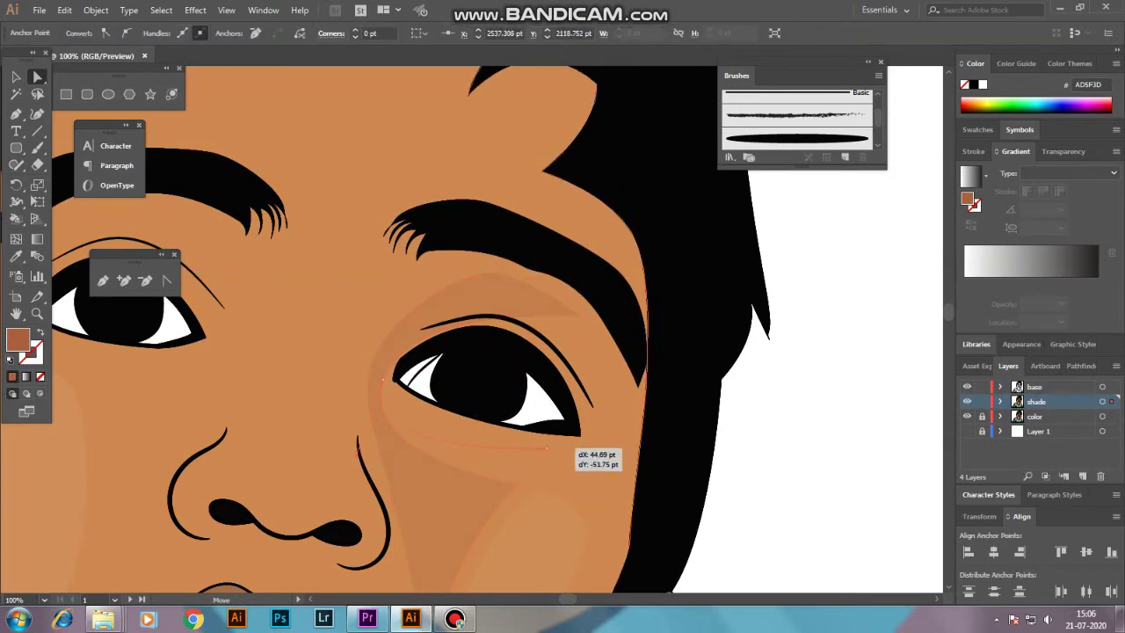
left_click(357, 454)
scroll(400, 456, "down", 2)
scroll(400, 456, "down", 1)
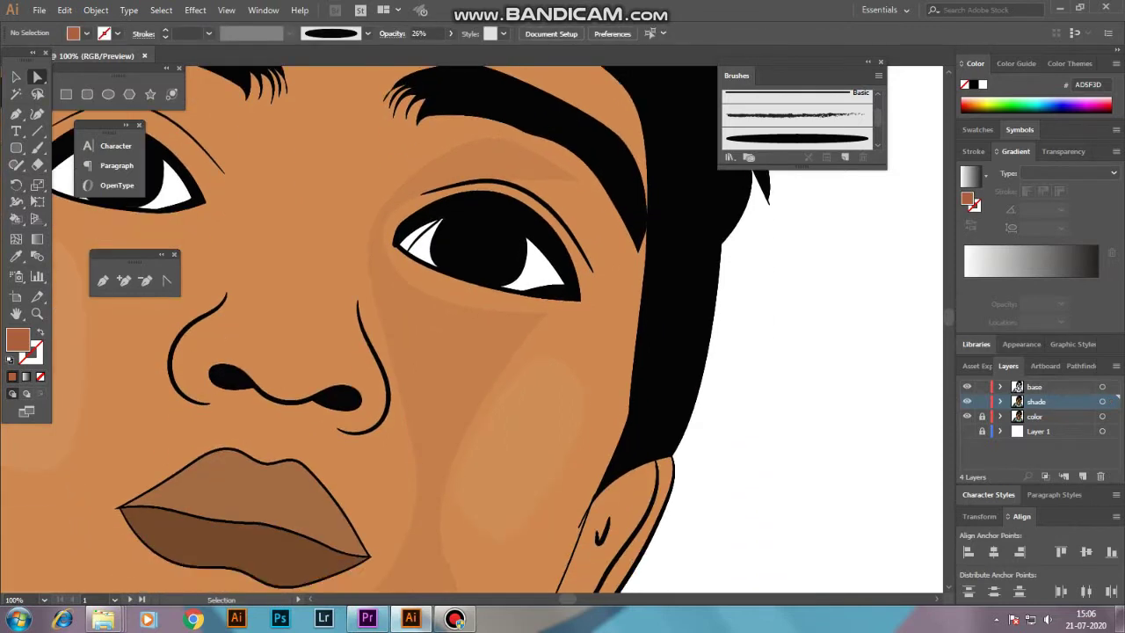
scroll(400, 456, "down", 2)
mouse_move(479, 444)
left_mouse_down()
mouse_move(531, 439)
mouse_move(518, 370)
mouse_move(539, 376)
left_mouse_up()
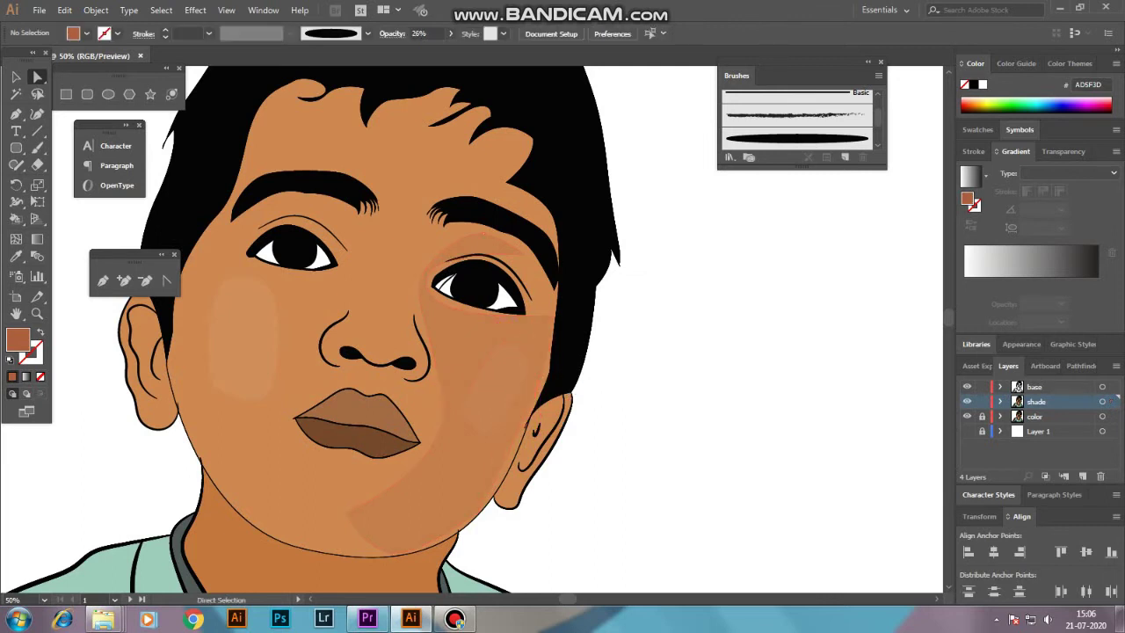
scroll(538, 377, "up", 2)
Step: Pen-draw a curved shade path from the hair top down to the chin
key("p")
left_click_drag(450, 227, 487, 171)
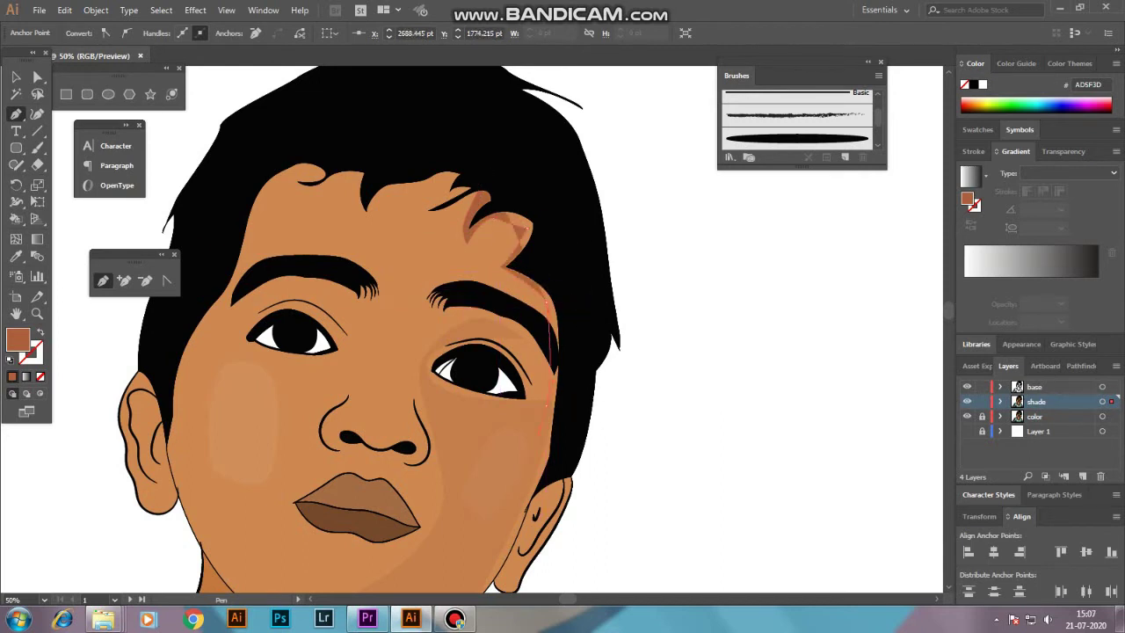
scroll(547, 433, "down", 2)
left_click(459, 530)
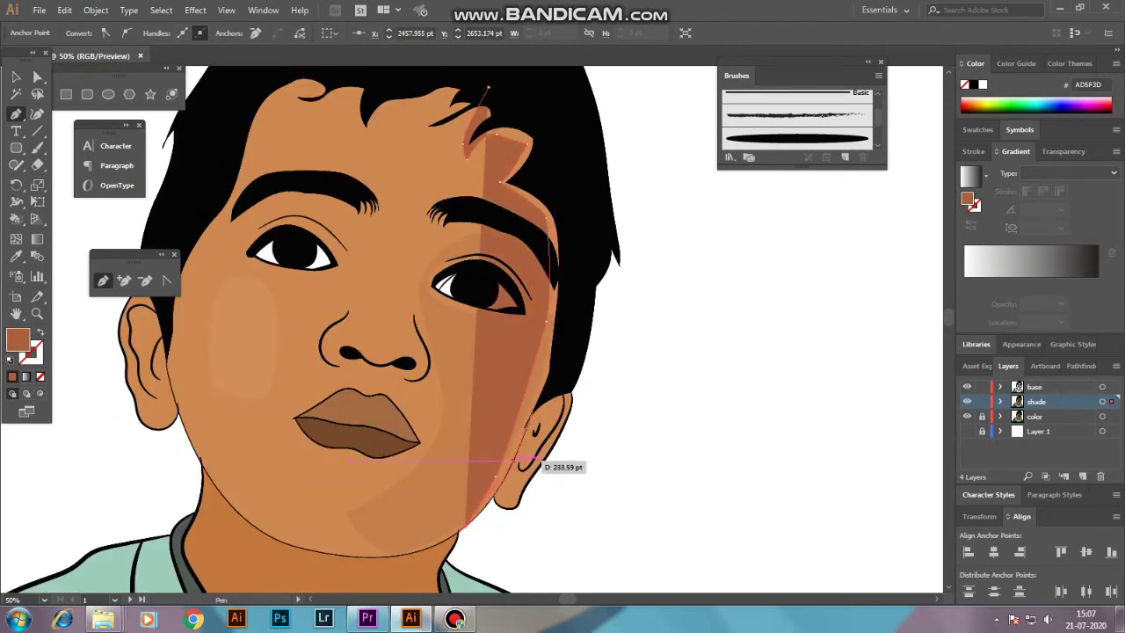
scroll(571, 336, "up", 2)
left_click(488, 156)
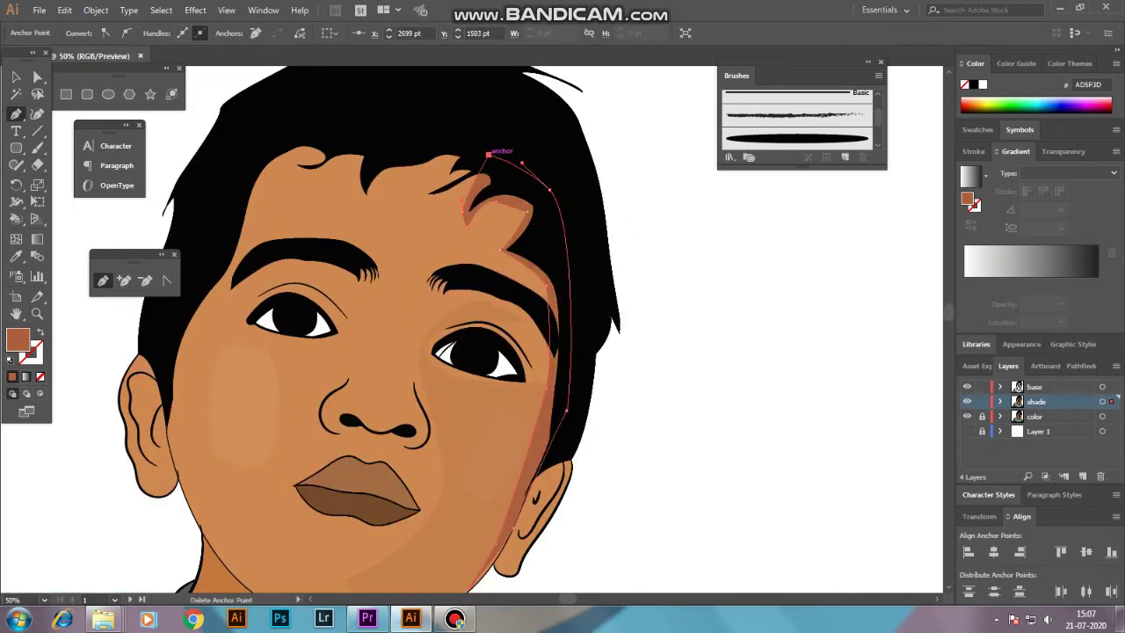
key("v")
Step: Start an eyebrow-to-nose shade path, then undo the unwanted stripe
key("ctrl+shift+a")
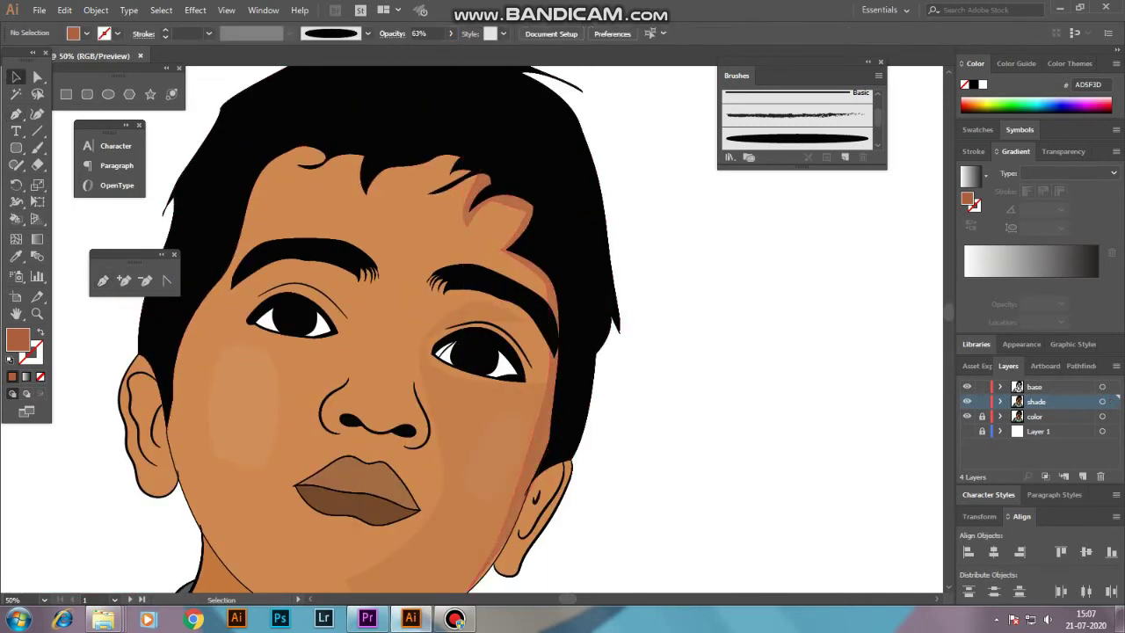
key("ctrl+minus")
key("ctrl+minus")
key("ctrl+plus")
scroll(562, 329, "down", 1)
key("ctrl+plus")
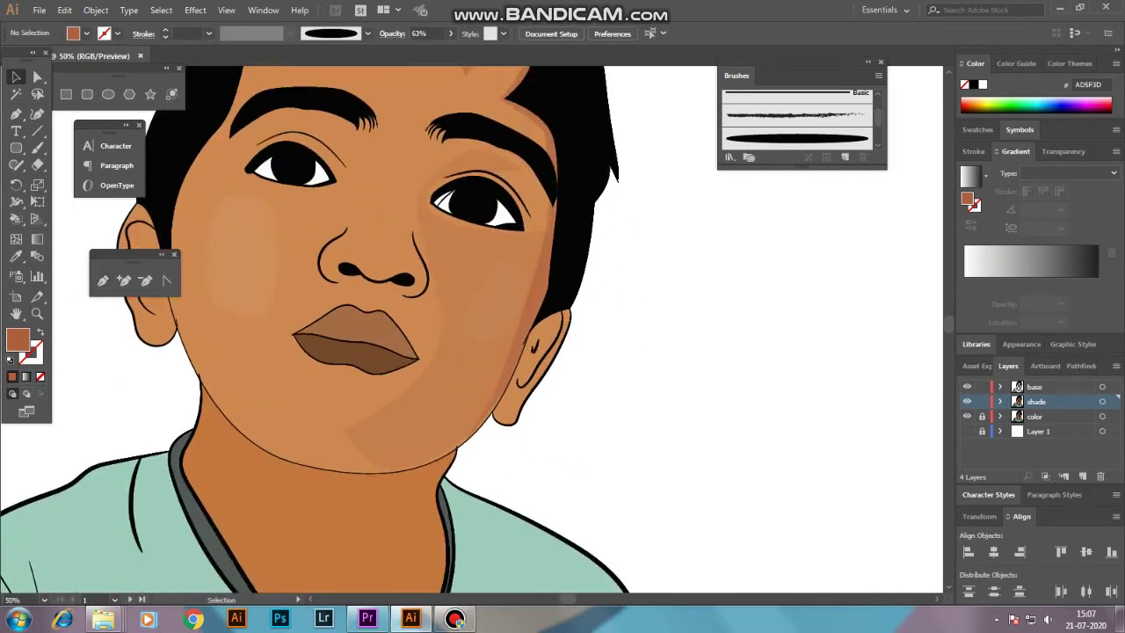
scroll(475, 330, "up", 2)
left_click(428, 237)
left_click_drag(438, 361, 461, 360)
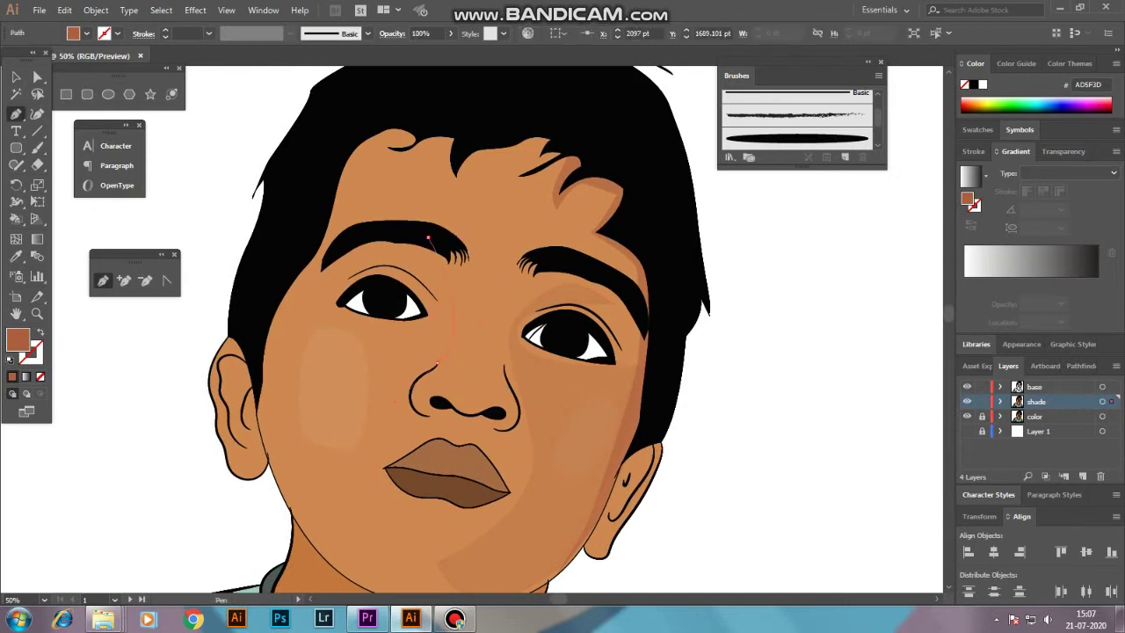
left_click_drag(393, 400, 395, 428)
key("ctrl+z")
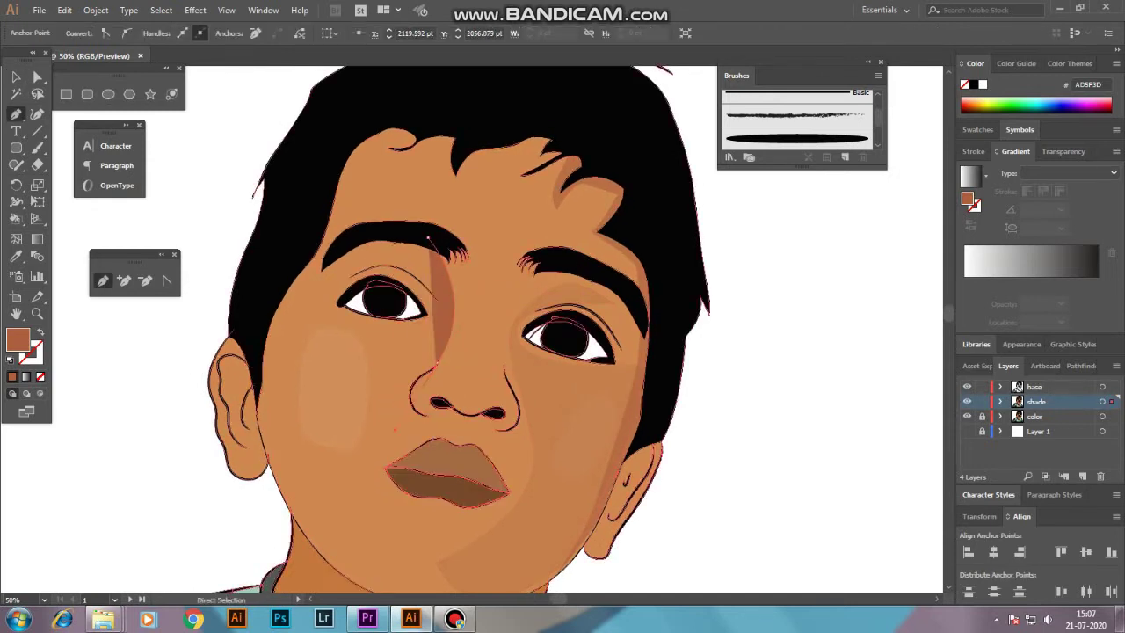
Step: Trace the large shade down the nose, past the lip corner and chin to the left cheek
key("ctrl+plus")
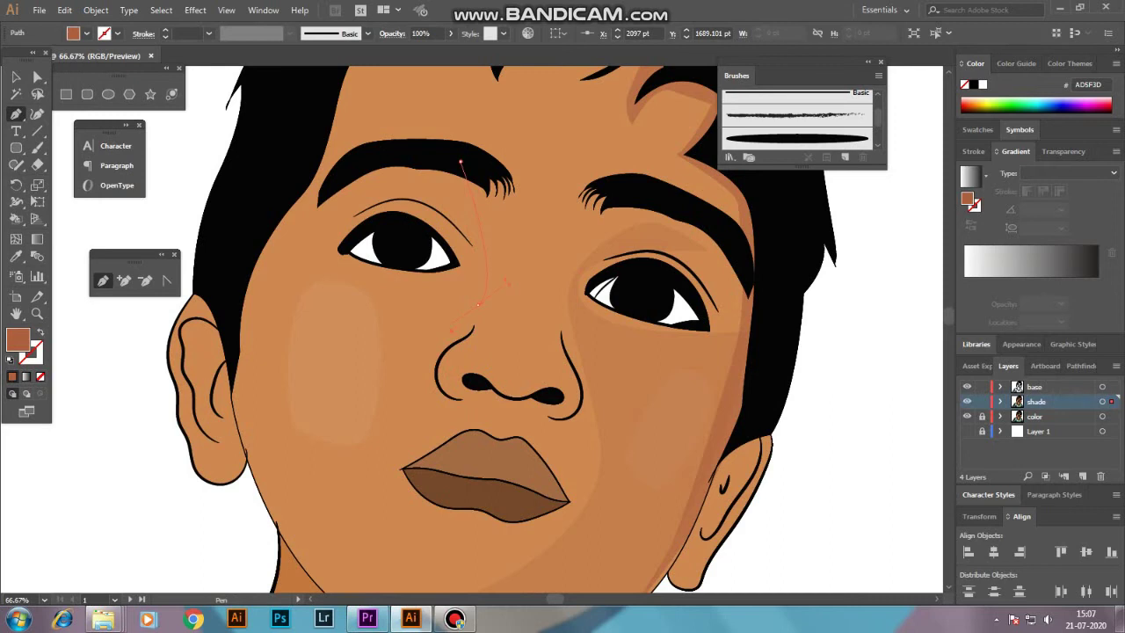
left_click_drag(463, 418, 474, 413)
left_click(391, 472)
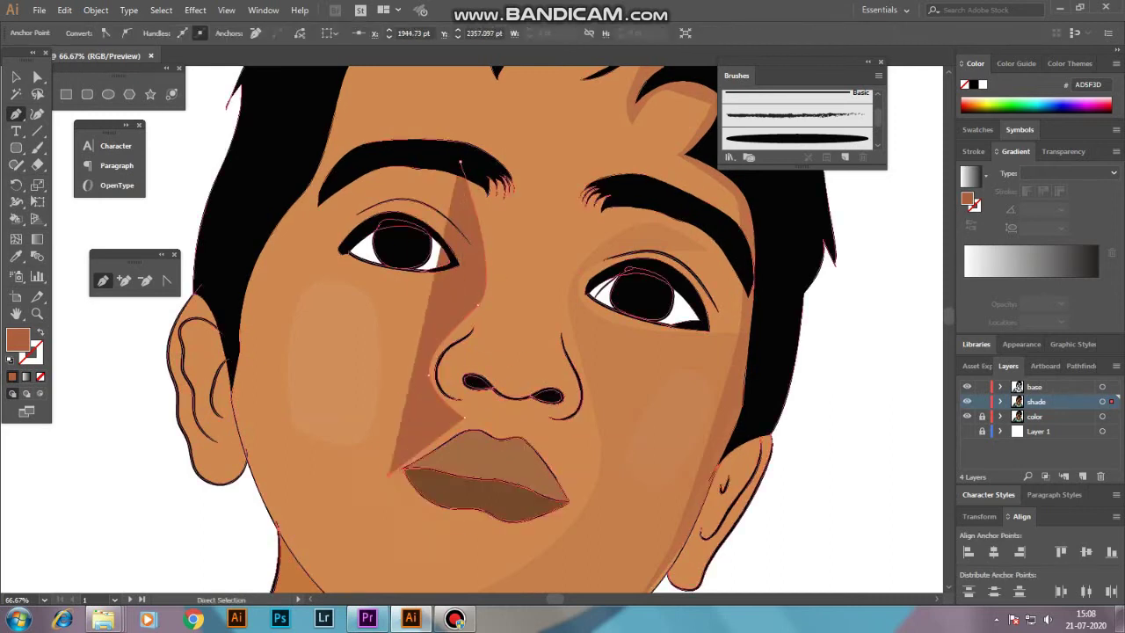
scroll(404, 492, "down", 2)
left_click_drag(447, 478, 403, 507)
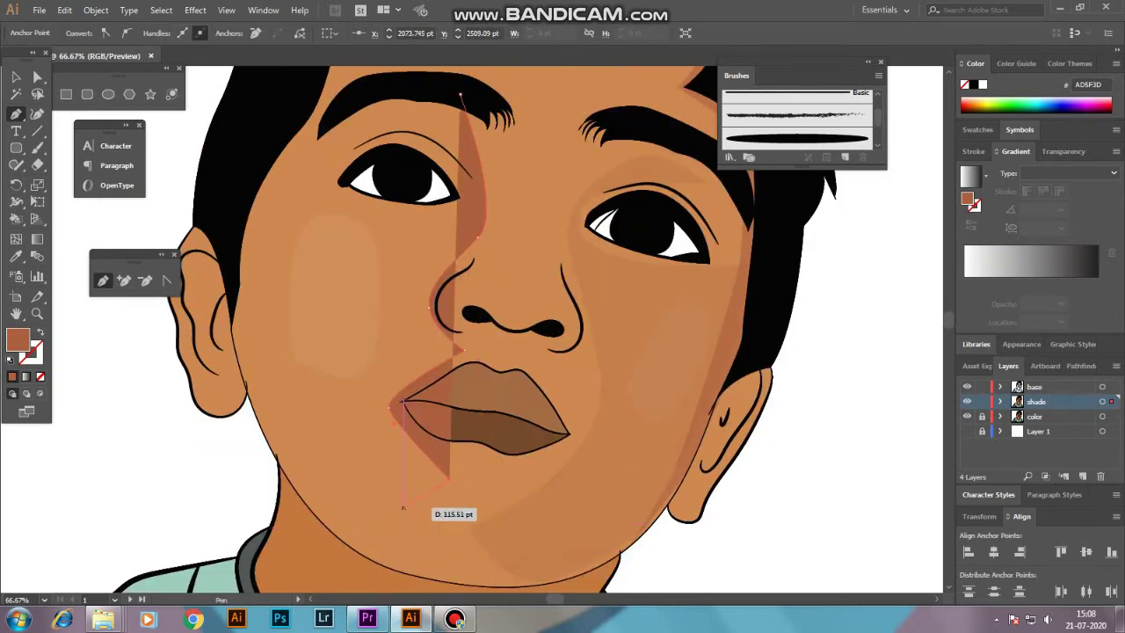
left_click(463, 578)
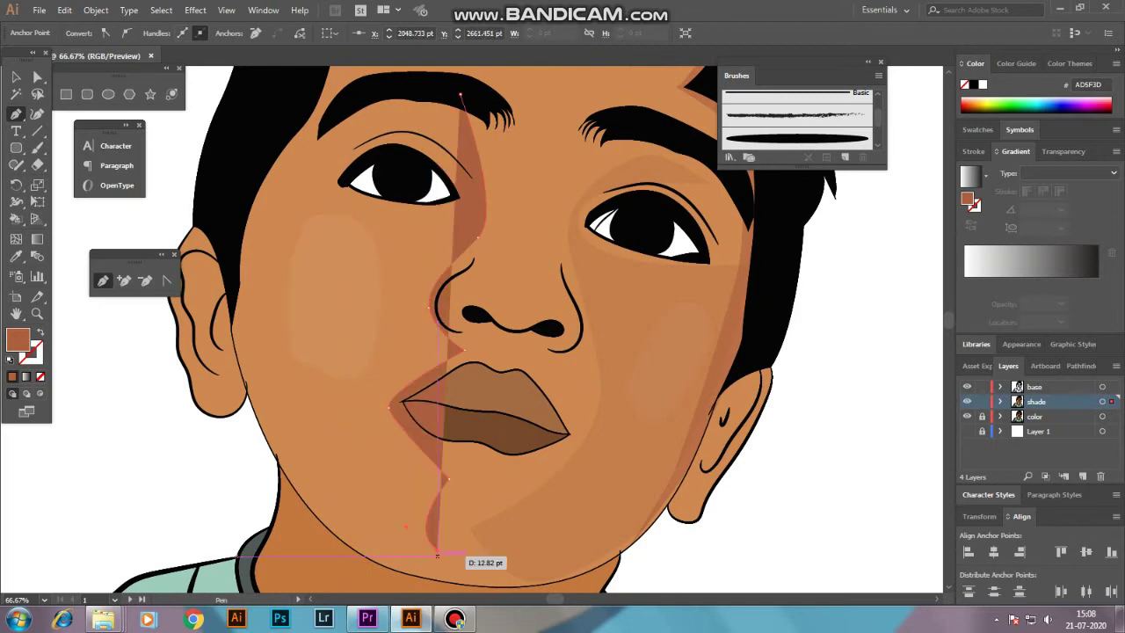
left_click(263, 273)
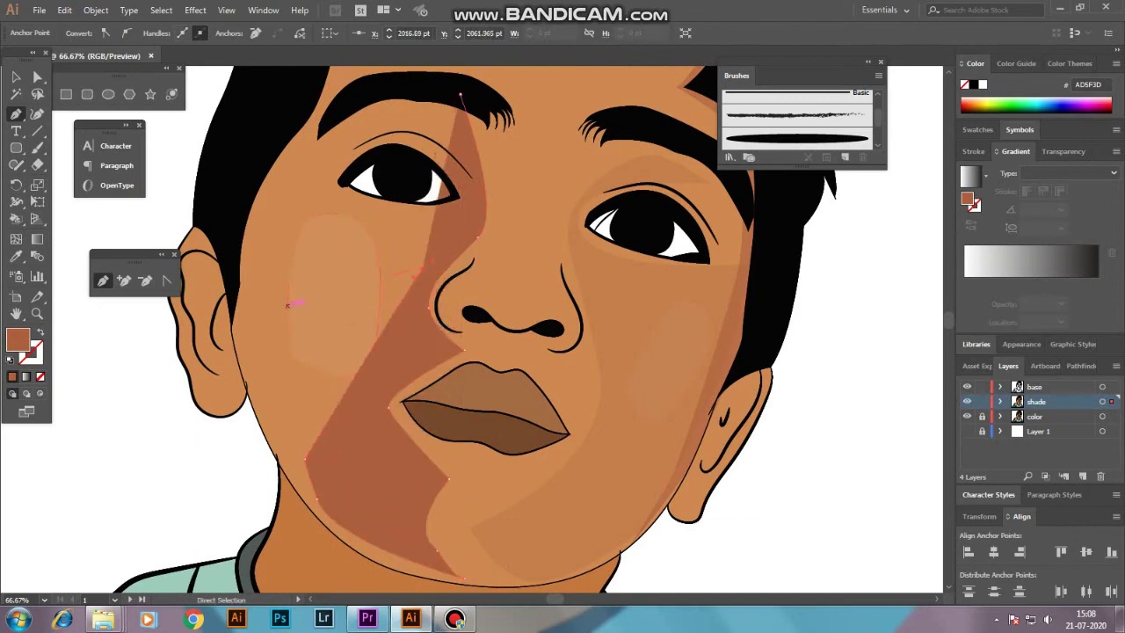
Step: Continue the shade up through the forehead and hairline curl, closing the shape
scroll(338, 195, "up", 3)
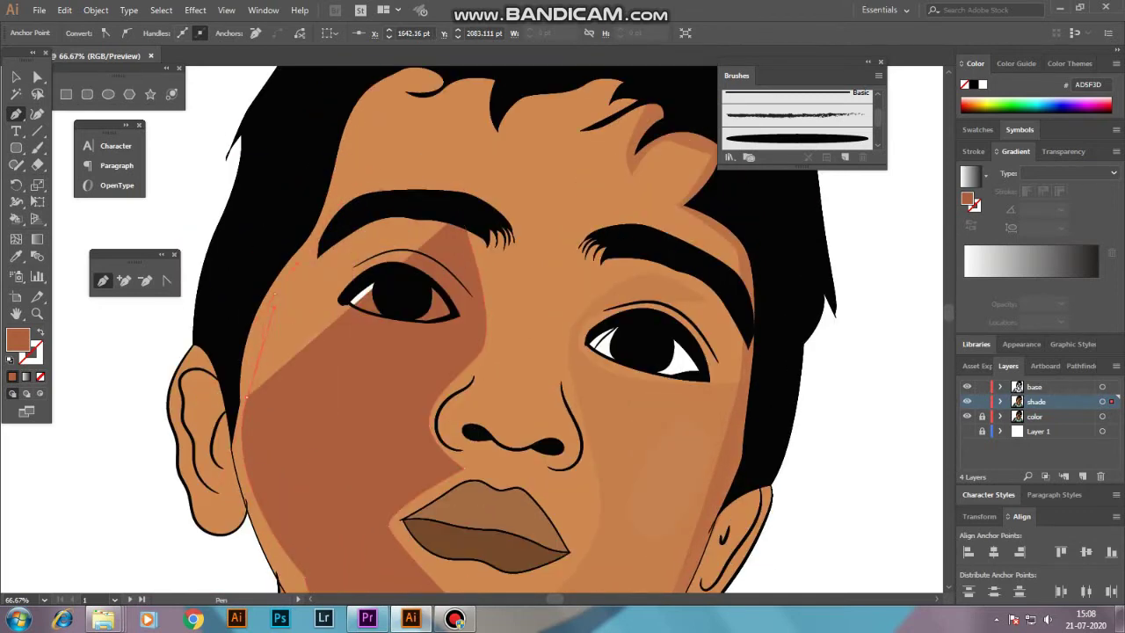
left_click(349, 142)
scroll(404, 80, "up", 1)
left_click_drag(404, 79, 407, 78)
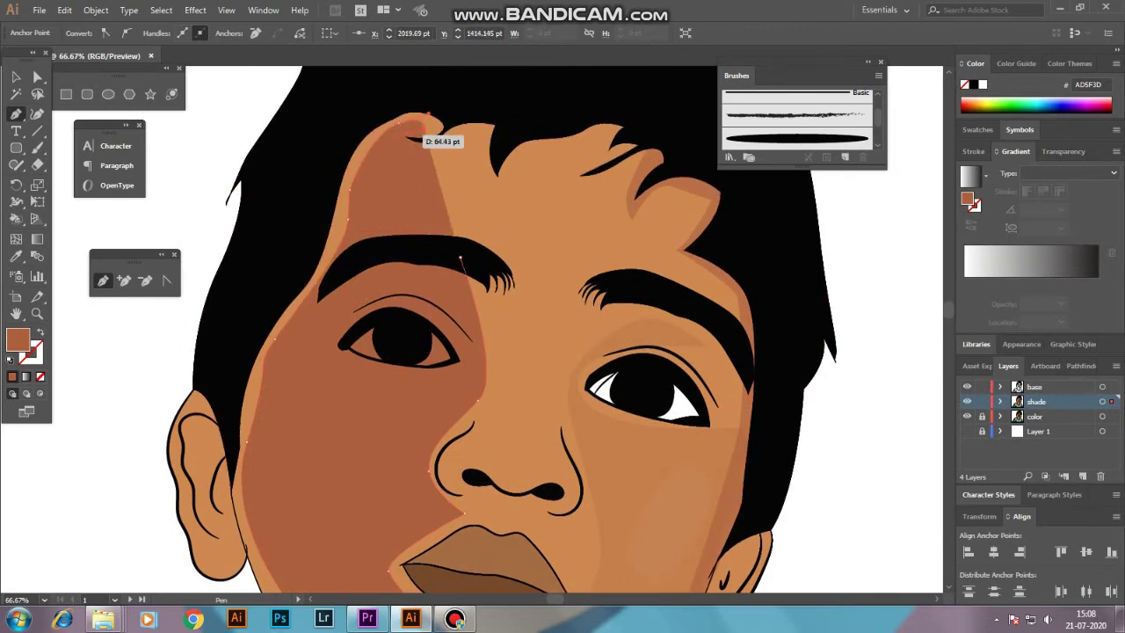
left_click(481, 132)
left_click_drag(492, 188, 507, 204)
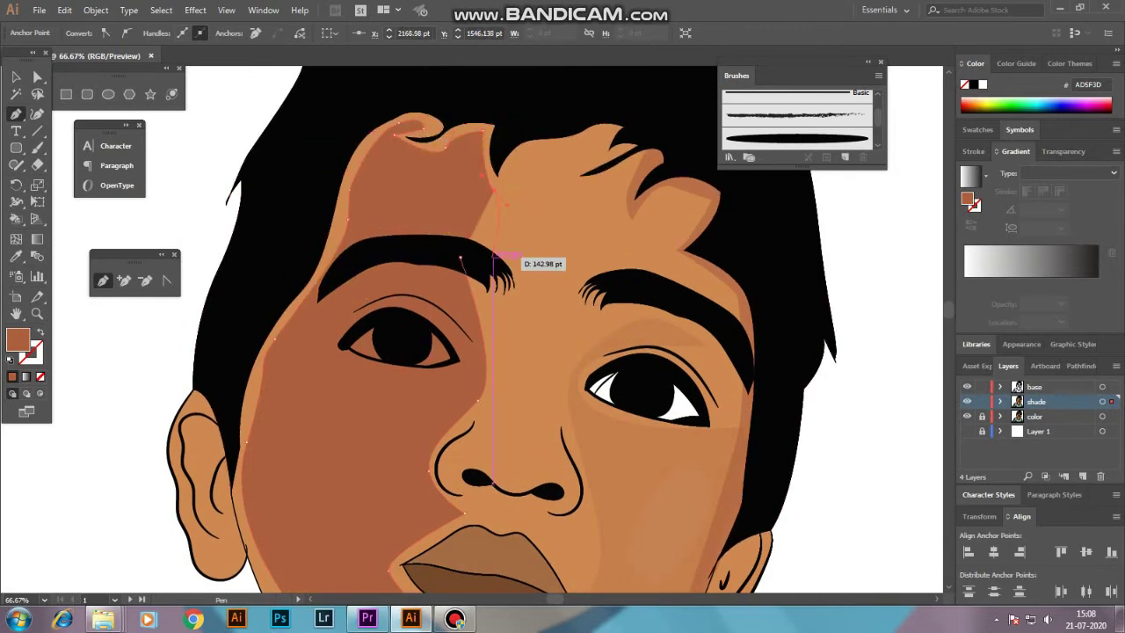
left_click(227, 171)
Step: Fill the forehead-to-chin shade with a muted pink at 41% opacity
scroll(497, 347, "down", 2)
scroll(305, 420, "up", 4)
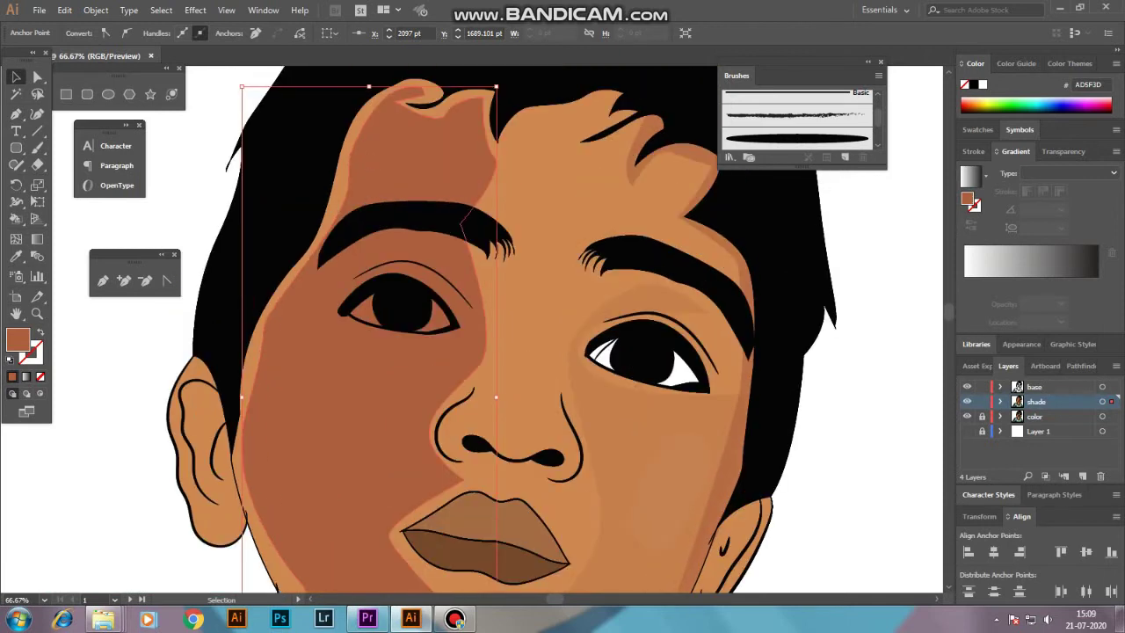
double_click(17, 339)
left_click(711, 218)
double_click(17, 340)
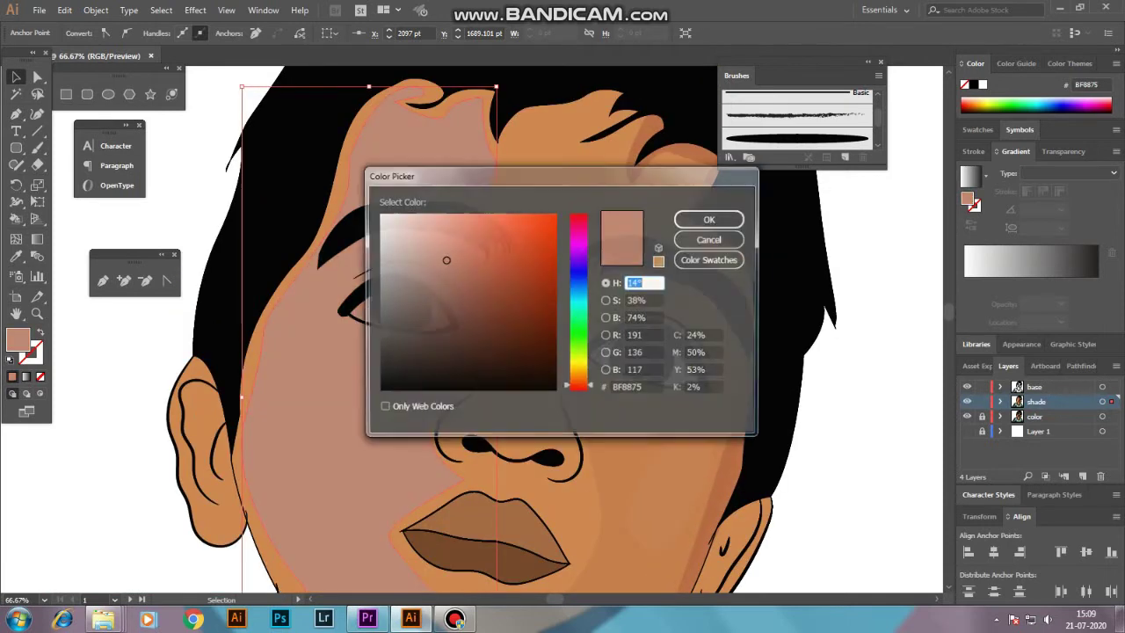
key("Return")
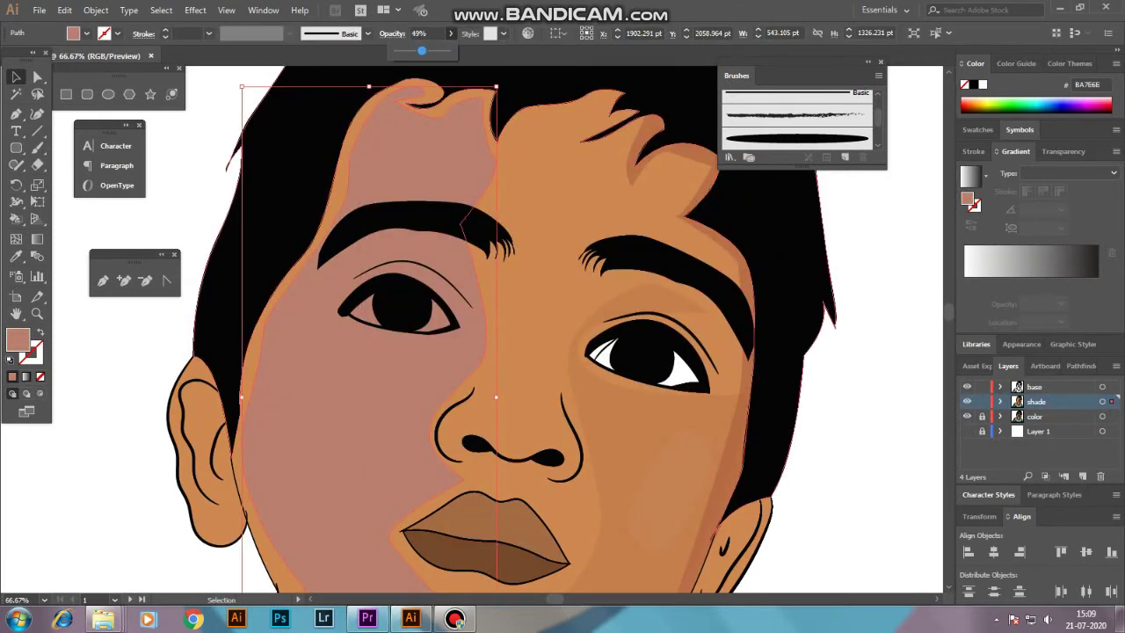
left_click_drag(421, 50, 412, 50)
key("ctrl+shift+a")
key("ctrl+minus")
key("ctrl+minus")
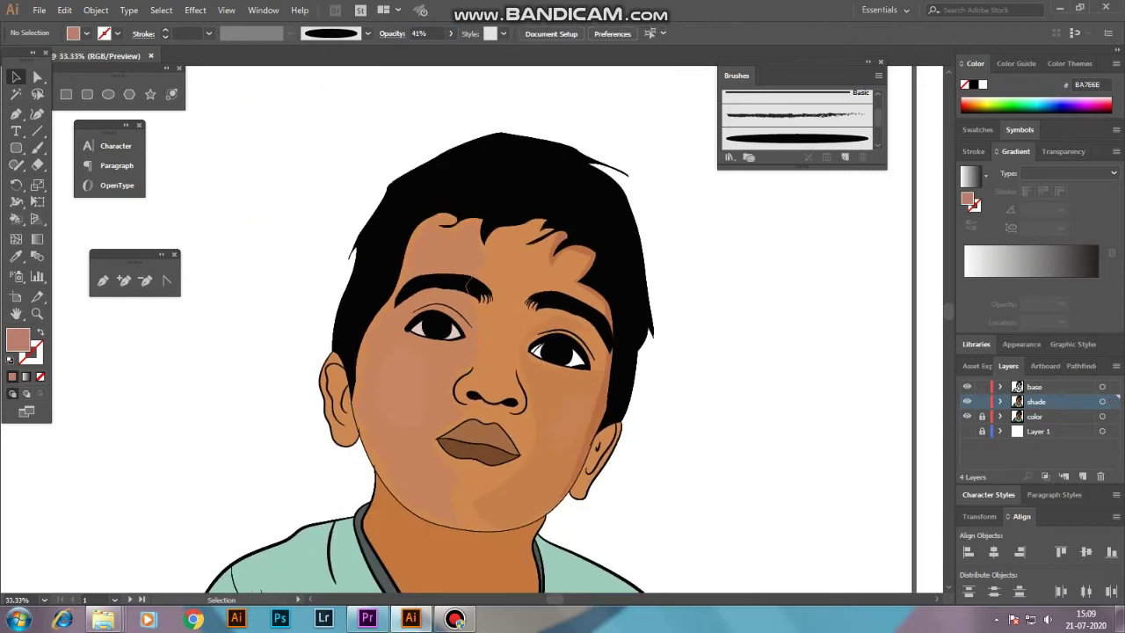
Step: Recolour the shade to tan CC9266 at 31% opacity and fade the right-cheek shade
left_click(466, 284)
key("i")
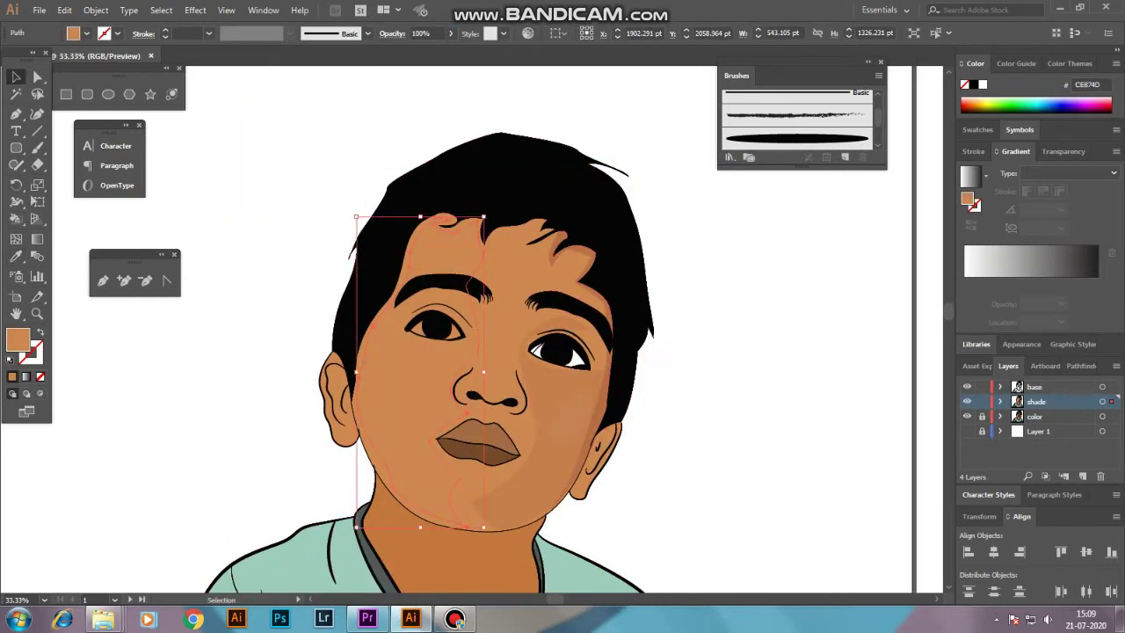
double_click(18, 339)
left_click(710, 220)
left_click(450, 33)
left_click_drag(451, 50, 412, 50)
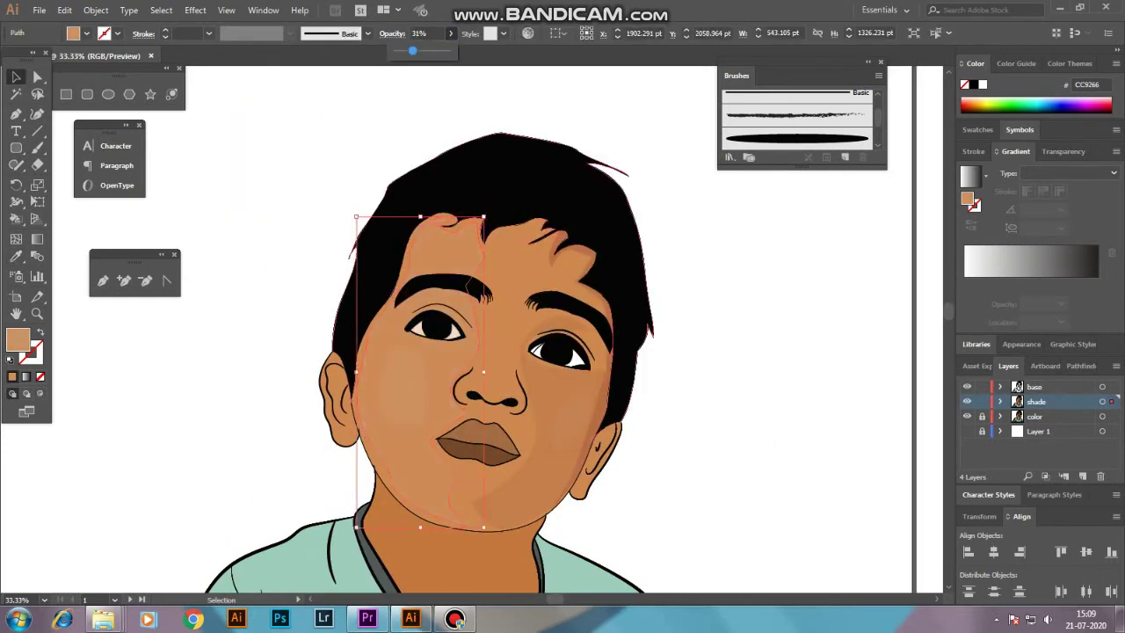
key("ctrl+alt+bracketright")
key("ctrl+shift+a")
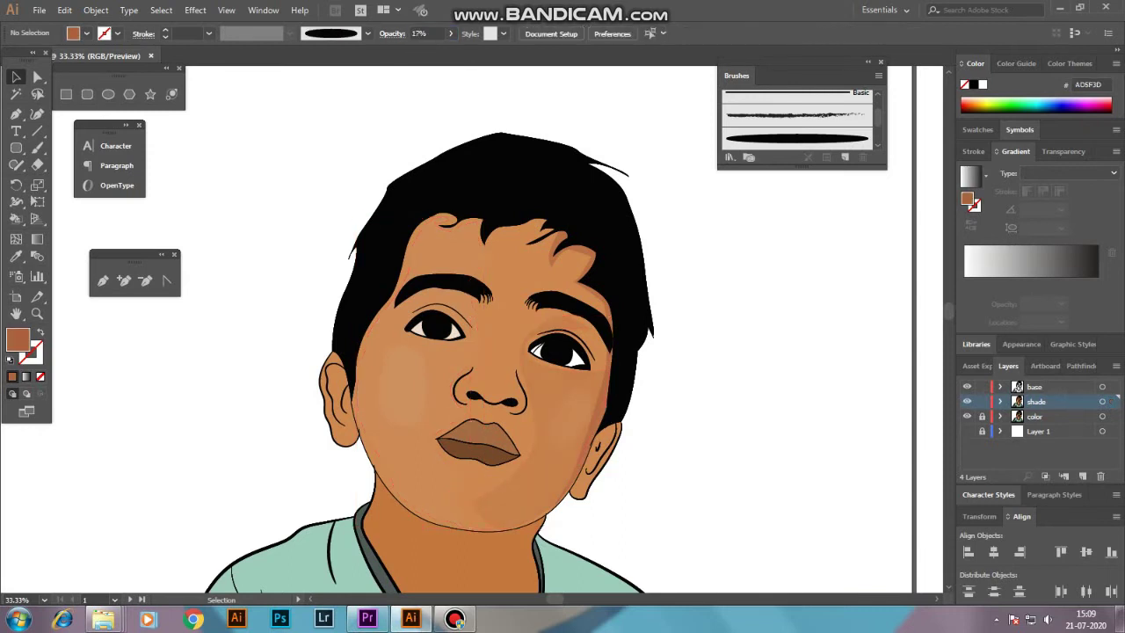
scroll(540, 352, "up", 1)
scroll(540, 351, "up", 1)
key("p")
left_click(553, 251)
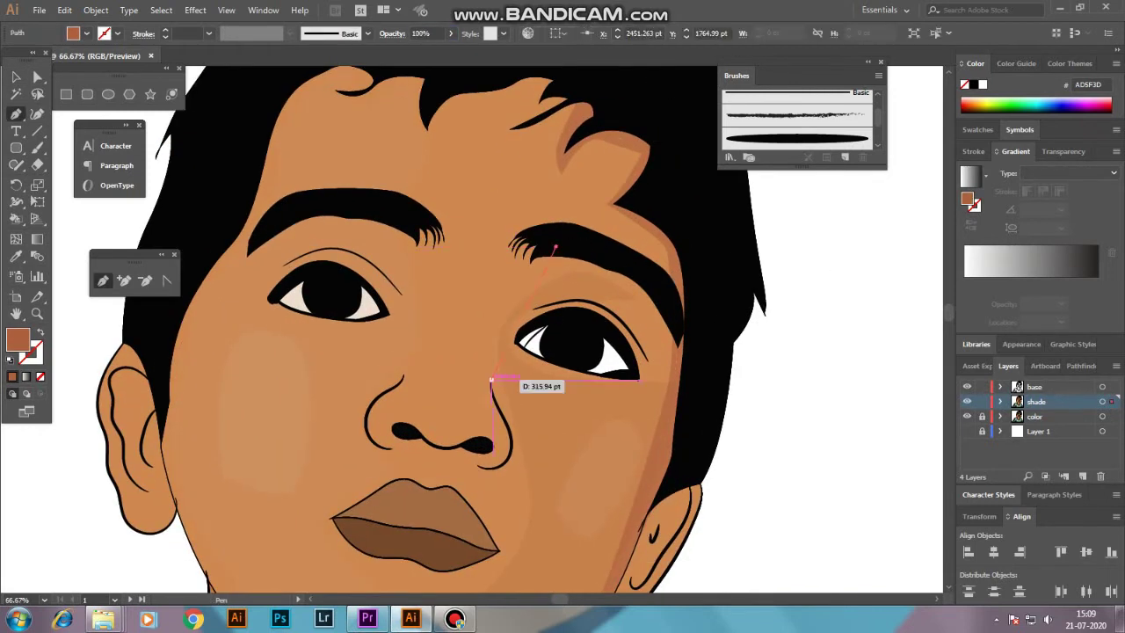
left_click_drag(491, 384, 495, 458)
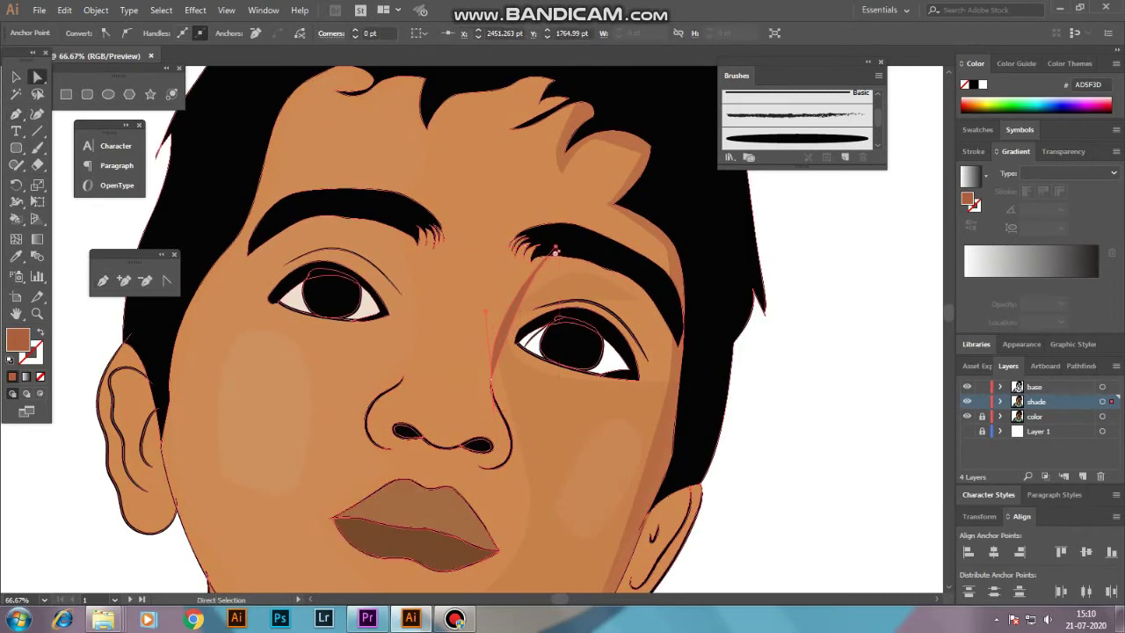
key("a")
key("ctrl+shift+a")
left_click(555, 252)
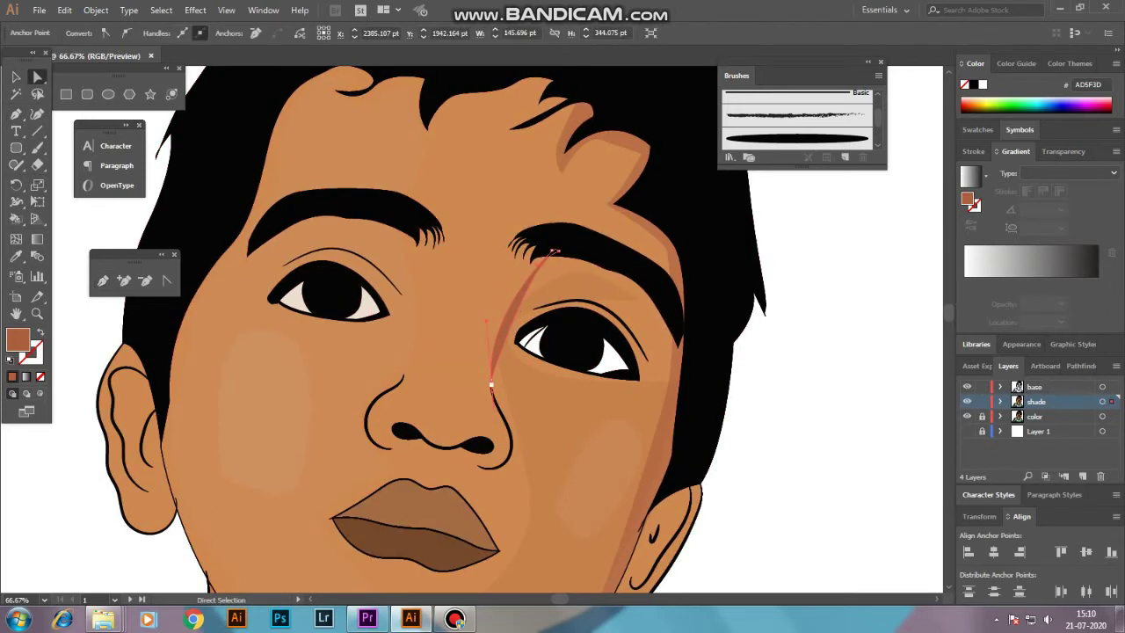
key("ctrl+shift+a")
left_click_drag(555, 255, 545, 253)
left_click(552, 253)
key("ctrl+plus")
key("ctrl+plus")
key("ctrl+plus")
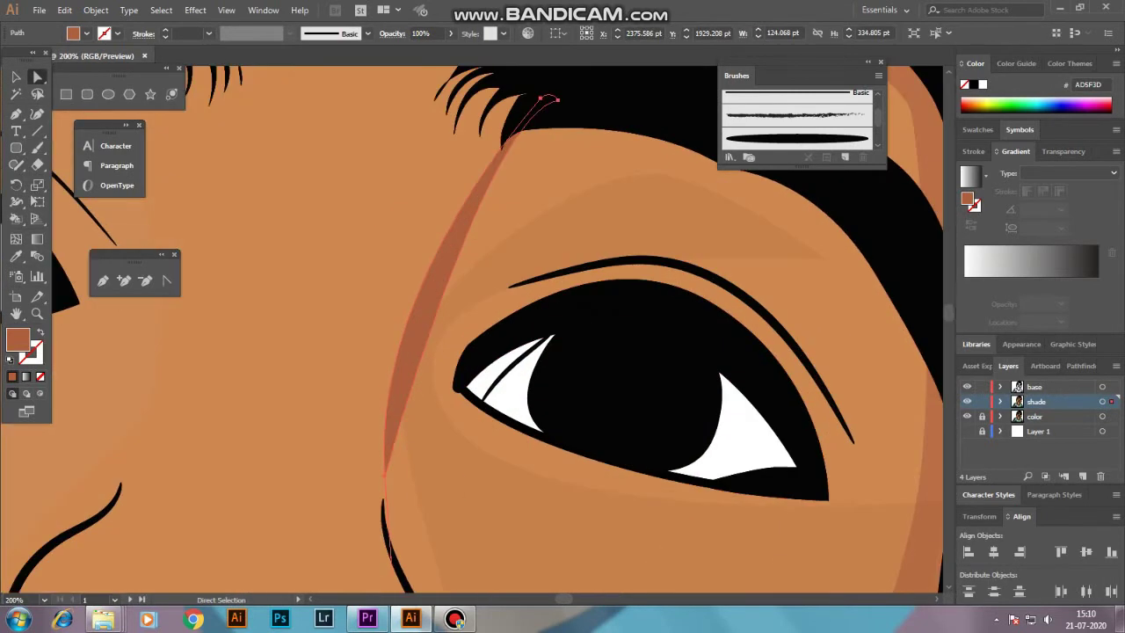
scroll(384, 560, "down", 5)
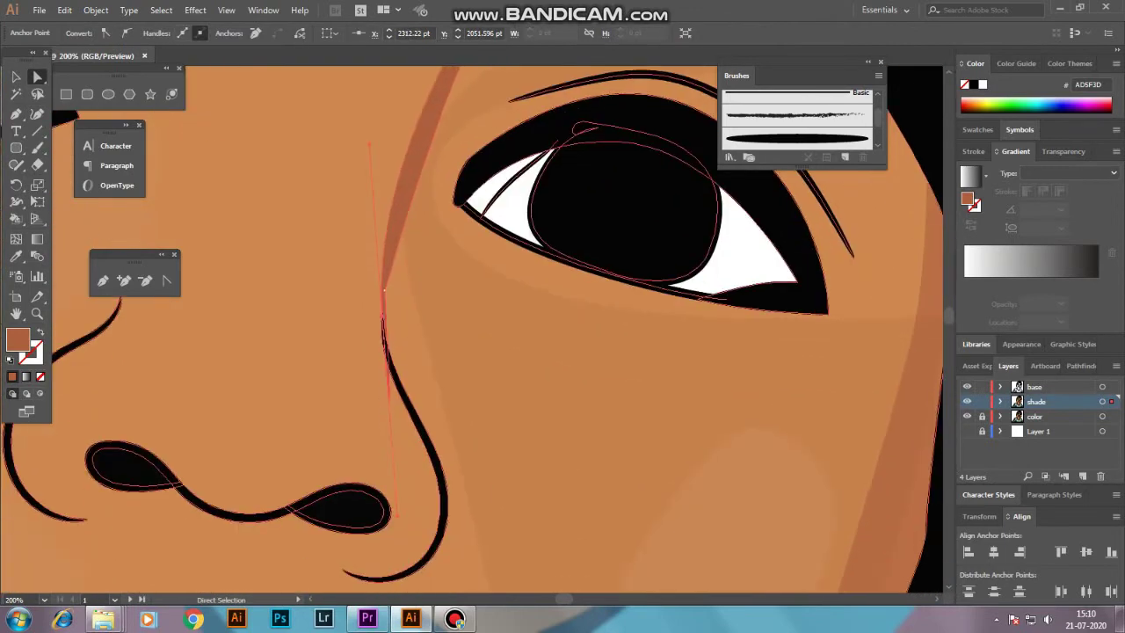
left_click_drag(427, 507, 398, 294)
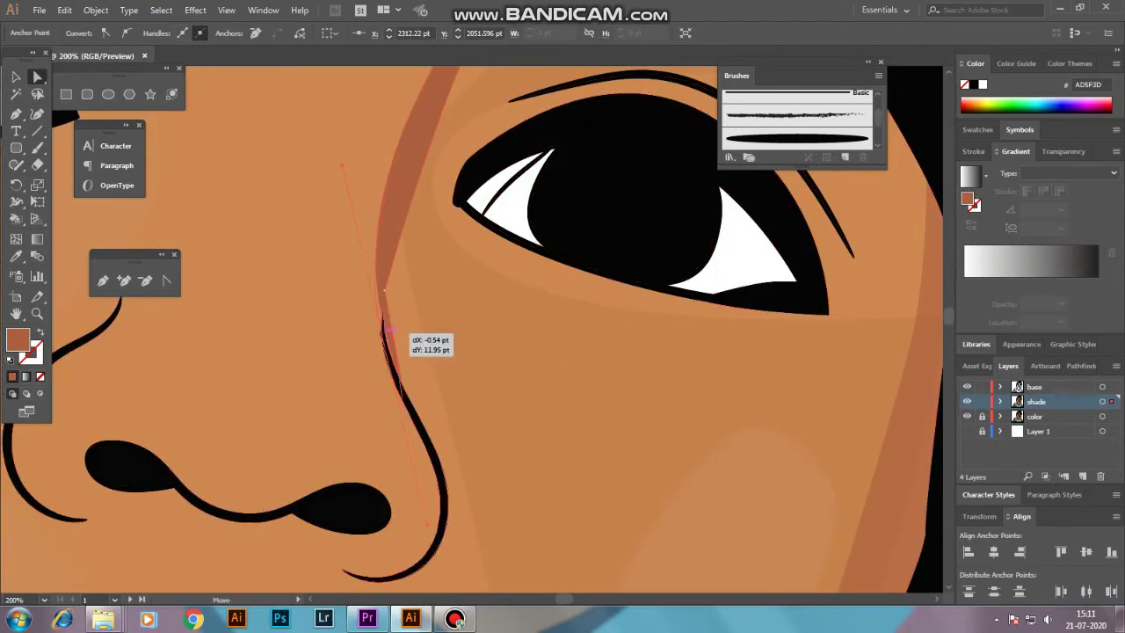
scroll(398, 293, "up", 4)
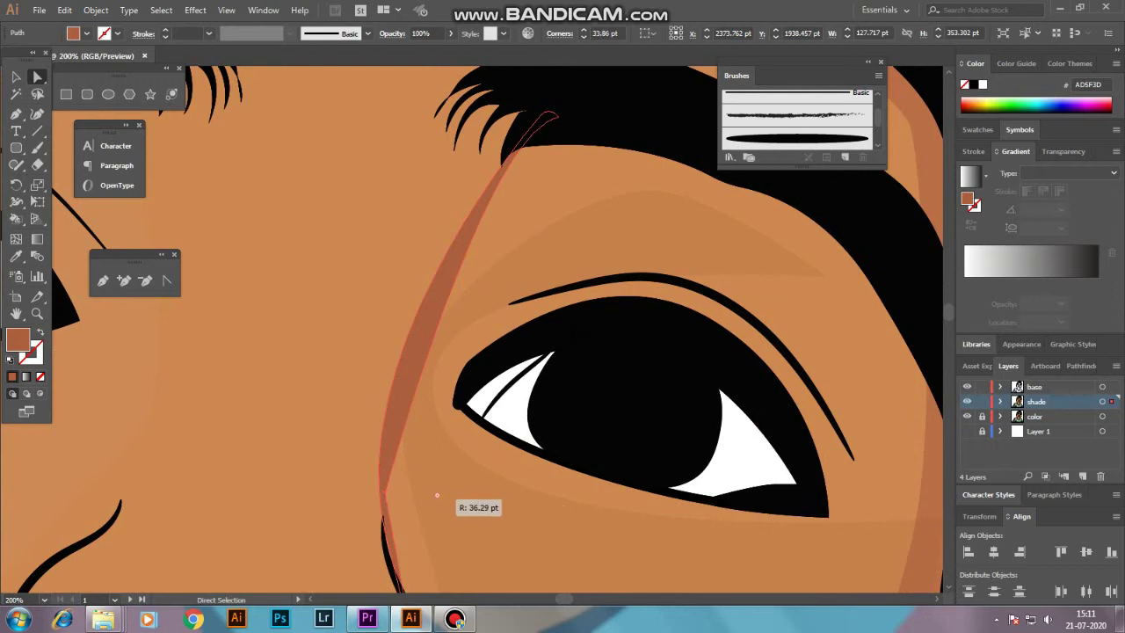
scroll(437, 495, "up", 3)
left_click(502, 267)
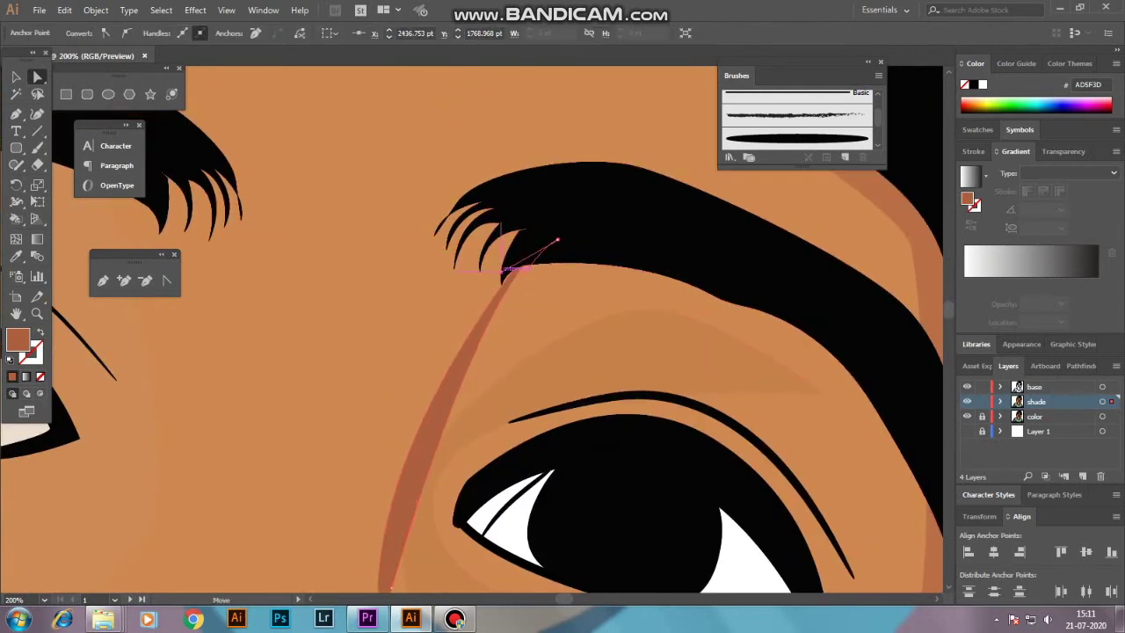
scroll(446, 327, "down", 3)
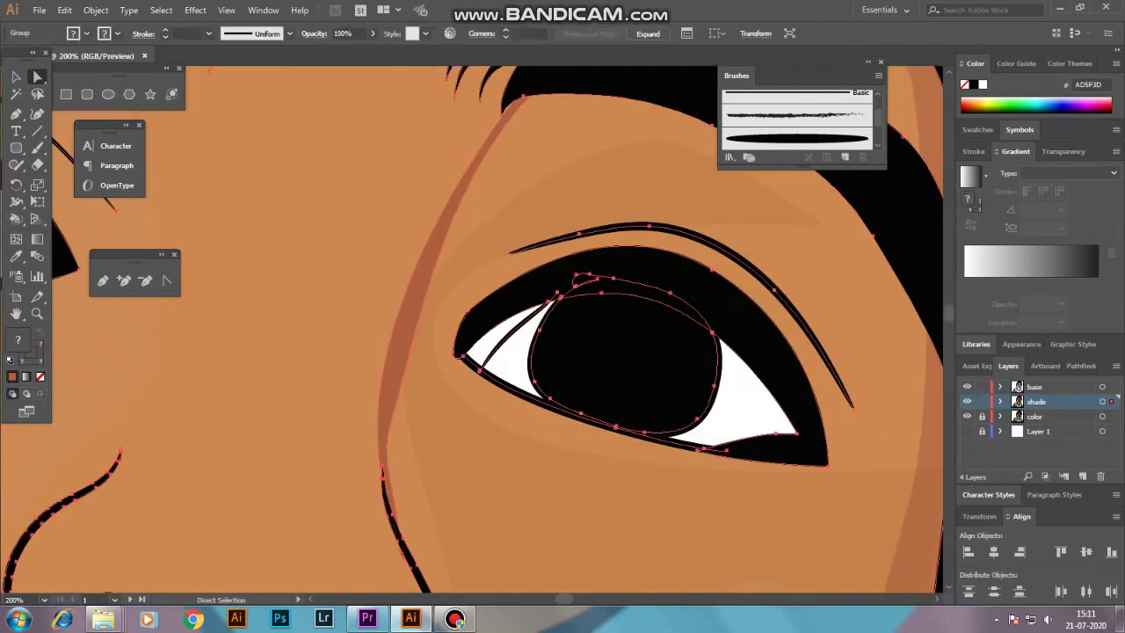
key("ctrl+shift+a")
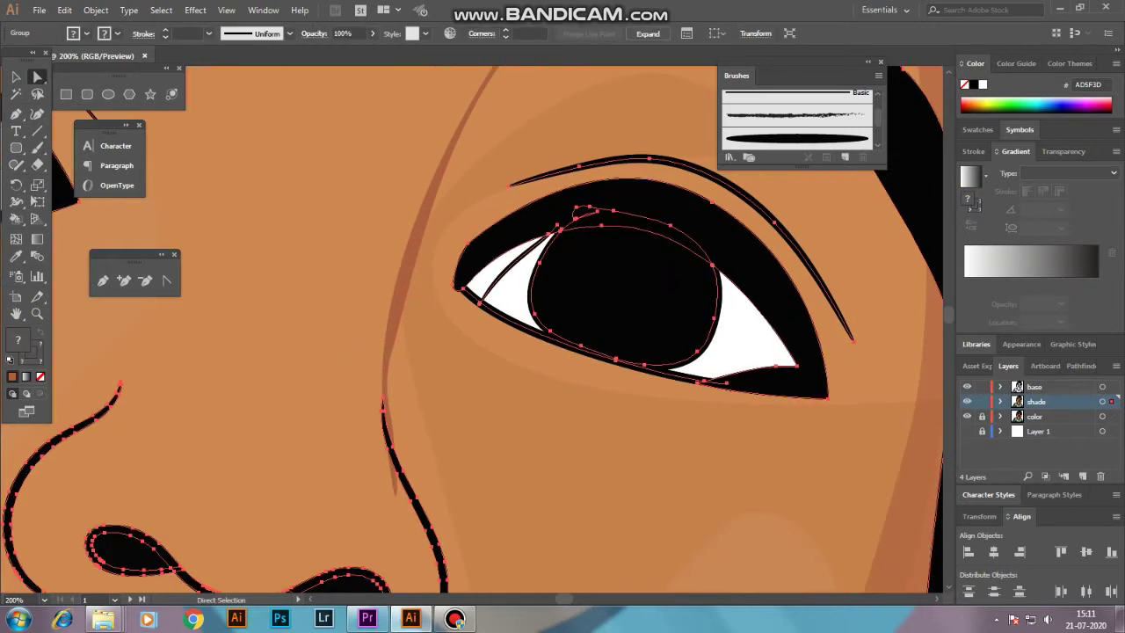
scroll(562, 334, "down", 5)
key("v")
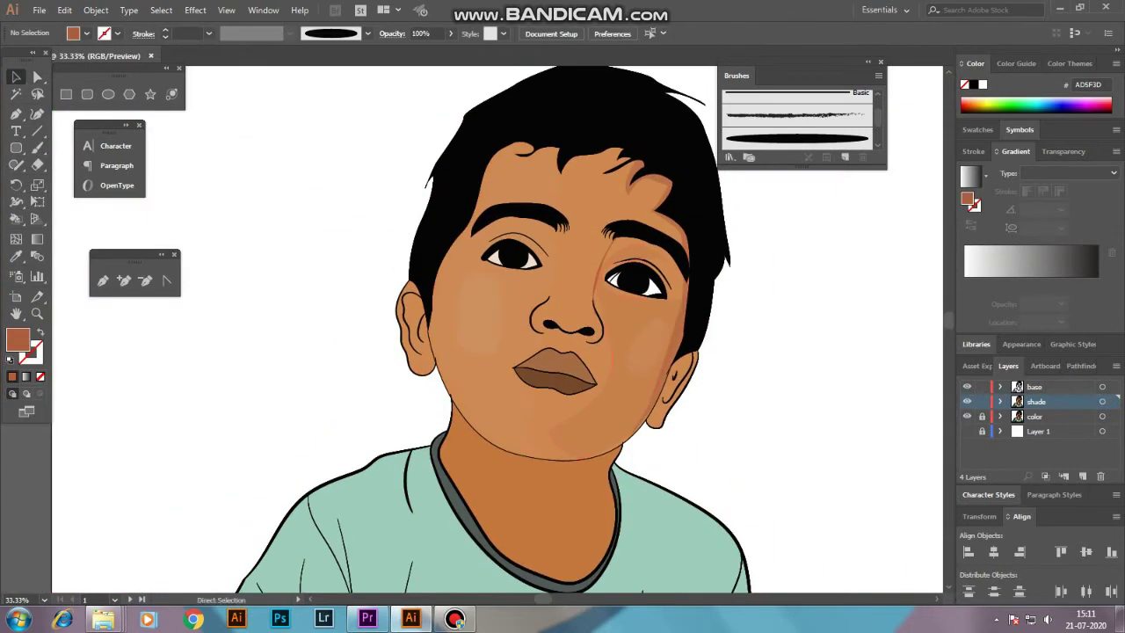
scroll(599, 182, "up", 2)
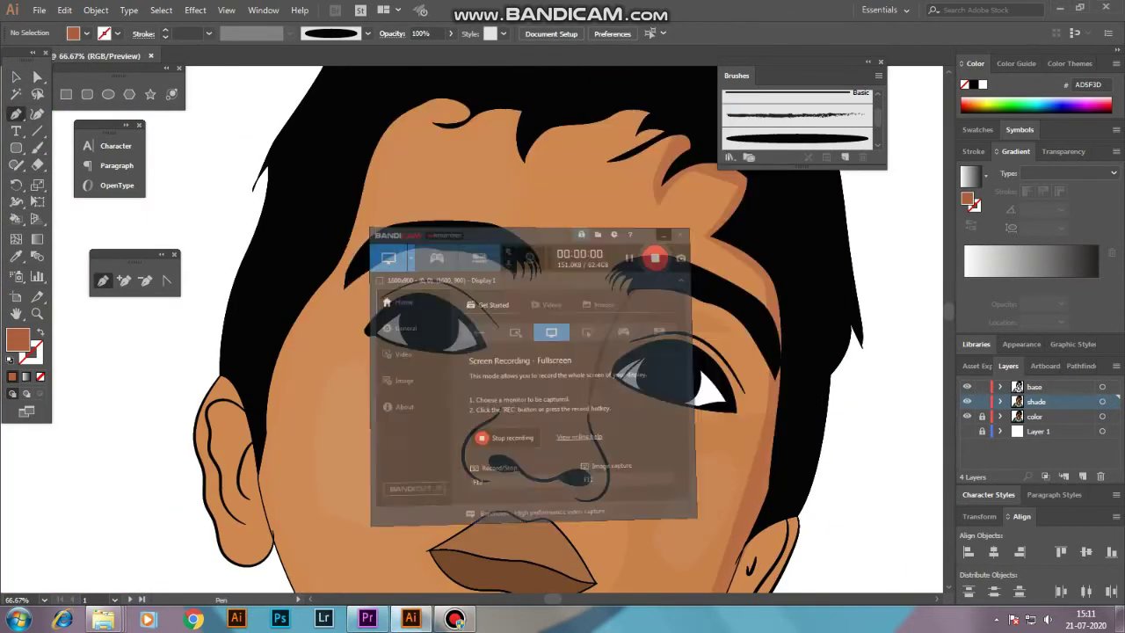
Step: Pen-draw a narrow shade from the eyebrow down the nose bridge and round its top corner
left_click(508, 259)
left_click_drag(499, 414, 514, 417)
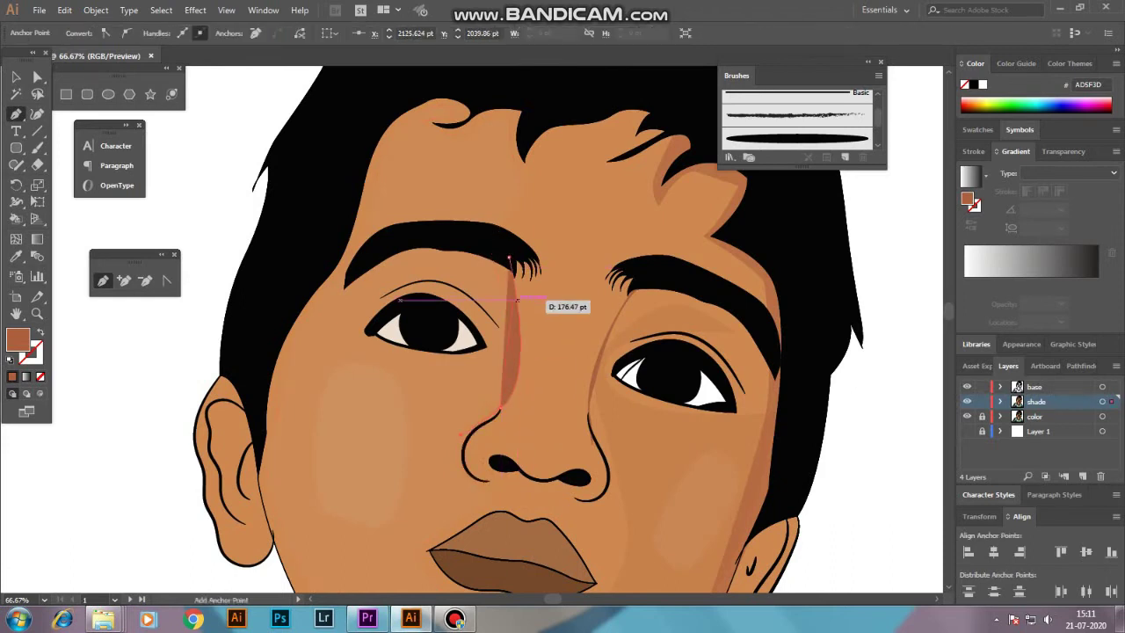
key("a")
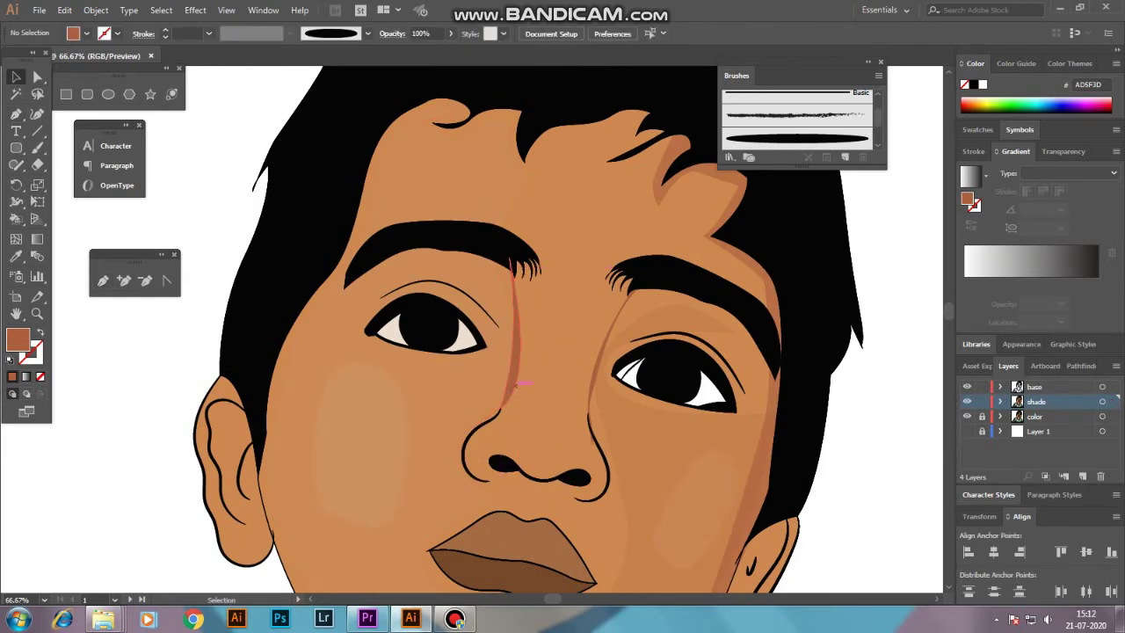
scroll(516, 437, "up", 3)
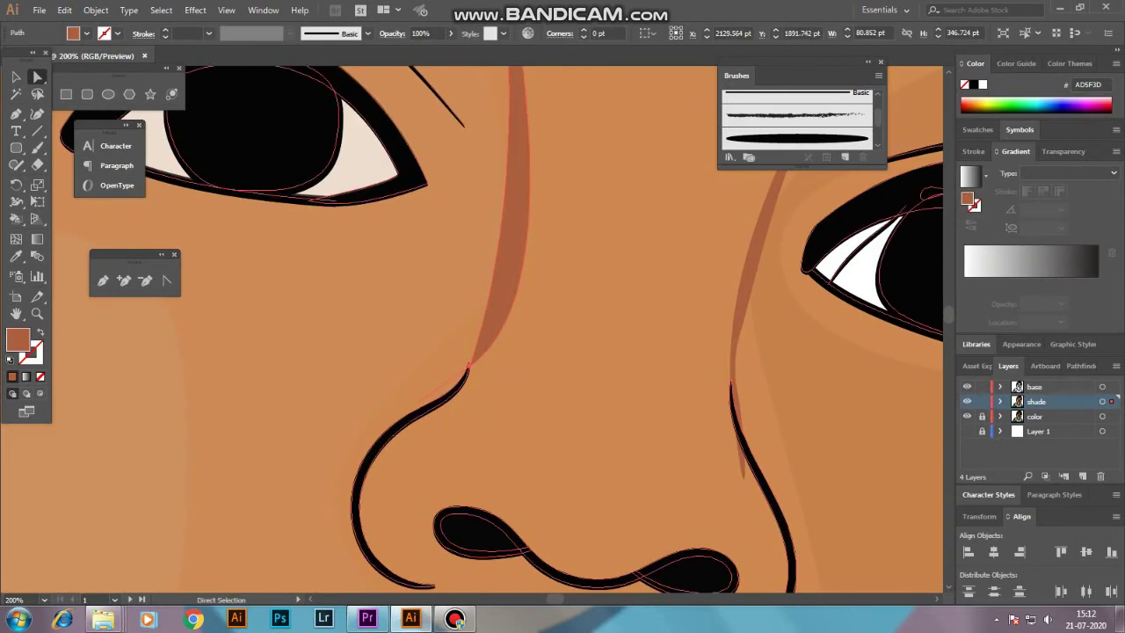
scroll(466, 387, "up", 3)
left_click_drag(498, 98, 510, 133)
scroll(519, 183, "down", 3)
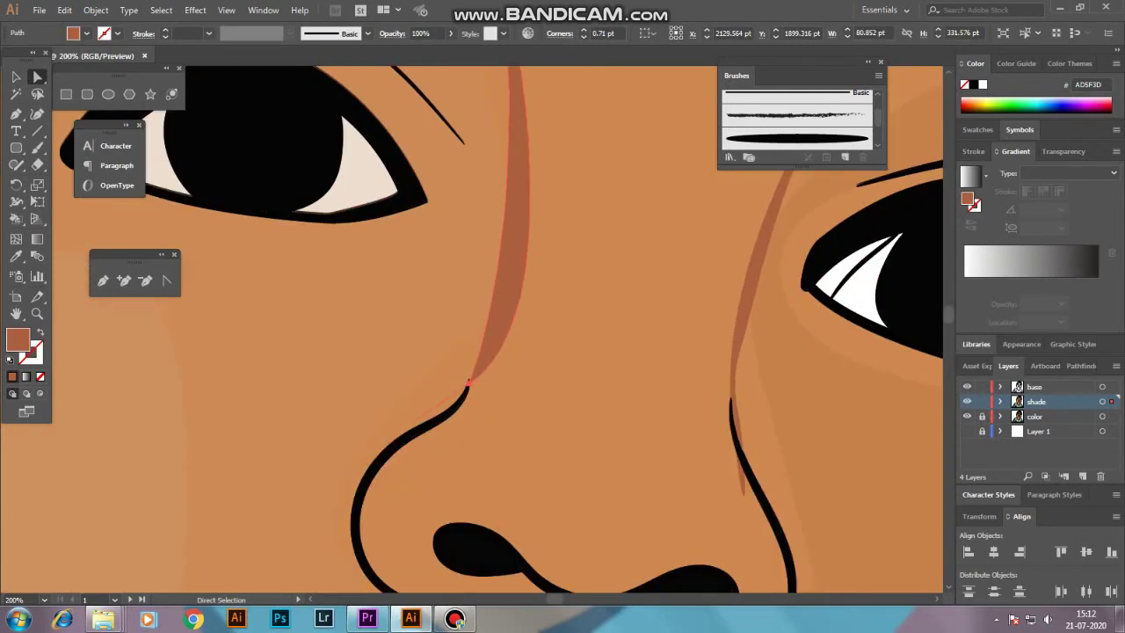
left_click(888, 321)
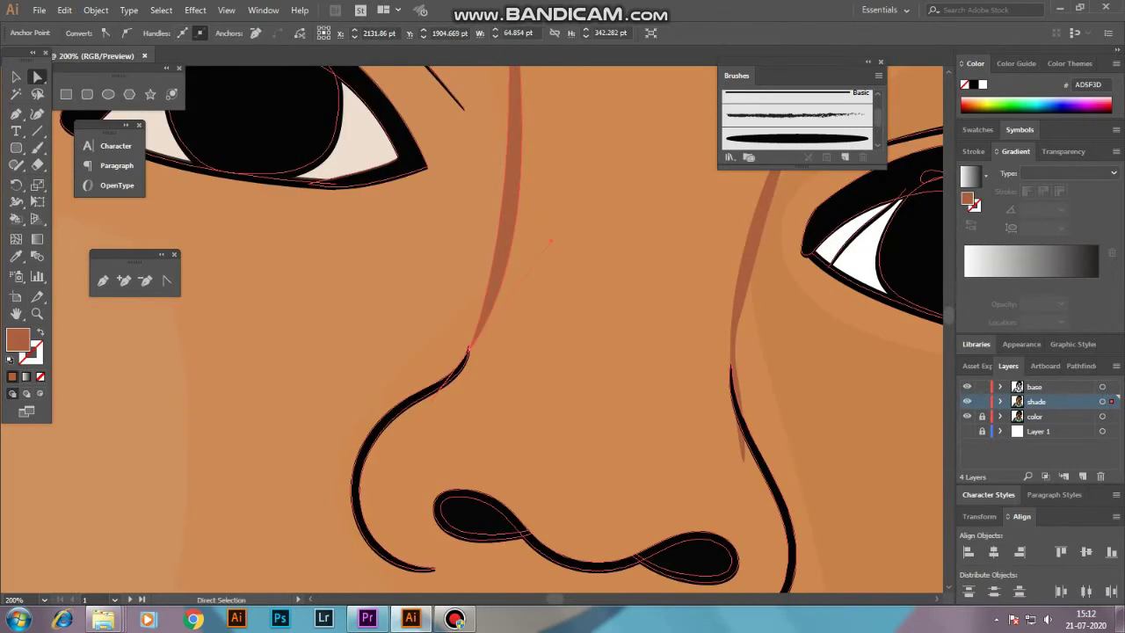
Step: Fill the nose-bridge shade with #AA7E6F and set its opacity to 28%
key("v")
scroll(511, 264, "up", 2)
left_click(512, 238)
double_click(18, 339)
left_click(454, 241)
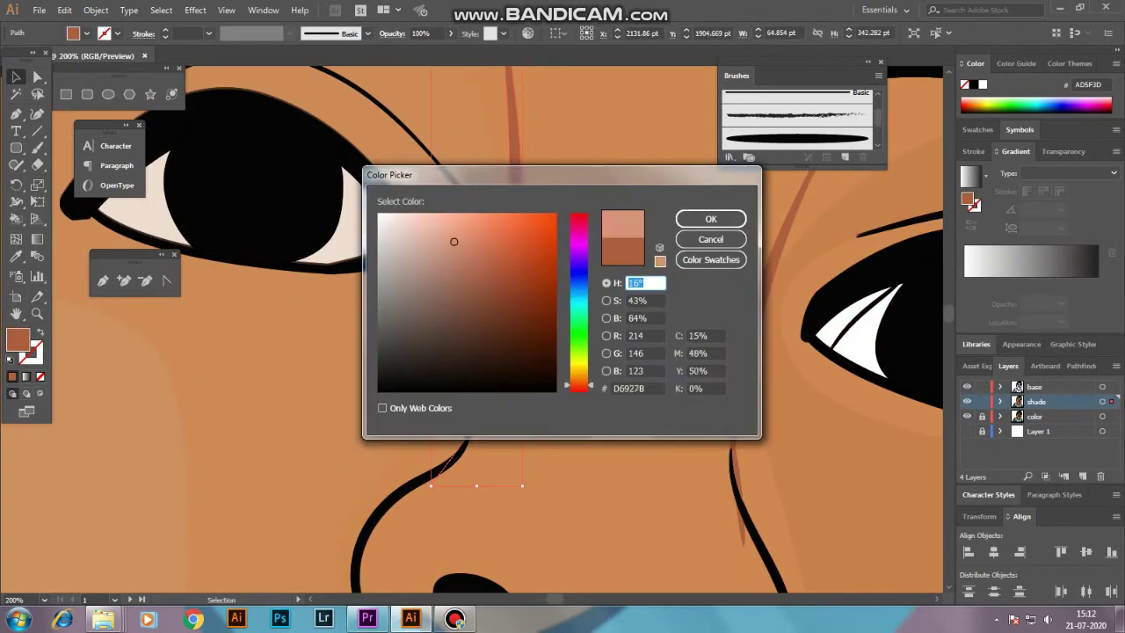
key("Return")
key("ctrl+minus")
key("ctrl+minus")
key("ctrl+minus")
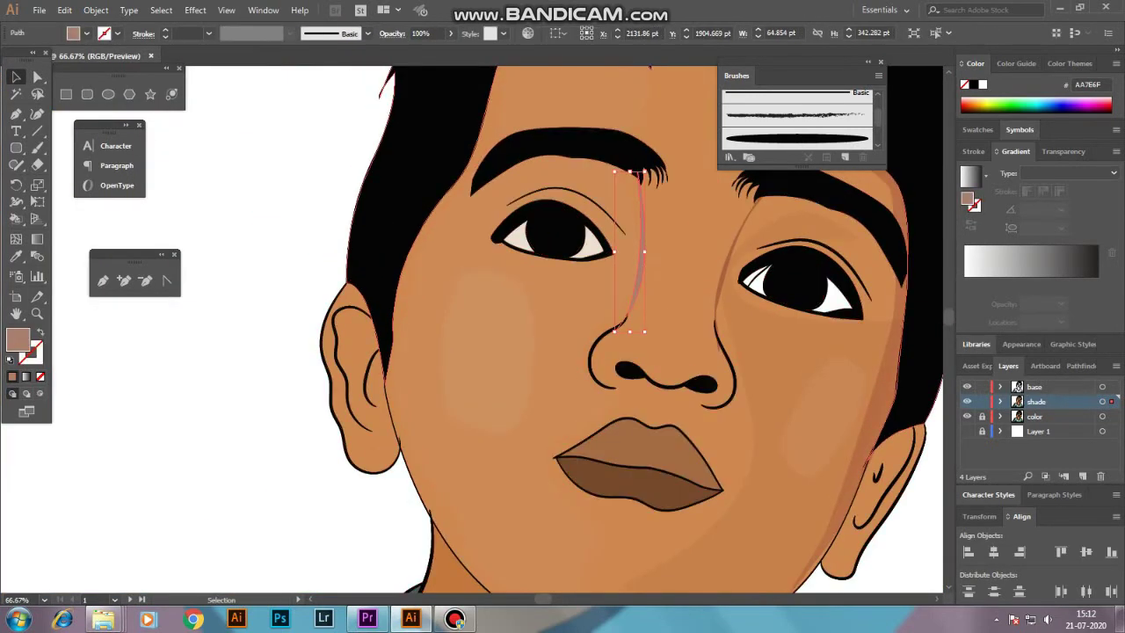
key("ctrl+shift+a")
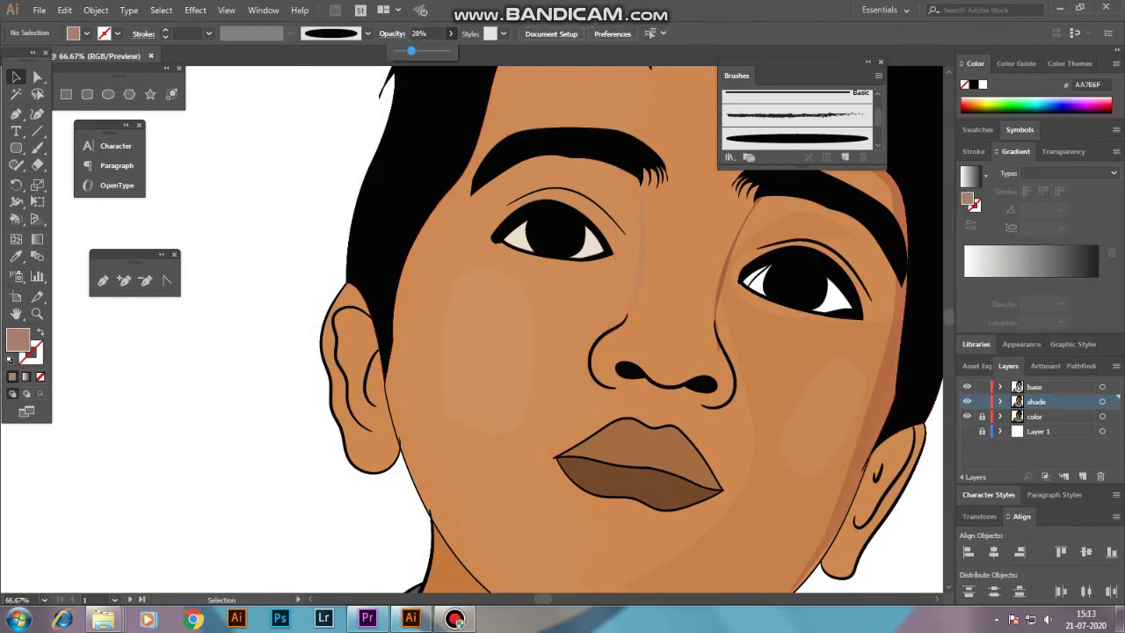
key("ctrl+minus")
key("ctrl+minus")
left_click(1102, 387)
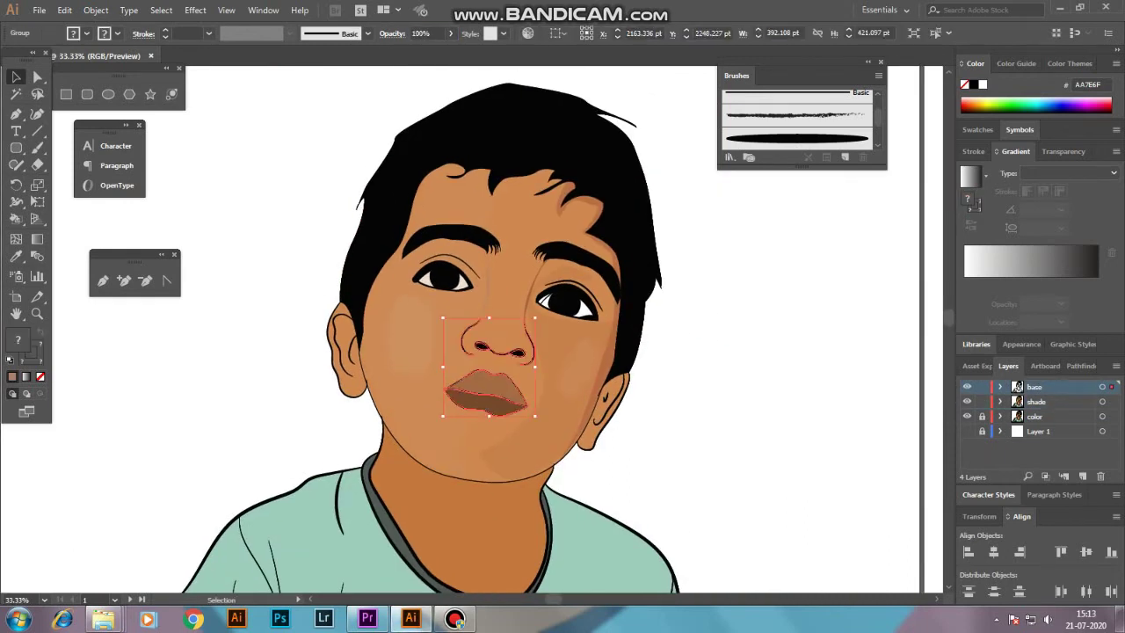
left_click(86, 33)
key("Escape")
key("ctrl+shift+a")
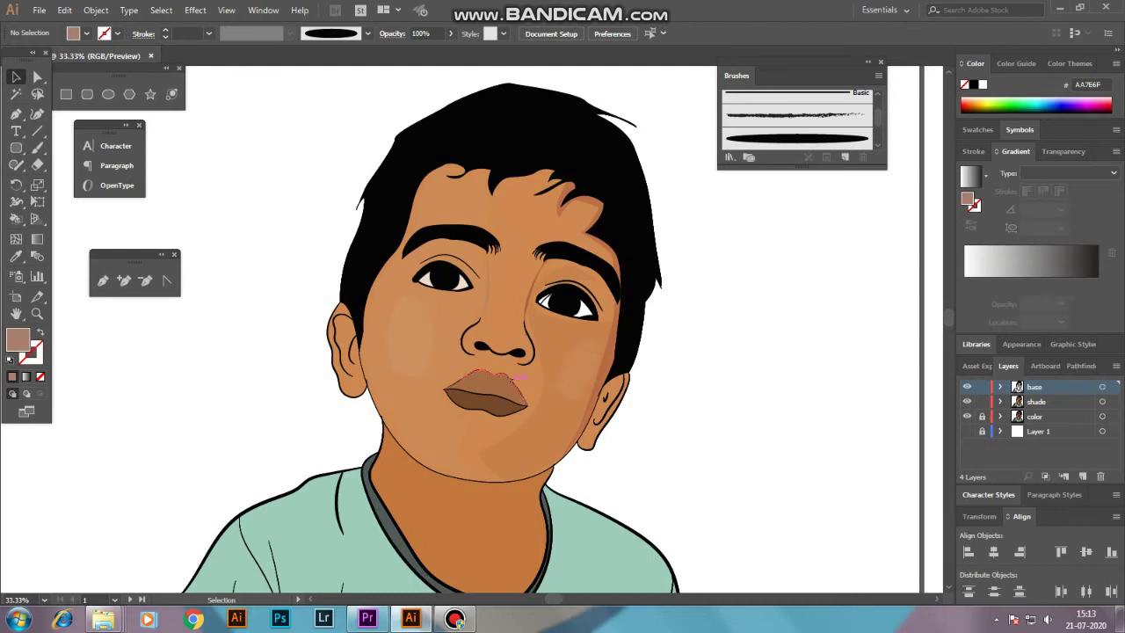
double_click(515, 379)
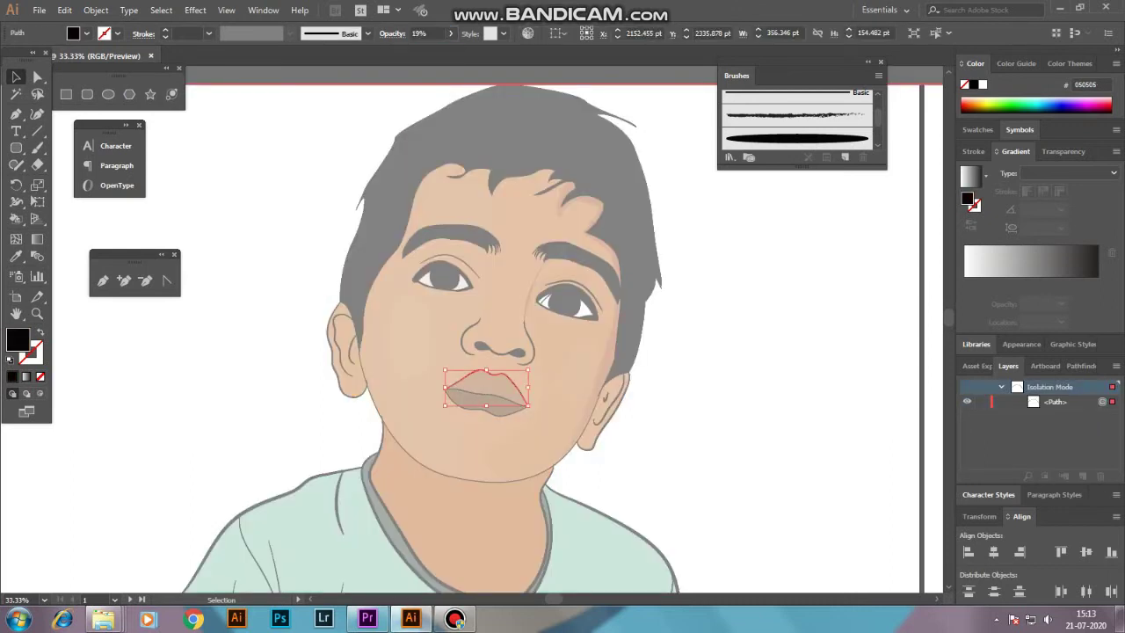
key("Escape")
key("ctrl+alt+a")
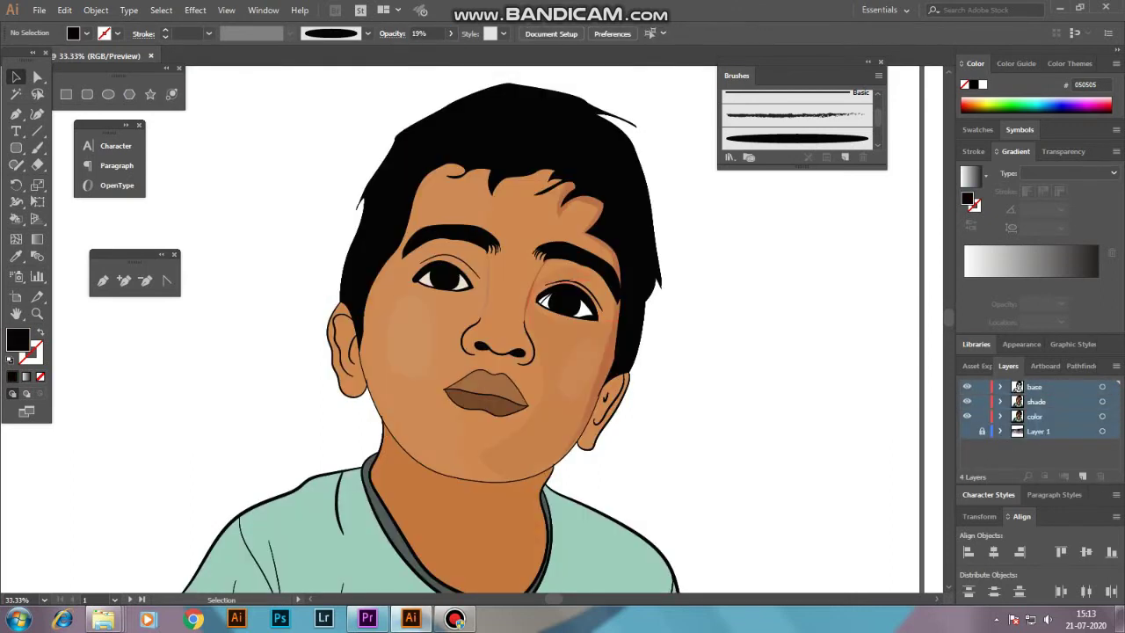
double_click(530, 350)
key("Escape")
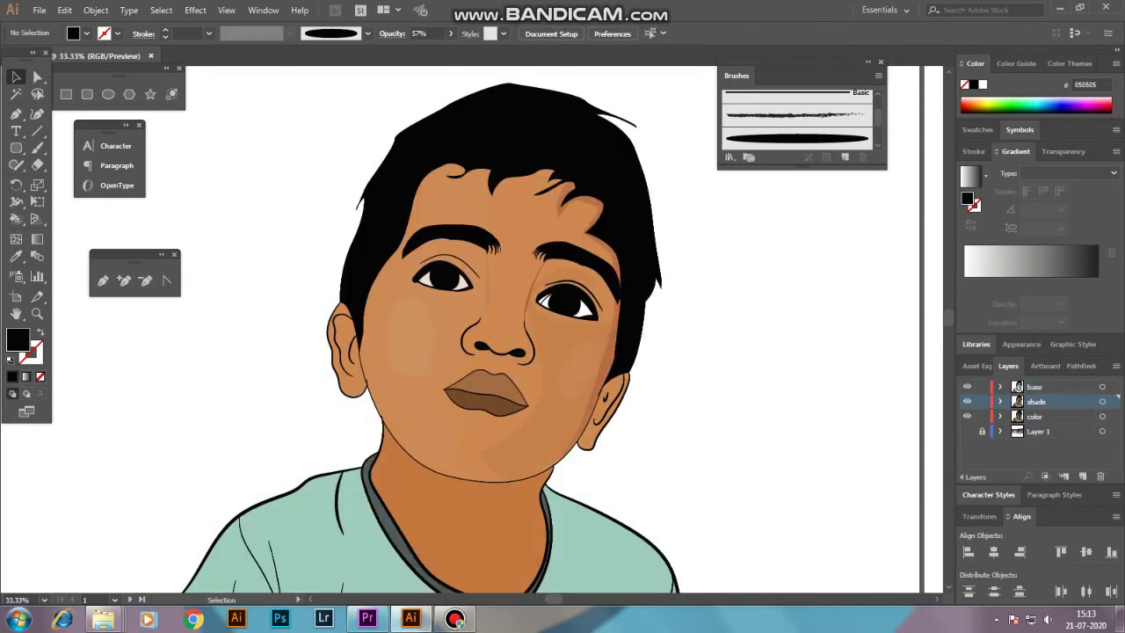
double_click(528, 352)
left_click(527, 350)
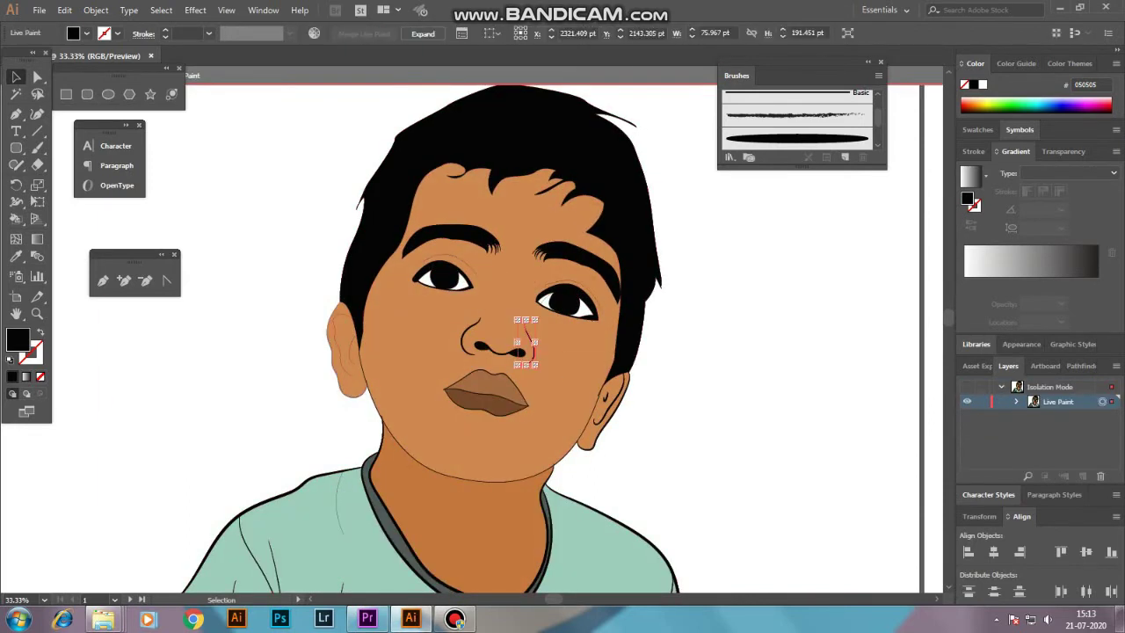
key("Escape")
key("Escape")
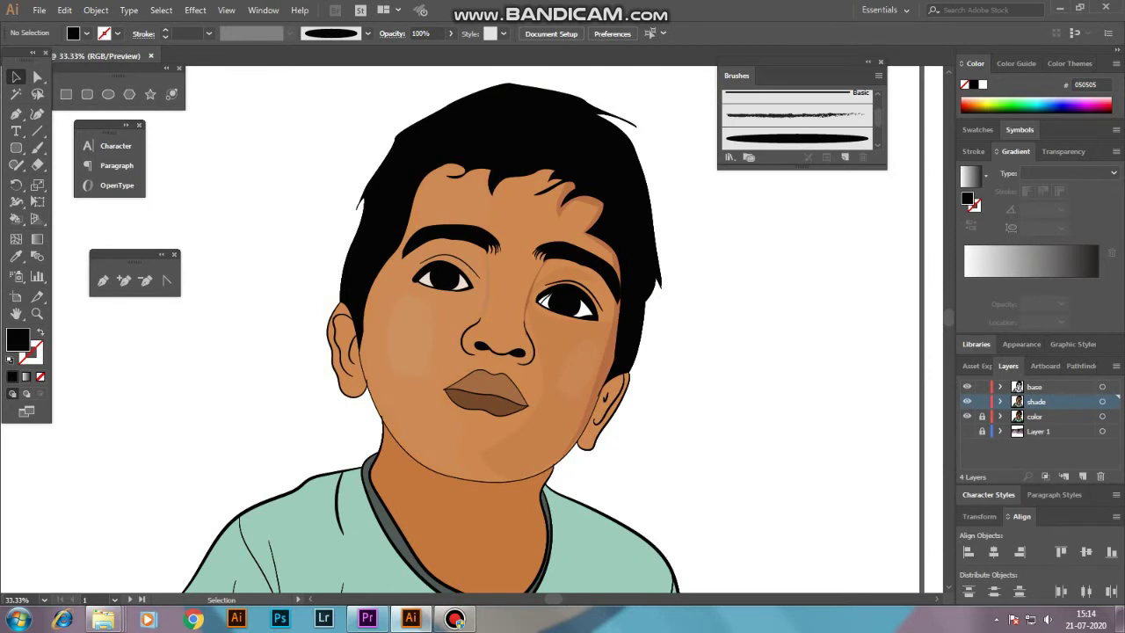
Step: Pen-draw a tooth shape on the lower lip and fill it with #B2978D
scroll(426, 330, "down", 1)
scroll(425, 329, "down", 3)
left_click(16, 113)
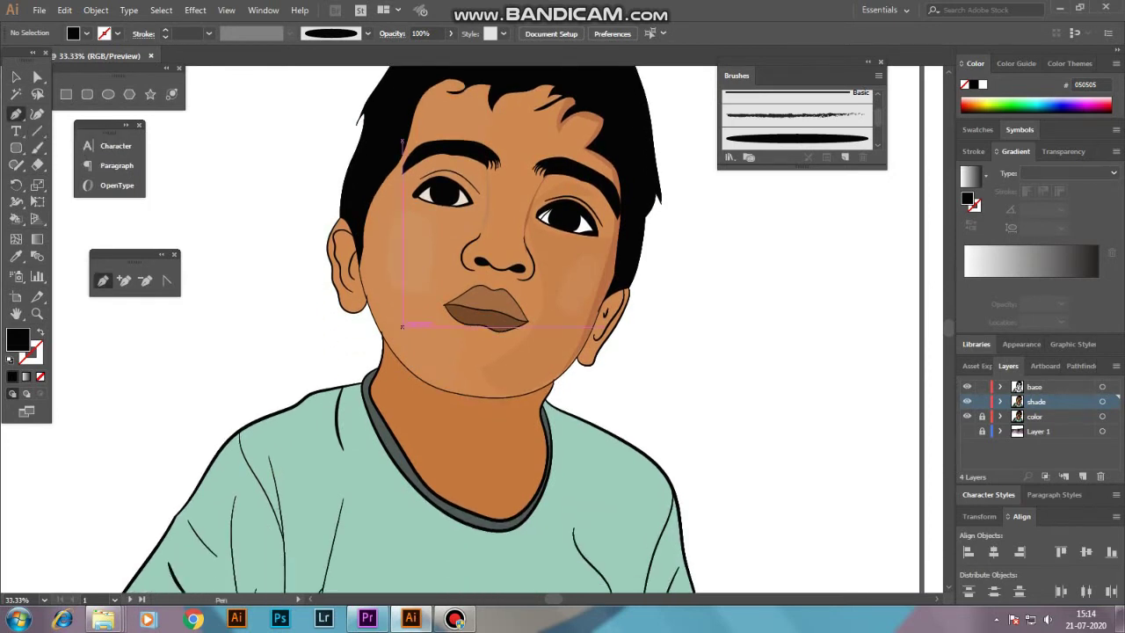
scroll(473, 318, "up", 5)
left_click(429, 272)
mouse_move(438, 333)
left_mouse_down()
mouse_move(462, 334)
mouse_move(480, 274)
left_mouse_up()
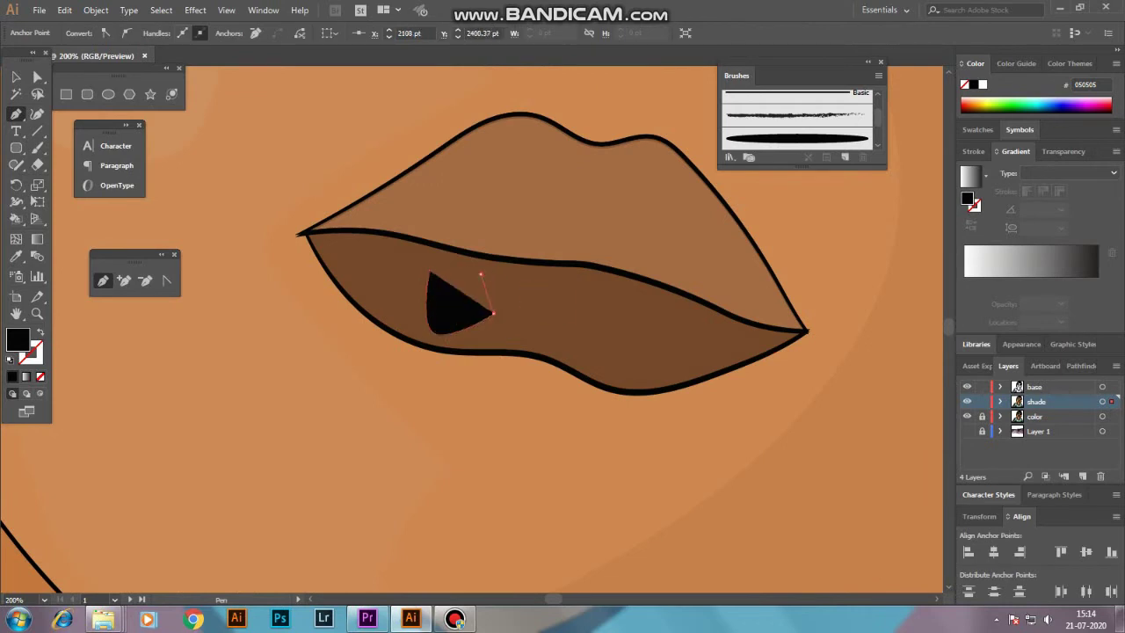
double_click(18, 339)
key("Return")
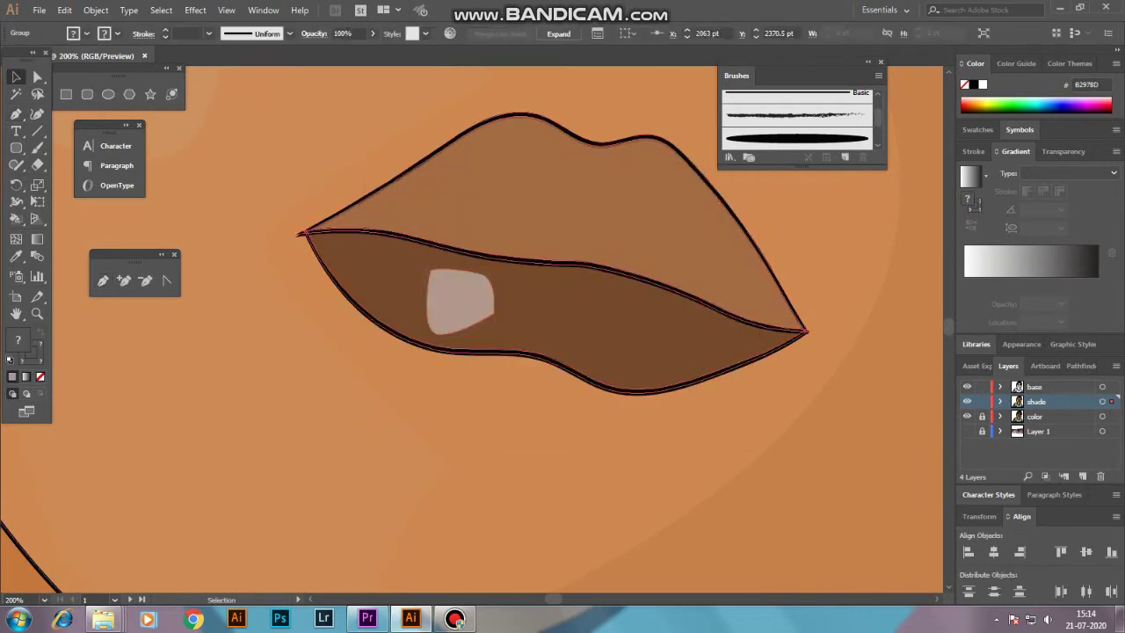
Step: Duplicate the tooth twice beside it and lower the opacity of all three teeth
mouse_move(538, 311)
left_mouse_down()
mouse_move(481, 274)
mouse_move(440, 294)
mouse_move(593, 336)
mouse_move(604, 325)
mouse_move(555, 323)
left_mouse_up()
left_click(615, 457)
left_click(437, 290)
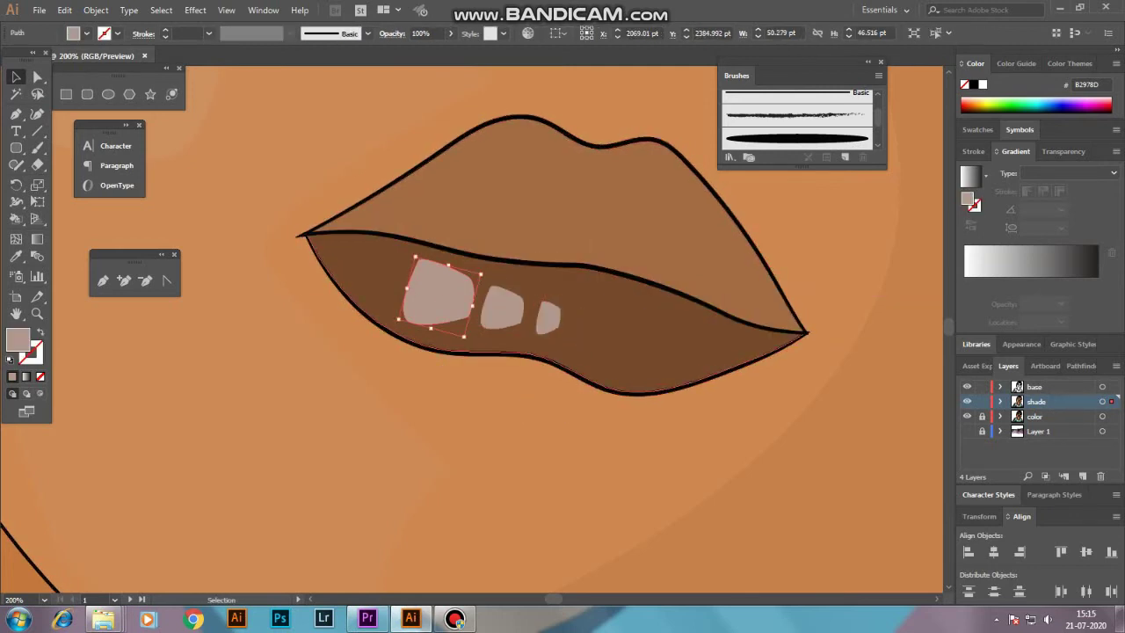
left_click(501, 307, "shift")
left_click(544, 325, "shift")
left_click(450, 33)
left_click_drag(451, 50, 417, 50)
key("ctrl+shift+a")
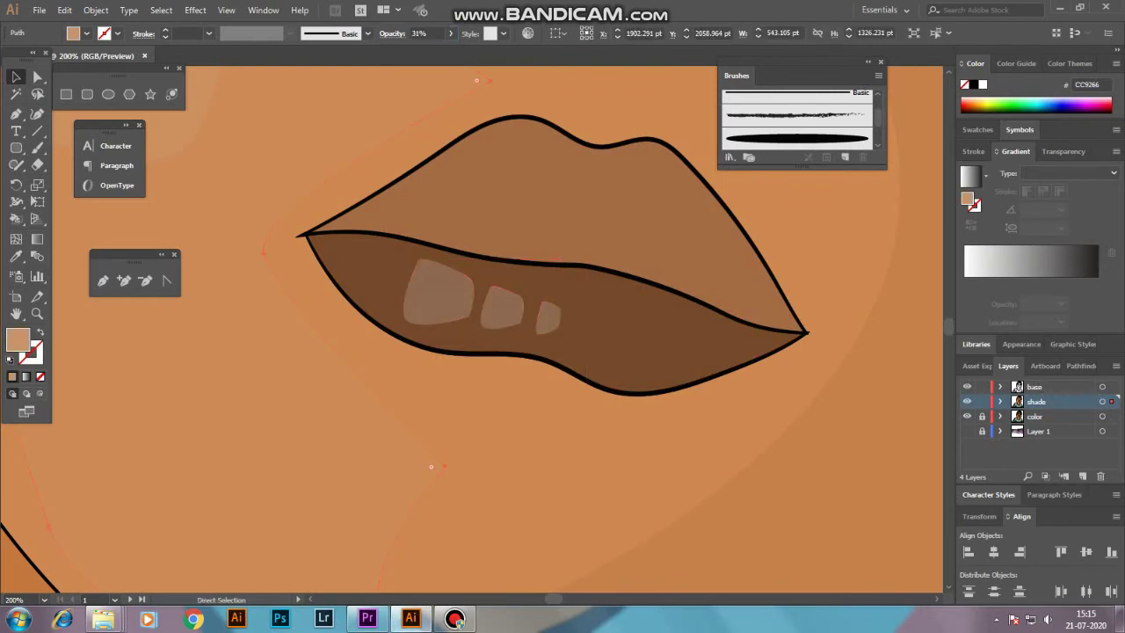
Step: Reselect the three teeth to check them, then bring the mouth and lips into view
key("ctrl+minus")
key("ctrl+minus")
key("ctrl+minus")
key("p")
key("v")
key("ctrl+minus")
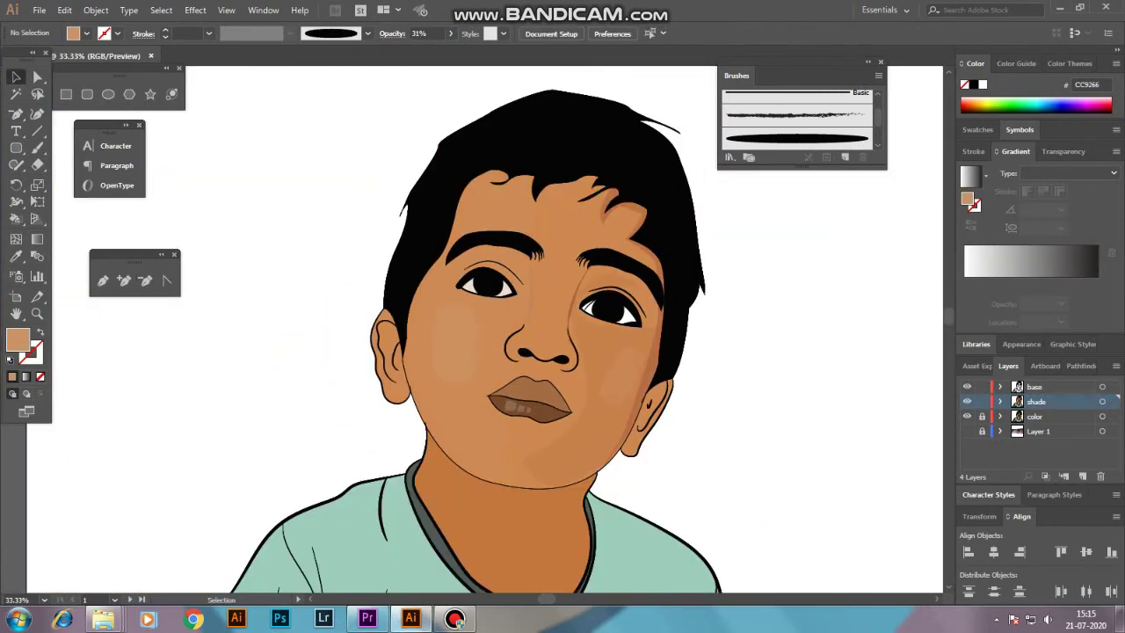
key("ctrl+plus")
key("ctrl+plus")
key("ctrl+plus")
left_click(587, 560)
left_click(618, 568, "shift")
left_click(641, 572, "shift")
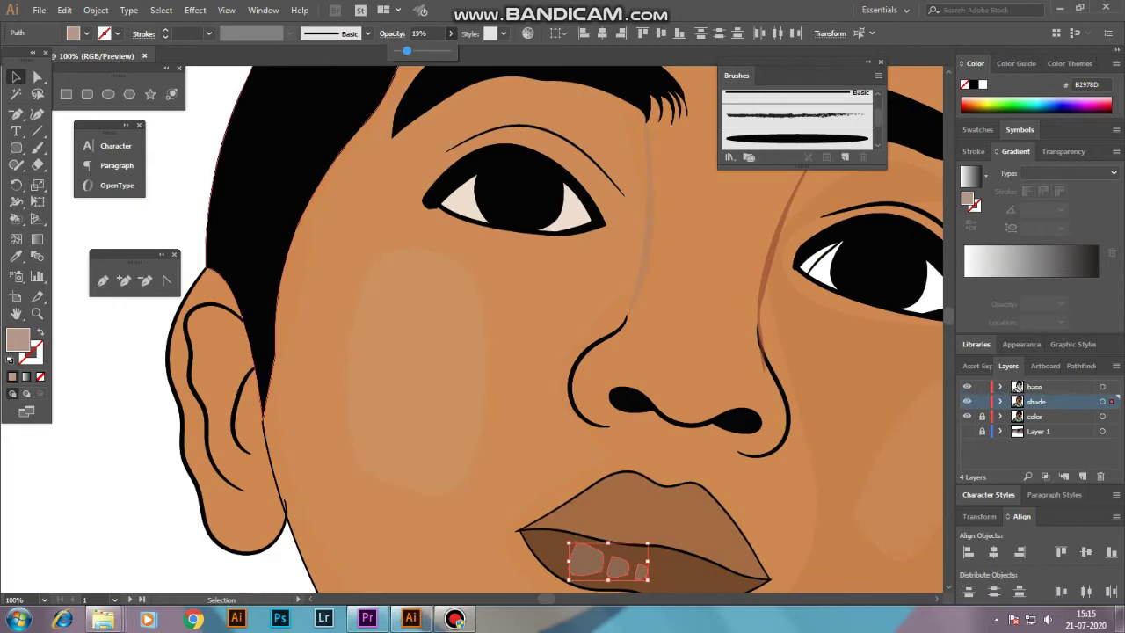
key("ctrl+shift+a")
key("ctrl+minus")
key("ctrl+minus")
key("ctrl+minus")
key("ctrl+plus")
key("ctrl+plus")
key("ctrl+plus")
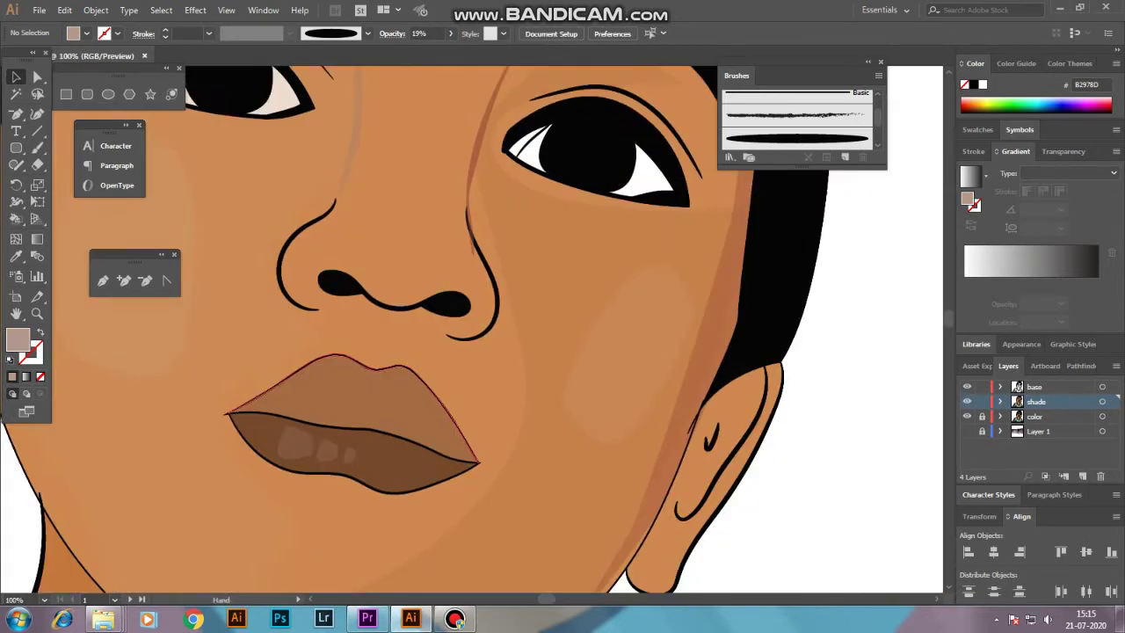
left_click_drag(327, 412, 318, 393)
Step: Draw a thin ellipse highlight across the upper lip and pull one end down
key("l")
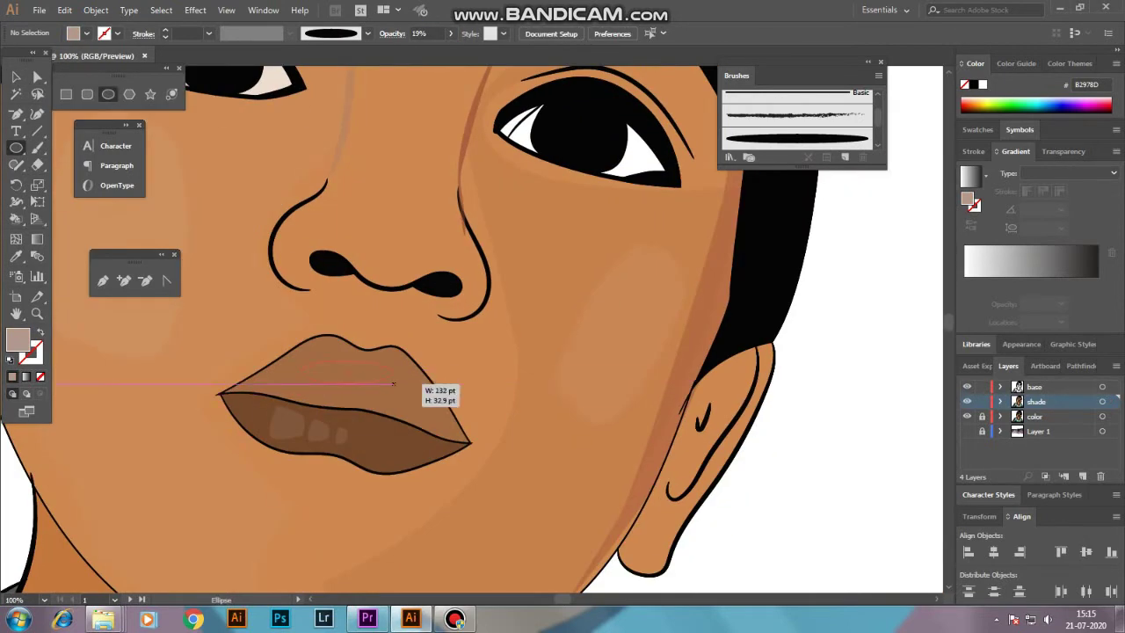
left_click_drag(393, 383, 409, 369)
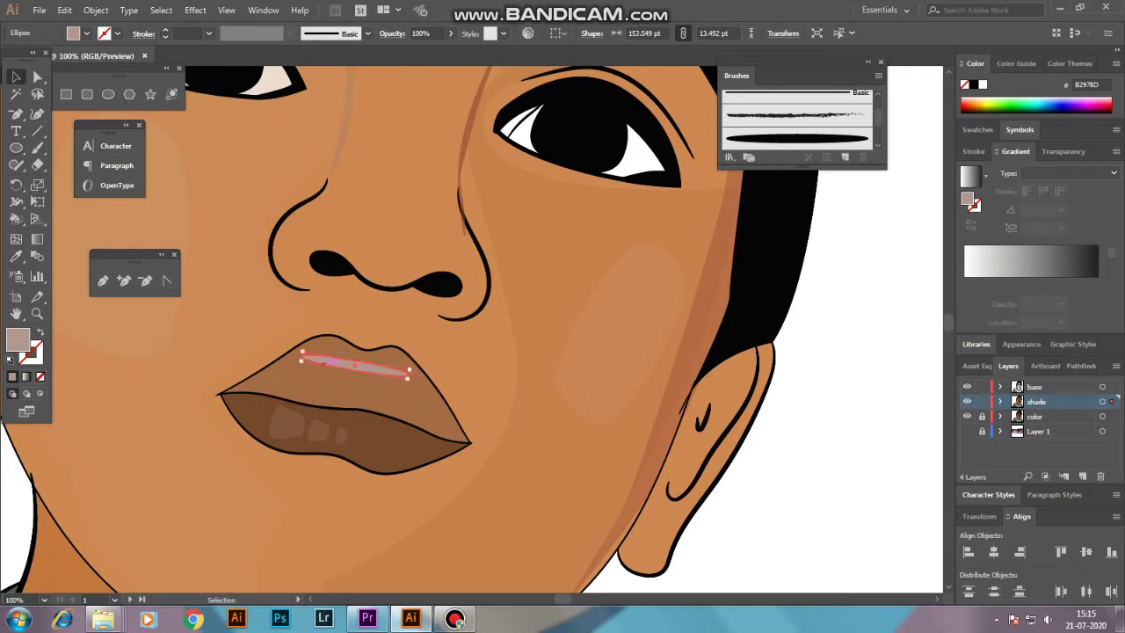
left_click_drag(330, 379, 327, 377)
key("ctrl+plus")
key("ctrl+plus")
key("a")
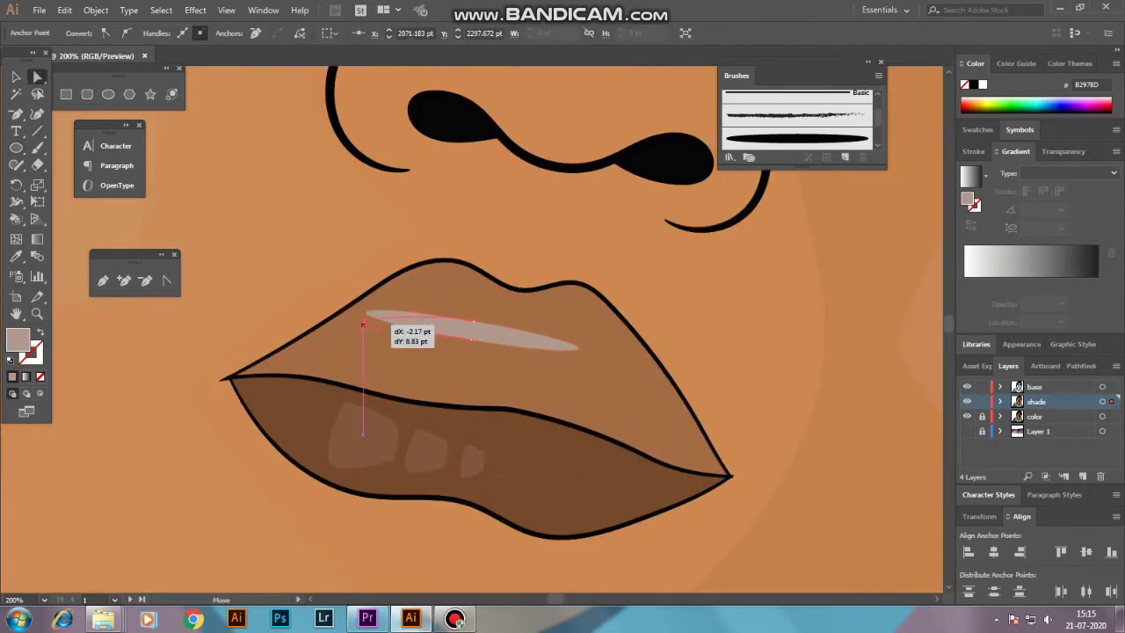
mouse_move(602, 345)
left_mouse_down()
mouse_move(578, 348)
mouse_move(578, 364)
left_mouse_up()
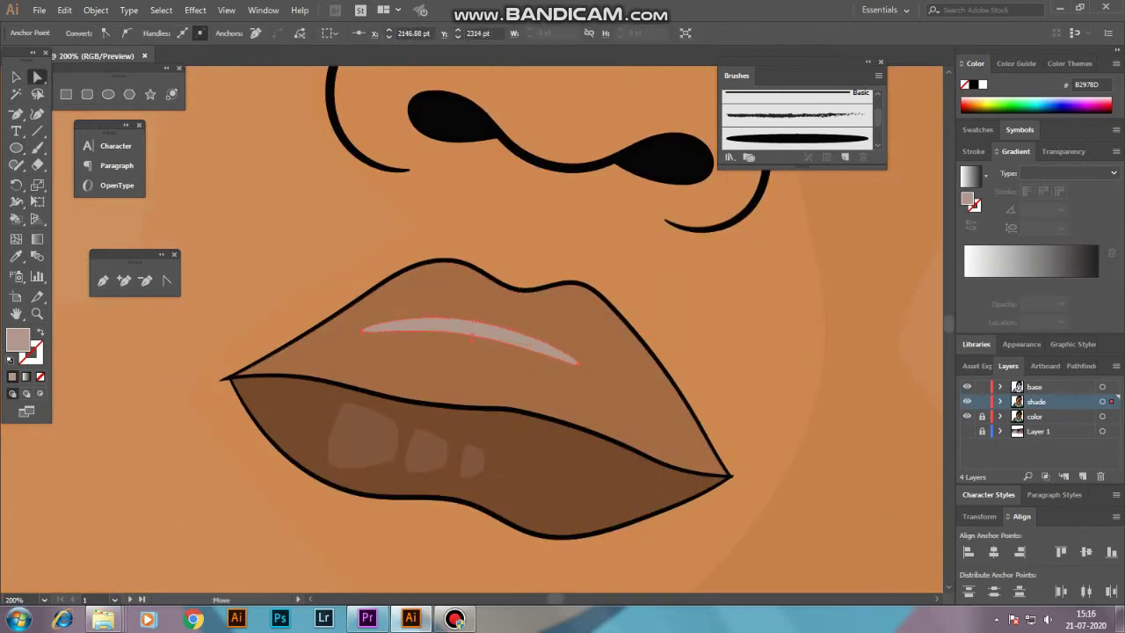
Step: Shift the lip highlight left and slant it up along the upper lip
key("v")
left_click_drag(475, 332, 450, 329)
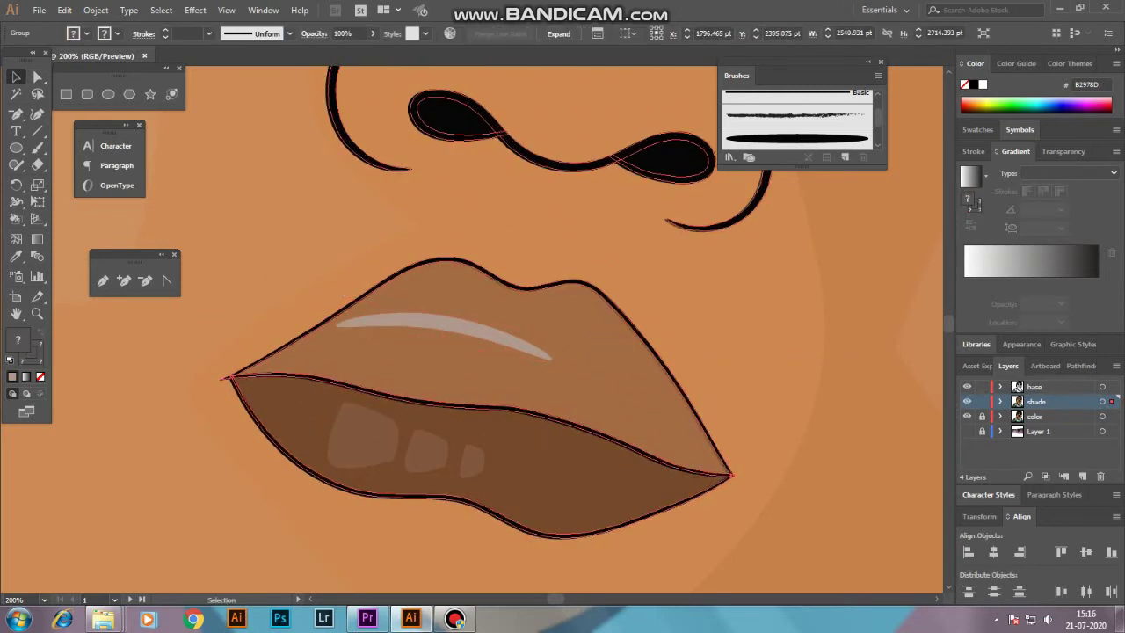
left_click(439, 331)
mouse_move(474, 303)
left_mouse_down()
mouse_move(508, 286)
mouse_move(475, 290)
left_mouse_up()
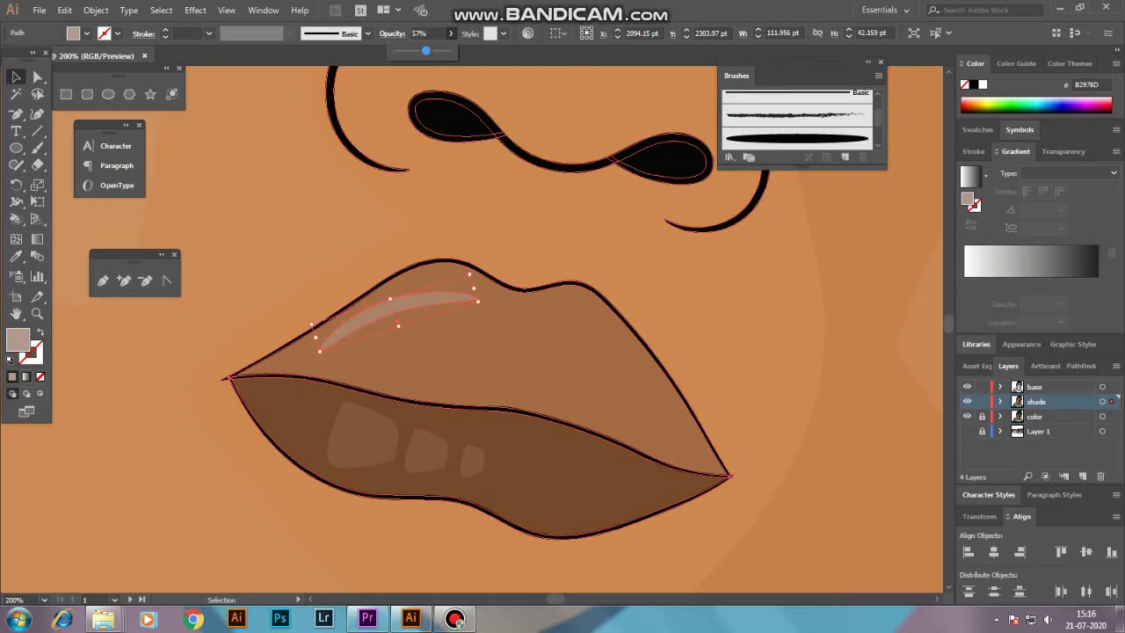
key("a")
left_click(509, 439)
key("ctrl+minus")
key("ctrl+minus")
key("ctrl+minus")
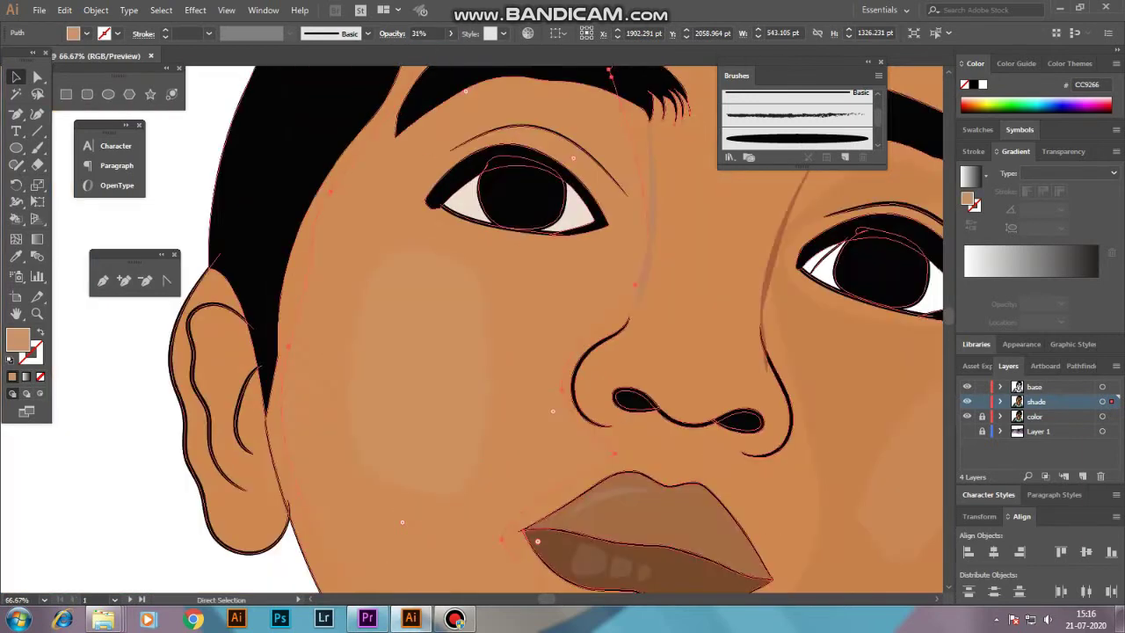
key("ctrl+minus")
scroll(471, 334, "down", 1)
Step: Paint a shine shape in the left eye's white and fill it teal #84BCBF
key("ctrl+plus")
key("ctrl+plus")
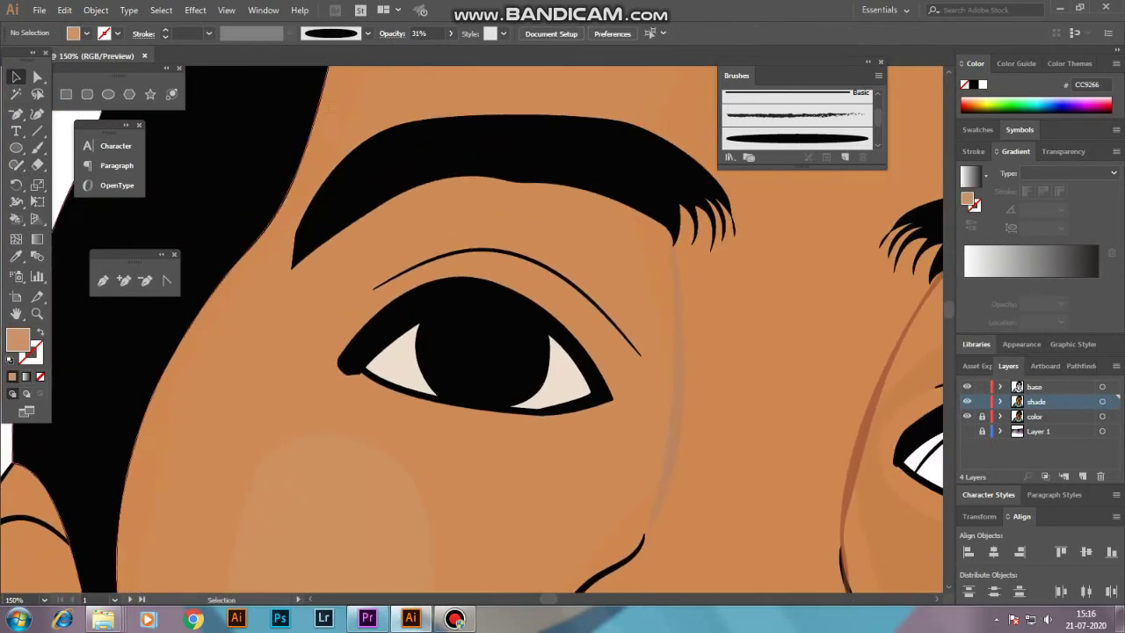
key("b")
left_click_drag(360, 362, 436, 336)
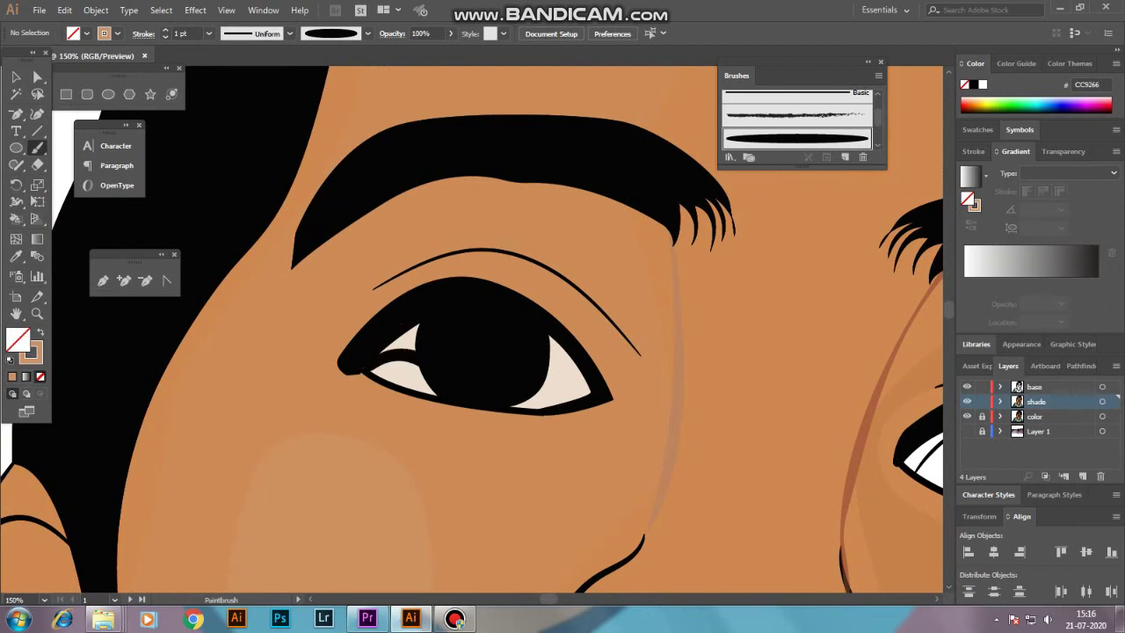
key("v")
left_click(573, 303)
left_click(431, 255)
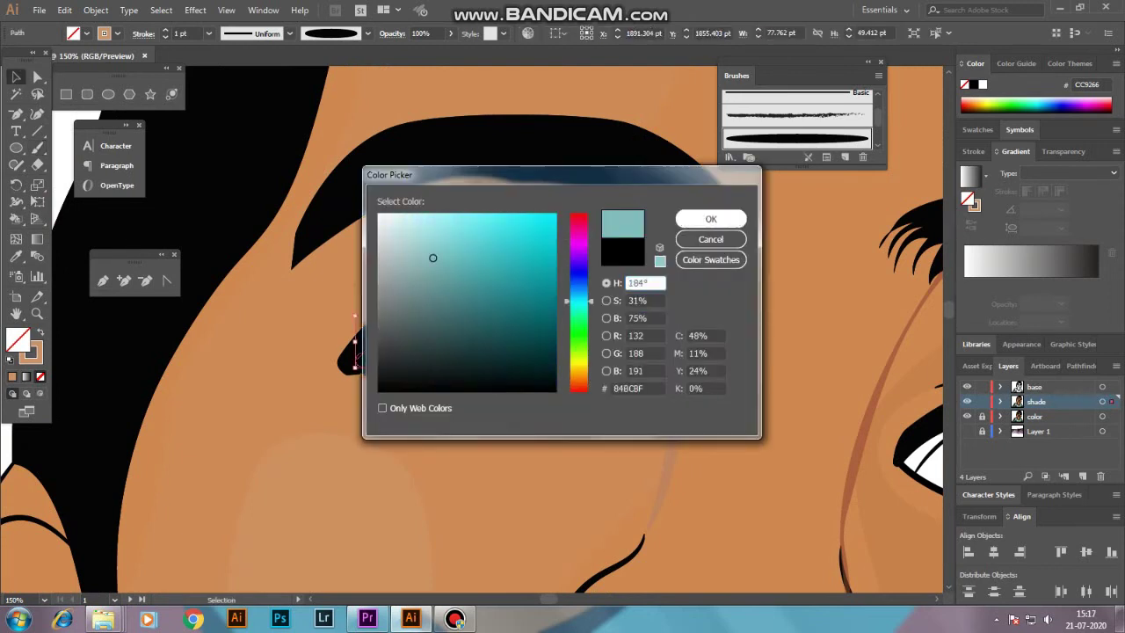
left_click(703, 218)
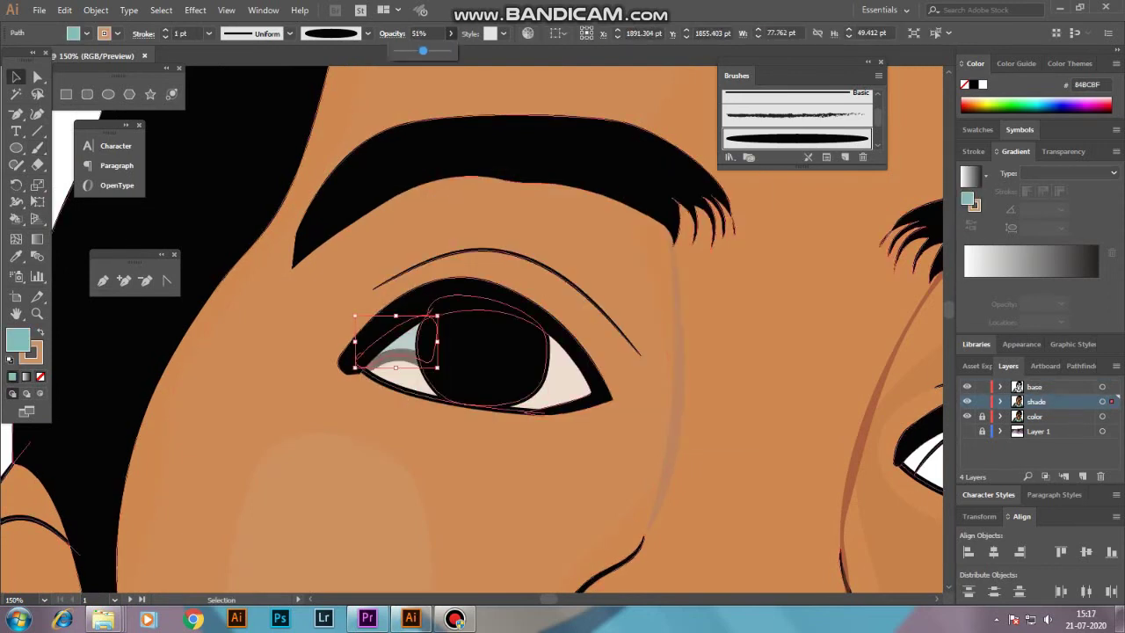
double_click(628, 176)
key("Escape")
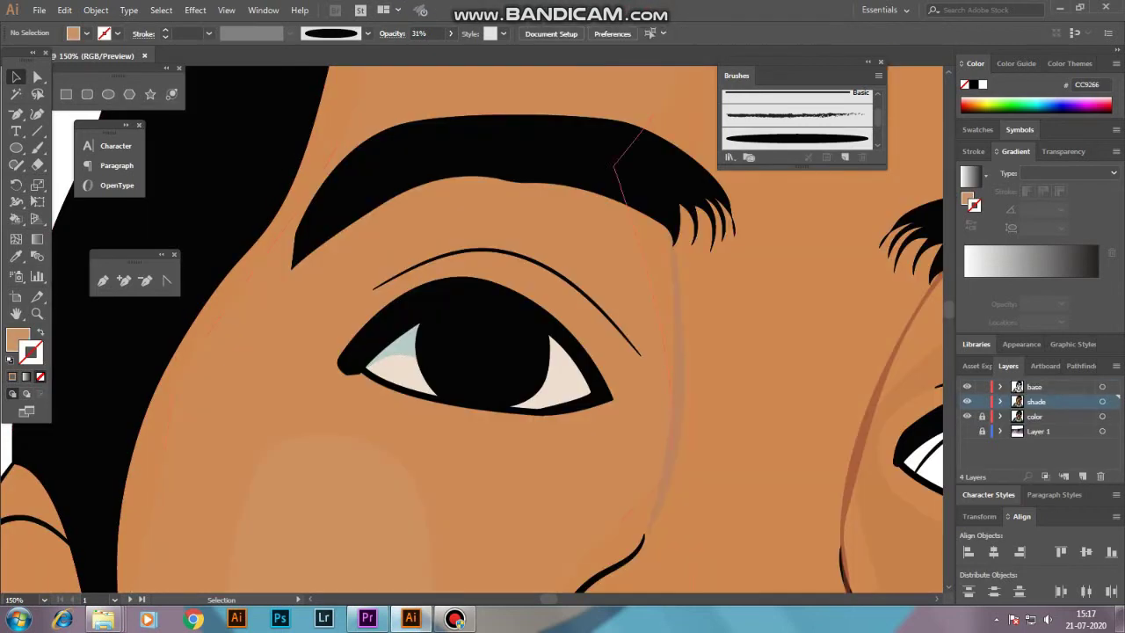
Step: Make a vertically reflected copy of the shine and move it to the eye's other corner
left_click(387, 338)
right_click(489, 330)
left_click(673, 295)
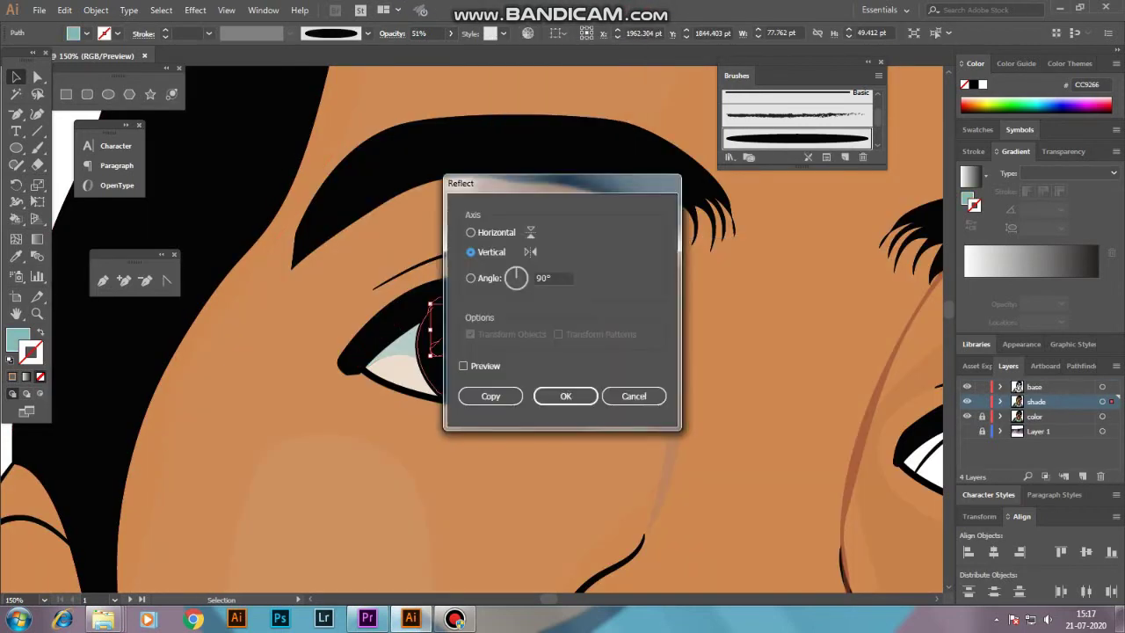
left_click(570, 395)
mouse_move(511, 356)
left_mouse_down()
mouse_move(604, 378)
mouse_move(590, 348)
left_mouse_up()
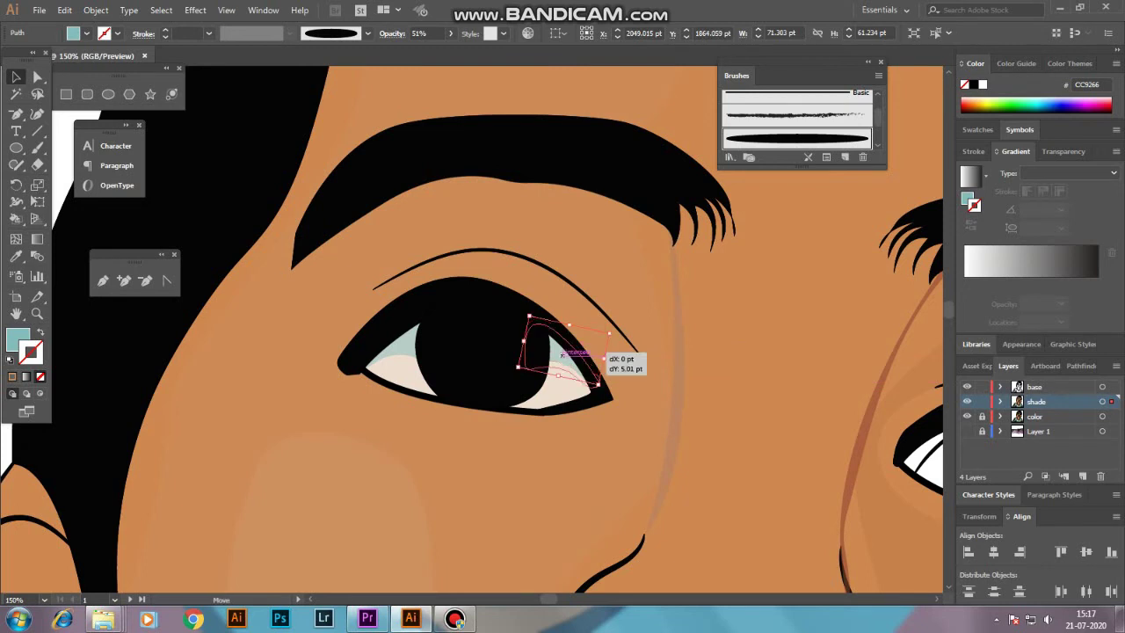
left_click(562, 348)
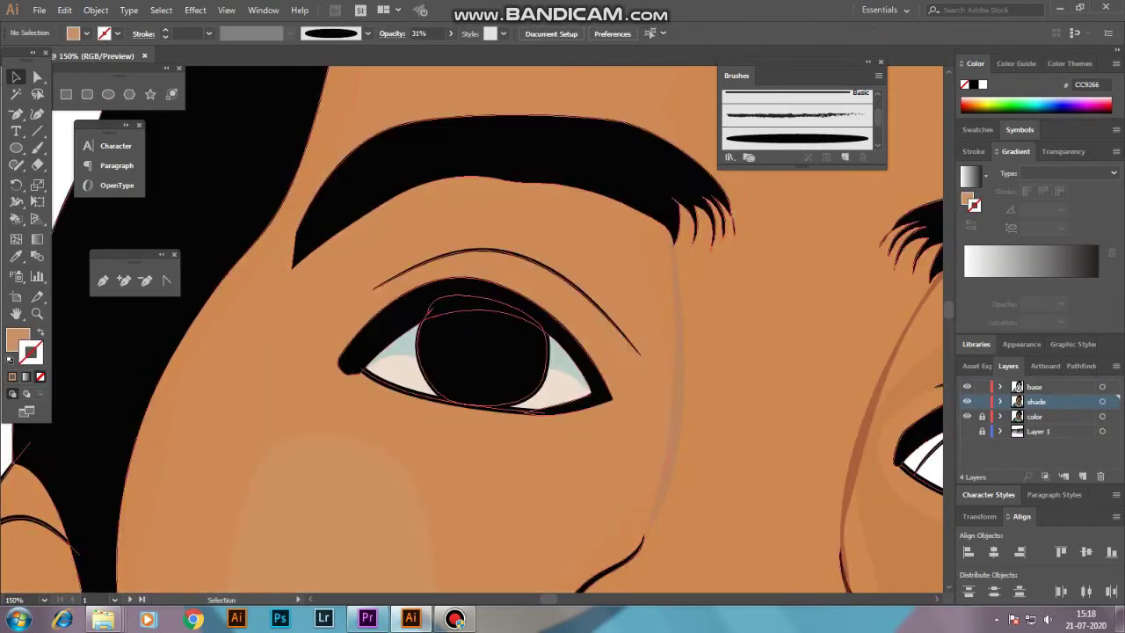
Step: Copy both teal shines into the right eye's white and fit them in place
left_click(538, 352)
left_click(426, 343, "shift")
left_click_drag(427, 343, 421, 320)
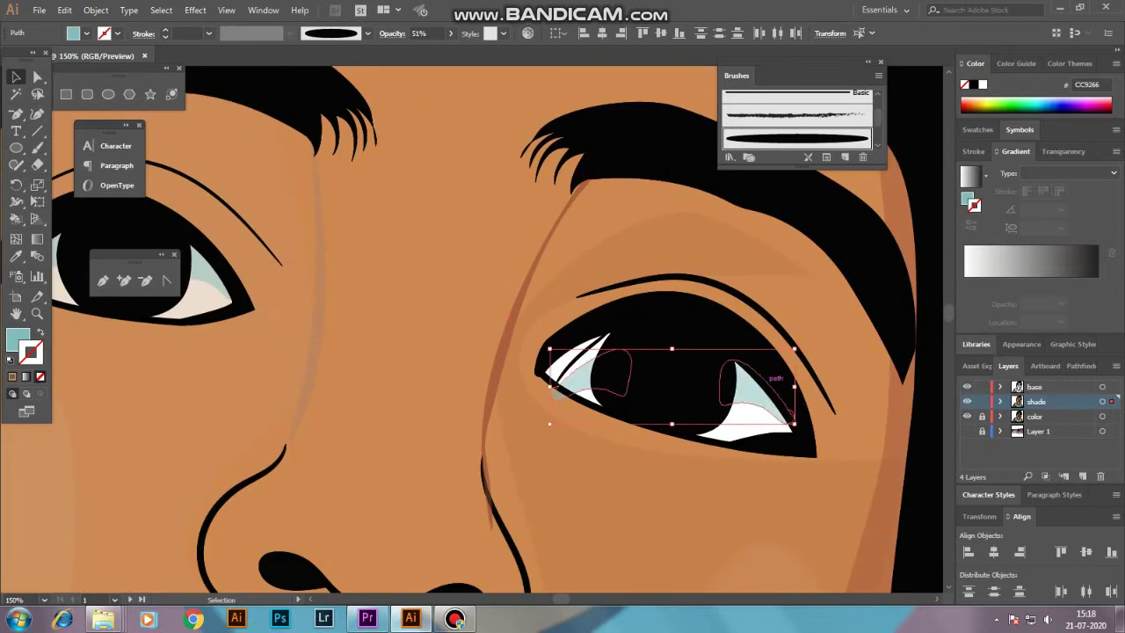
left_click_drag(744, 386, 559, 327)
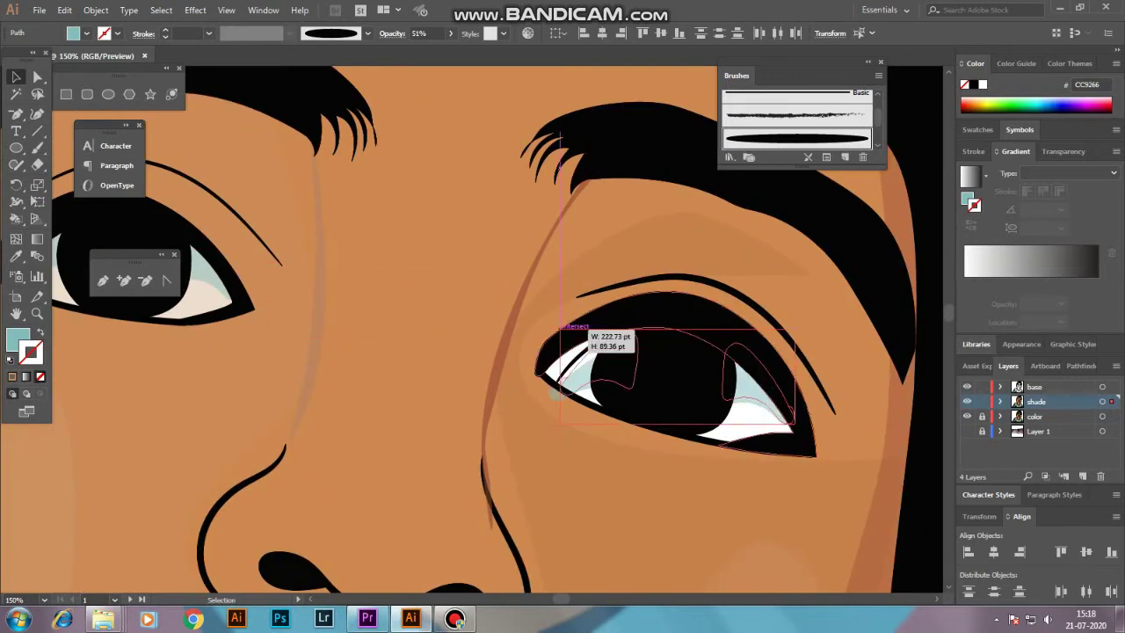
left_click_drag(770, 364, 797, 383)
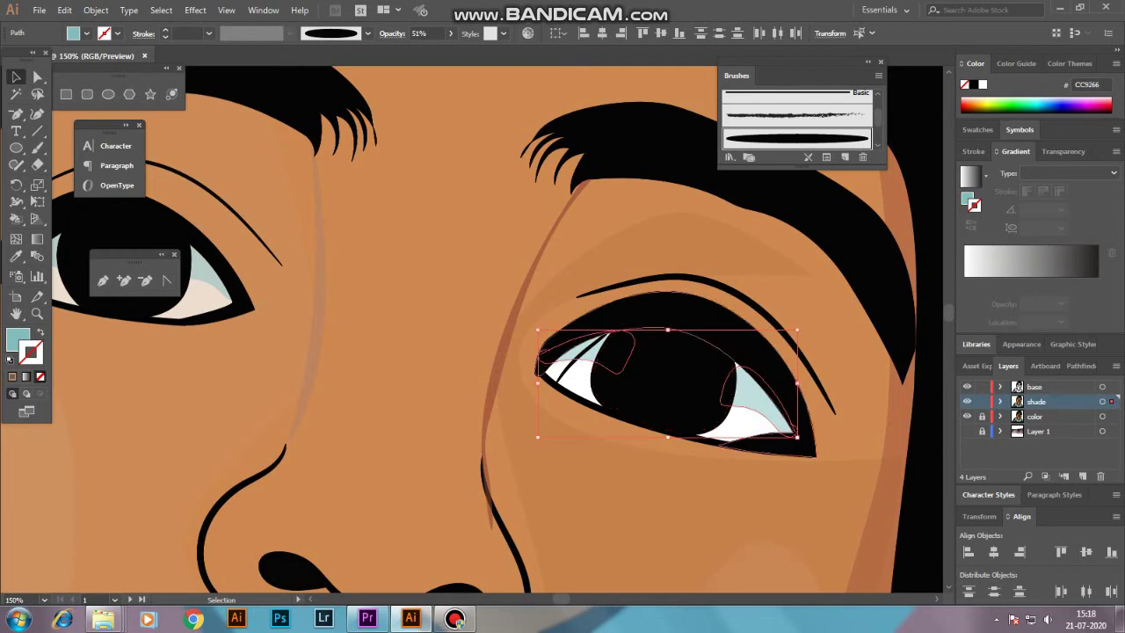
left_click(538, 413)
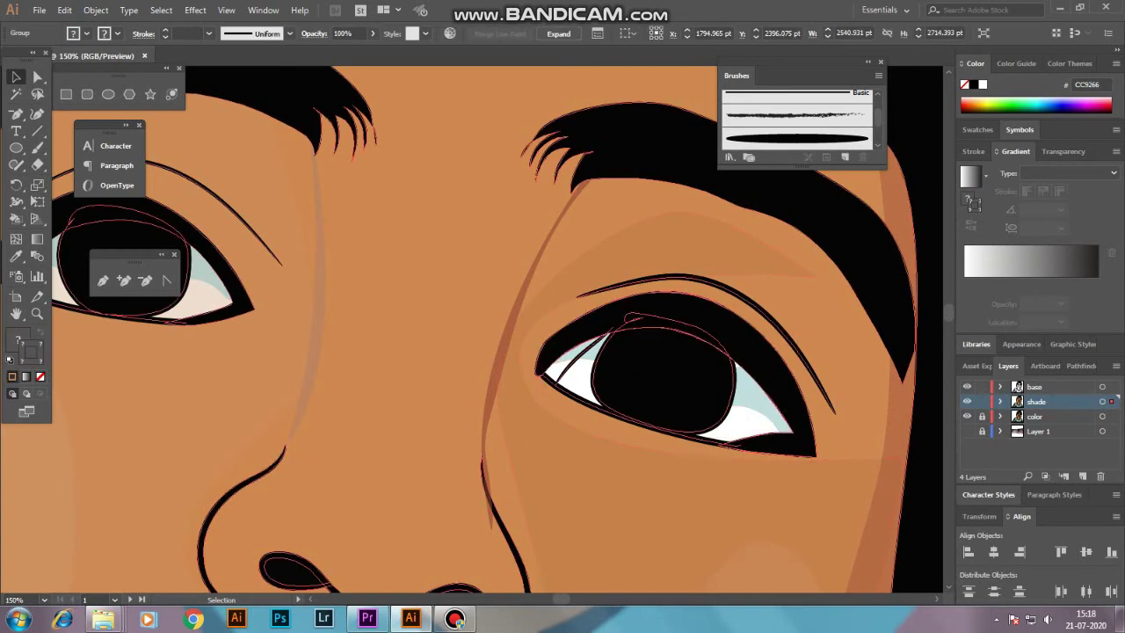
scroll(475, 330, "down", 5)
Step: Paint a thin stroke at the eye's inner corner and colour it pink
scroll(475, 330, "up", 3)
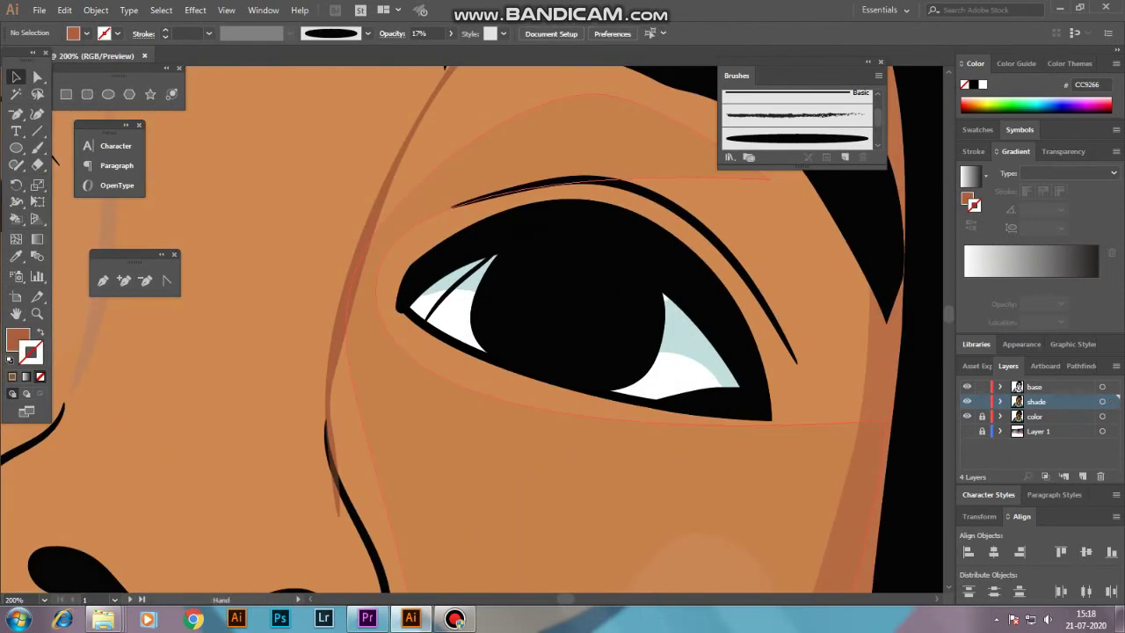
scroll(475, 330, "up", 2)
scroll(474, 329, "up", 1)
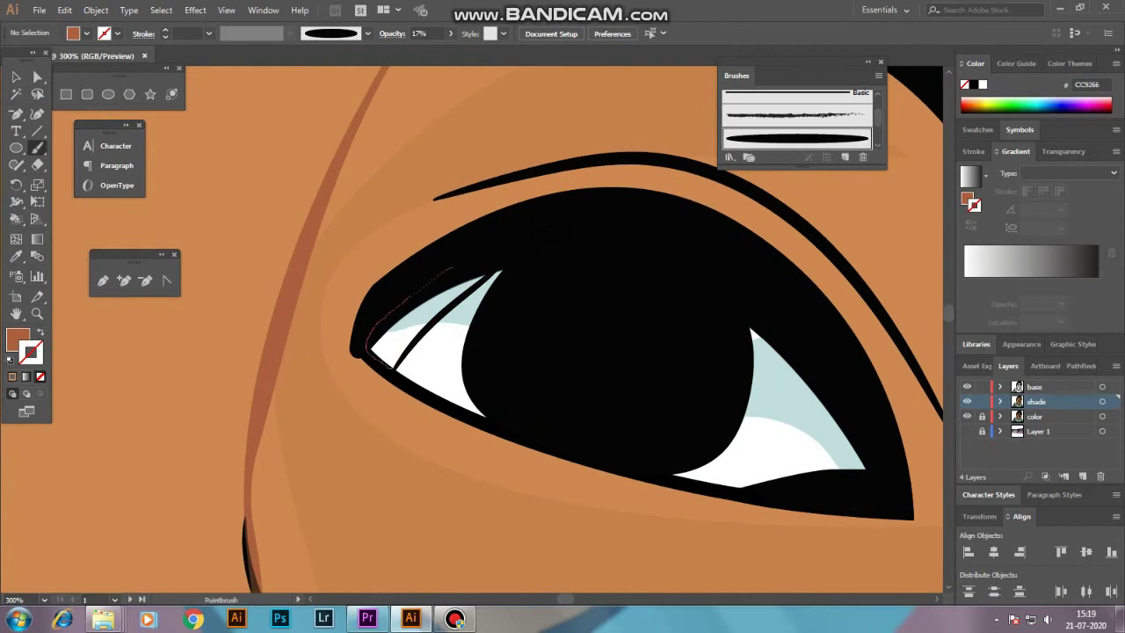
left_click_drag(392, 373, 506, 260)
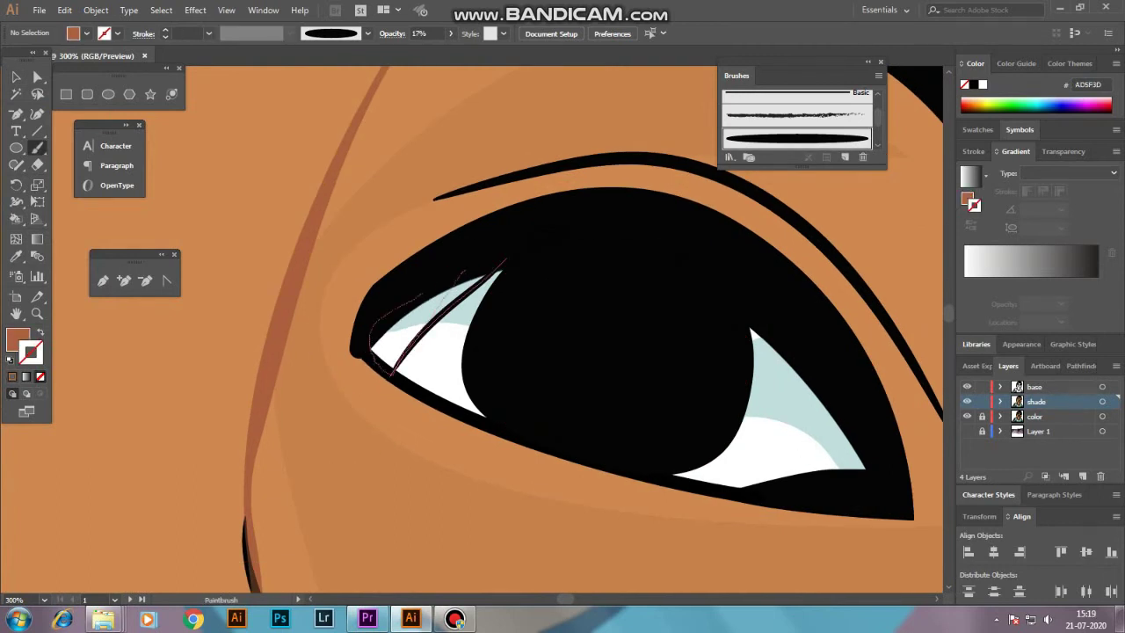
key("v")
double_click(17, 339)
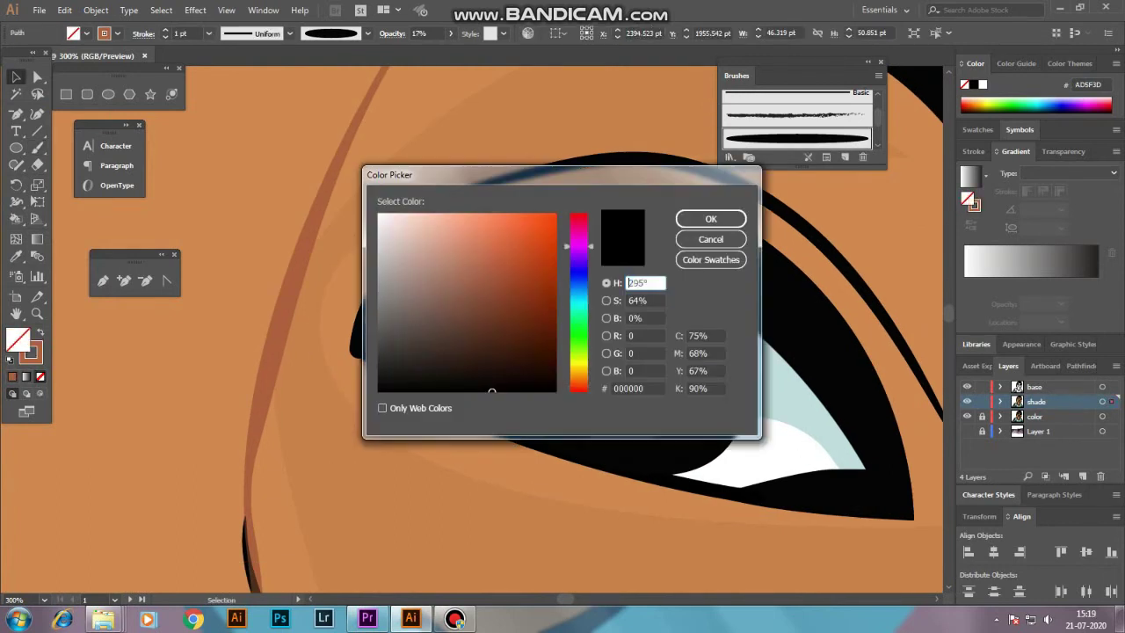
left_click(442, 263)
left_click(711, 218)
Step: Change the pink shape's stacking order, remove its outline and set opacity to 100%
right_click(429, 290)
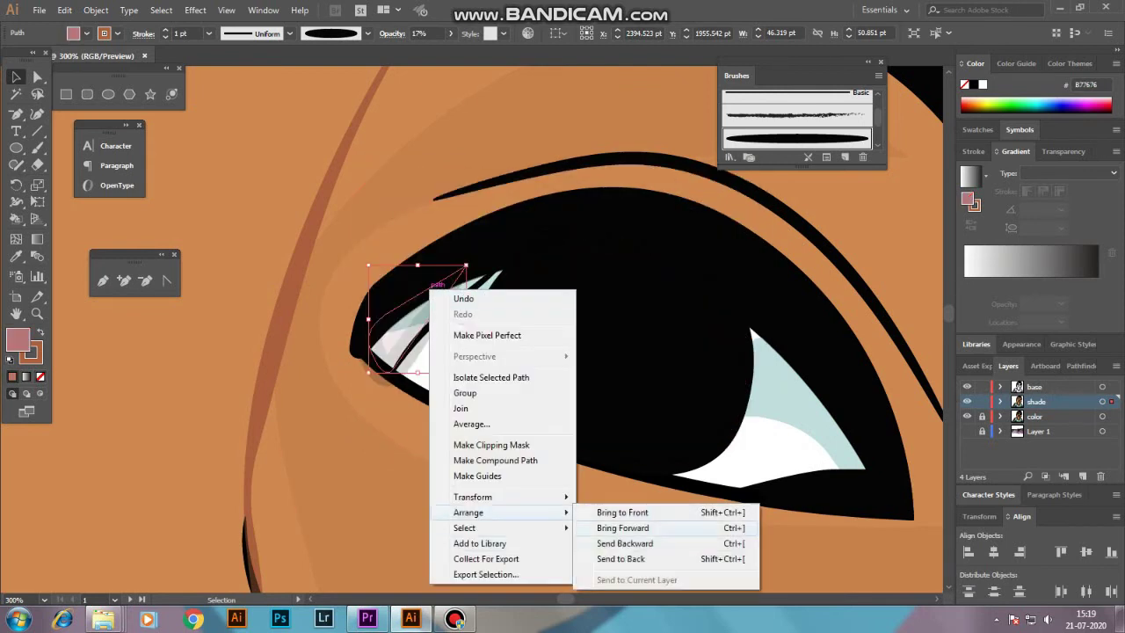
left_click(621, 559)
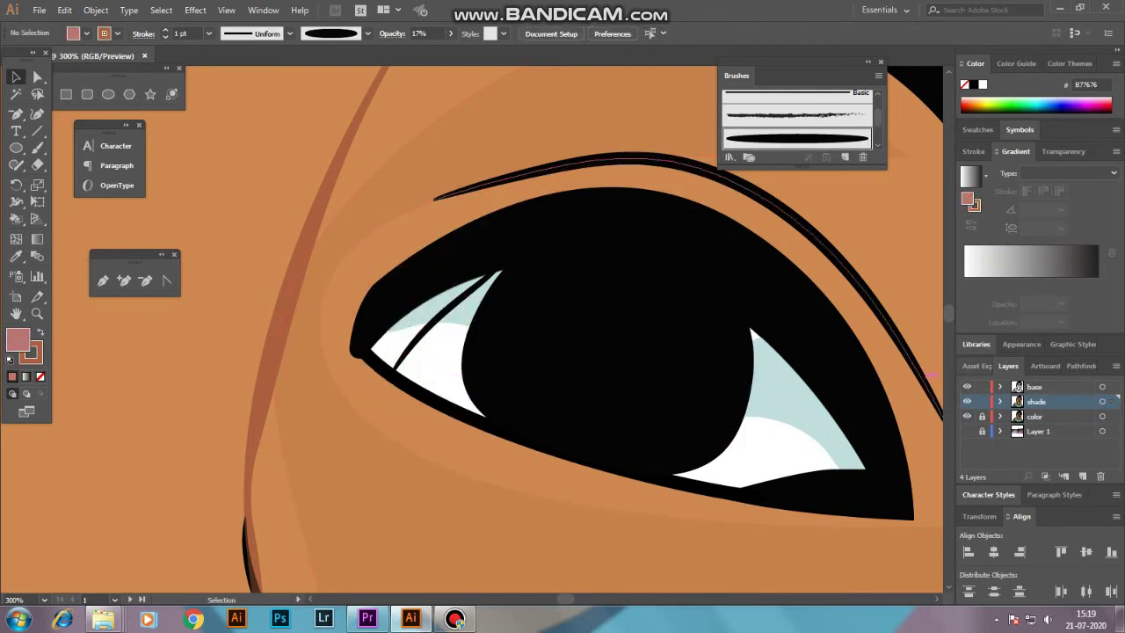
left_click(1034, 386)
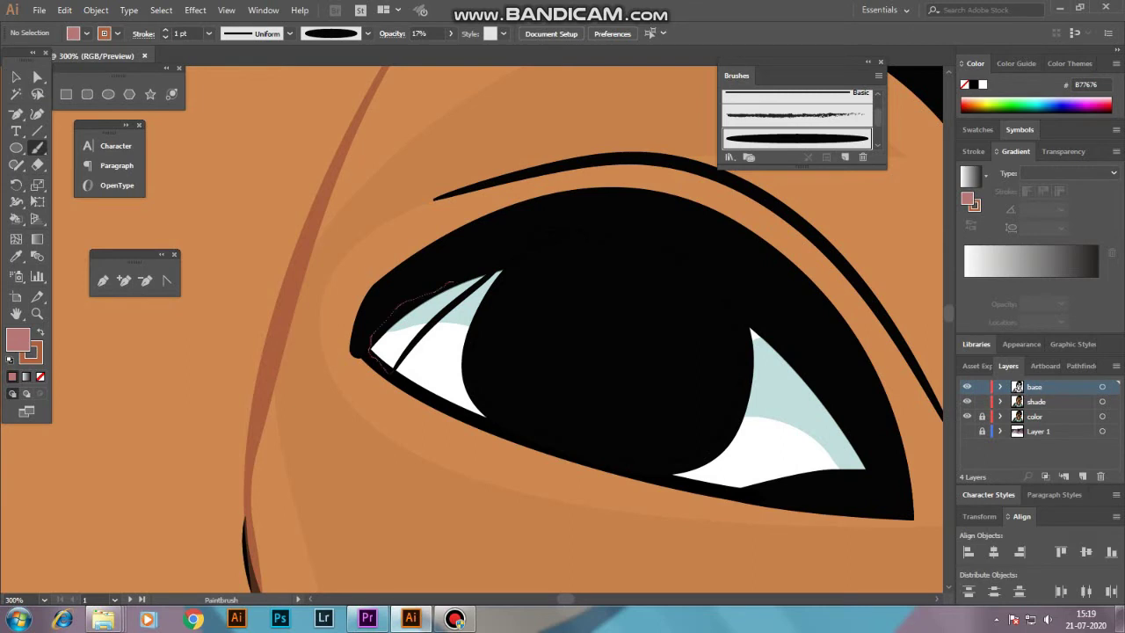
key("v")
double_click(17, 339)
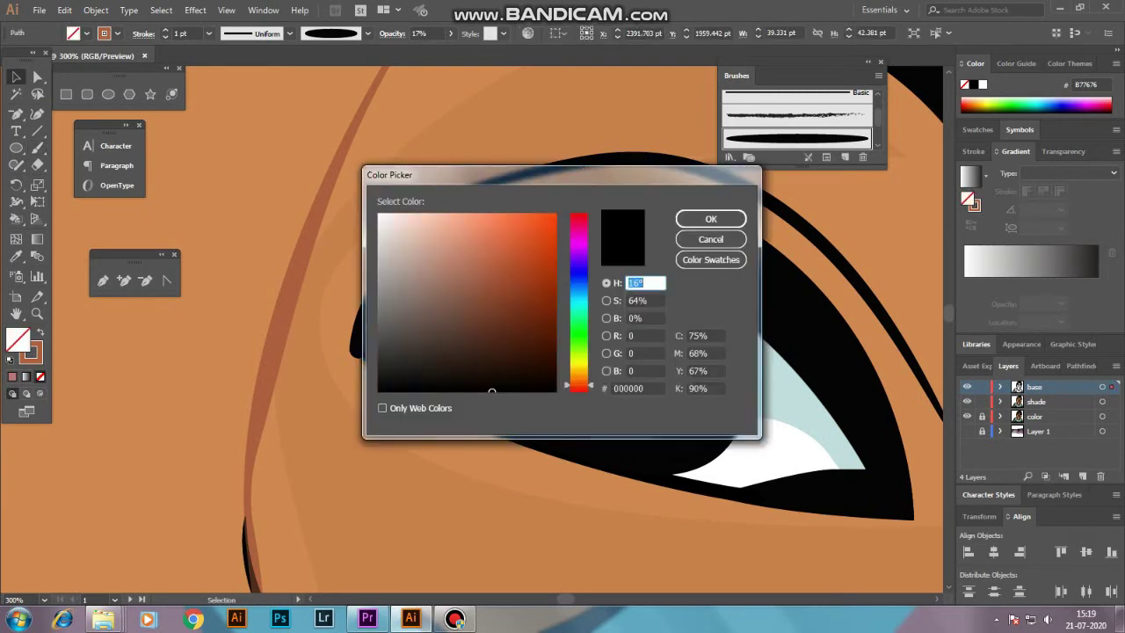
key("Escape")
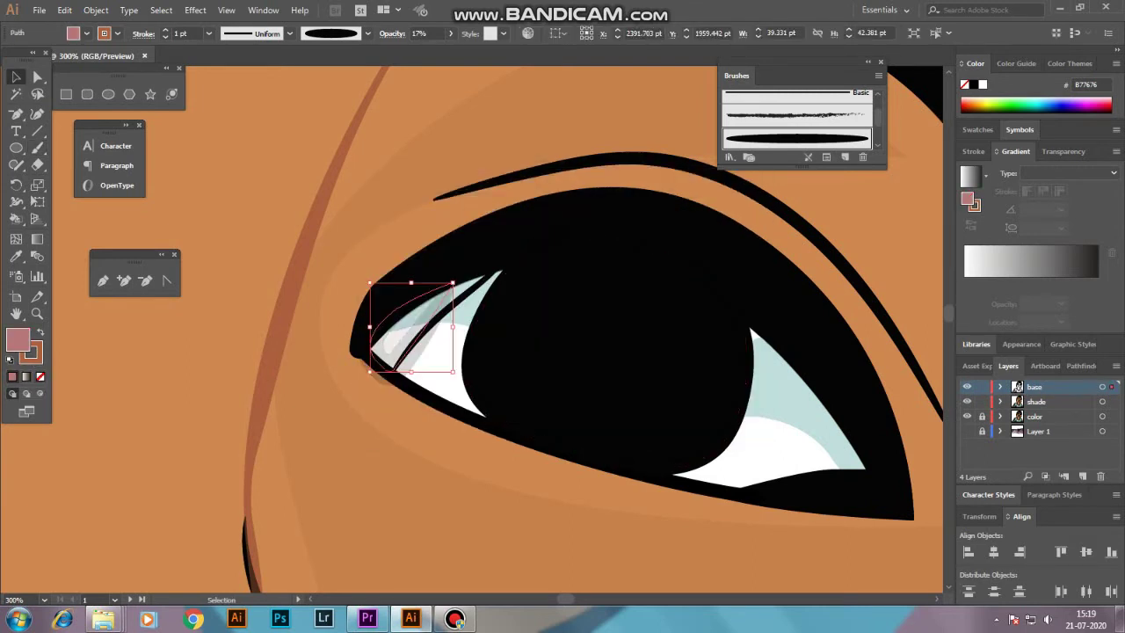
key("slash")
left_click(421, 33)
type("100")
key("Return")
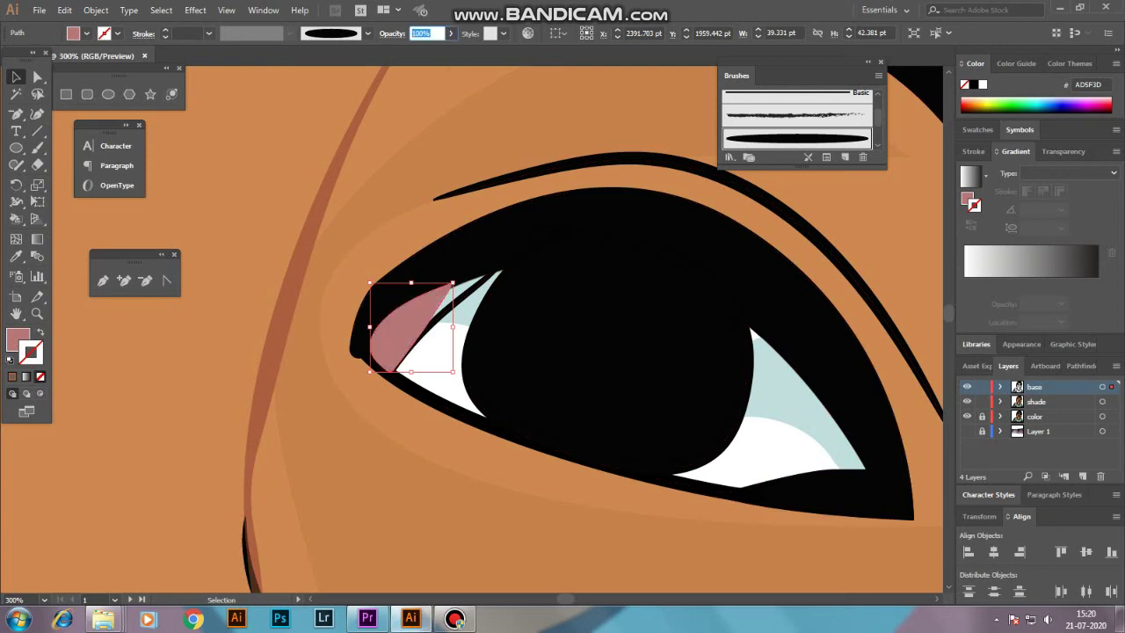
Step: Drag the pink corner shape's anchor points to reshape its curve and tip
left_click_drag(369, 283, 376, 300)
key("a")
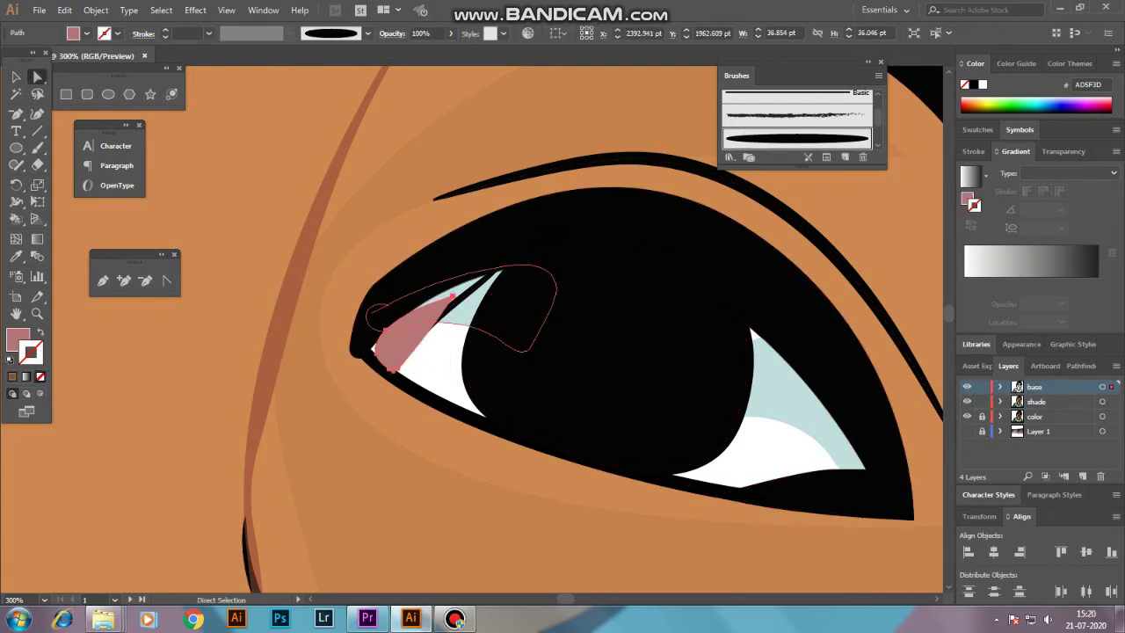
left_click_drag(387, 359, 402, 357)
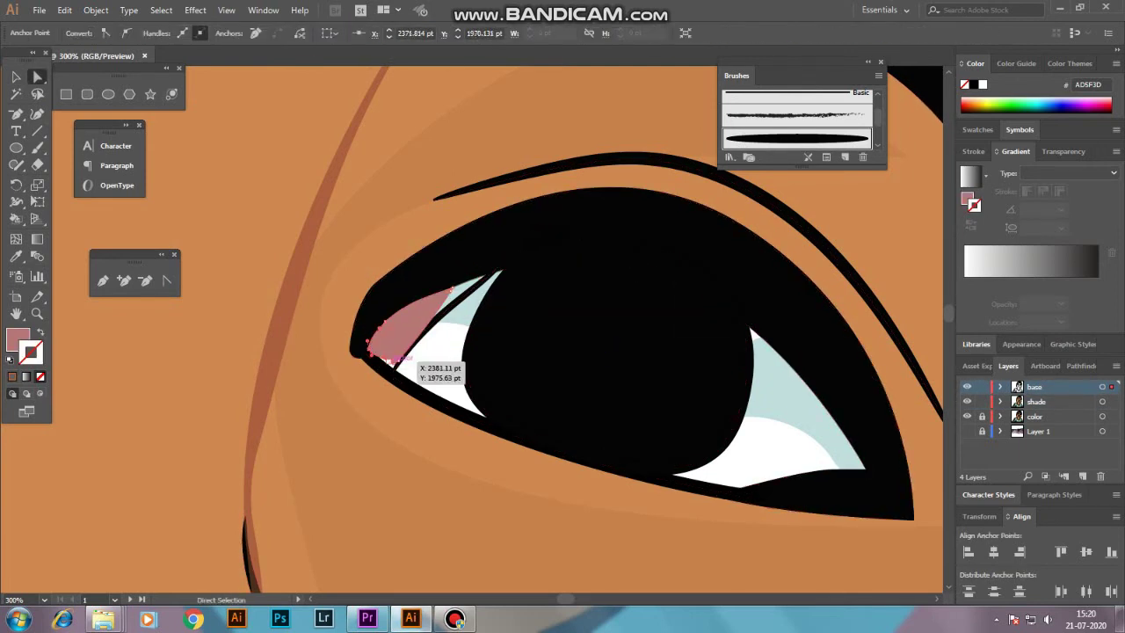
key("ctrl+equal")
key("ctrl+equal")
key("ctrl+equal")
mouse_move(567, 384)
left_mouse_down()
mouse_move(566, 400)
mouse_move(422, 549)
left_mouse_up()
mouse_move(666, 230)
left_mouse_down()
mouse_move(789, 186)
mouse_move(686, 264)
mouse_move(701, 211)
left_mouse_up()
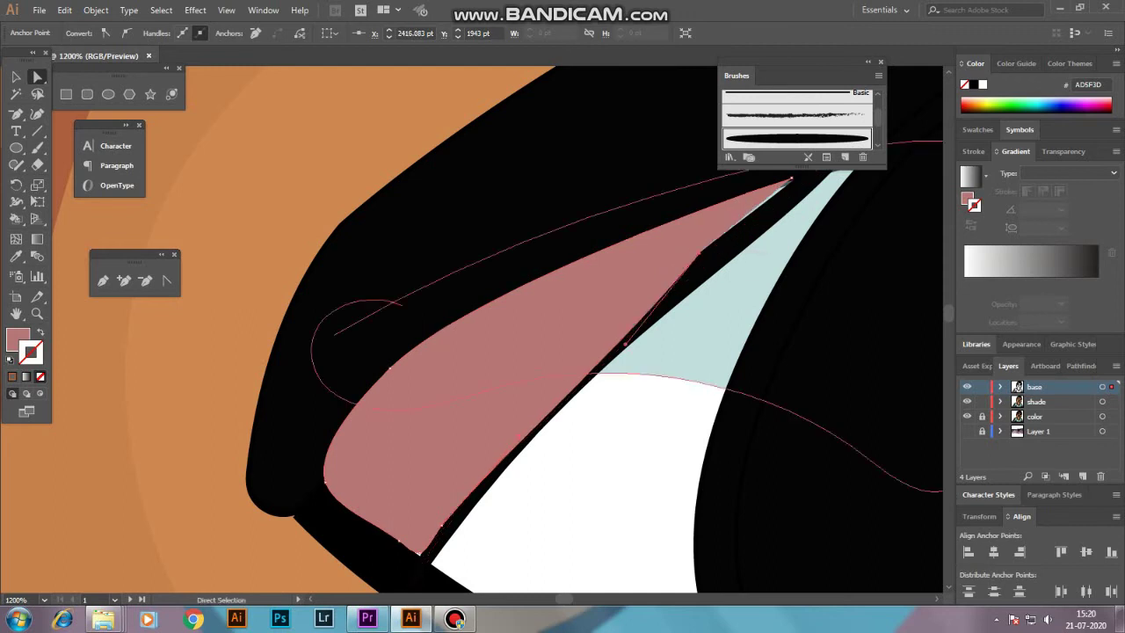
left_click_drag(791, 177, 798, 181)
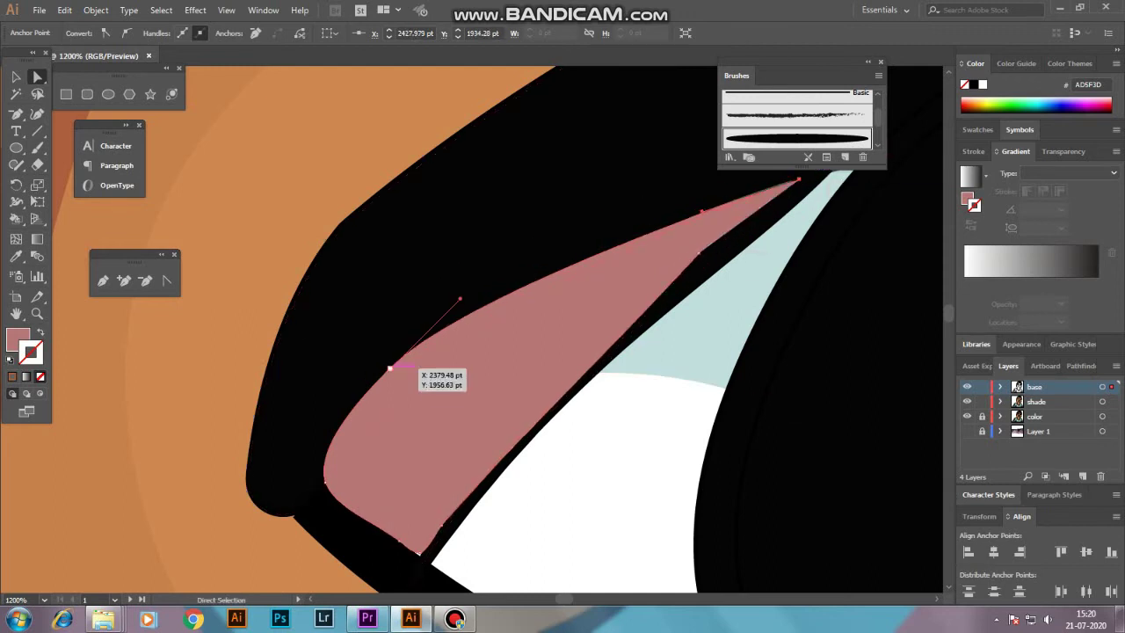
left_click_drag(390, 368, 405, 392)
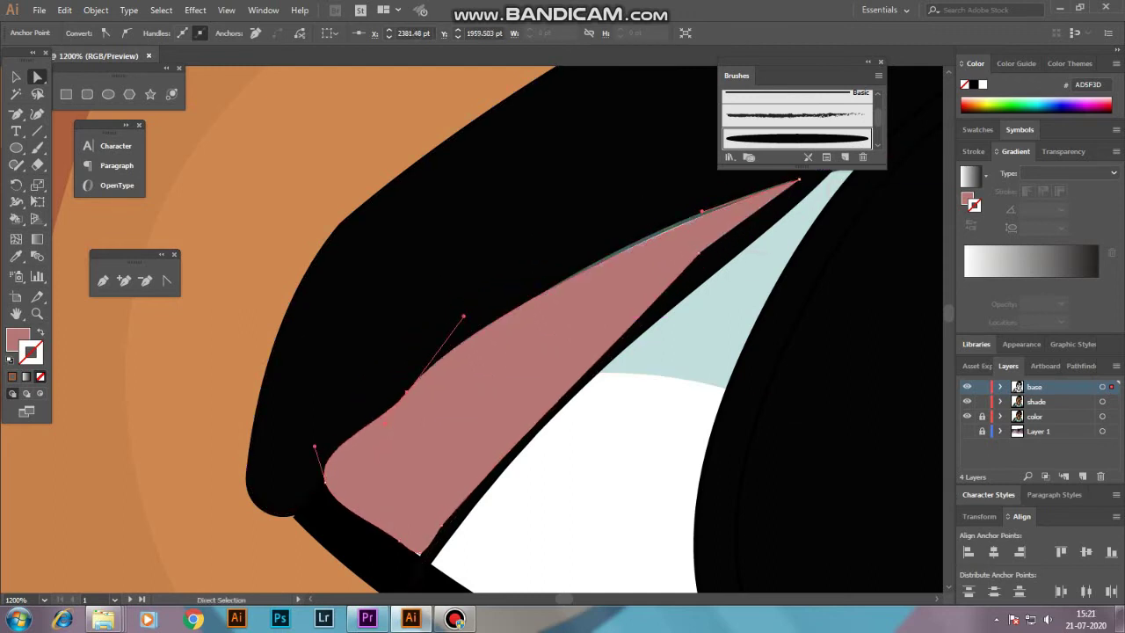
Step: Paint a small dark stroke at the eye's corner
key("ctrl+1")
key("v")
key("ctrl+shift+a")
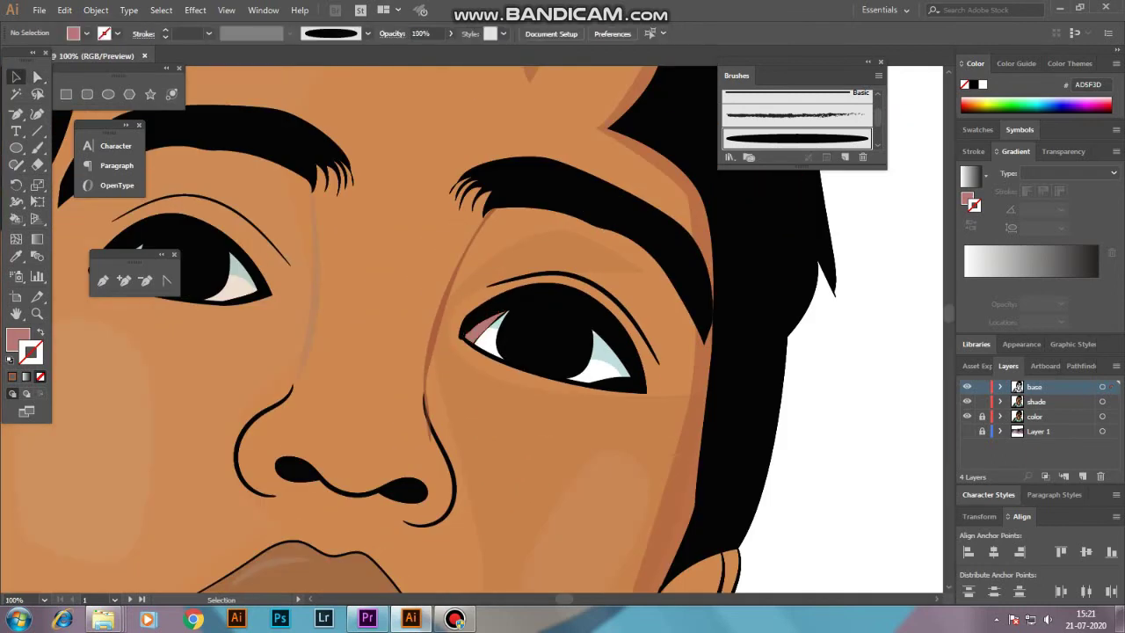
key("ctrl+0")
scroll(563, 317, "up", 5)
left_click(447, 307)
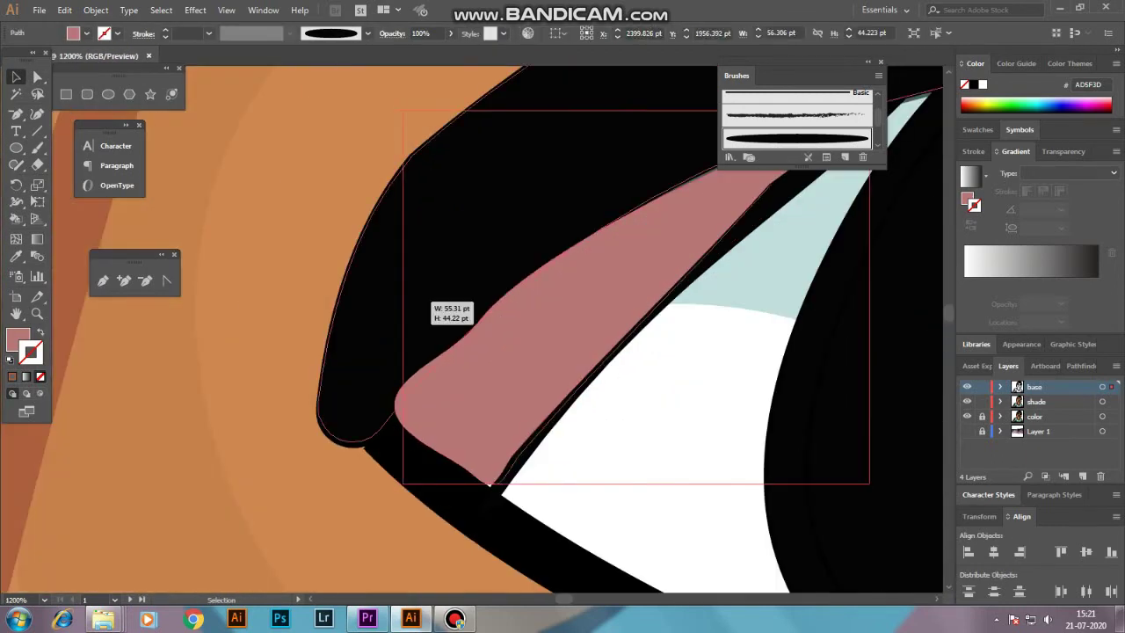
key("a")
left_click(879, 246)
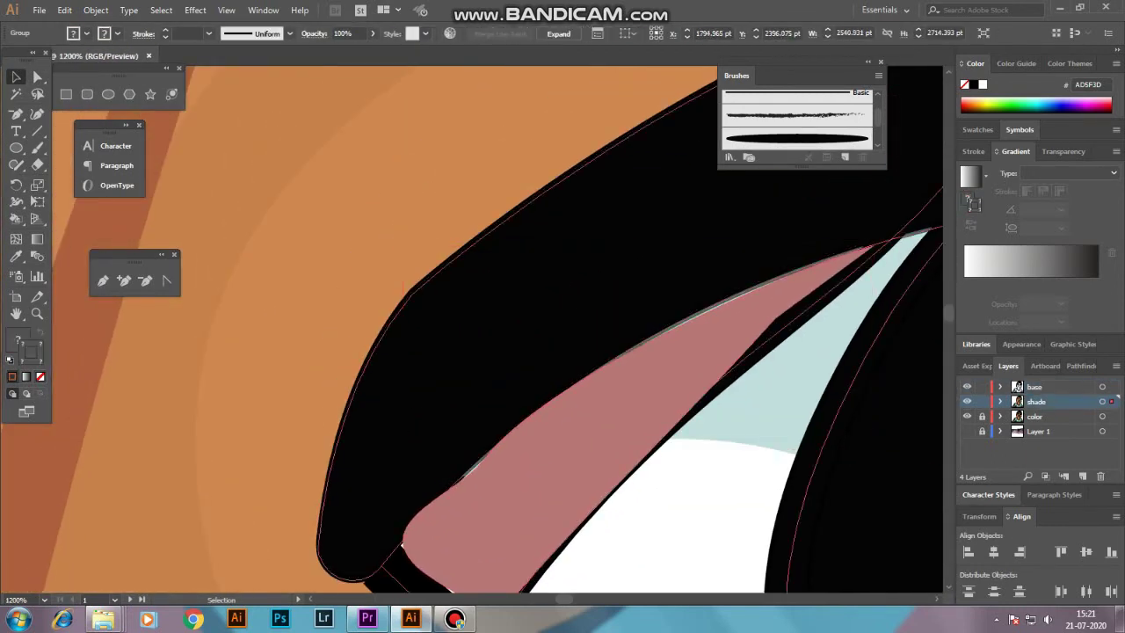
scroll(879, 246, "down", 5)
key("v")
key("ctrl+shift+a")
scroll(492, 342, "up", 4)
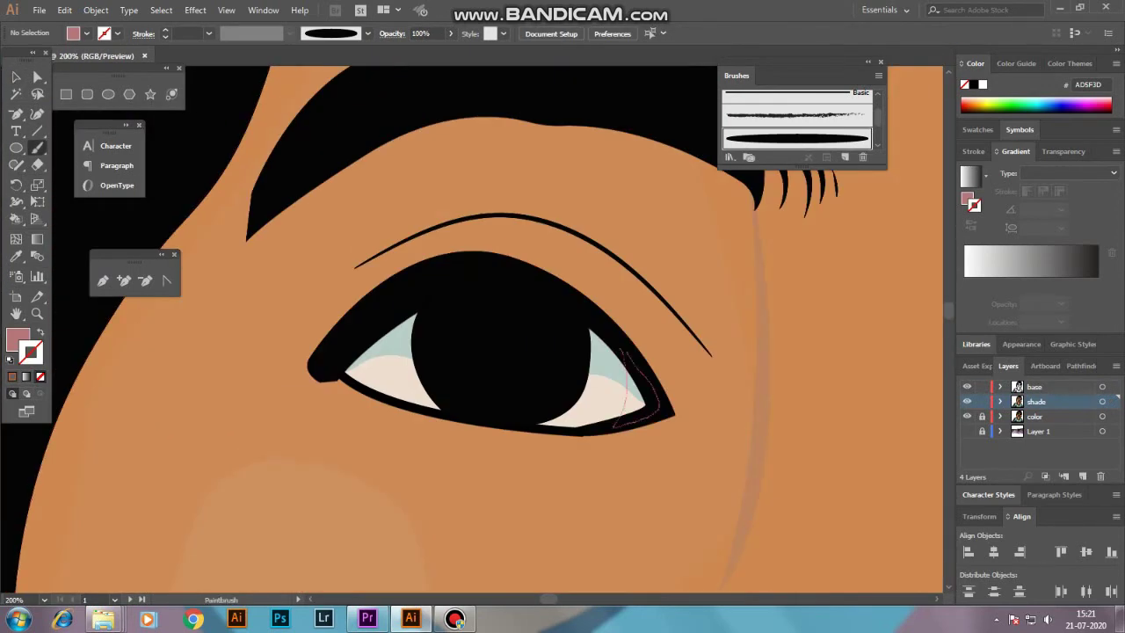
left_click_drag(615, 423, 603, 434)
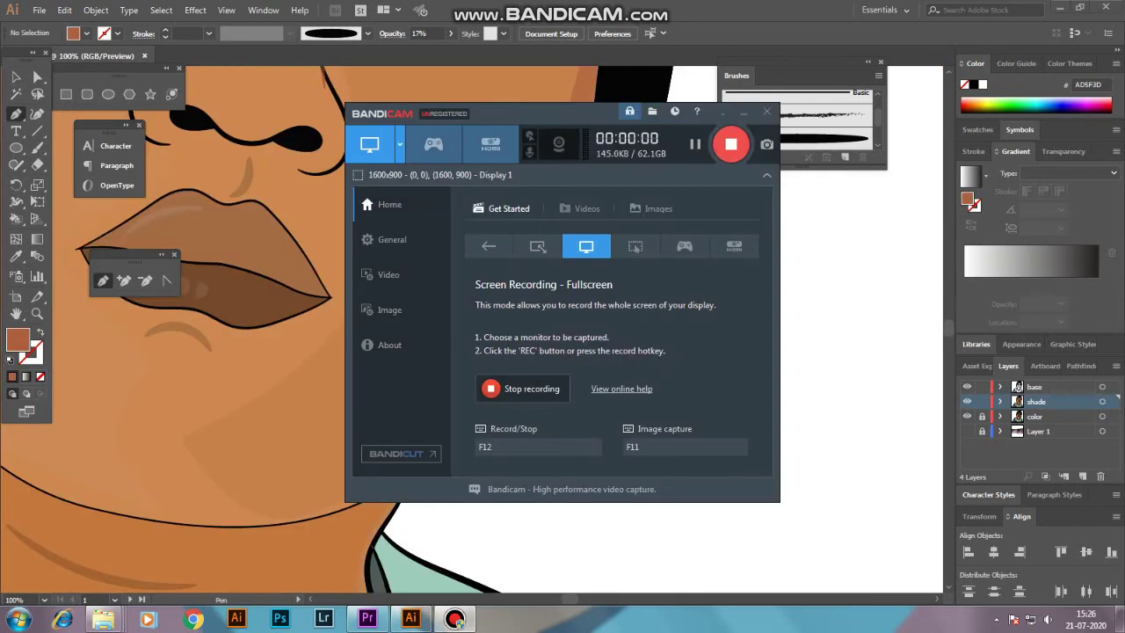
Step: Draw a curved brown shade along the ear rim from earlobe to top, then deselect it
left_click_drag(521, 429, 636, 430)
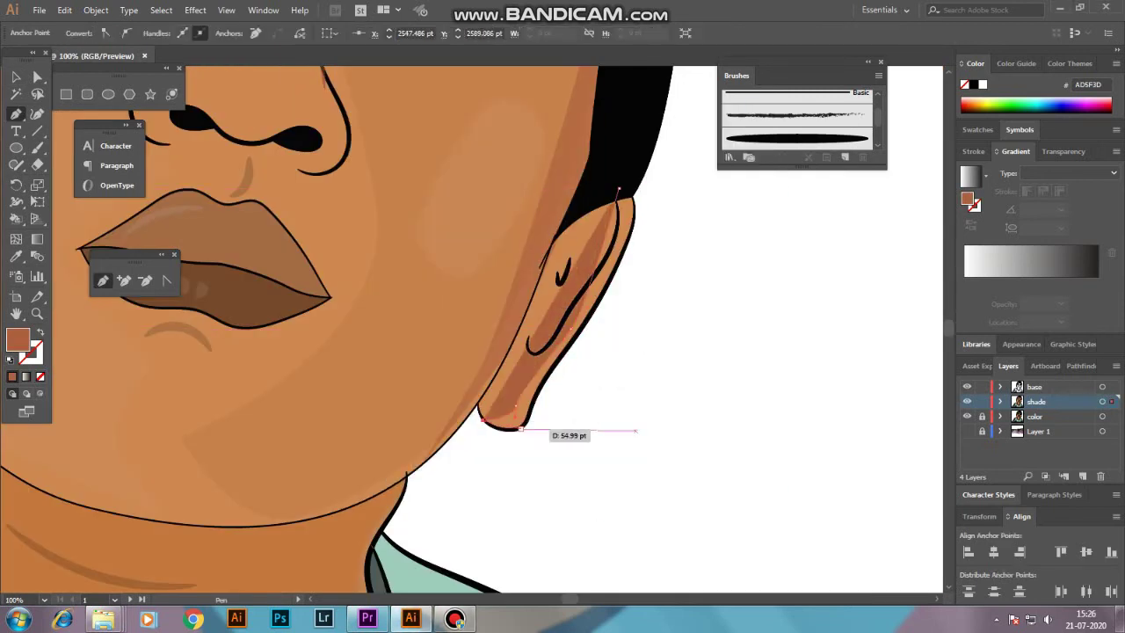
left_click_drag(618, 191, 615, 279)
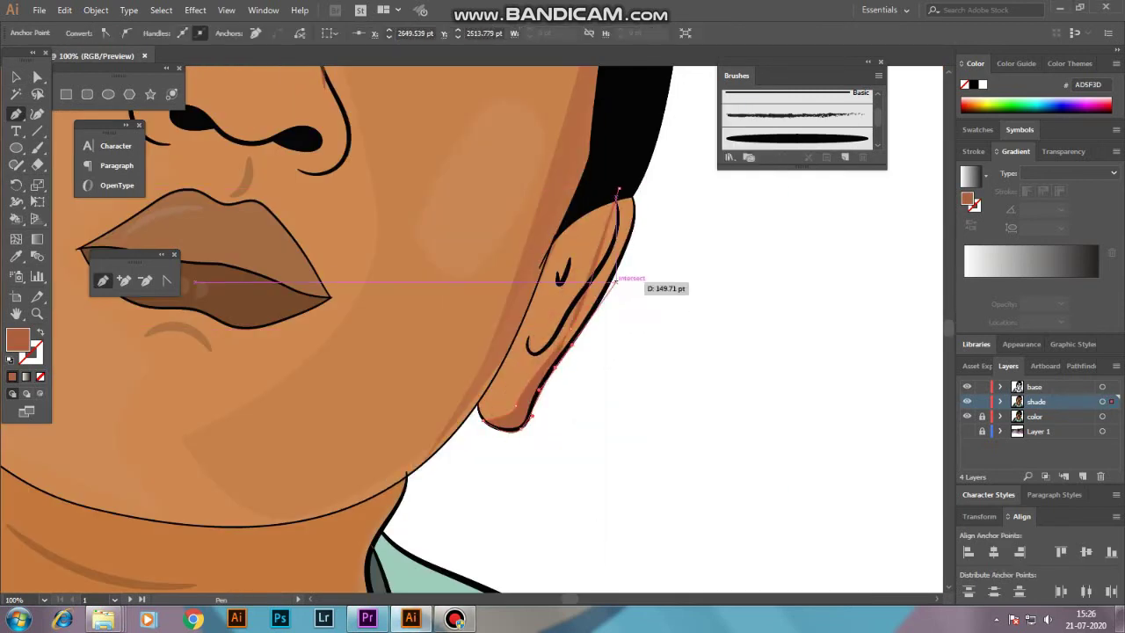
left_click_drag(631, 208, 620, 188)
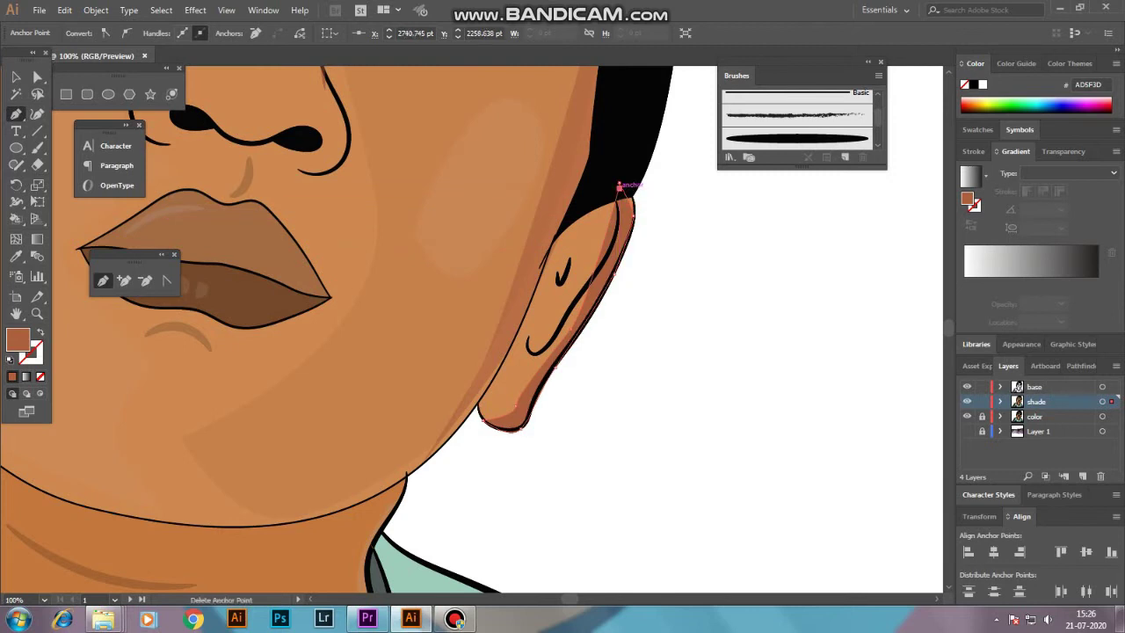
left_click(623, 257, "ctrl")
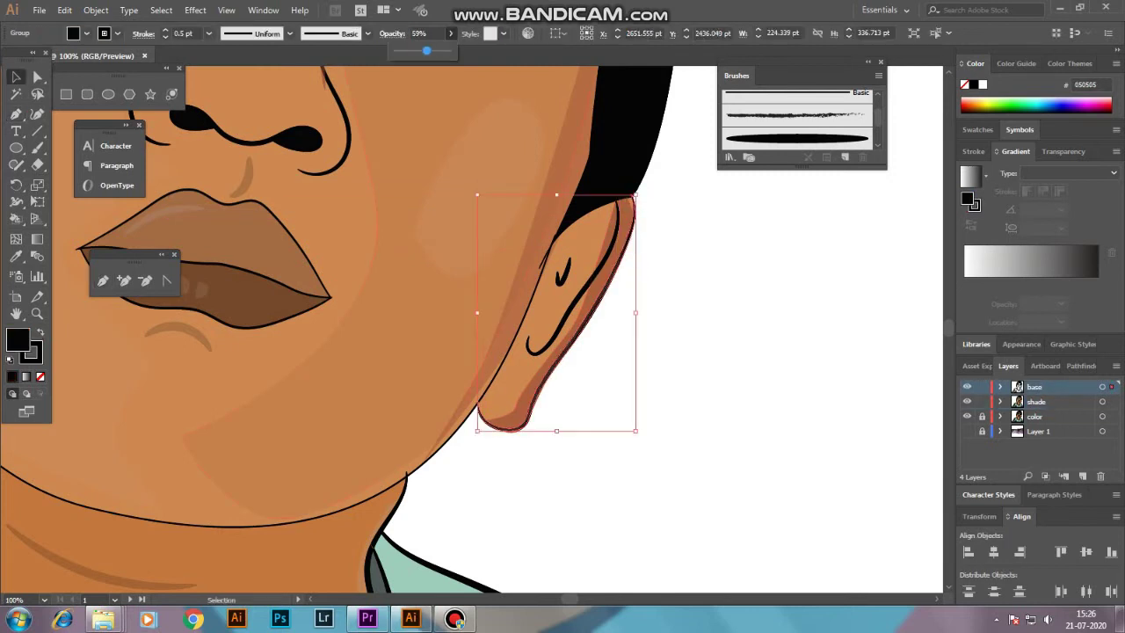
left_click(475, 462)
scroll(475, 463, "down", 2)
left_click(492, 435)
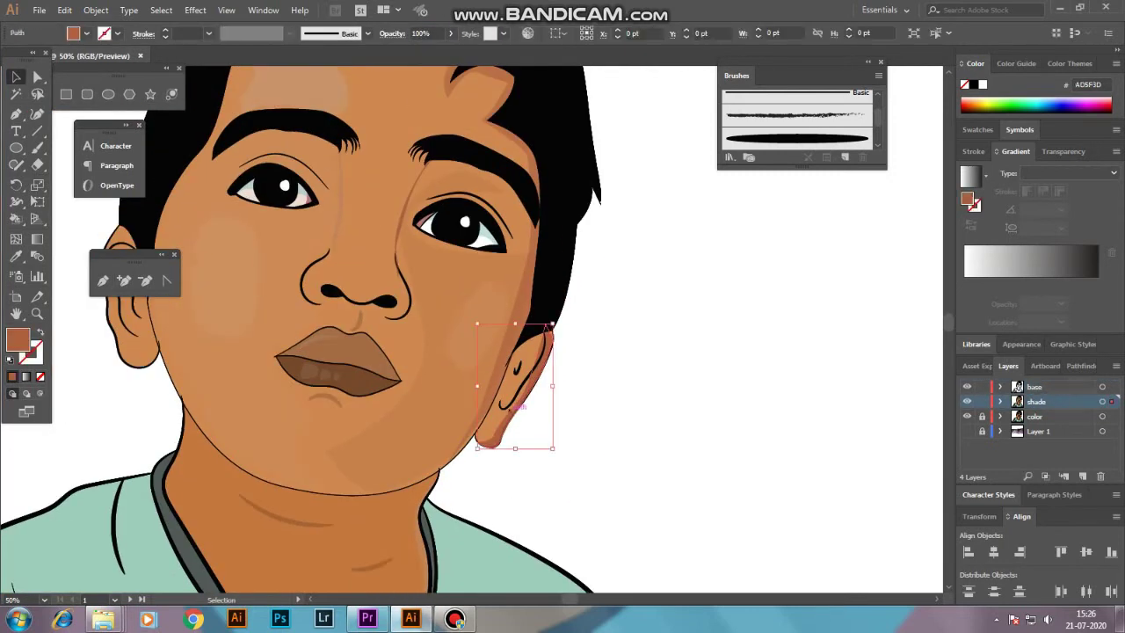
left_click(697, 420)
scroll(697, 420, "down", 2)
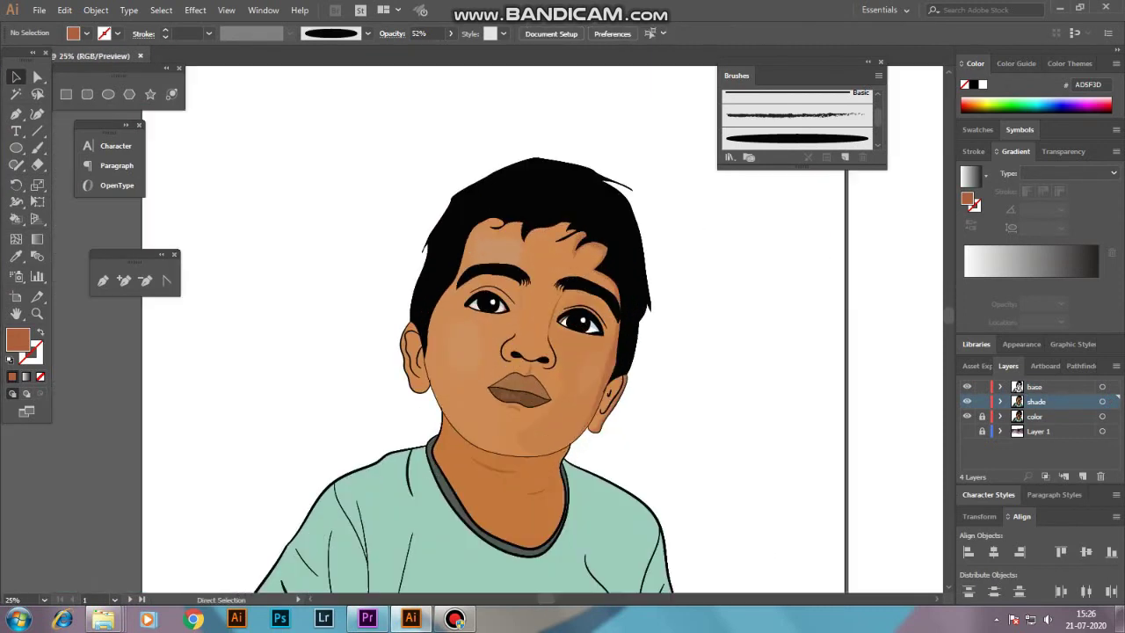
Step: Select the cheek highlight and draw a short Pen path down the cheek
scroll(464, 352, "up", 5)
left_click(464, 352)
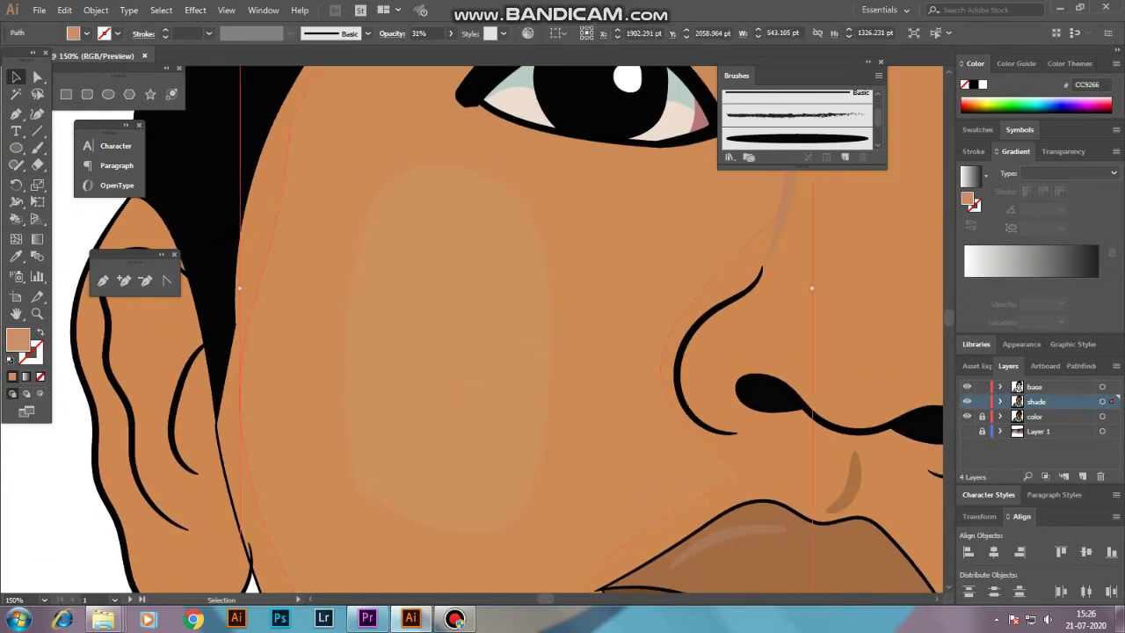
left_click(420, 226)
left_click(401, 350)
left_click(405, 383)
left_click(409, 416)
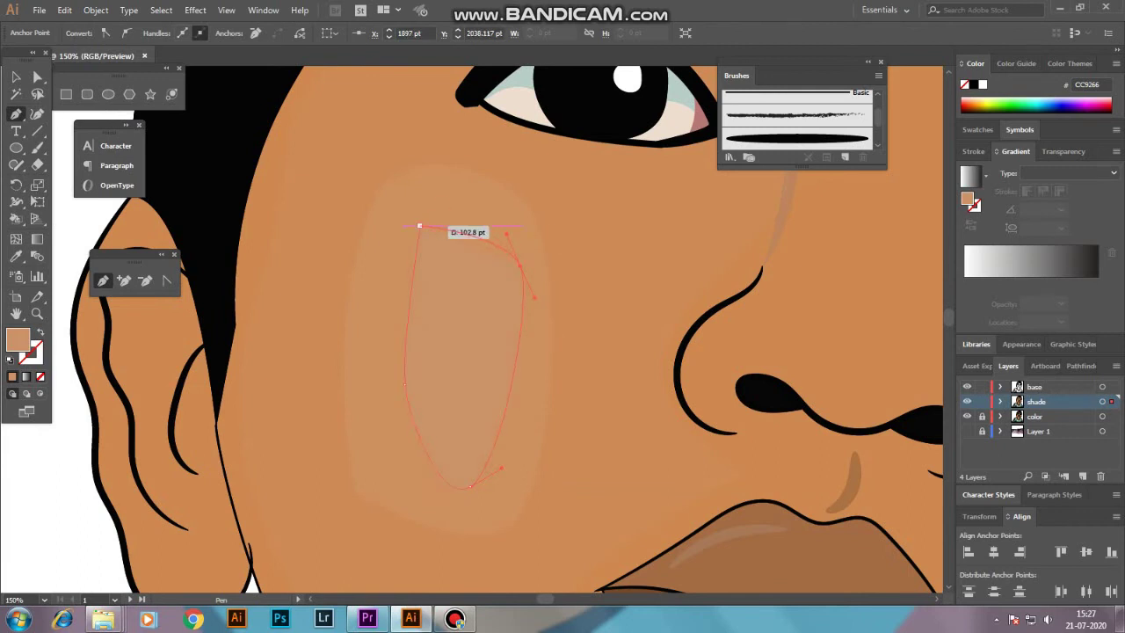
key("v")
scroll(434, 342, "down", 3)
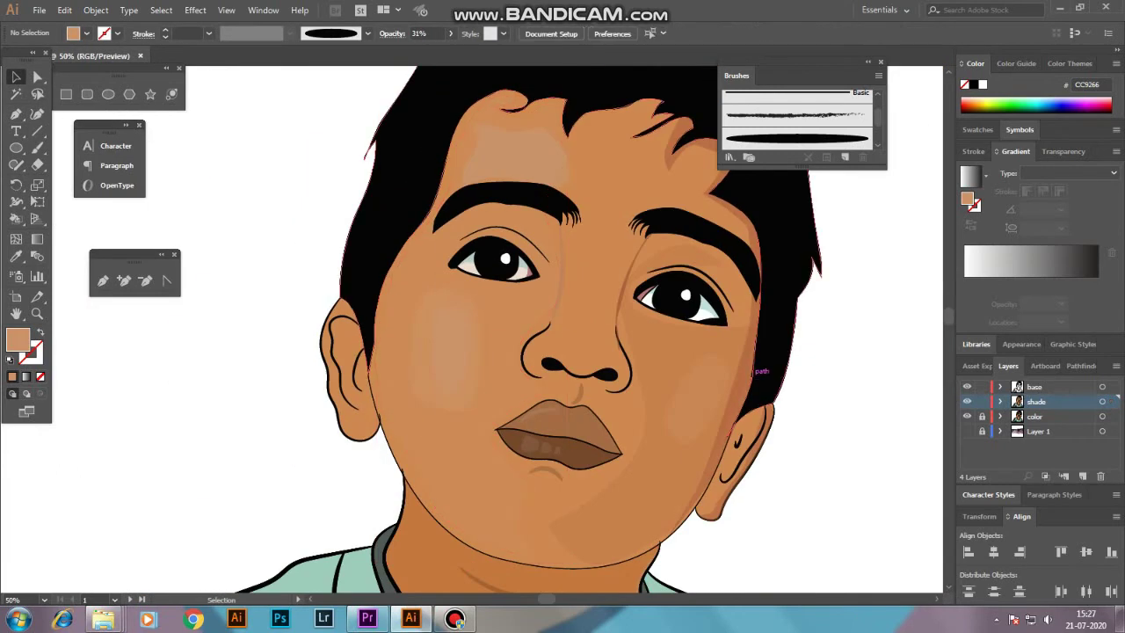
scroll(475, 314, "up", 3)
scroll(475, 329, "up", 3)
Step: Draw a closed nose-bridge shade path from the eyebrow's end down beside the nose
left_click(616, 142)
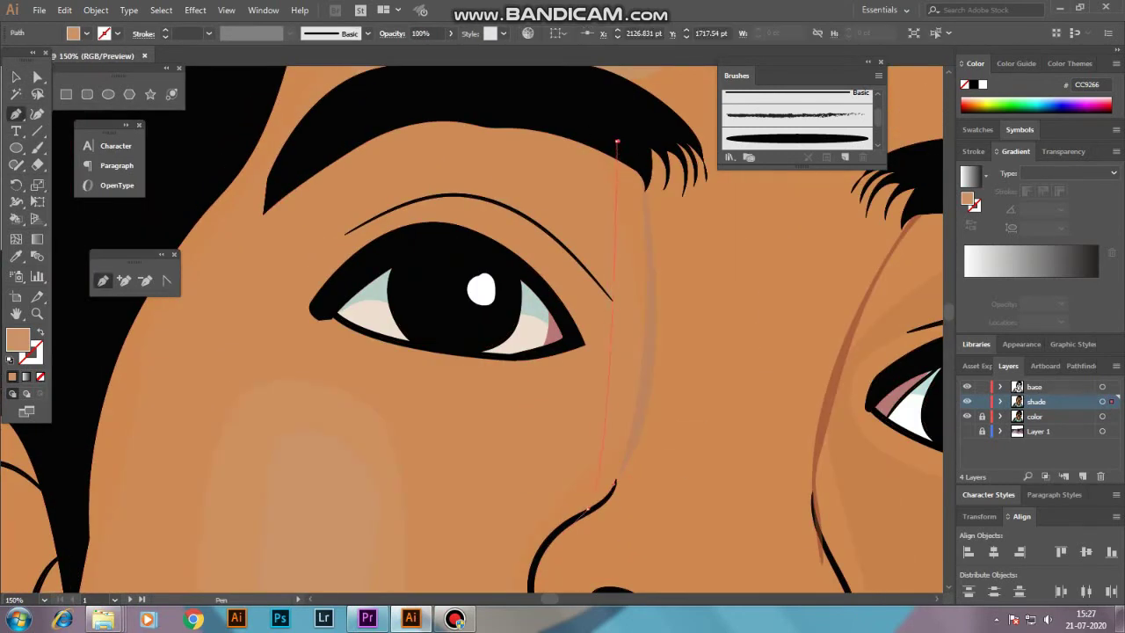
scroll(615, 264, "down", 2)
left_click_drag(589, 396, 675, 266)
scroll(620, 366, "up", 3)
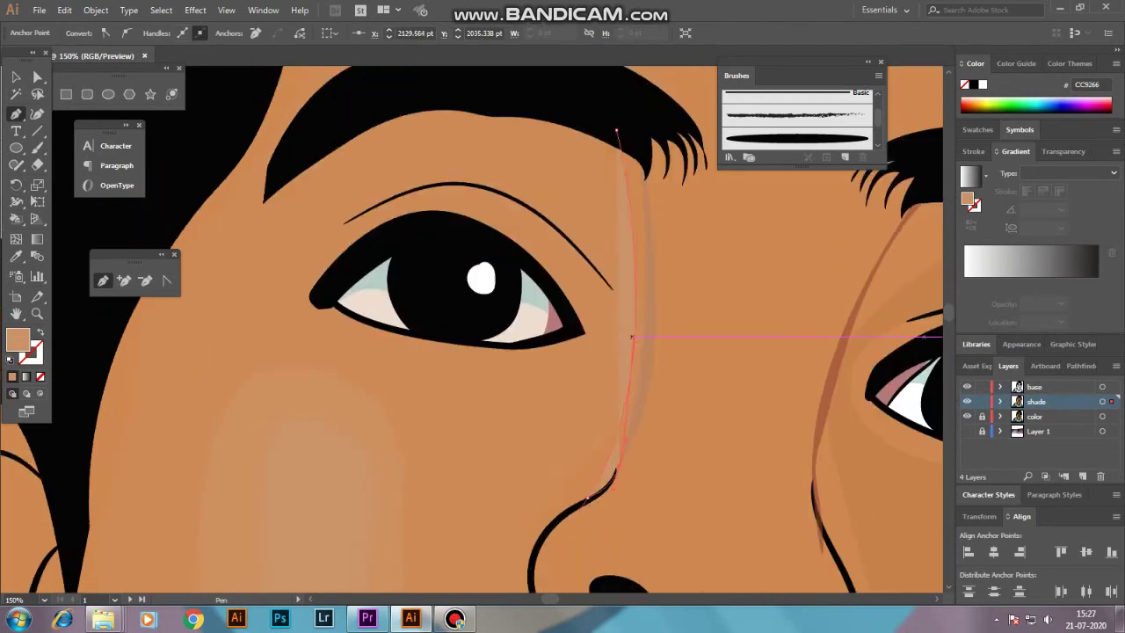
scroll(617, 180, "up", 3)
scroll(615, 329, "down", 3)
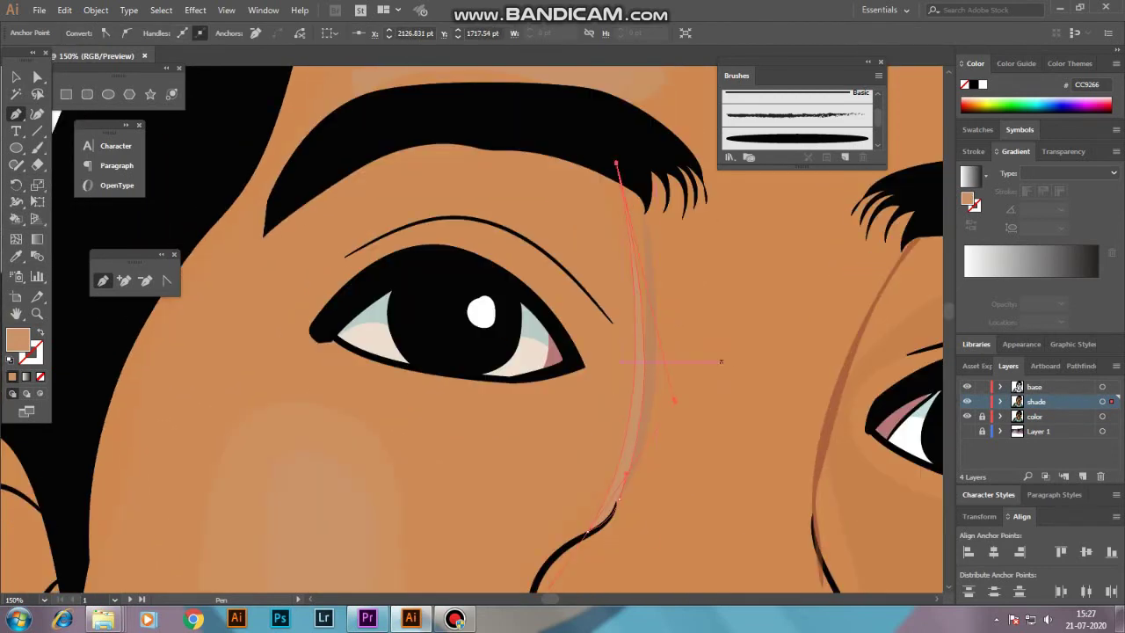
left_click(615, 163)
key("v")
Step: Shift the nose shade's top anchor slightly right, then deselect and view the whole face
key("a")
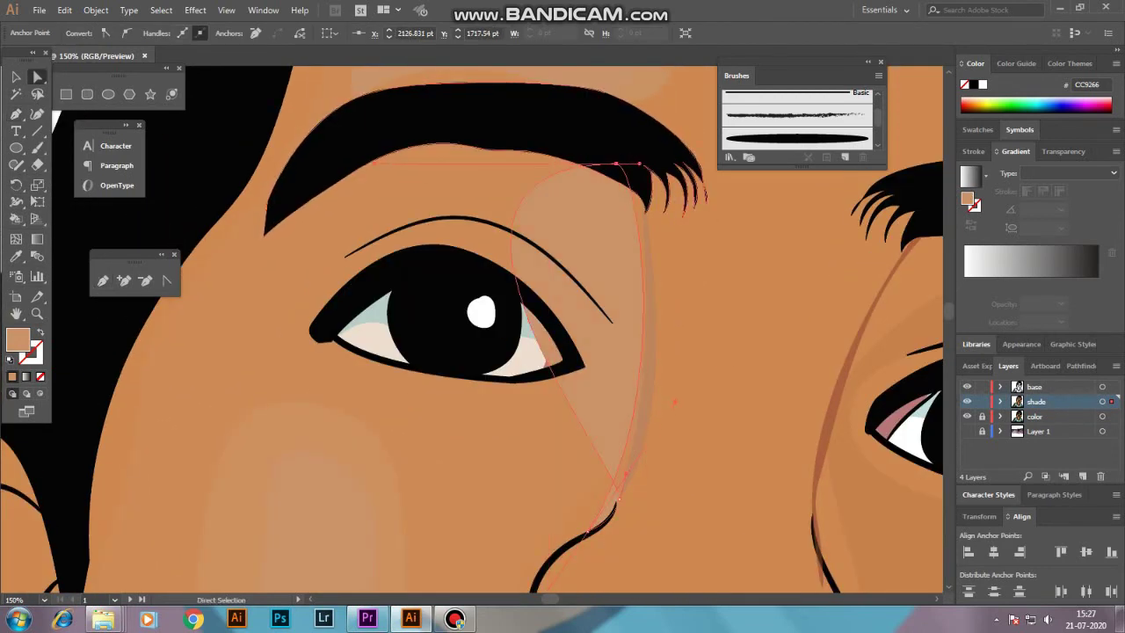
left_click_drag(615, 163, 627, 163)
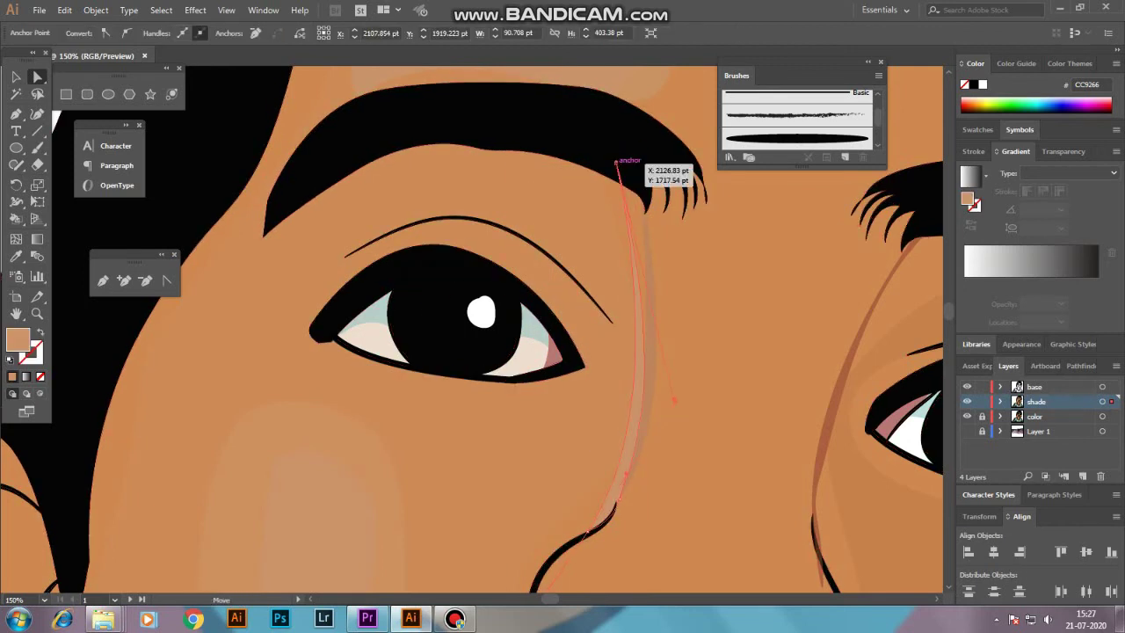
key("v")
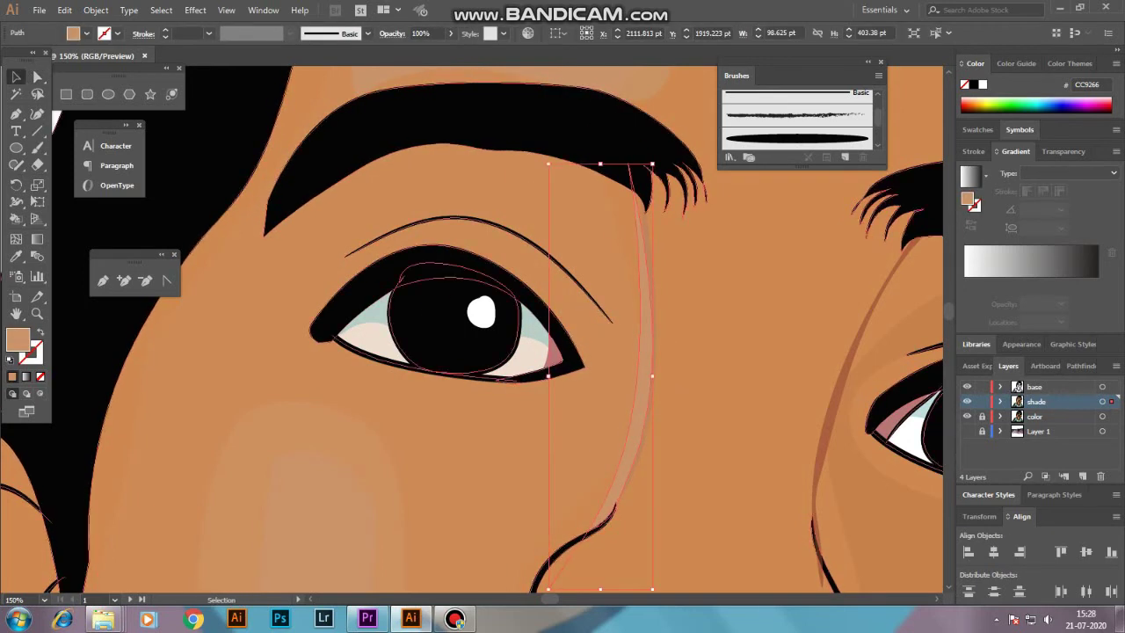
double_click(18, 339)
key("Escape")
key("ctrl+shift+a")
key("ctrl+minus")
key("ctrl+minus")
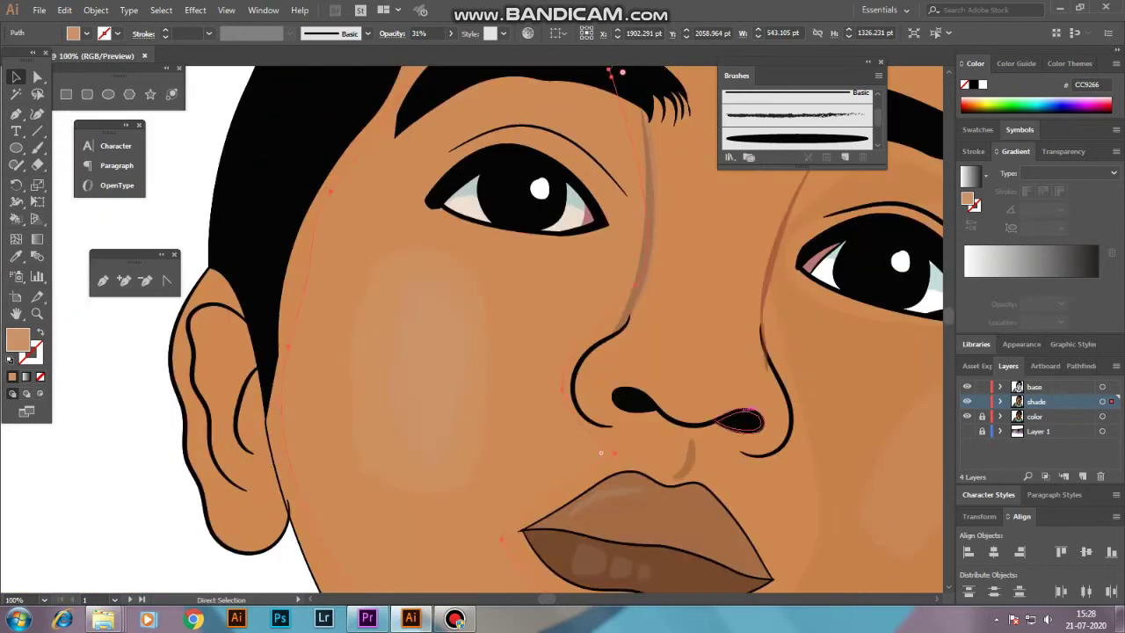
key("ctrl+minus")
scroll(594, 330, "up", 2)
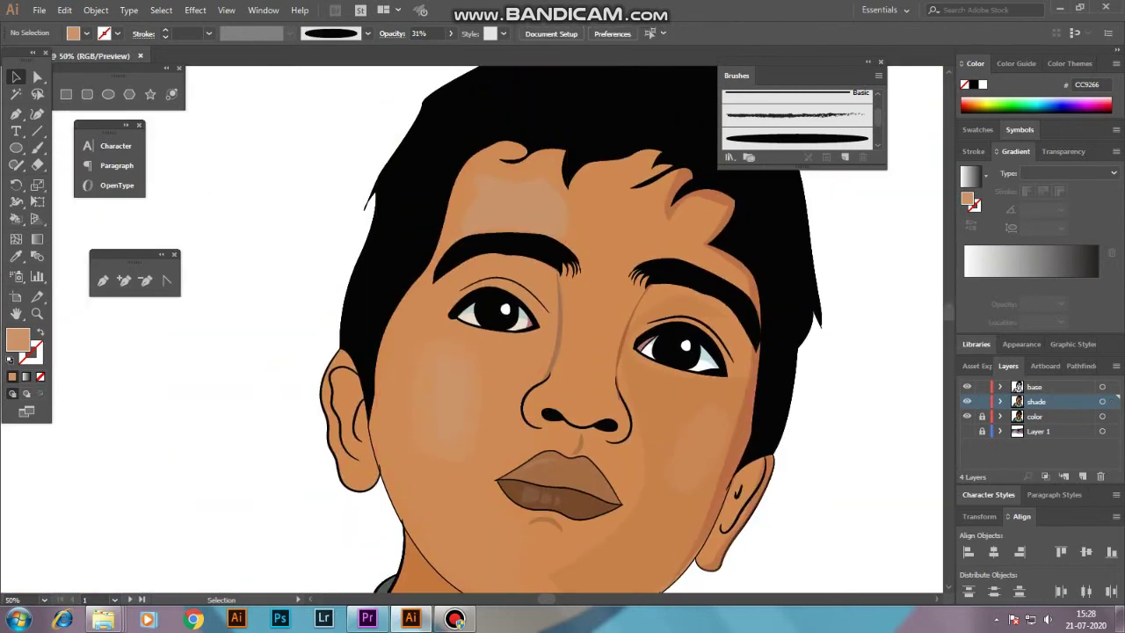
Step: Fill the small shape inside the left eye's pupil dark brown
scroll(545, 330, "down", 3)
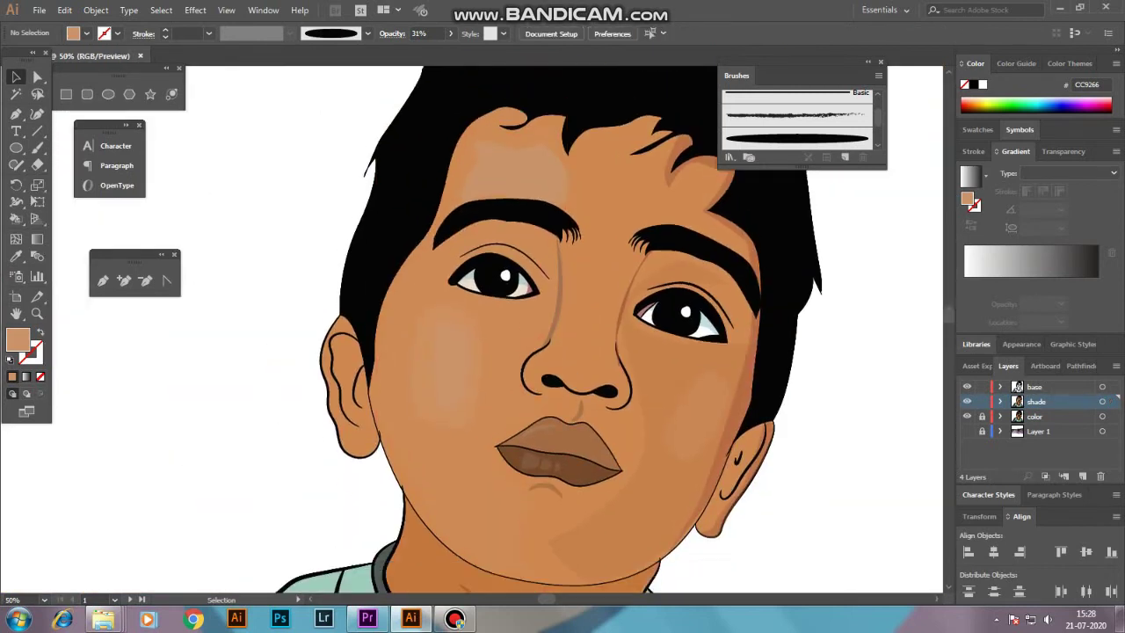
key("ctrl+plus")
key("ctrl+plus")
key("ctrl+plus")
scroll(545, 329, "up", 5)
key("ctrl+plus")
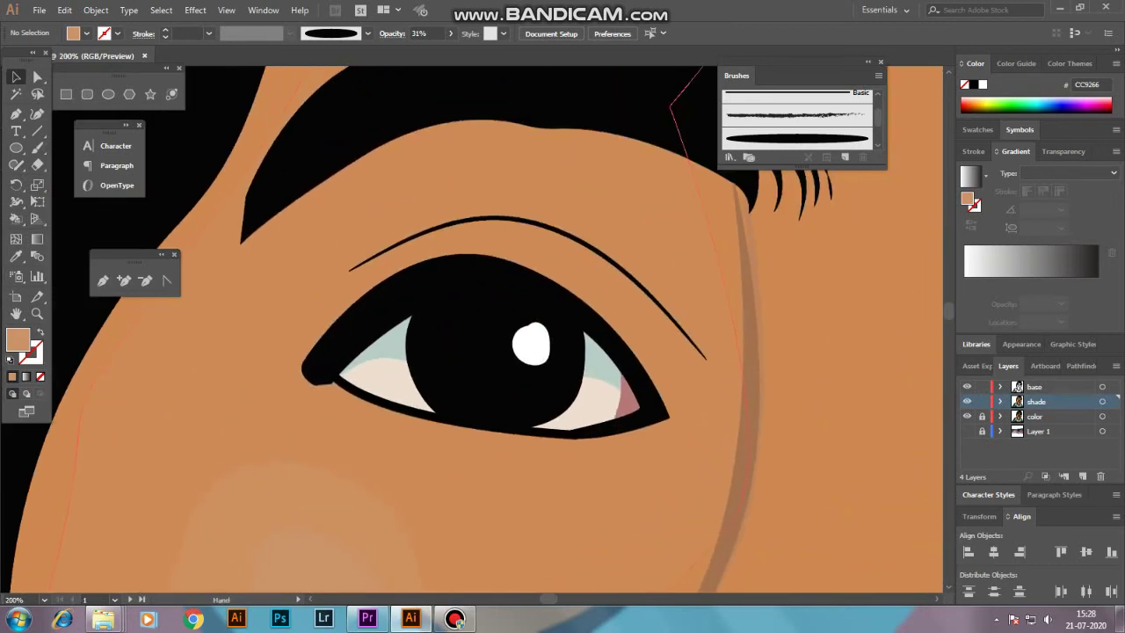
key("b")
key("v")
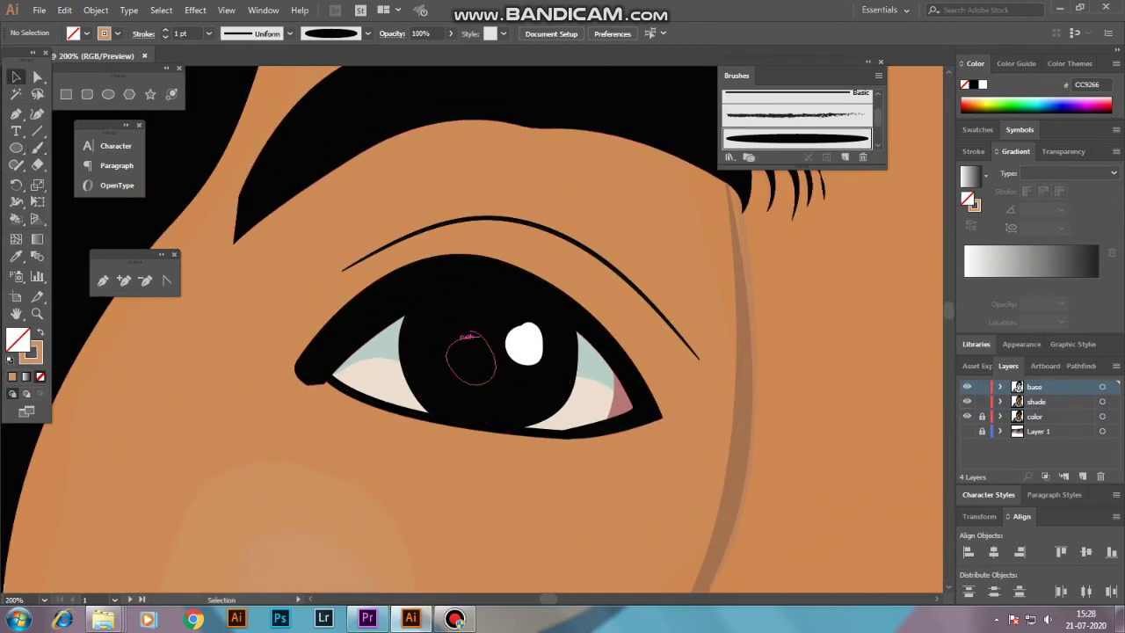
left_click(471, 356)
double_click(18, 338)
left_click(726, 218)
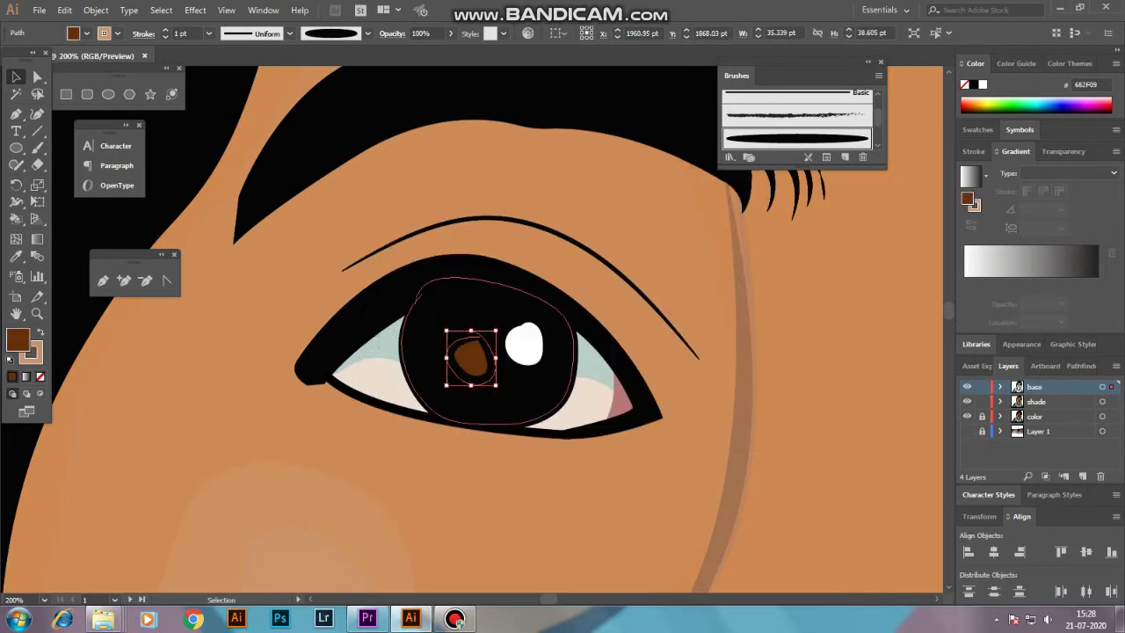
Step: Draw a small near-black circle inside the pupil
key("a")
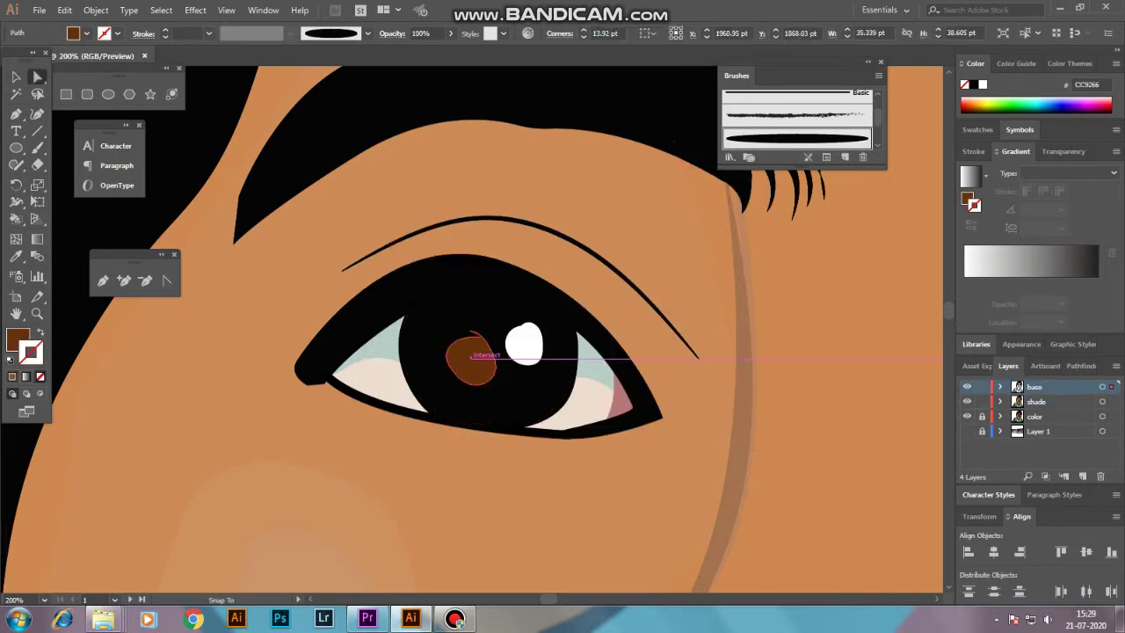
left_click(675, 109)
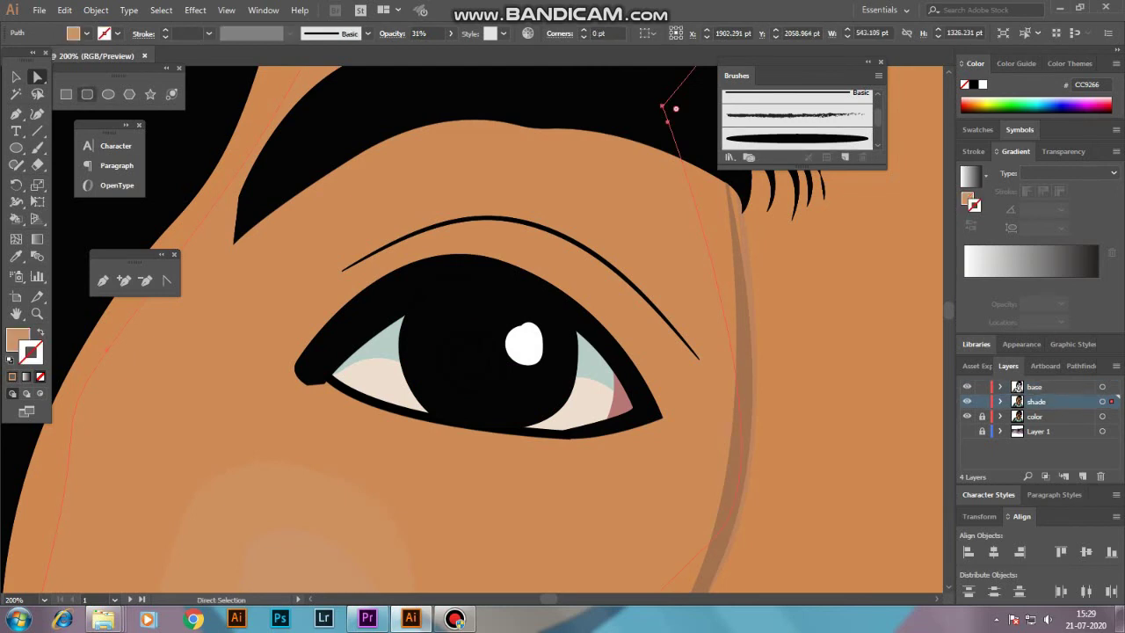
key("l")
left_click_drag(502, 383, 503, 383)
key("v")
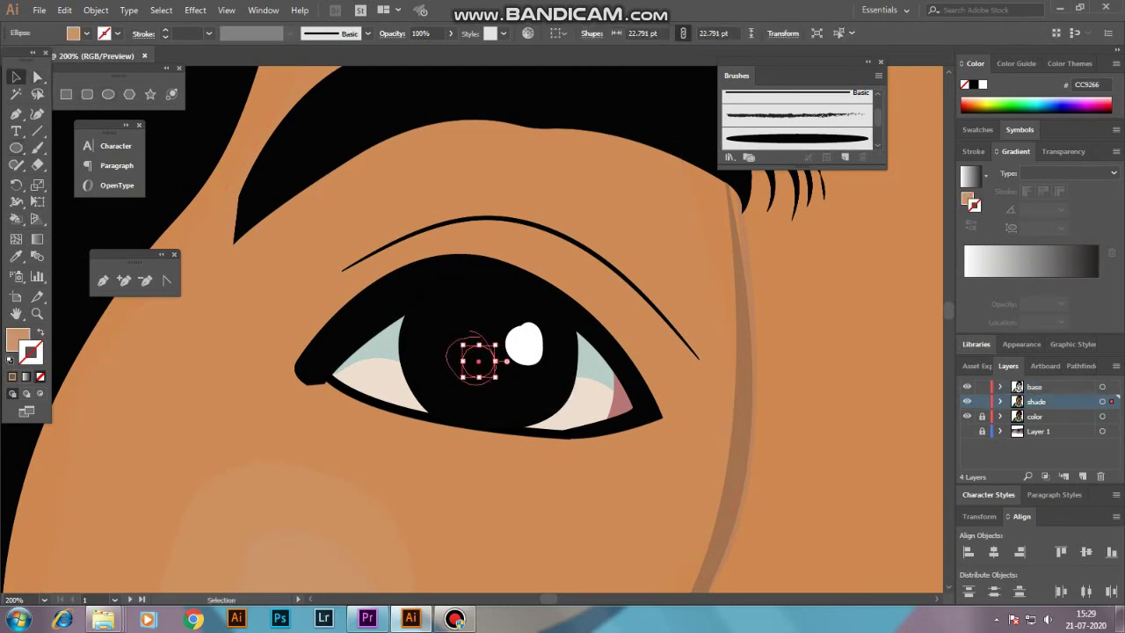
double_click(18, 338)
left_click(726, 219)
left_click(1102, 387)
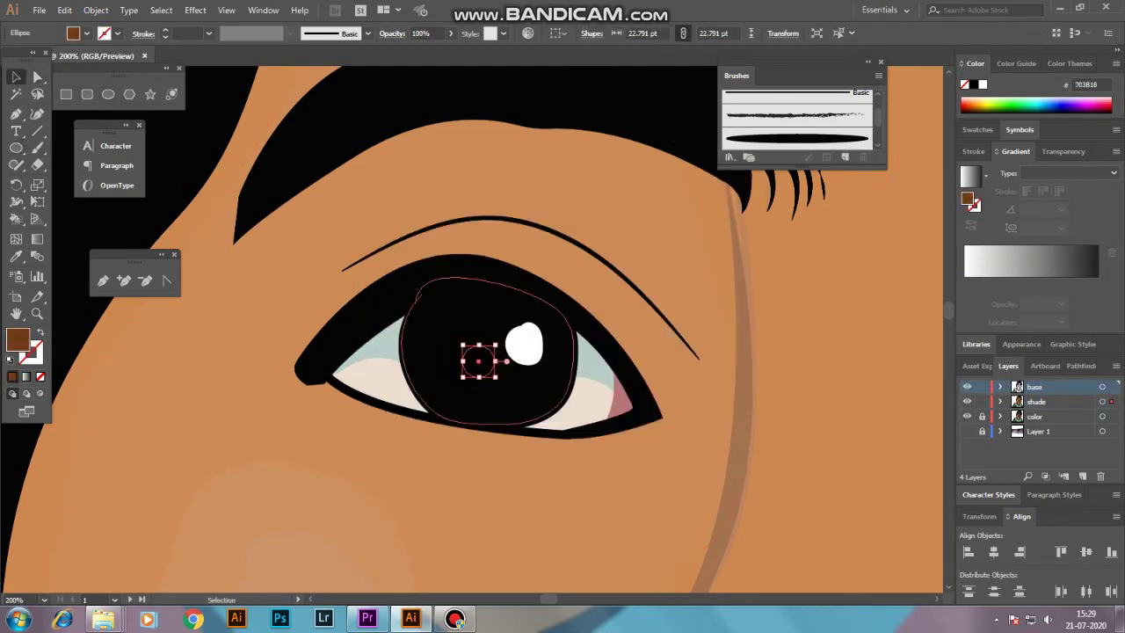
Step: Move the pupil circle down-right, recolour it brown, and shrink the white highlight
key("l")
left_click_drag(478, 360, 492, 365)
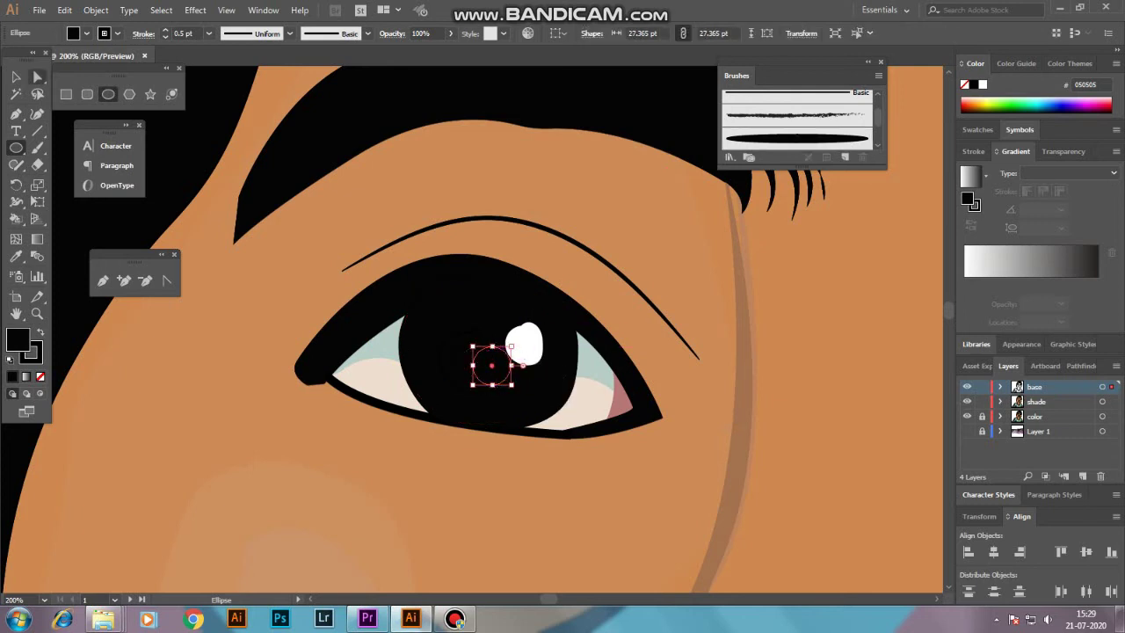
double_click(18, 338)
left_click(515, 301)
left_click(721, 219)
key("ctrl+minus")
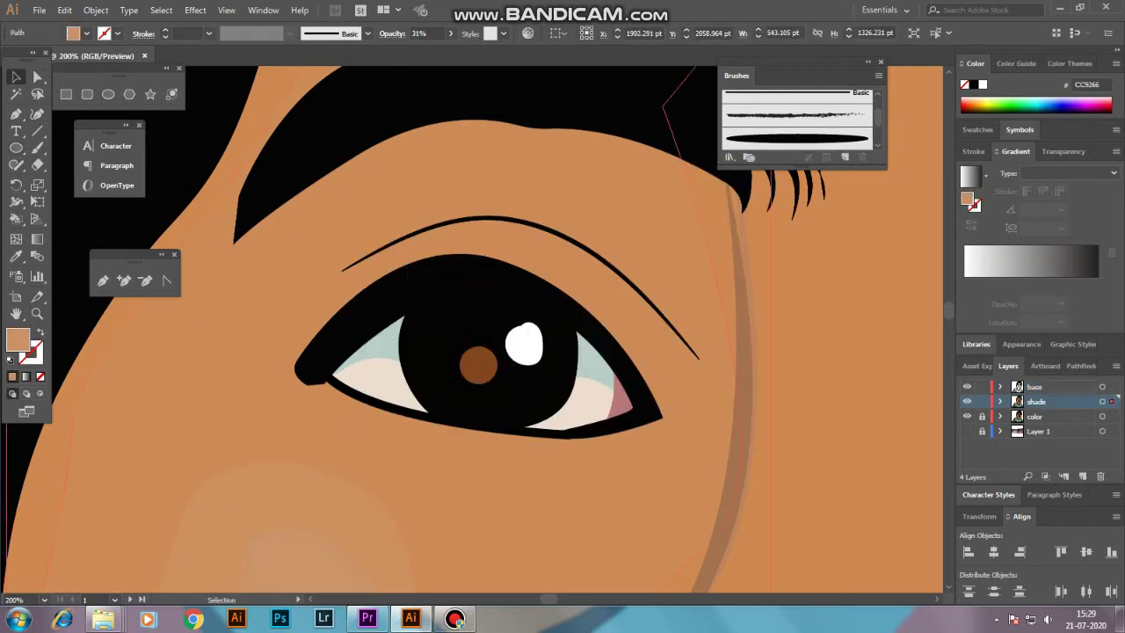
key("ctrl+minus")
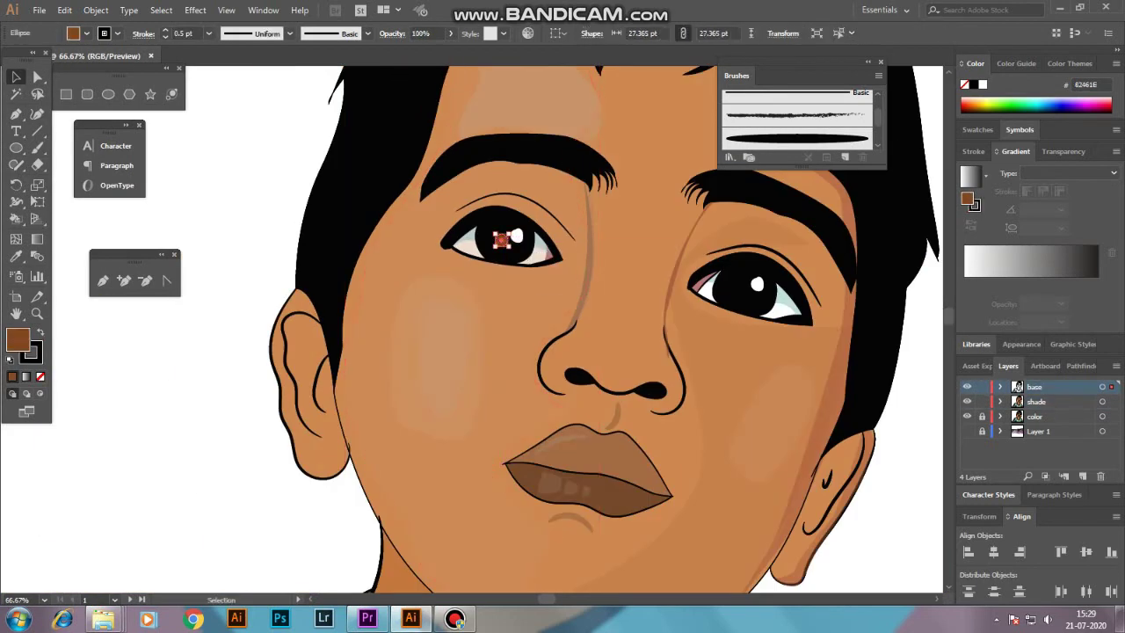
key("ctrl+minus")
key("ctrl+minus")
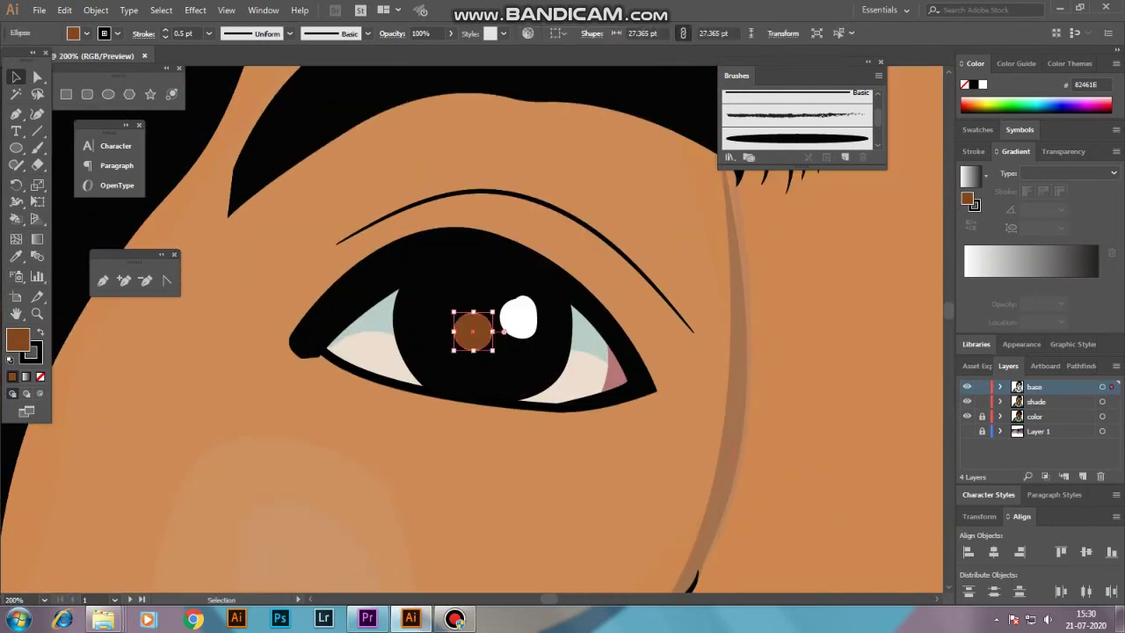
mouse_move(519, 303)
left_mouse_down()
mouse_move(511, 279)
mouse_move(498, 284)
left_mouse_up()
Step: Draw a small white-filled ellipse on the lower part of the pupil
left_click(482, 334)
key("l")
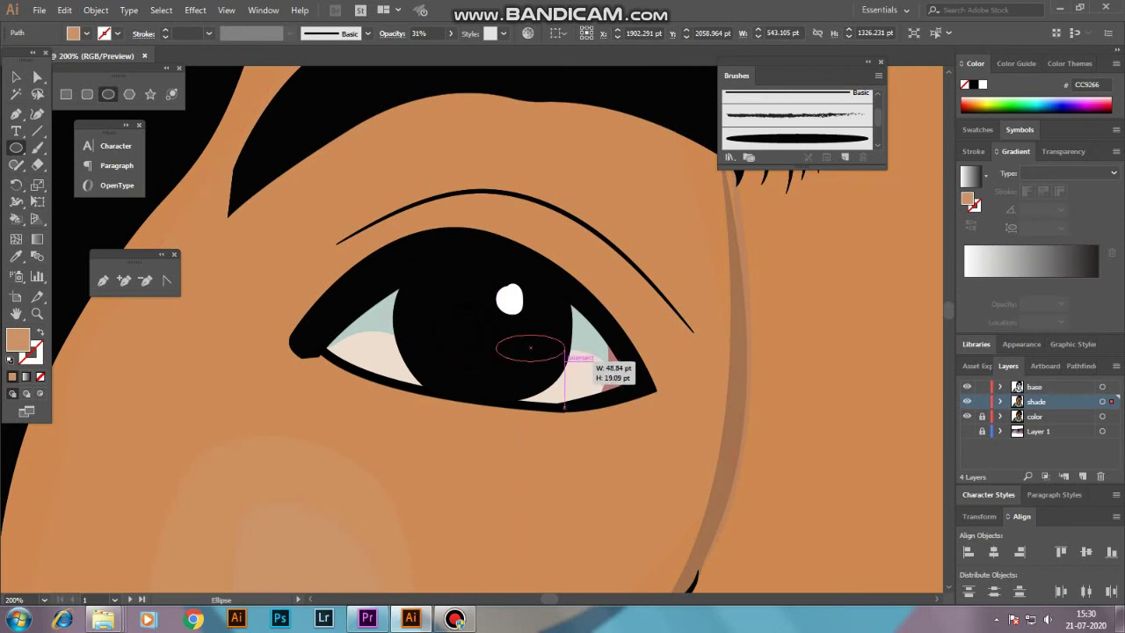
left_click_drag(565, 359, 571, 352)
double_click(18, 338)
left_click(660, 216)
key("ctrl+shift+a")
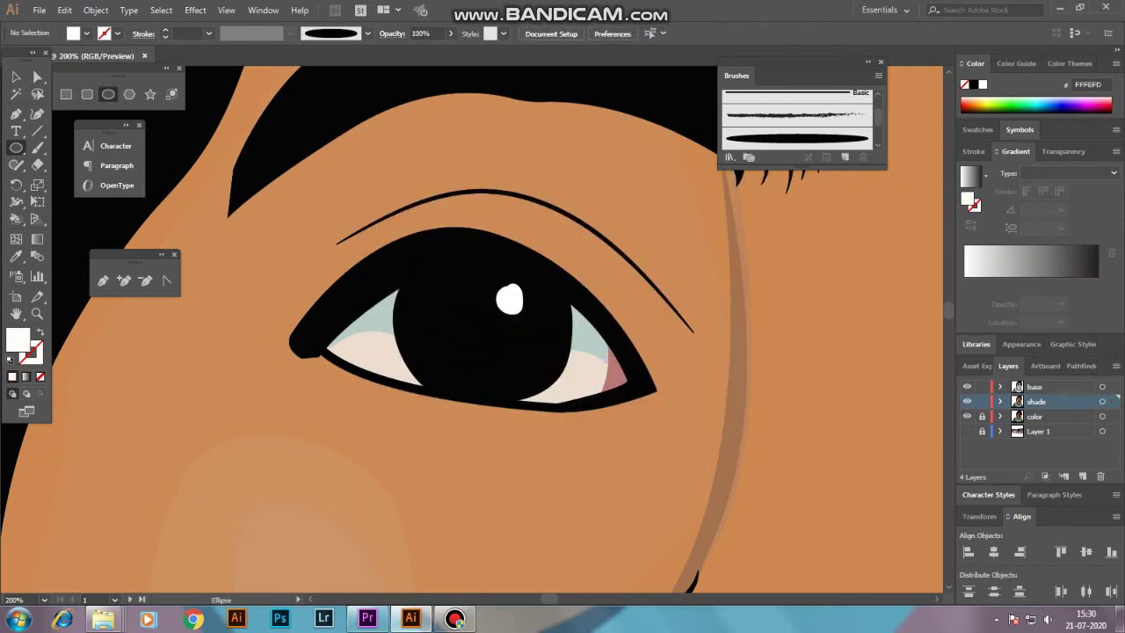
left_click(1035, 387)
Step: Draw a wide white ellipse across the pupil and reshape its anchors into a thin sliver
left_click_drag(542, 350, 554, 348)
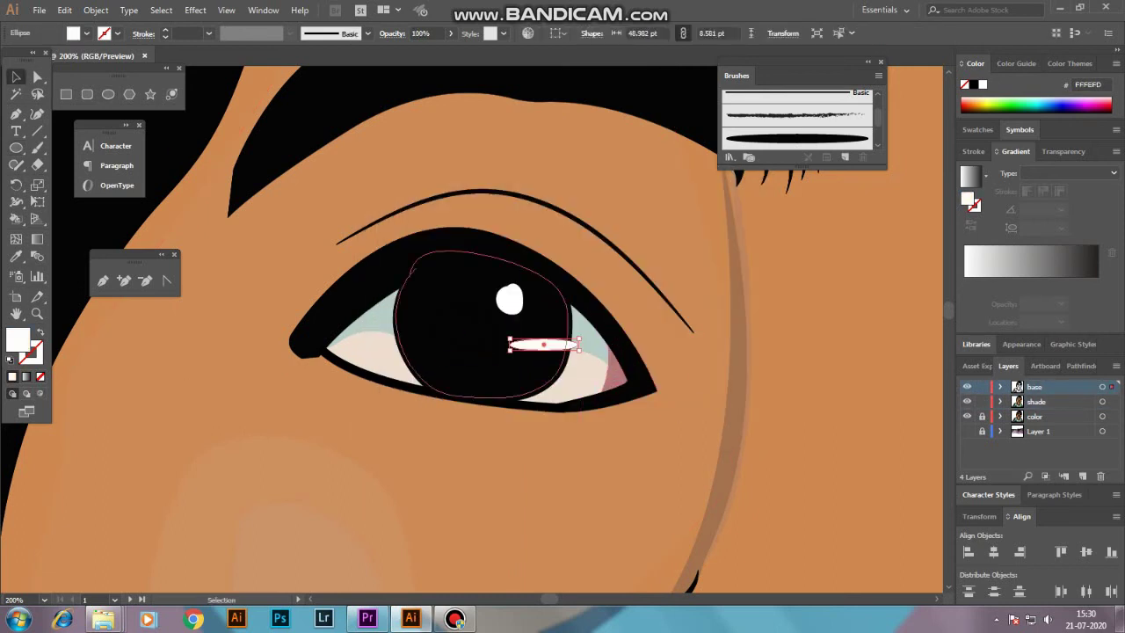
key("a")
key("ctrl+equal")
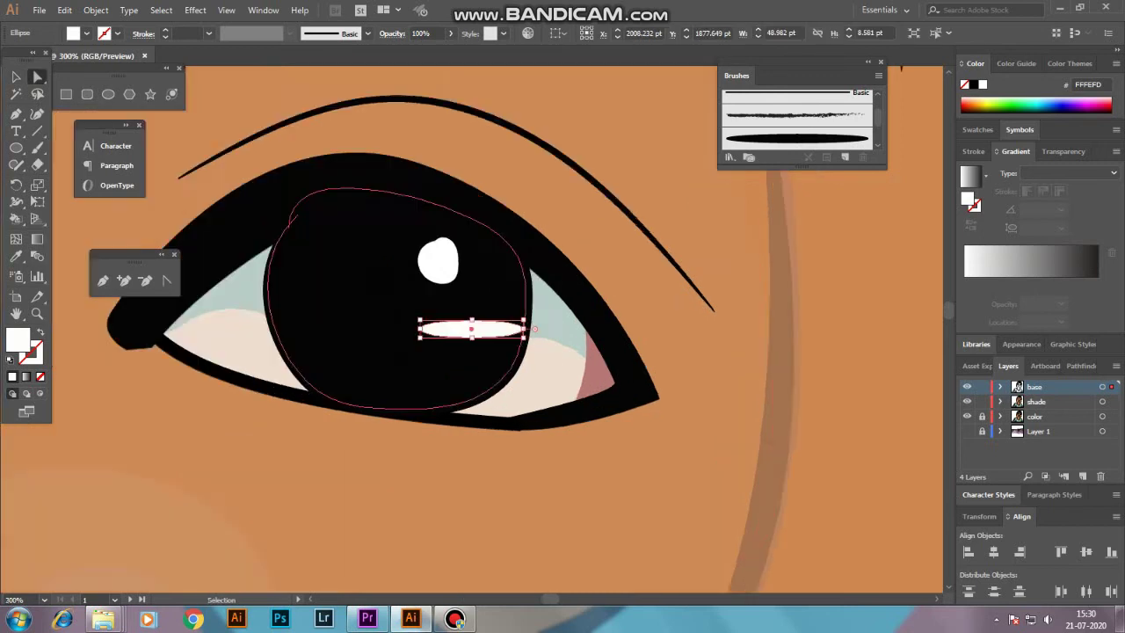
key("ctrl+equal")
key("ctrl+equal")
left_click_drag(571, 327, 586, 341)
left_click_drag(367, 330, 394, 325)
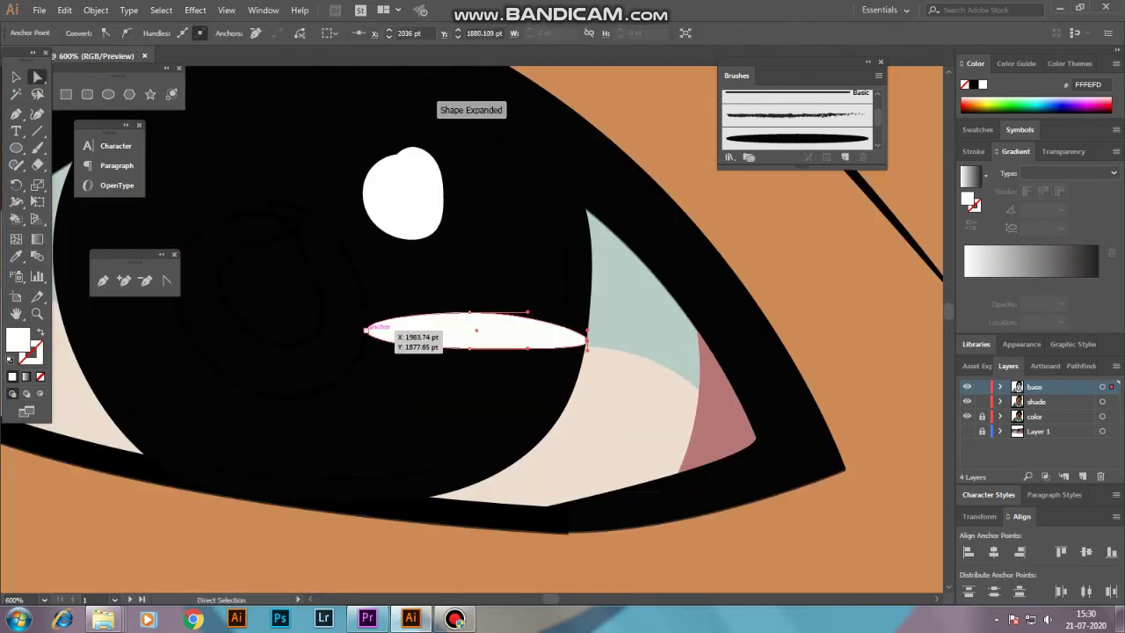
left_click_drag(470, 313, 471, 329)
Step: Nudge the white sliver slightly right, deselect it, and zoom out to the face
key("v")
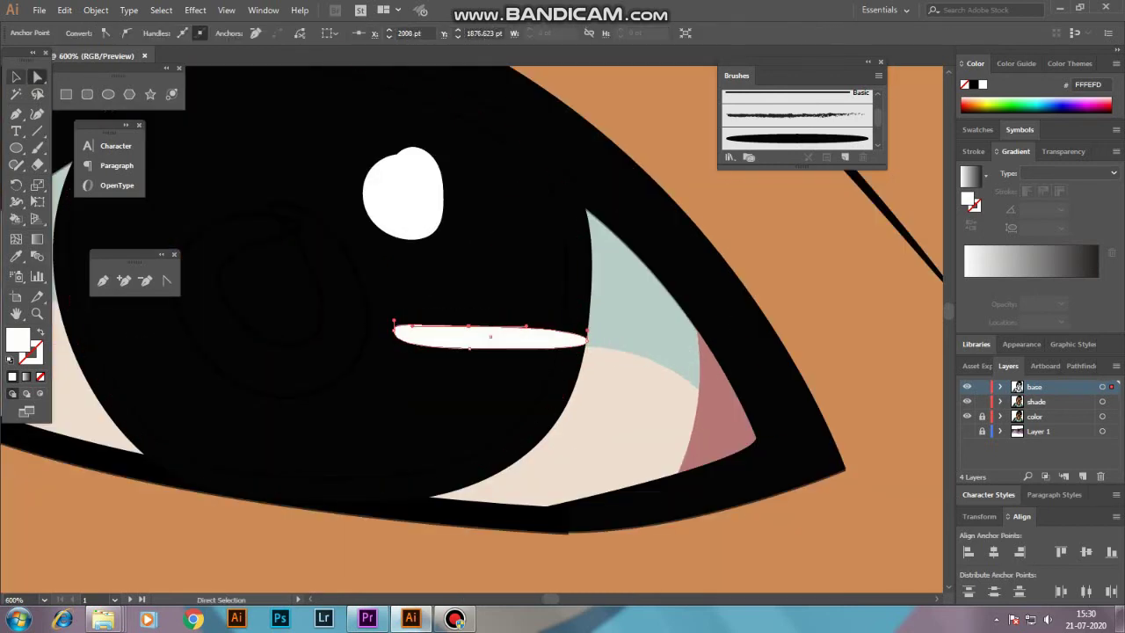
left_click_drag(562, 336, 596, 343)
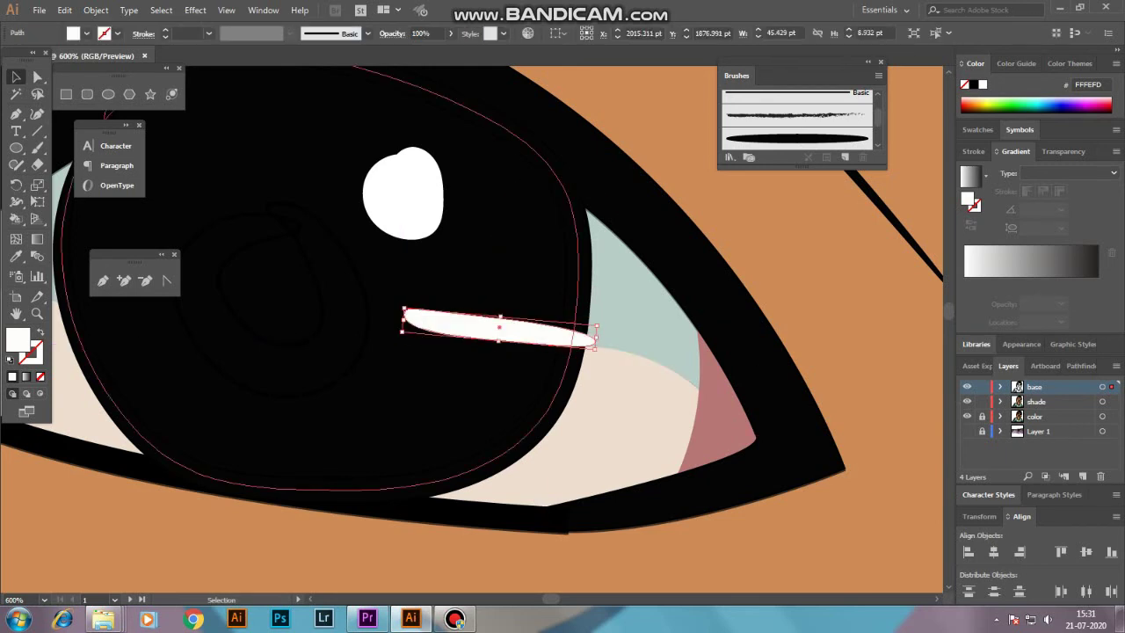
key("ctrl+shift+a")
key("ctrl+minus")
key("ctrl+minus")
key("ctrl+minus")
key("ctrl+minus")
key("ctrl+minus")
key("ctrl+minus")
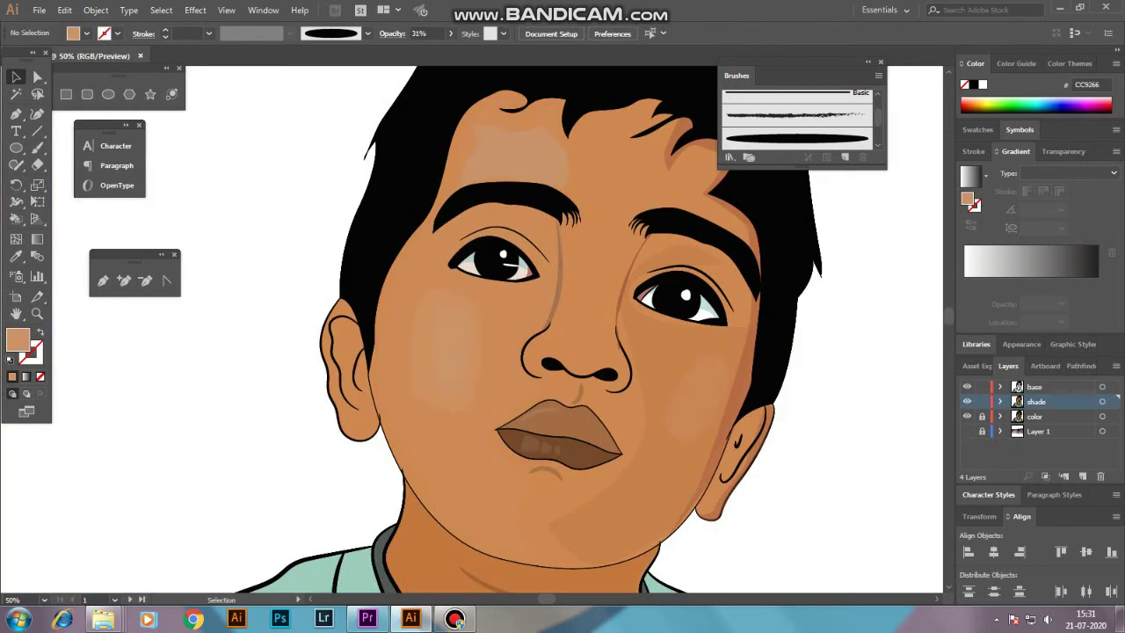
Step: Begin a pen path along the lower lip, then undo the unfinished path
left_click(528, 269)
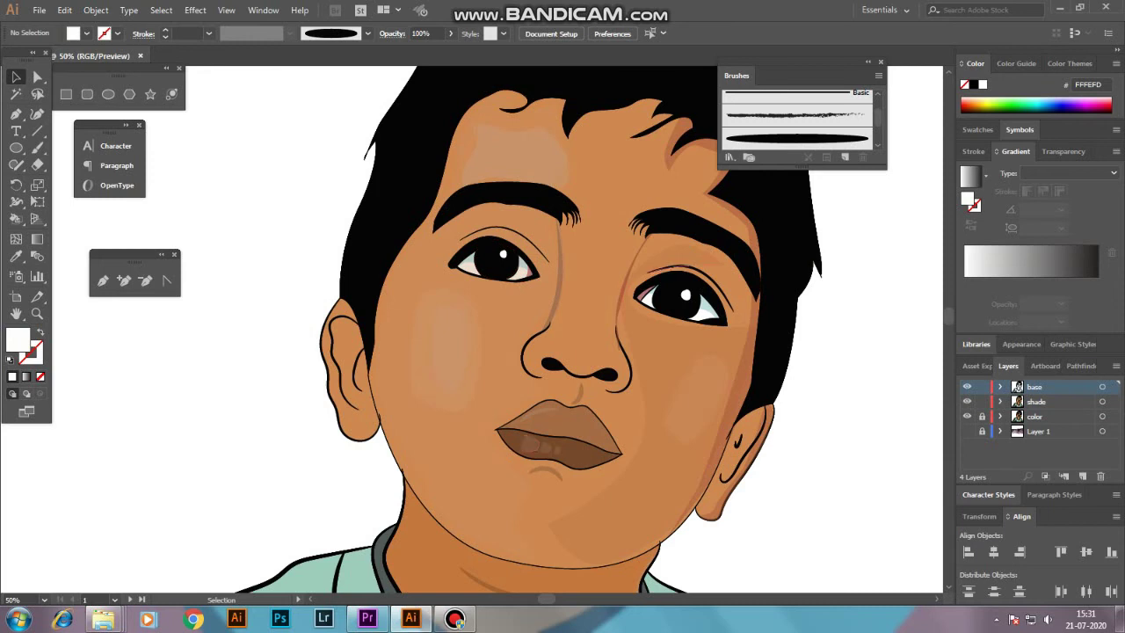
scroll(479, 464, "up", 3)
scroll(501, 352, "right", 5)
key("p")
left_click(316, 313)
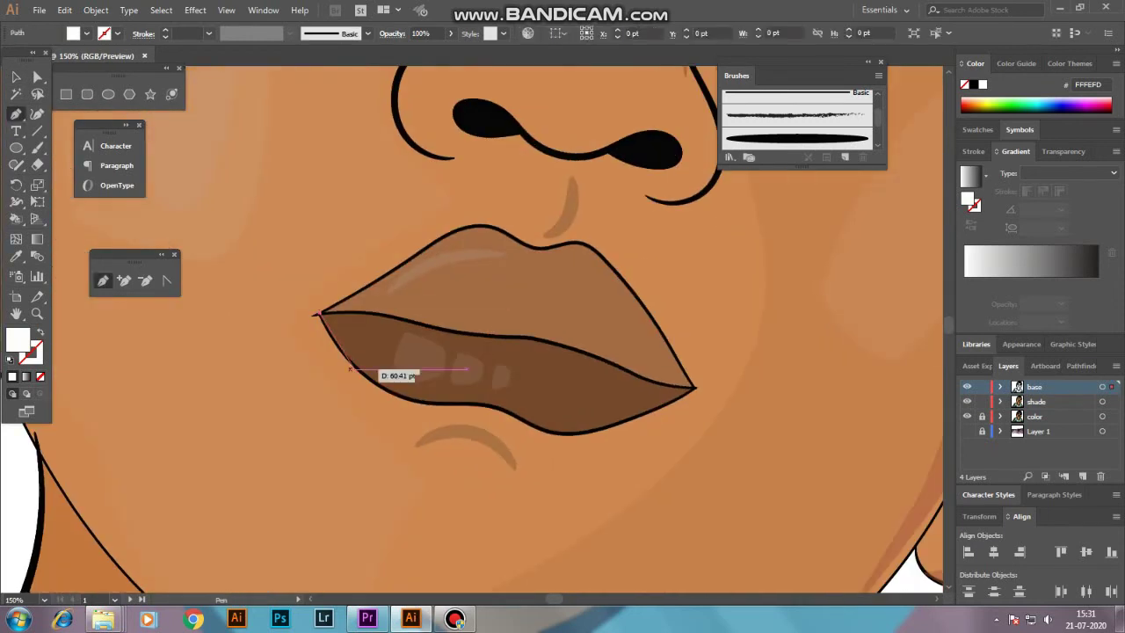
left_click_drag(427, 401, 451, 402)
key("ctrl+z")
key("ctrl+z")
key("ctrl+z")
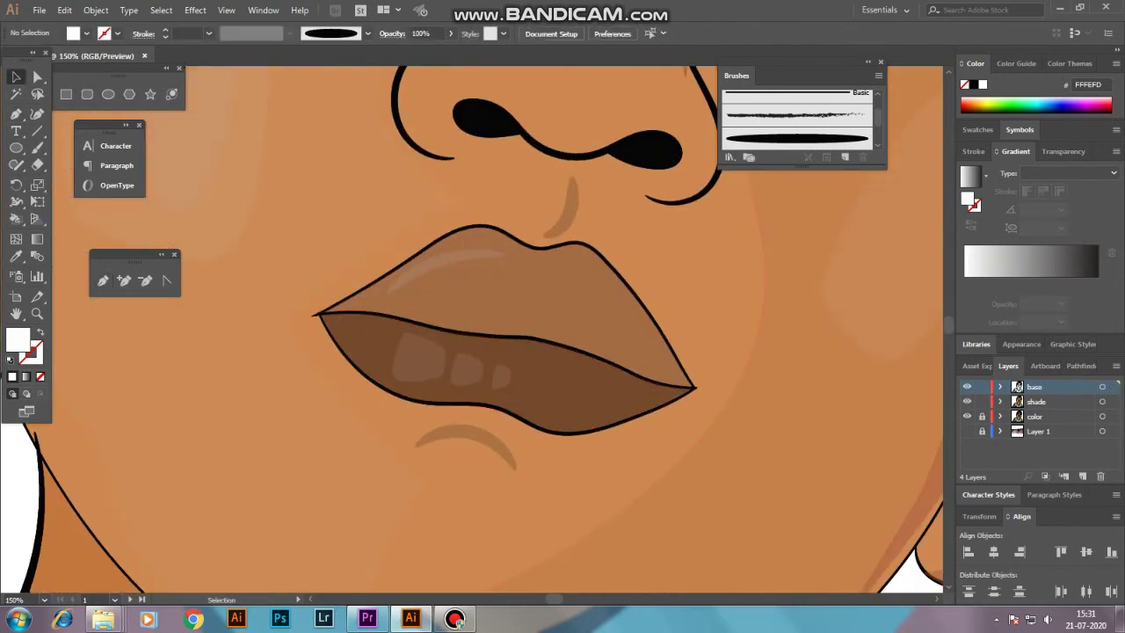
Step: Trace a closed curved strip along the lower lip edge with the Pen tool
key("p")
left_click(317, 313)
left_click_drag(427, 401, 452, 401)
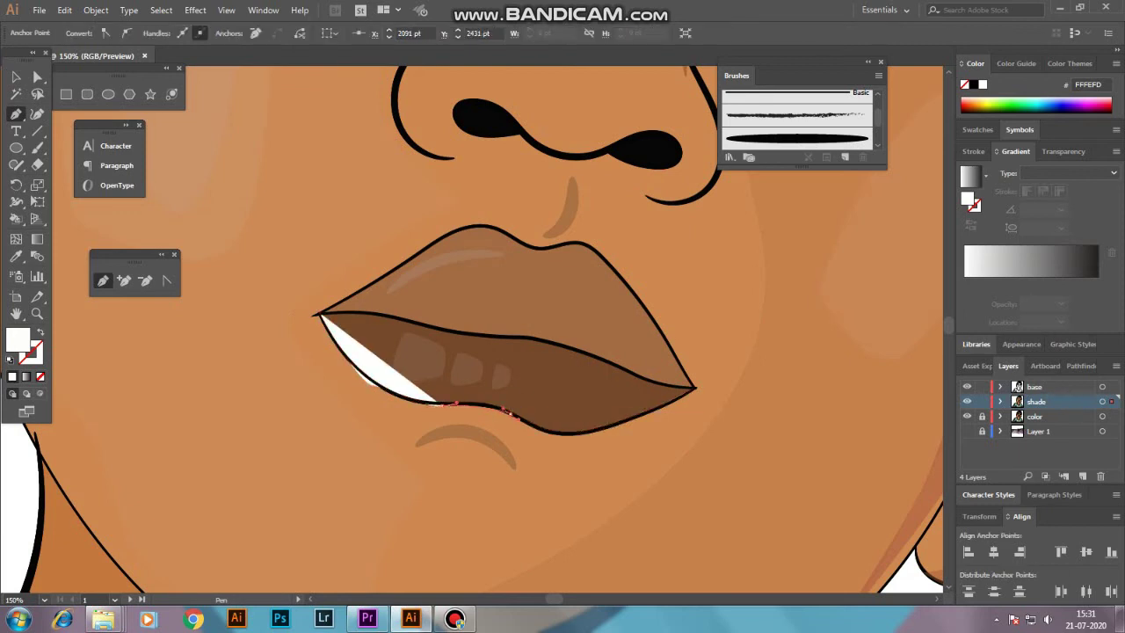
left_click_drag(628, 419, 396, 373)
left_click_drag(545, 431, 476, 365)
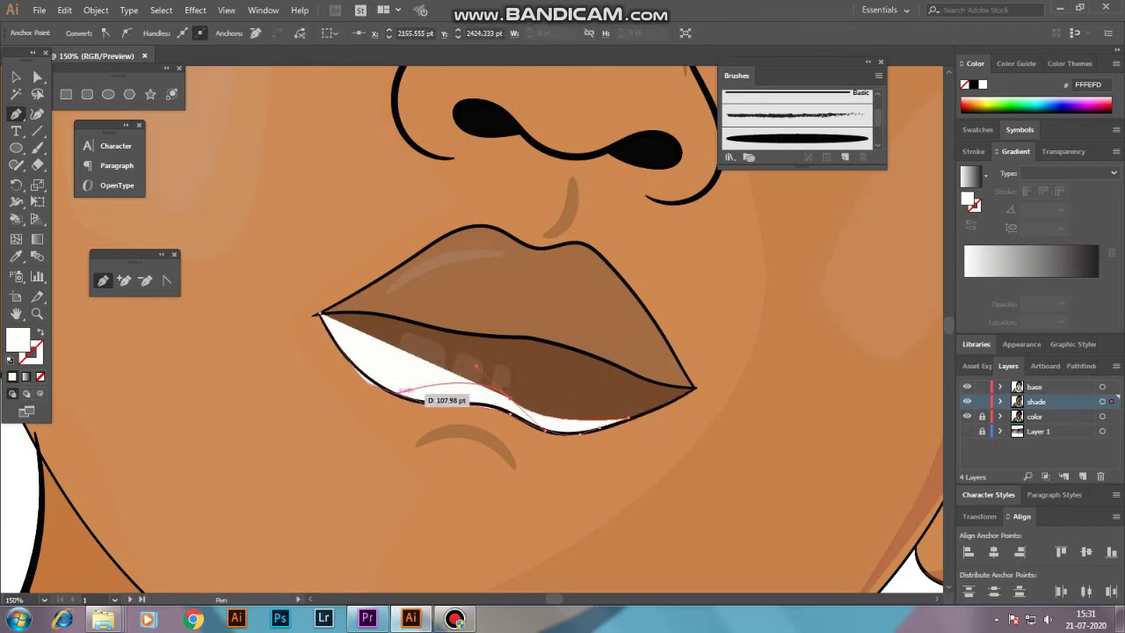
left_click_drag(318, 313, 327, 322)
Step: Fill the lip strip with brown, change its colour, and adjust the lips' opacity setting
double_click(18, 339)
left_click(492, 301)
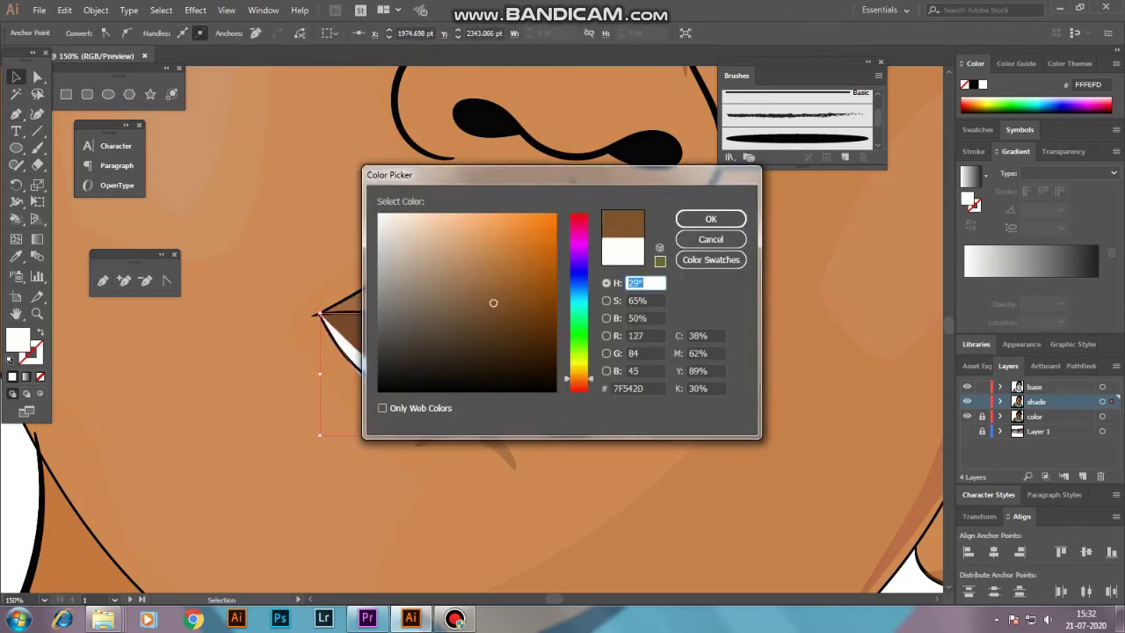
left_click(723, 220)
double_click(18, 339)
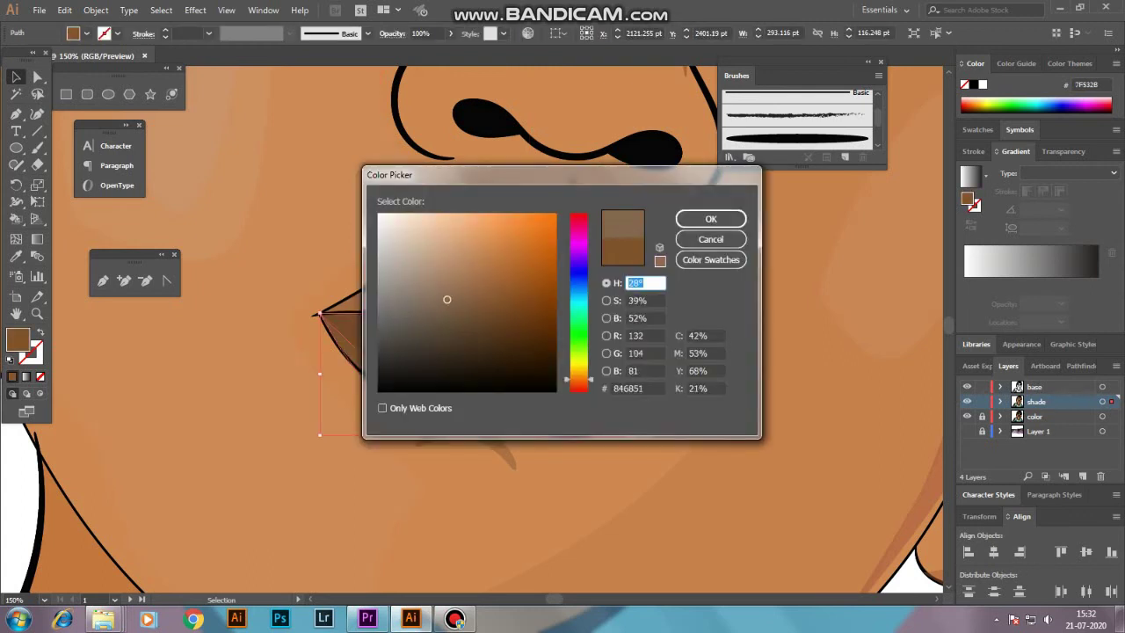
left_click(448, 296)
left_click(716, 143)
left_click(492, 281)
left_click(450, 33)
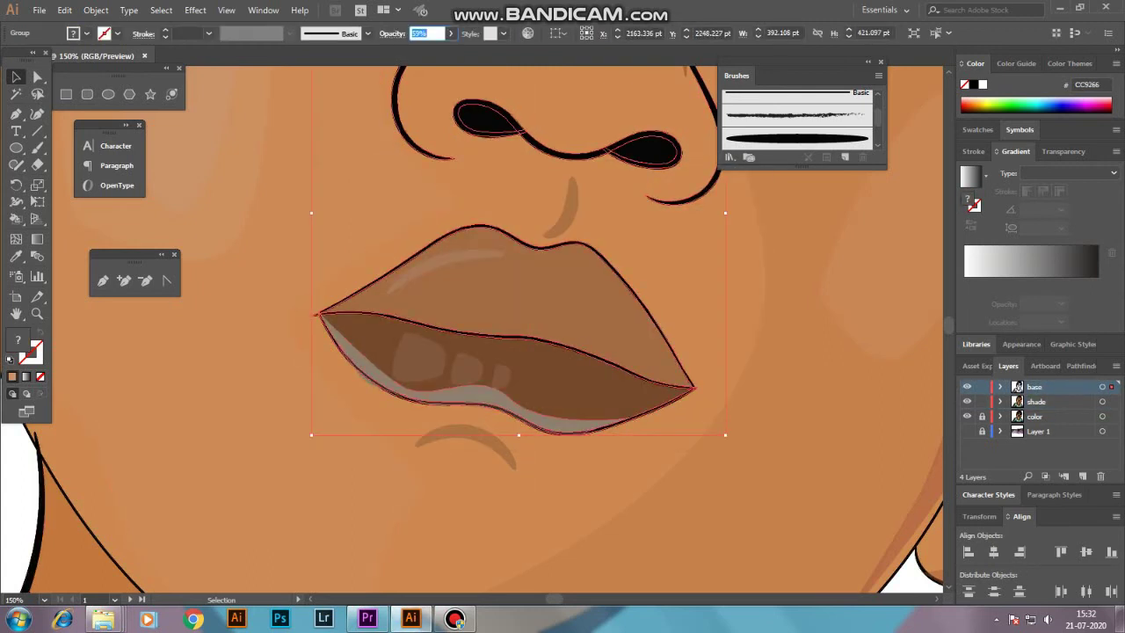
left_click(492, 369)
Step: Draw a curved shade path beneath the lower lip toward the right corner
left_click(352, 457)
scroll(518, 317, "up", 1)
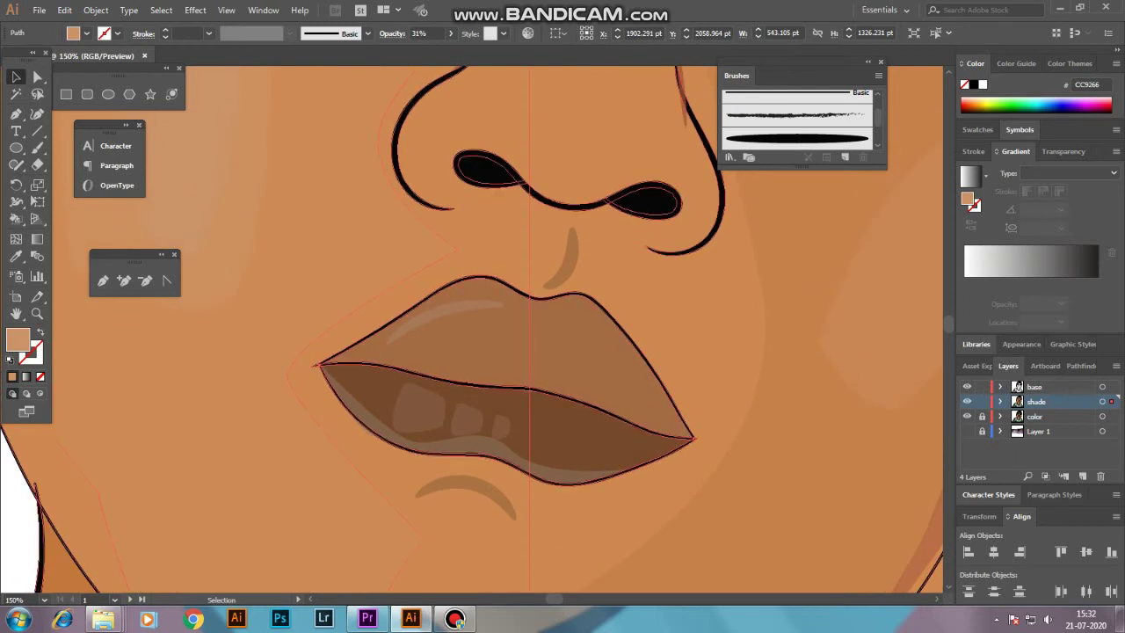
scroll(518, 316, "down", 3)
key("ctrl+shift+a")
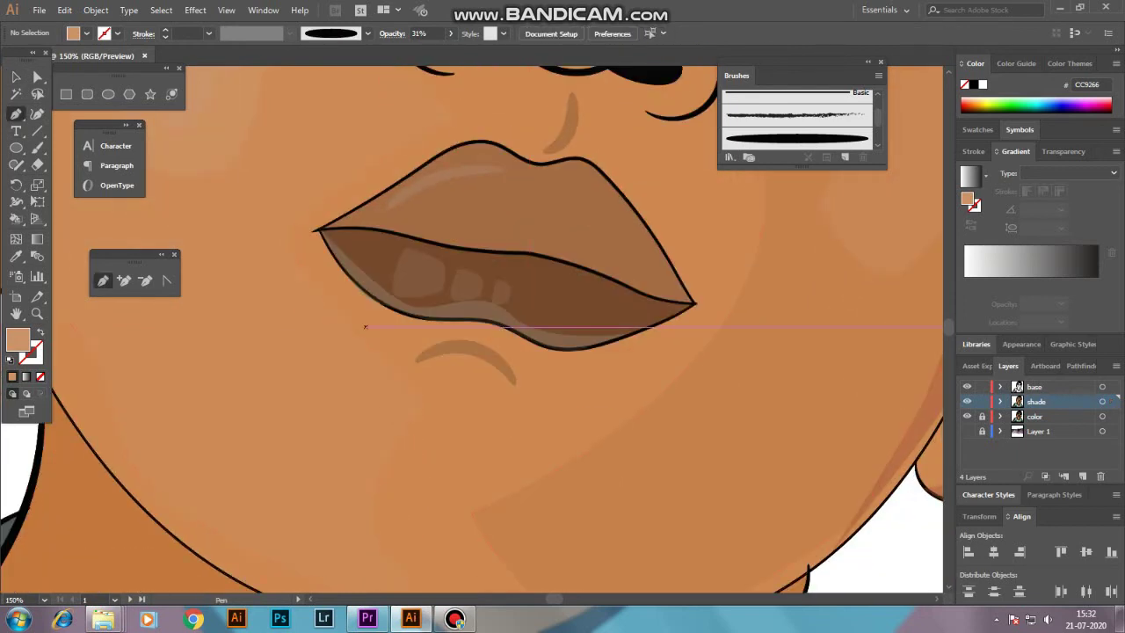
left_click(501, 339)
mouse_move(686, 308)
left_mouse_down()
mouse_move(529, 347)
mouse_move(518, 321)
left_mouse_up()
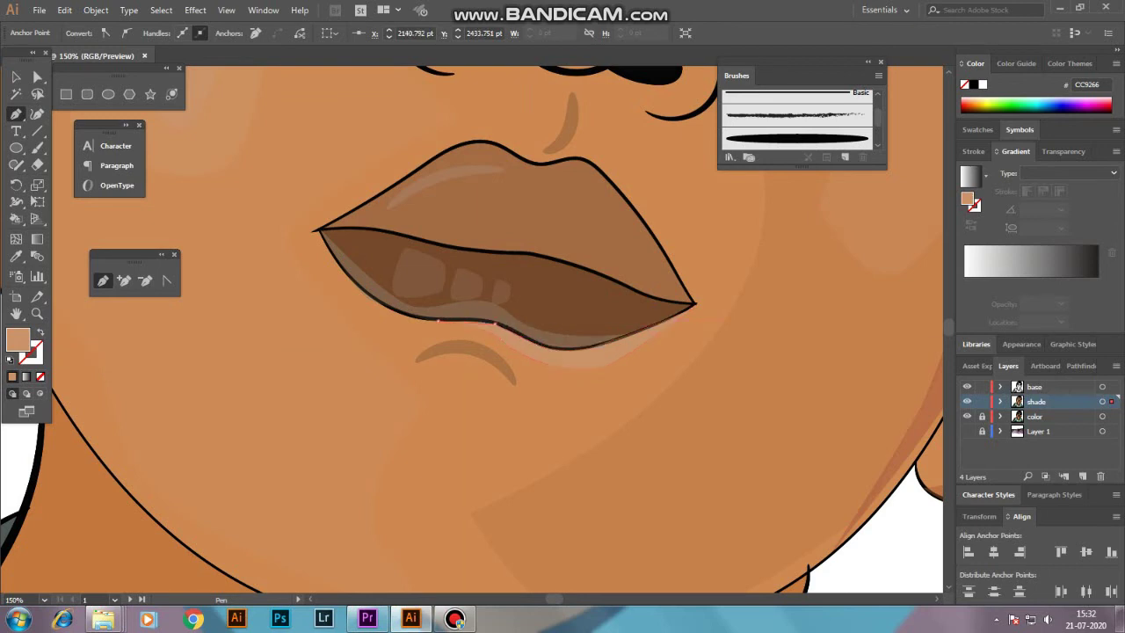
Step: Fill the lip shade with AD6F44 at 31% opacity and zoom out to the portrait
double_click(17, 339)
left_click(487, 268)
left_click(729, 201)
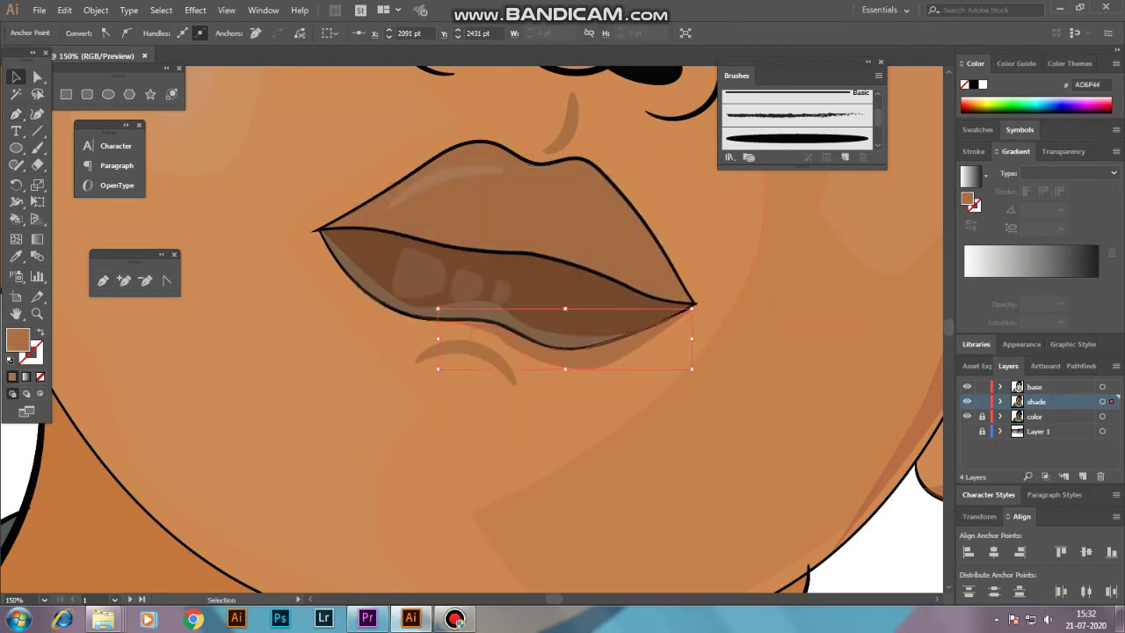
left_click_drag(447, 50, 411, 50)
key("ctrl+minus")
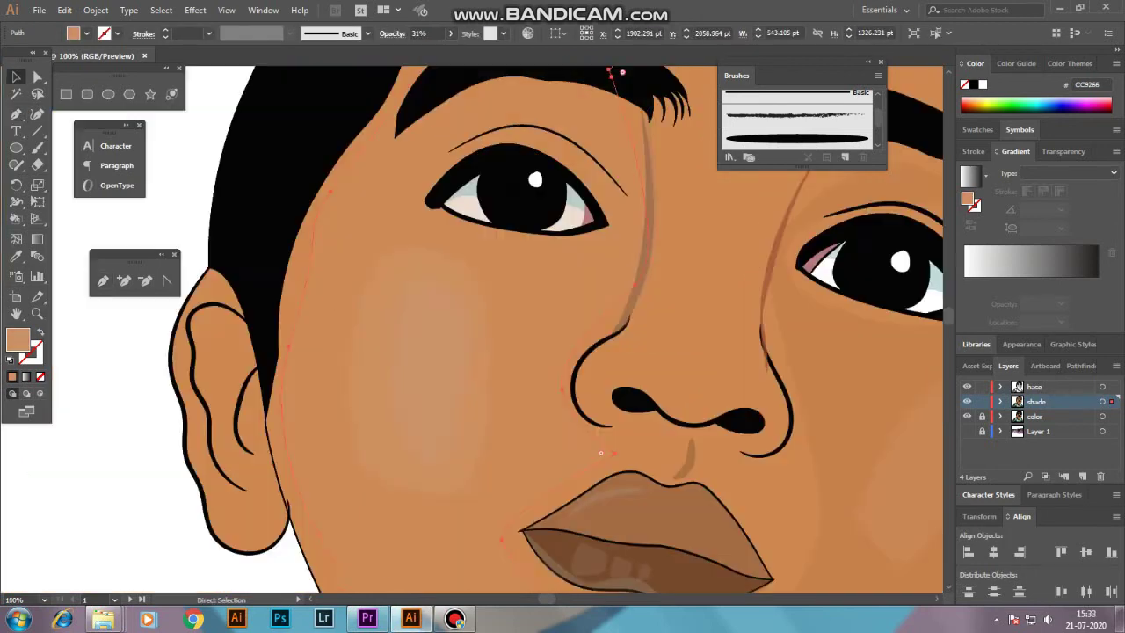
key("ctrl+minus")
key("ctrl+minus")
key("ctrl+minus")
key("ctrl+shift+a")
scroll(580, 329, "down", 2)
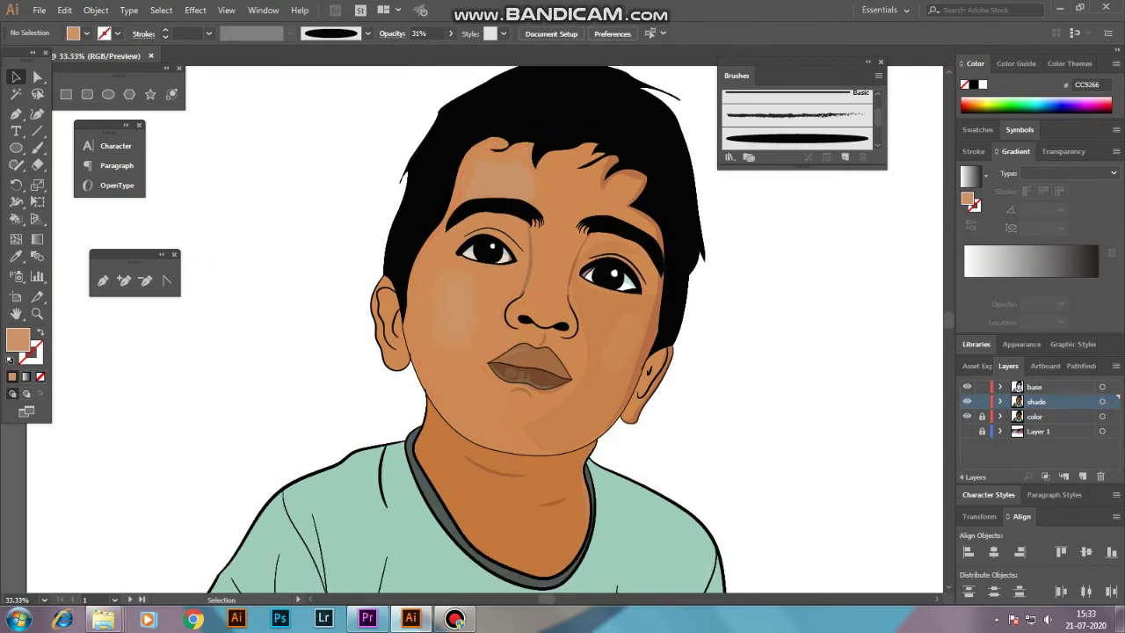
Step: Compare against the reference photo and raise the lower lip shading's opacity to 47%
left_click(967, 431)
mouse_move(791, 352)
left_mouse_down()
mouse_move(158, 352)
mouse_move(791, 351)
left_mouse_up()
left_click(966, 431)
key("ctrl+plus")
key("ctrl+plus")
key("ctrl+plus")
left_click(413, 387)
left_click_drag(411, 50, 420, 50)
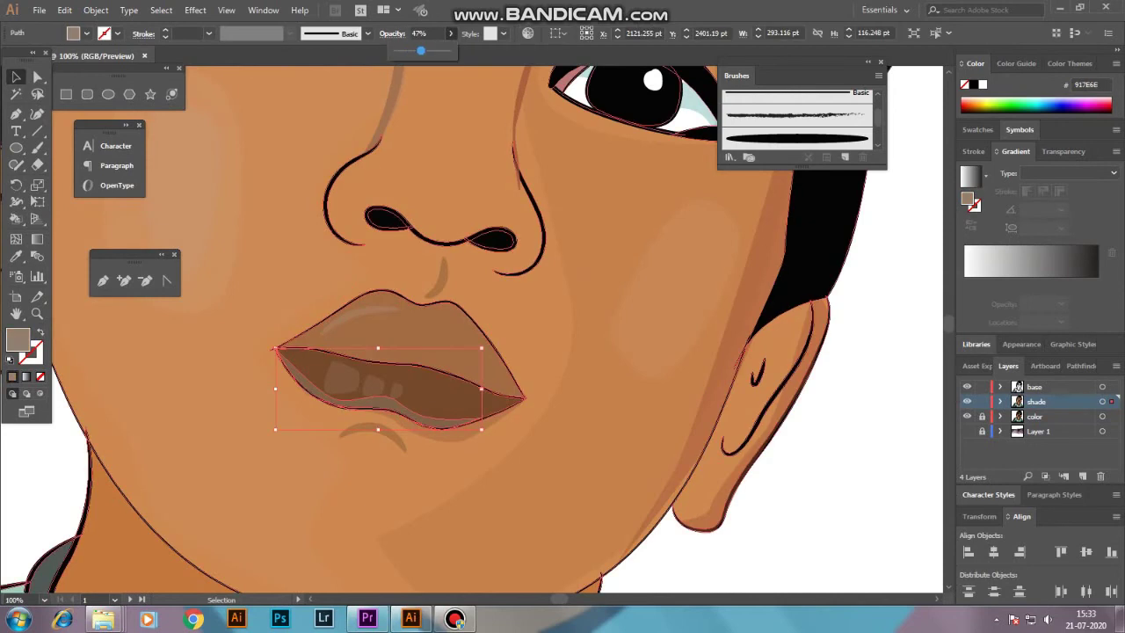
key("ctrl+shift+a")
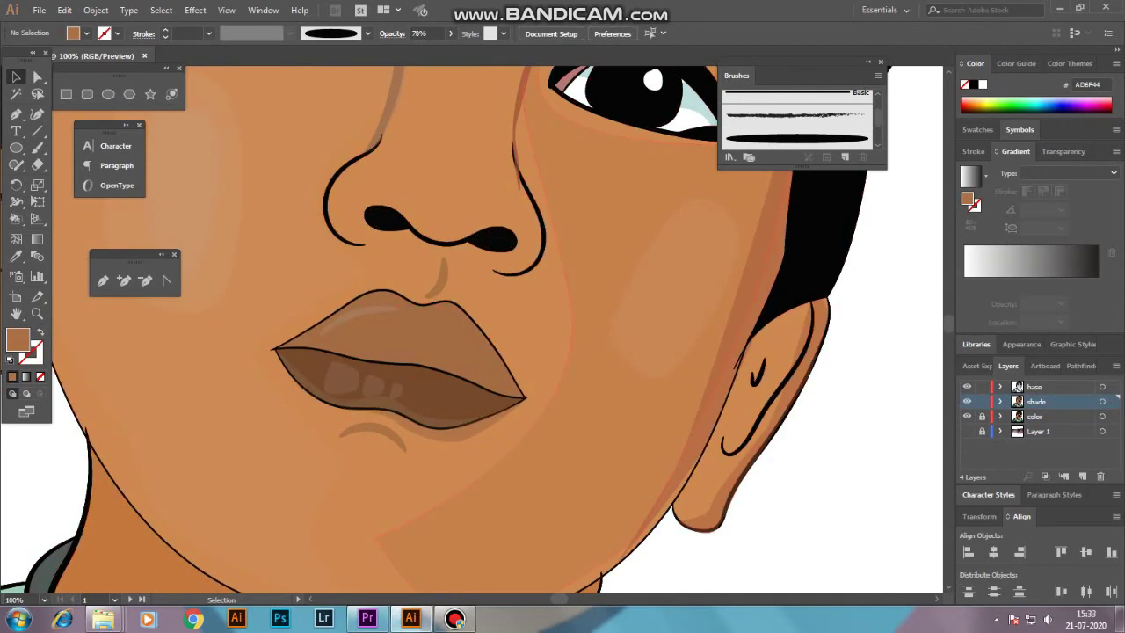
Step: Trace a closed chin shade shape just below the lower lip with the Pen tool
scroll(439, 351, "down", 2)
key("p")
left_click(231, 440)
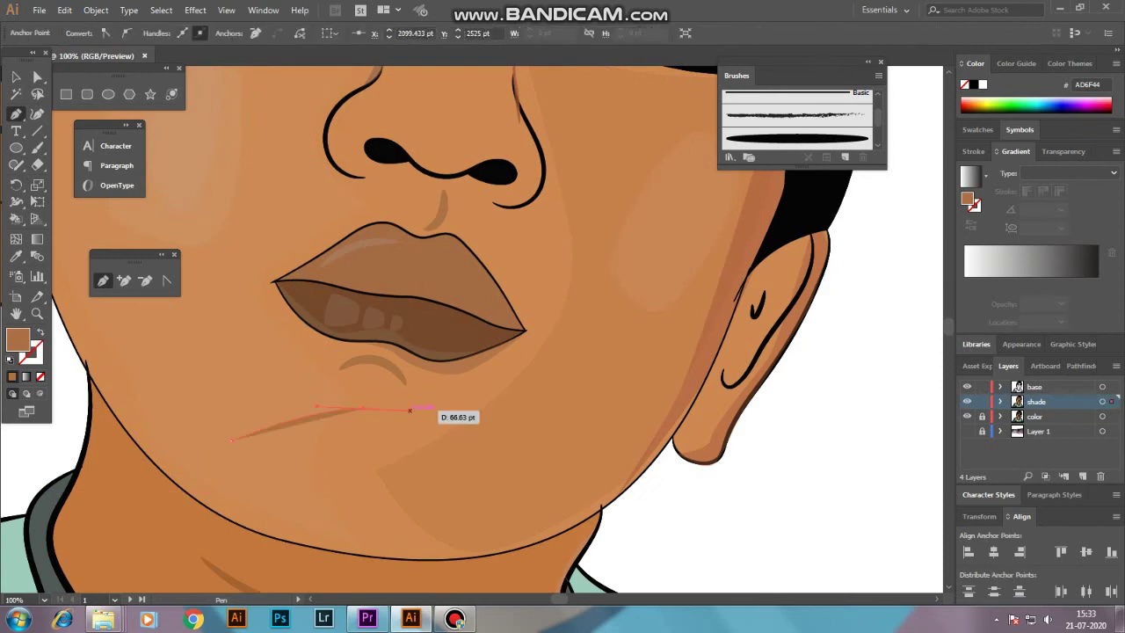
left_click_drag(301, 391, 334, 389)
left_click_drag(441, 397, 474, 483)
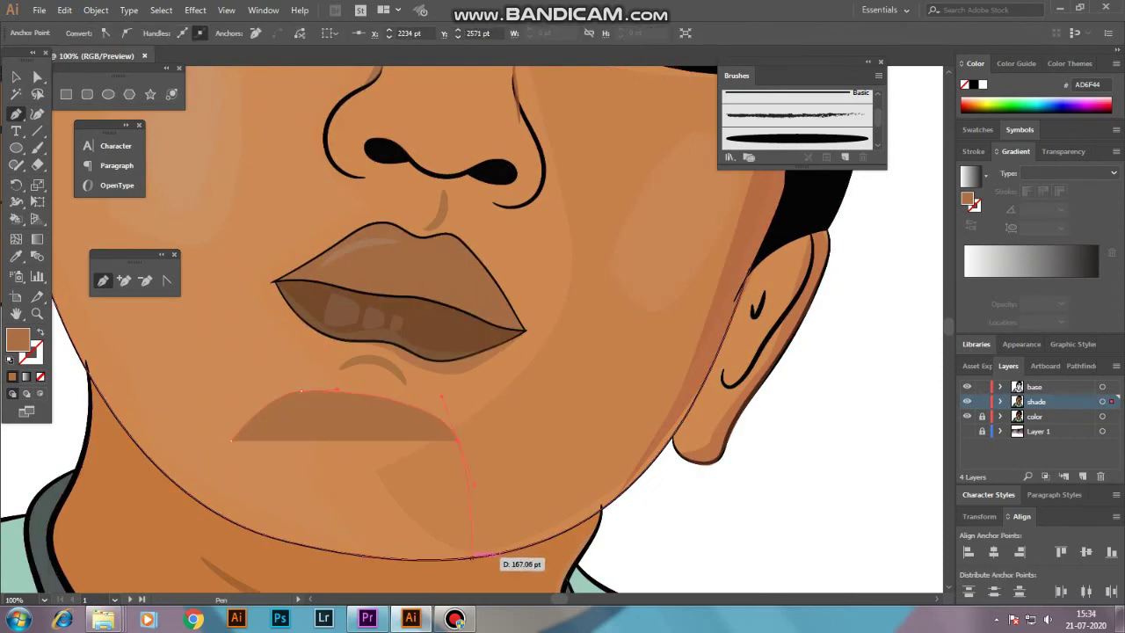
left_click(471, 557)
left_click_drag(224, 516, 217, 515)
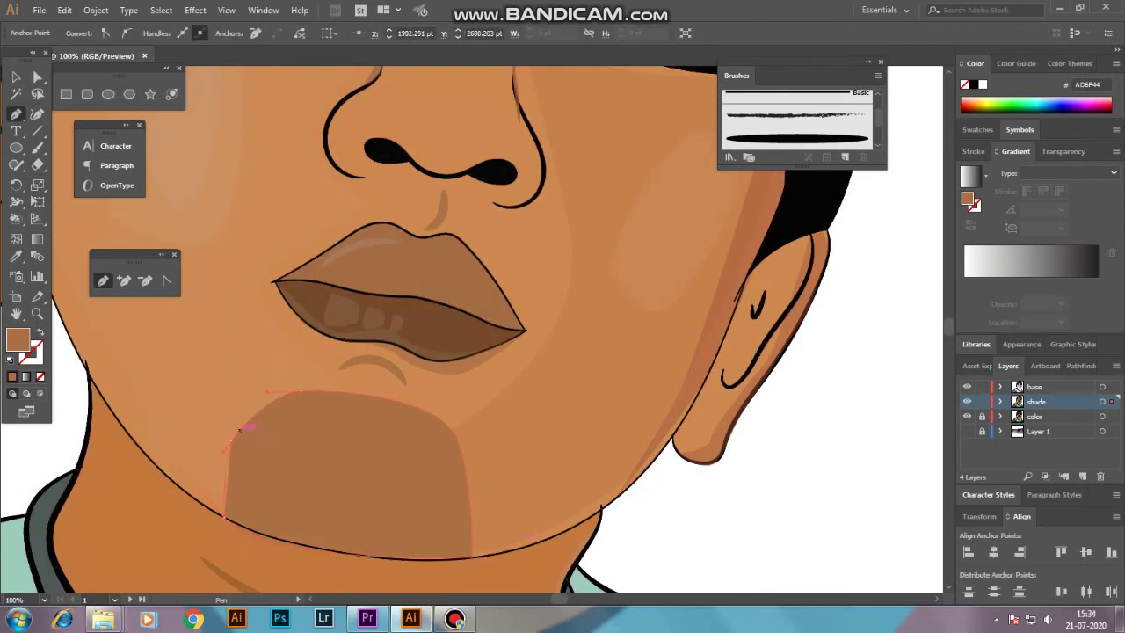
Step: Set the chin shade to 35% opacity and a darker brown fill
key("v")
left_click(418, 32)
type("35")
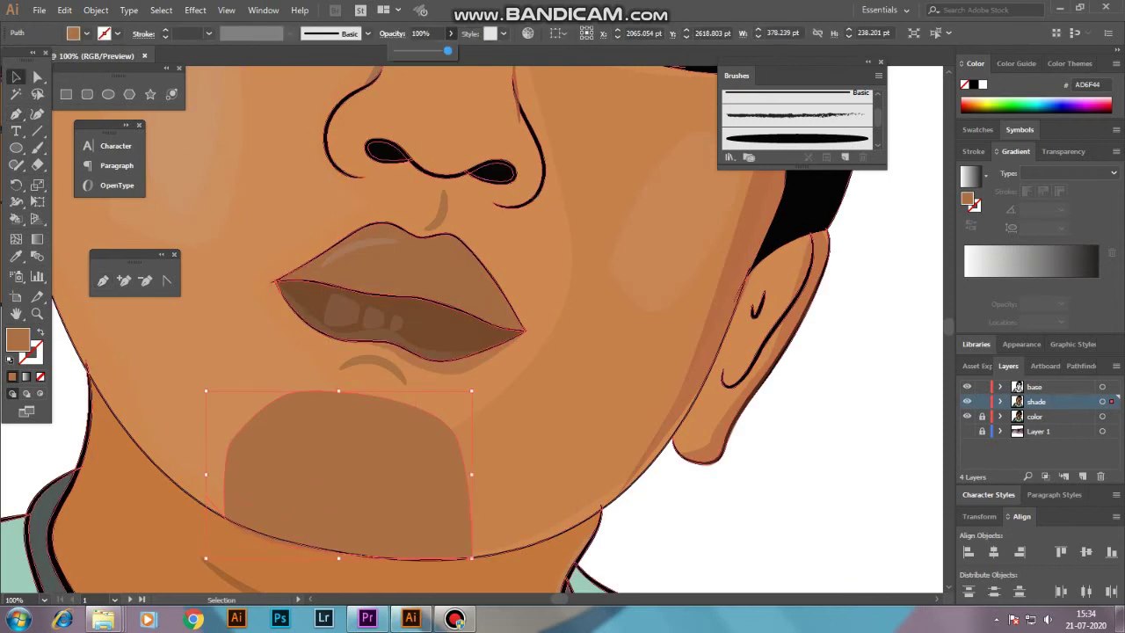
key("Return")
key("ctrl+minus")
key("ctrl+minus")
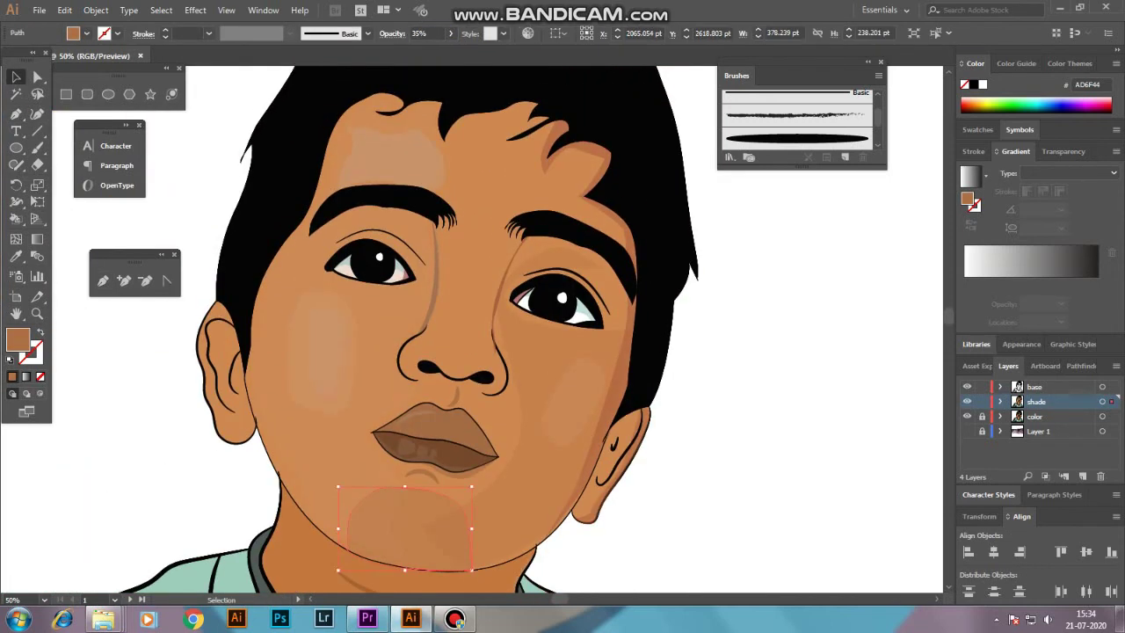
double_click(17, 338)
key("Return")
key("ctrl+shift+a")
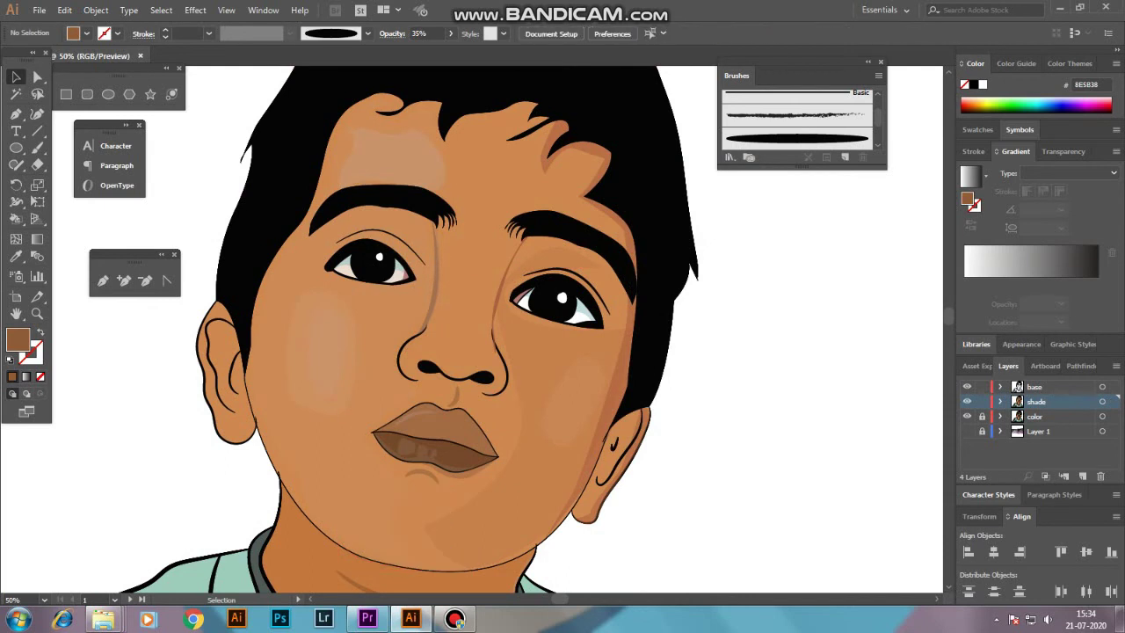
scroll(474, 329, "down", 3)
key("ctrl+plus")
key("ctrl+plus")
key("ctrl+plus")
Step: Paint a tapered brush stroke along the left nose outline, undo it, and repaint it
key("b")
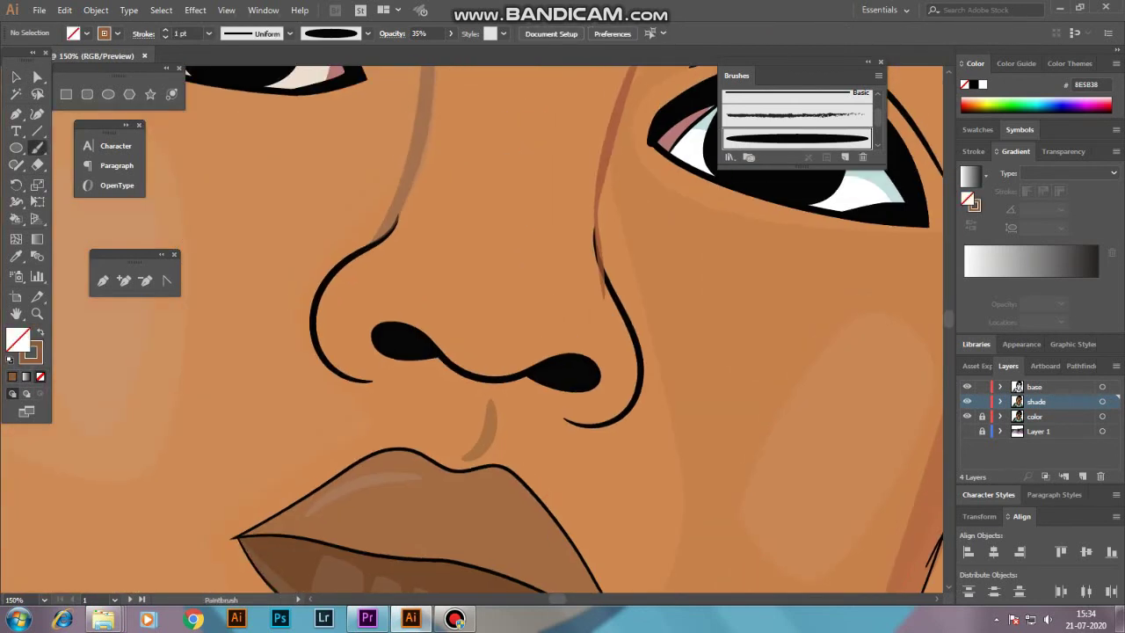
left_click_drag(394, 221, 372, 381)
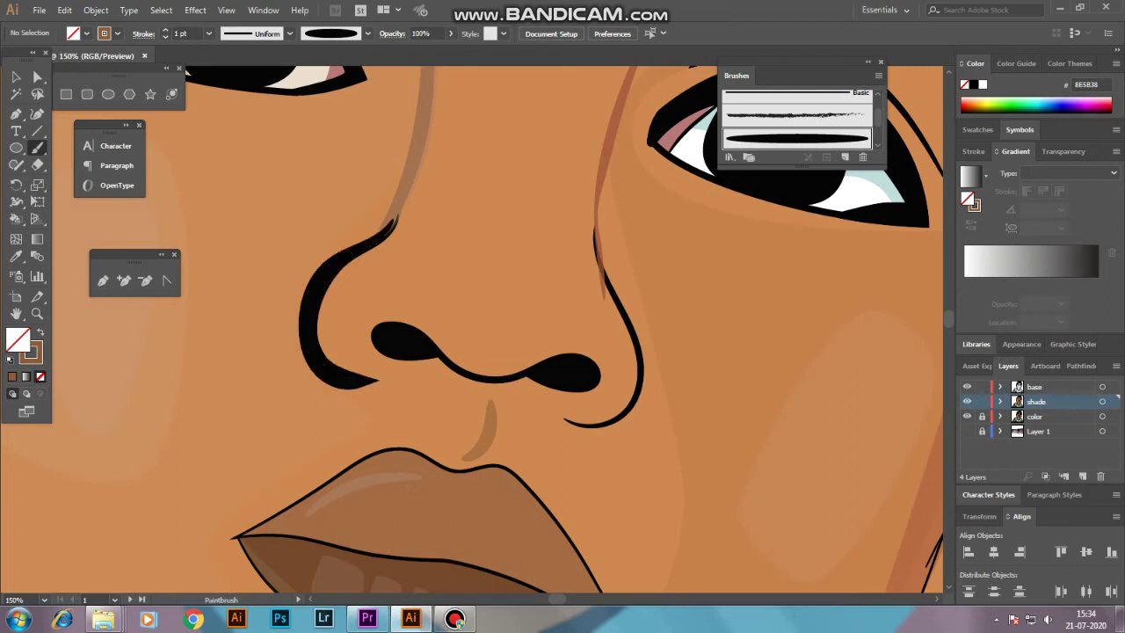
left_click(314, 326)
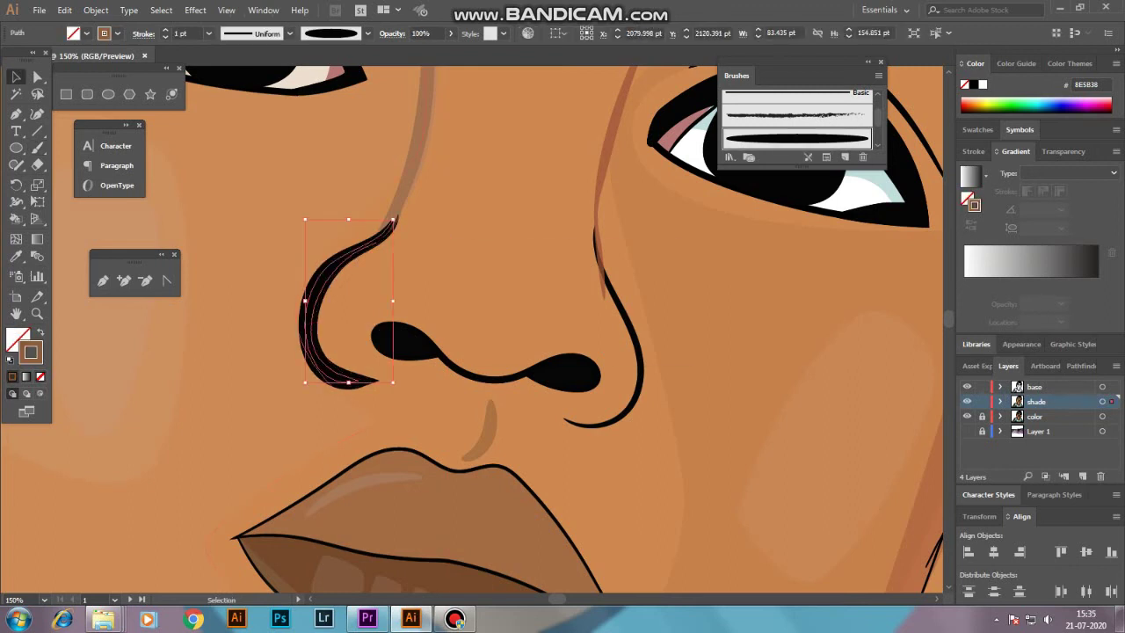
key("ctrl+z")
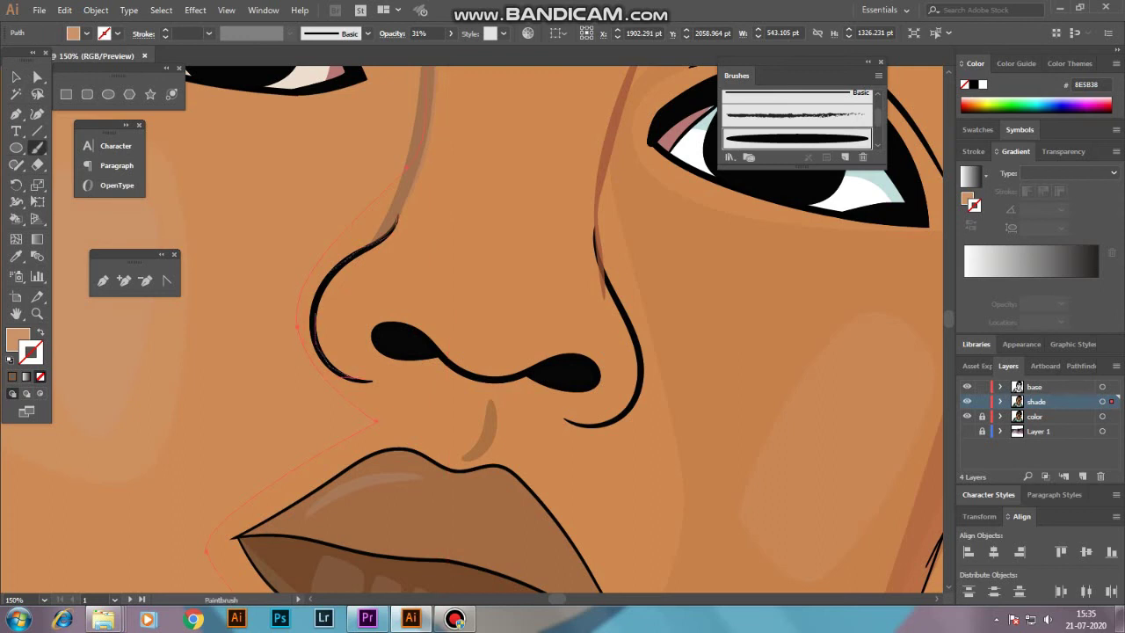
left_click_drag(394, 221, 372, 381)
Step: Select the repainted nose stroke, review its colour in isolation mode, and zoom closer
key("v")
left_click(361, 378)
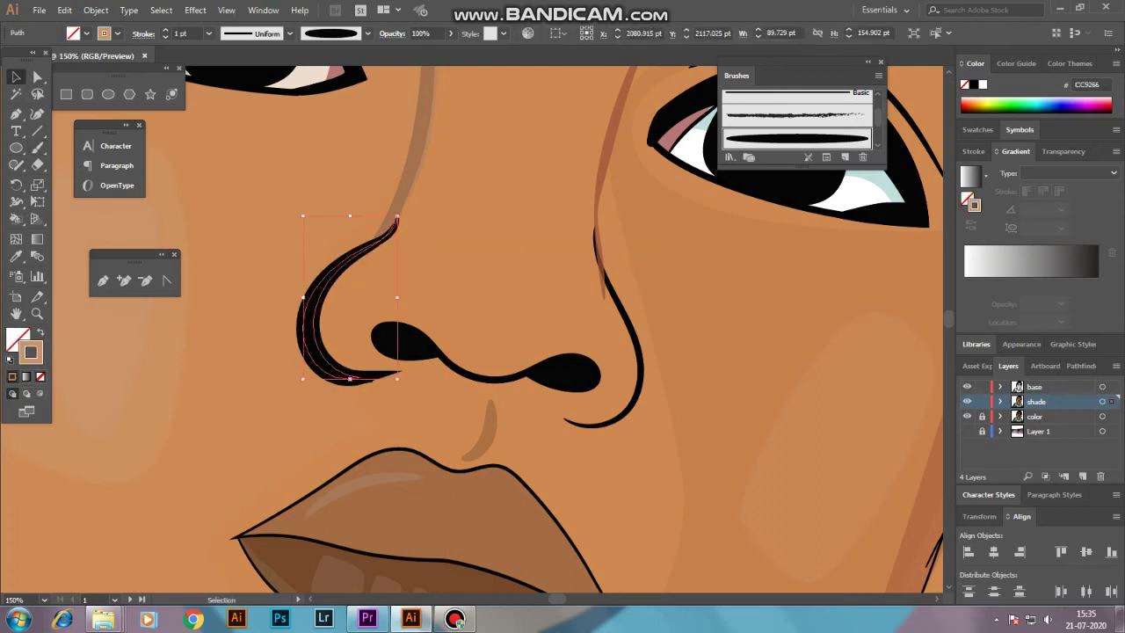
left_click(447, 236)
double_click(305, 329)
double_click(17, 340)
left_click(726, 219)
key("Escape")
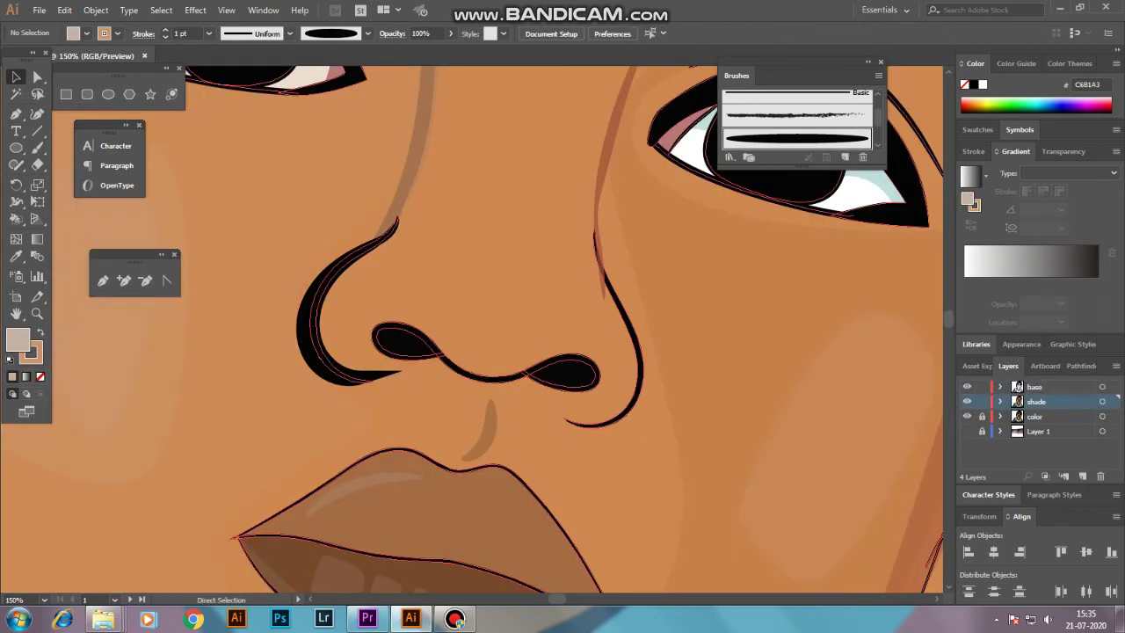
left_click(398, 215)
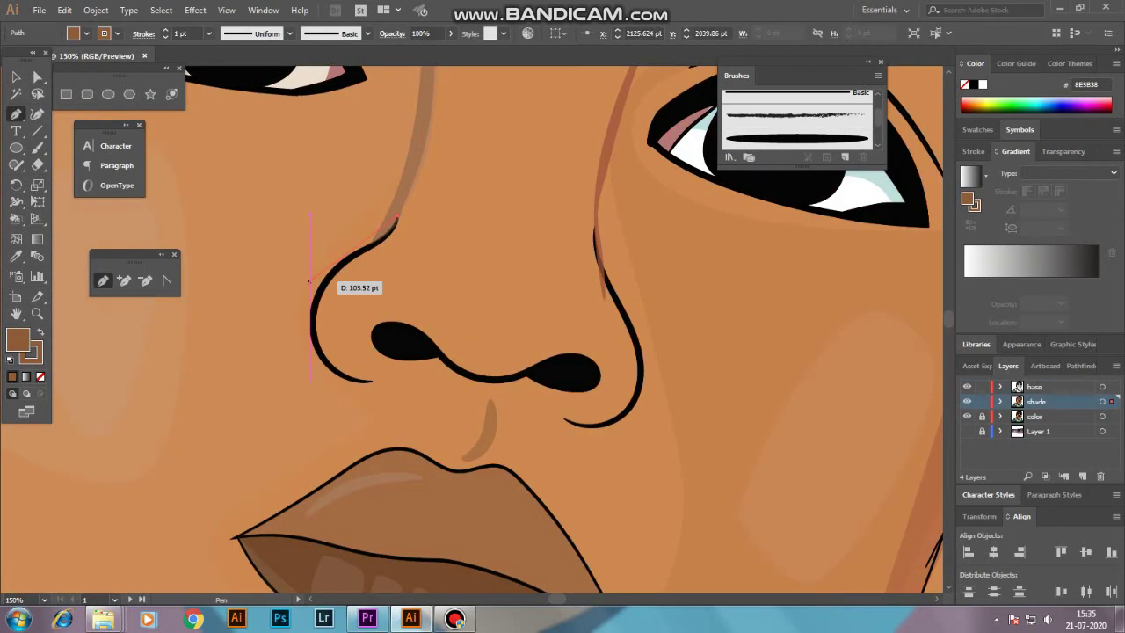
key("ctrl+plus")
key("ctrl+plus")
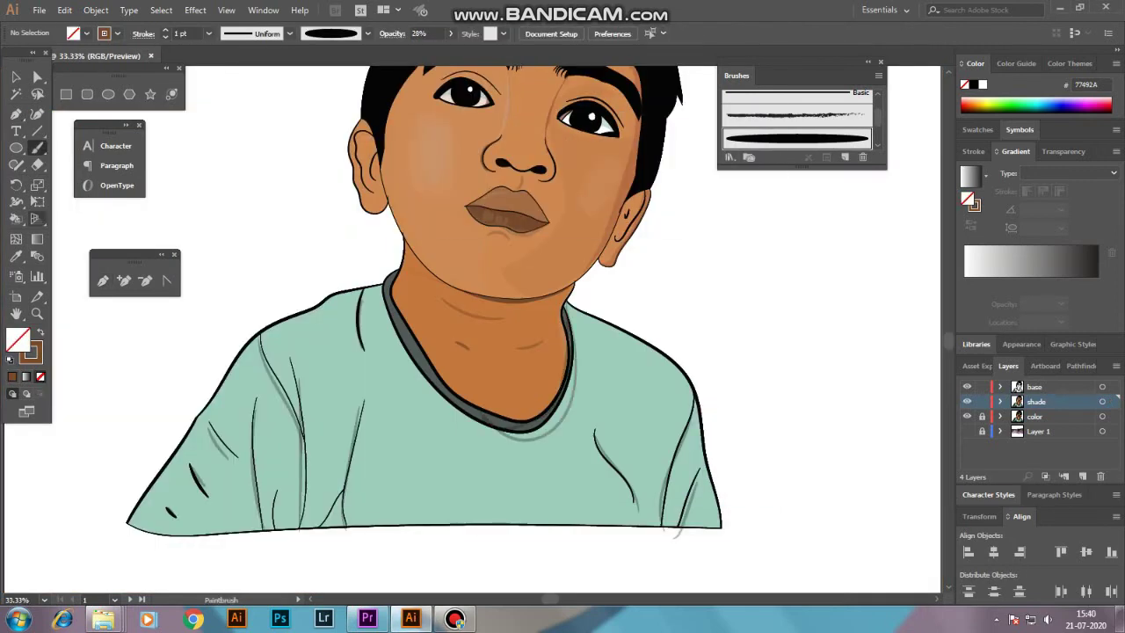
Step: Paint a darker shade stroke along the jawline near the neckline
key("v")
left_click(571, 378)
key("ctrl+shift+a")
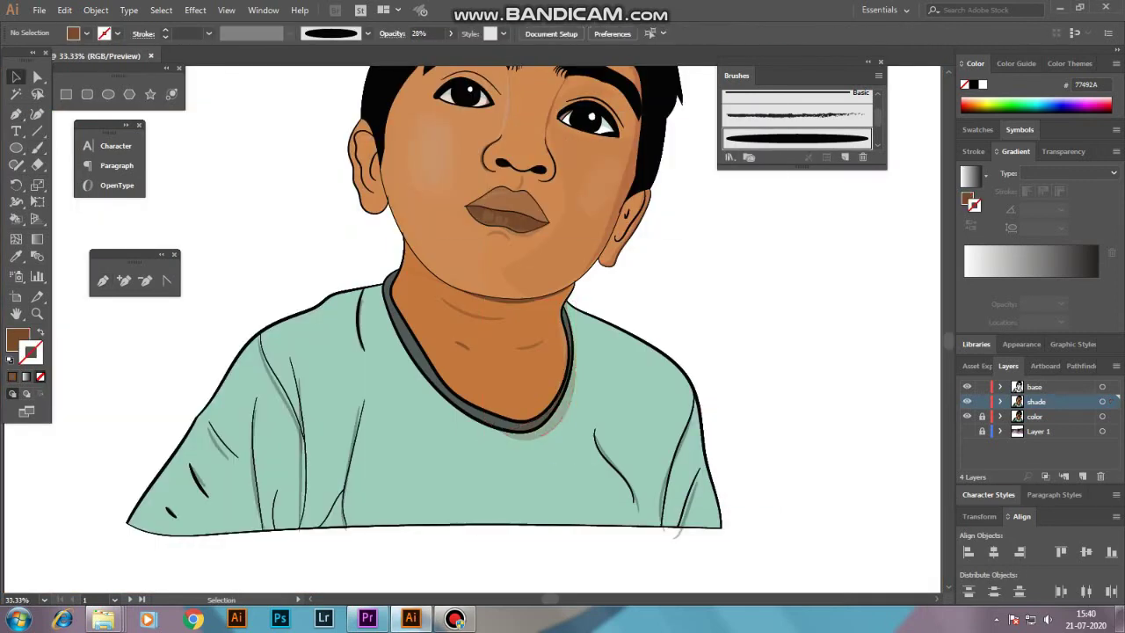
scroll(536, 330, "up", 5)
scroll(536, 330, "down", 4)
key("ctrl+plus")
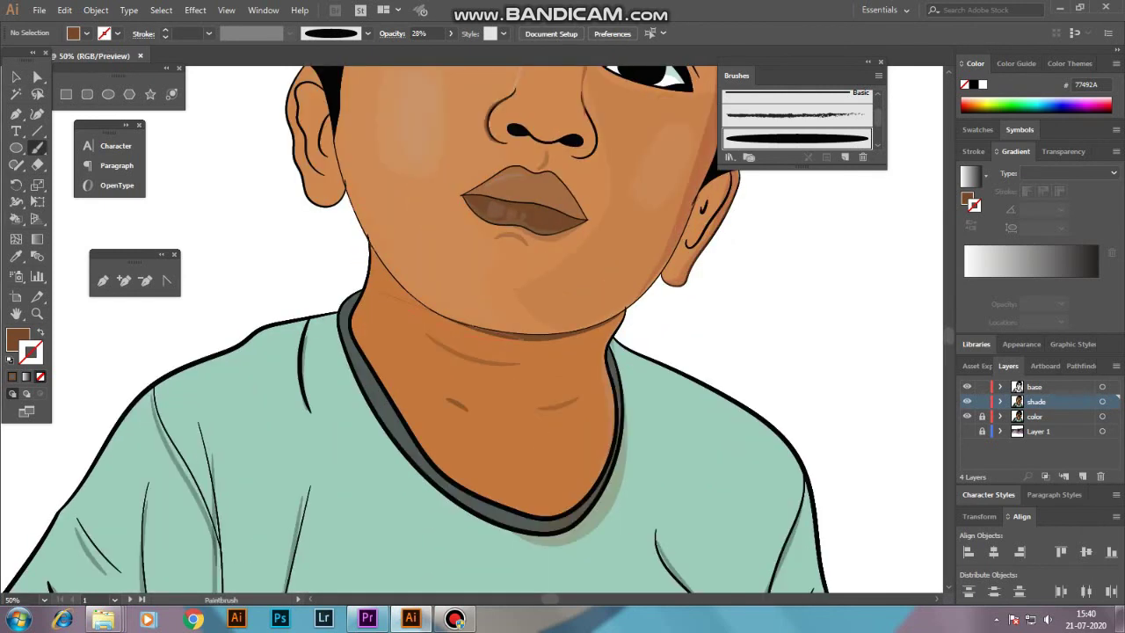
left_click_drag(345, 187, 522, 336)
Step: Paint a shade stroke curving inside the left ear
key("v")
key("ctrl+shift+a")
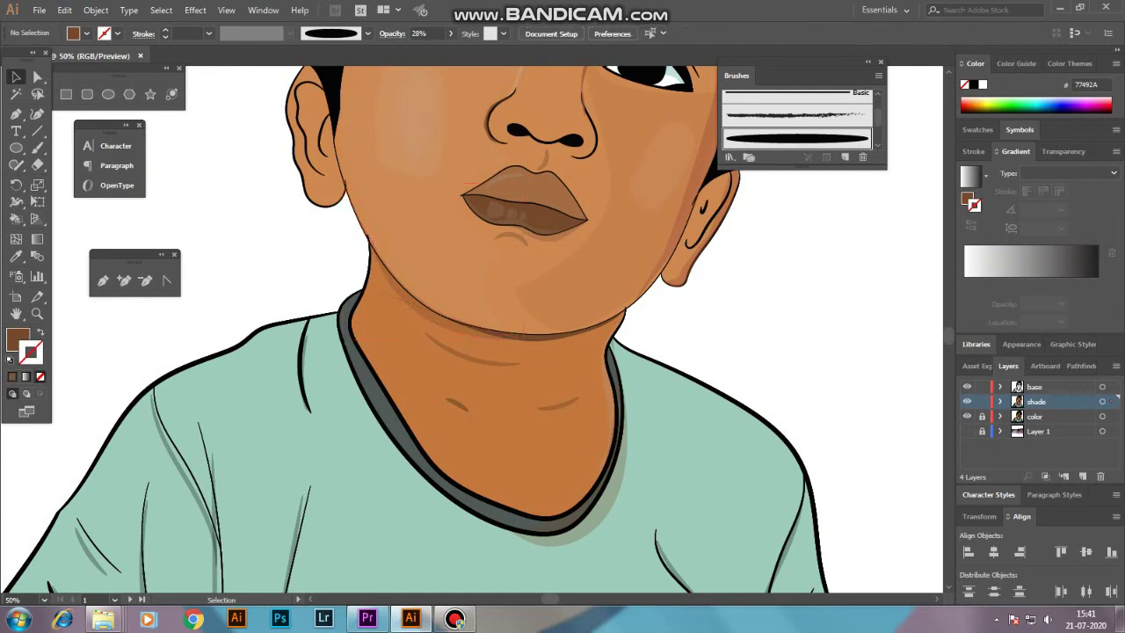
scroll(785, 173, "up", 3)
scroll(785, 174, "up", 1)
scroll(785, 173, "up", 1)
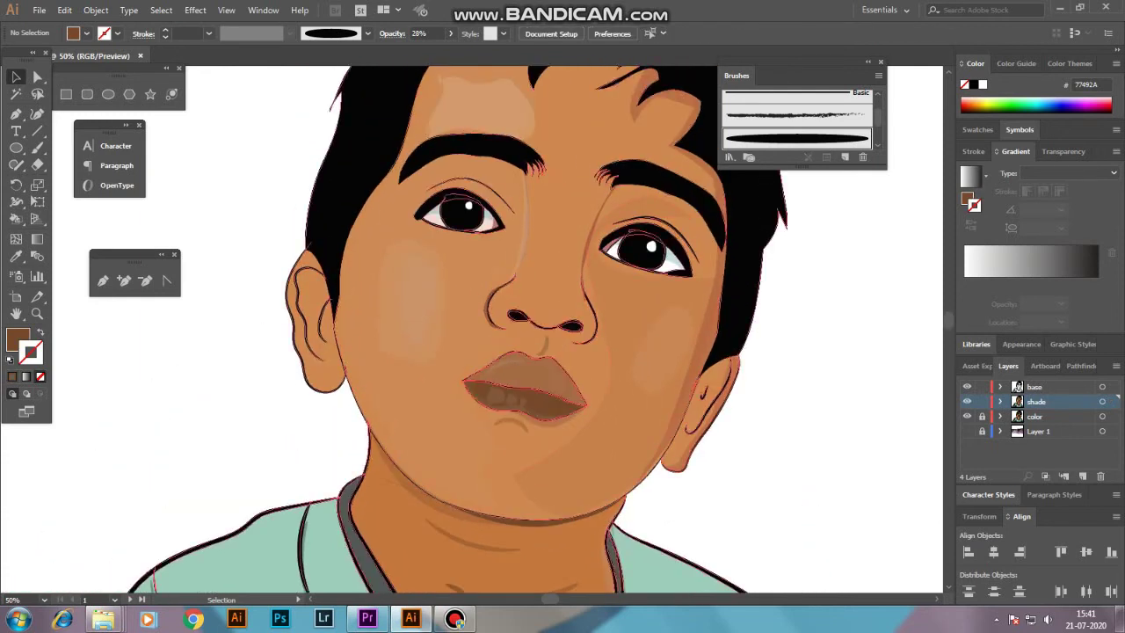
key("b")
scroll(292, 254, "up", 1)
scroll(293, 254, "up", 1)
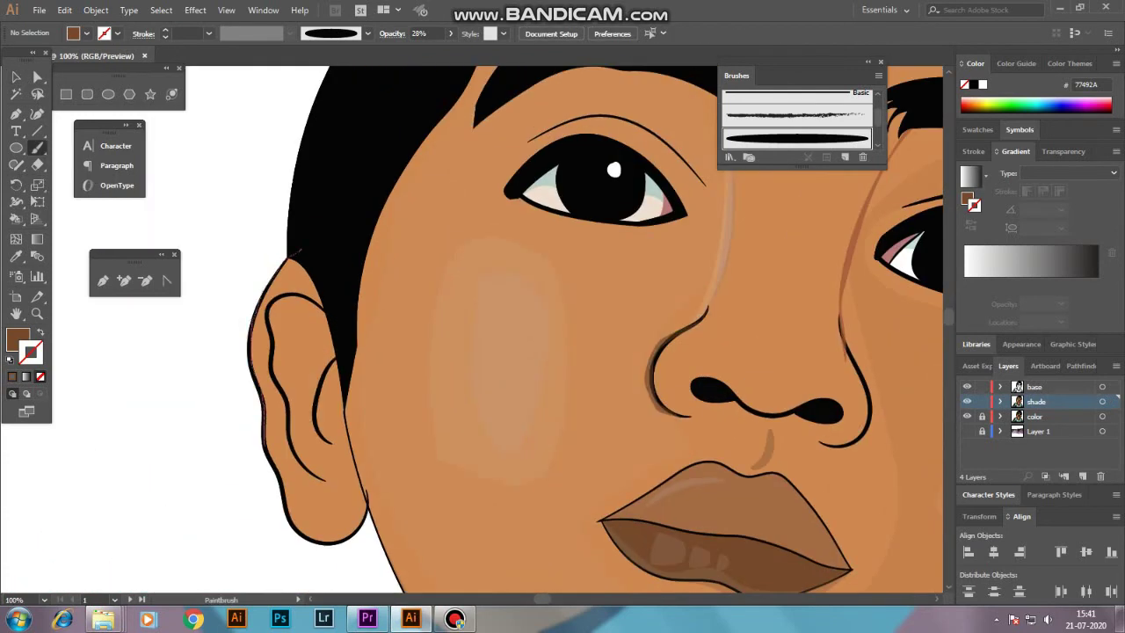
left_click_drag(299, 252, 338, 543)
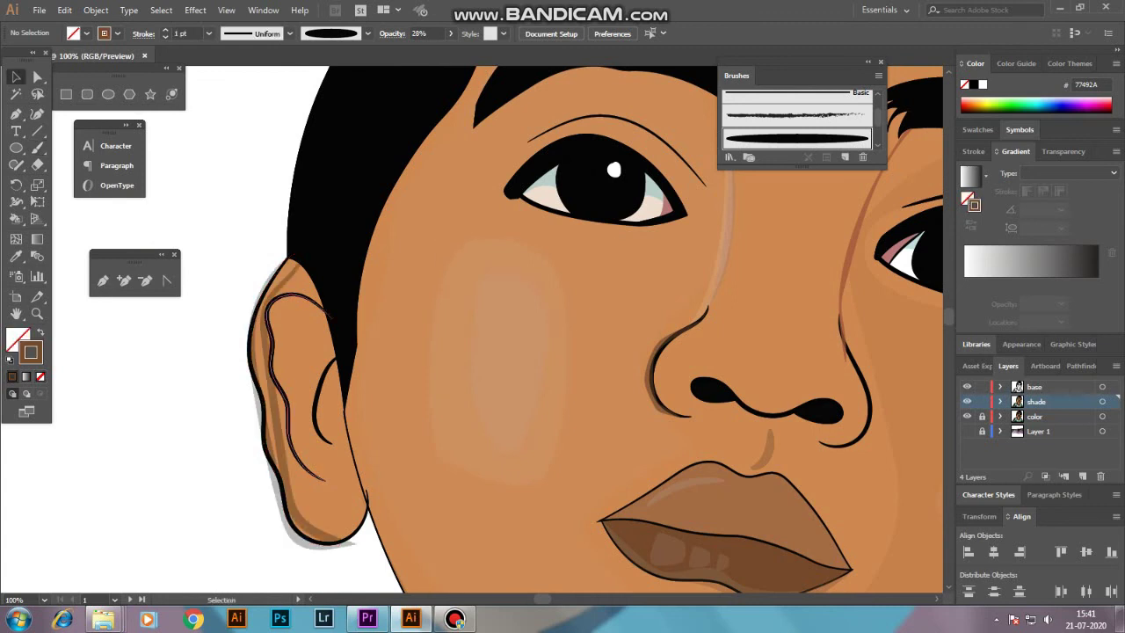
Step: Recolour the ear shade to darker brown #603A21 and zoom out to the whole portrait
key("v")
key("ctrl+shift+a")
key("ctrl+z")
double_click(17, 339)
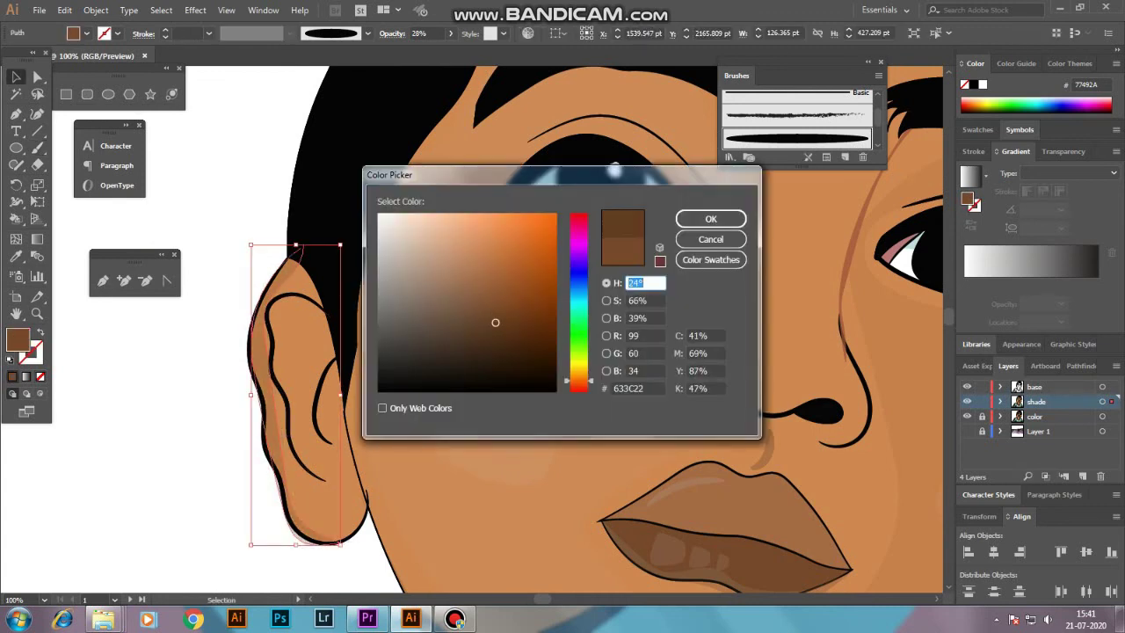
key("Return")
key("ctrl+shift+a")
key("shift+x")
key("v")
key("ctrl+minus")
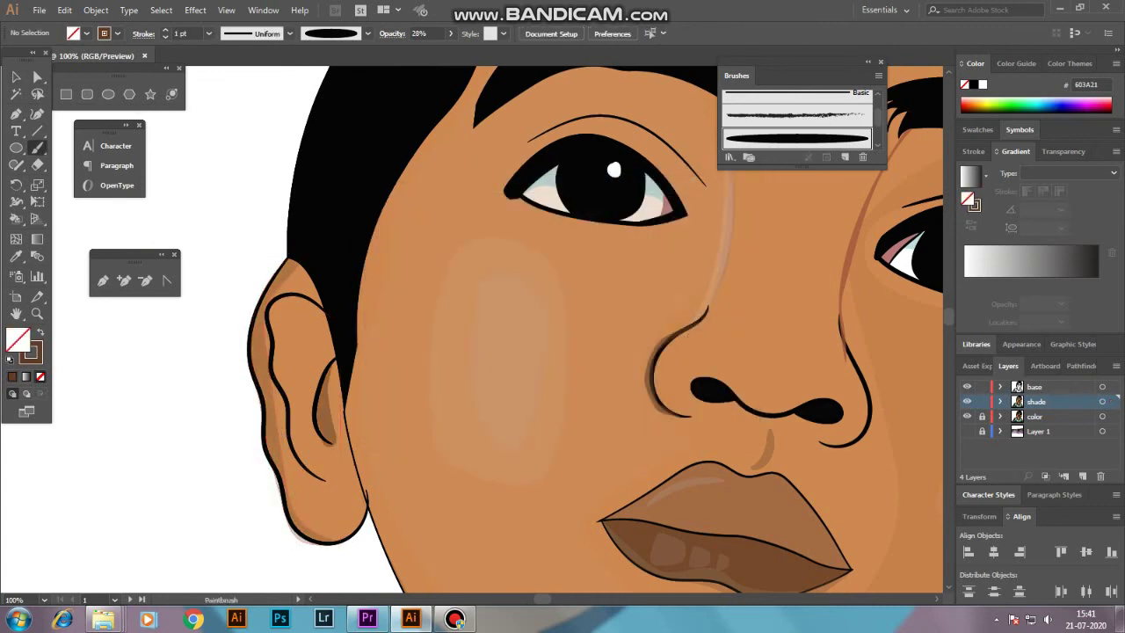
key("ctrl+minus")
key("ctrl+minus")
key("ctrl+minus")
key("ctrl+minus")
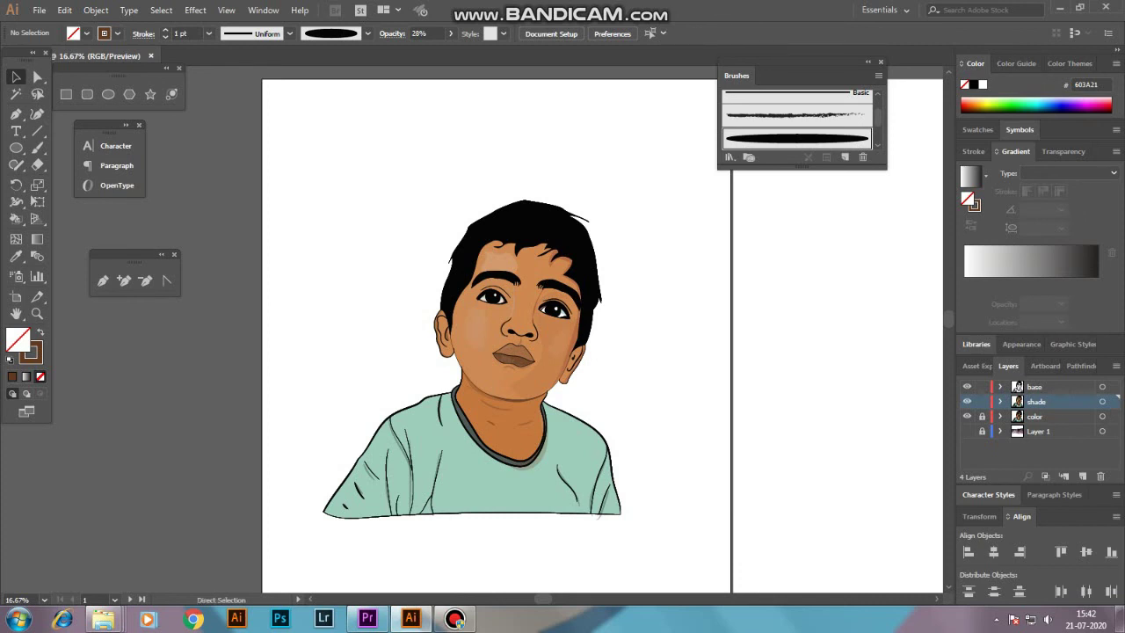
Step: Paint a low-opacity Paintbrush shading stroke along the boy's upper lip, then view the whole artboard
scroll(503, 342, "up", 4)
scroll(503, 342, "up", 3)
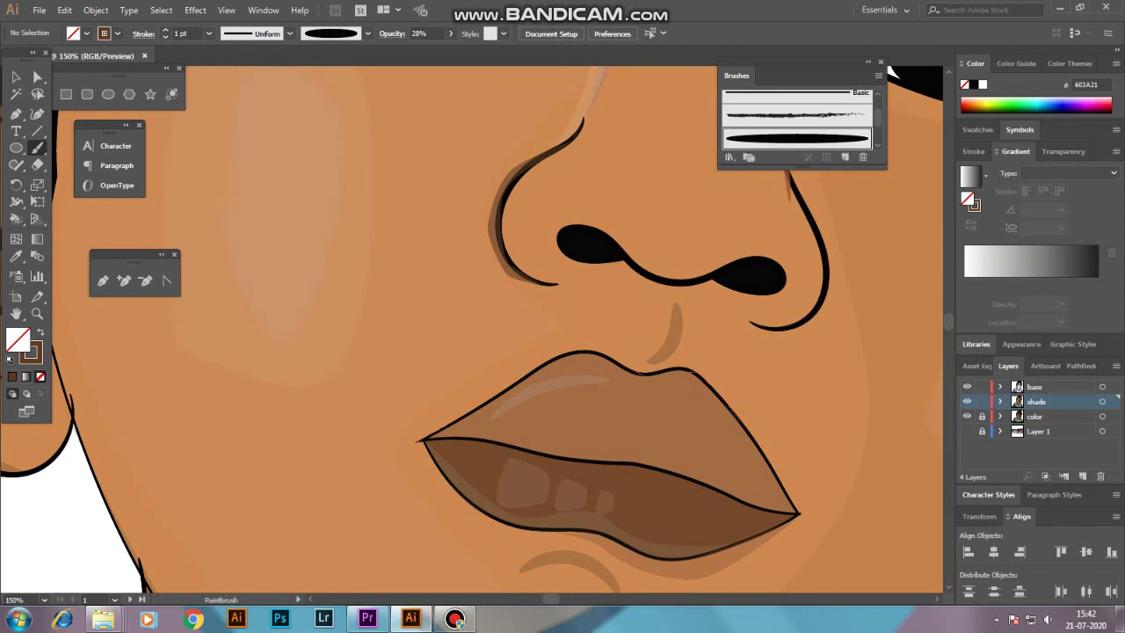
left_click_drag(418, 440, 800, 514)
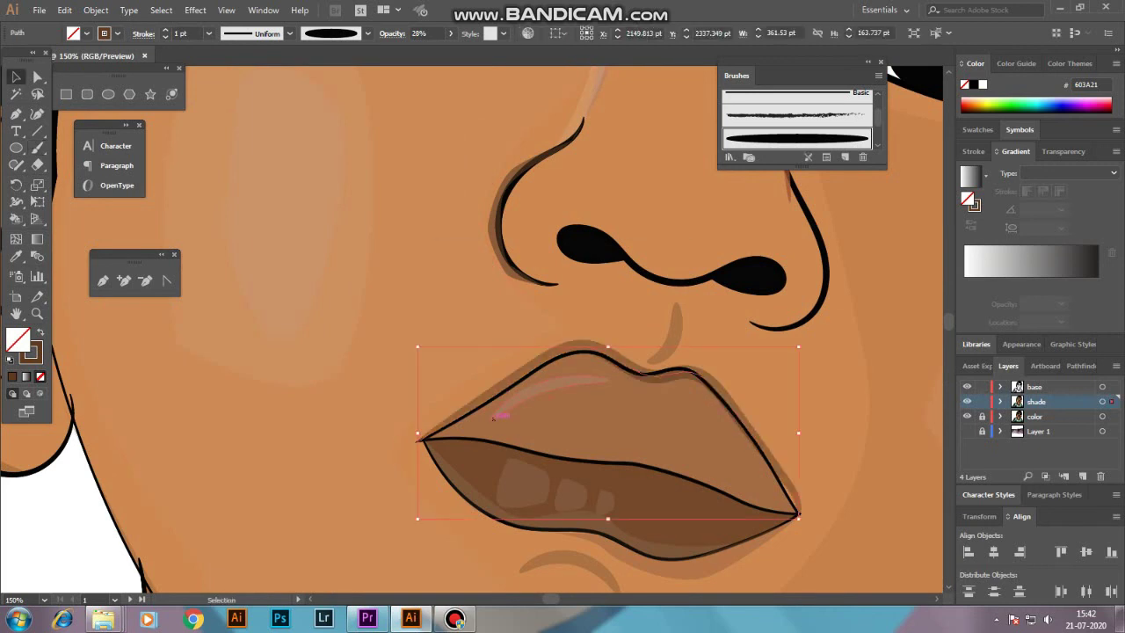
scroll(523, 408, "down", 3)
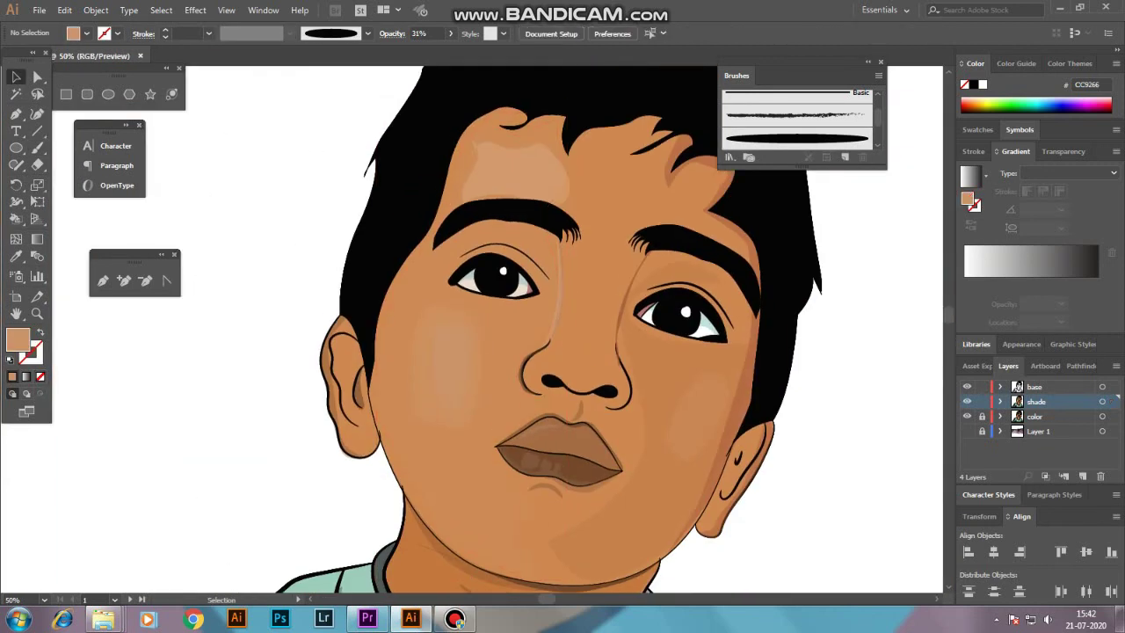
scroll(466, 325, "down", 1)
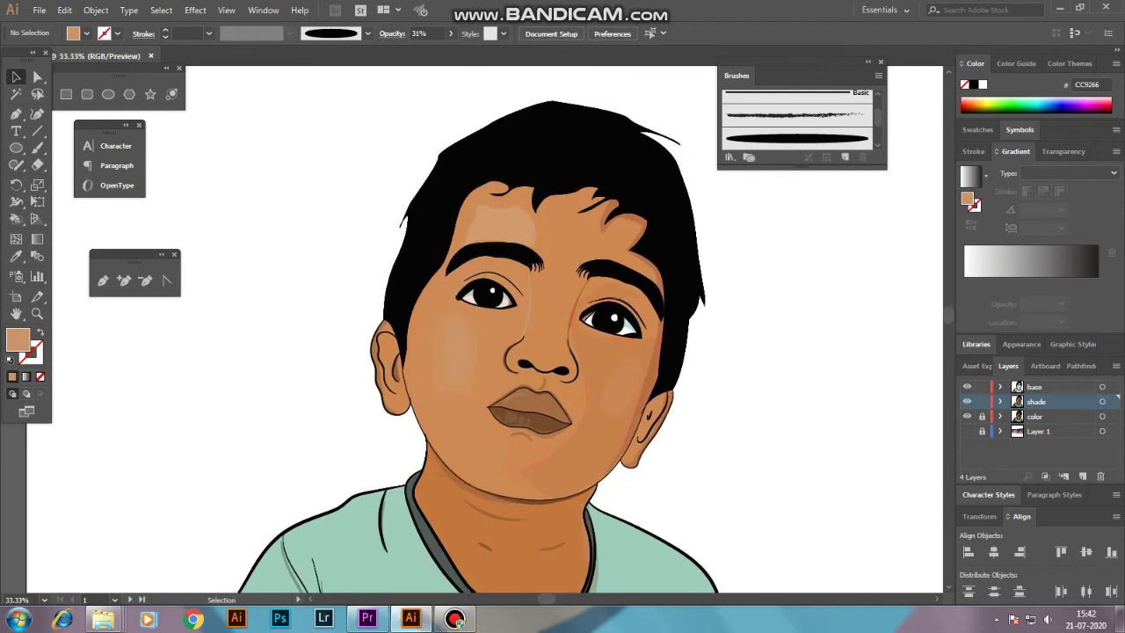
scroll(486, 266, "down", 1)
scroll(485, 266, "down", 2)
Step: Flatten the four-layer artwork into a single layer
left_click(1037, 431, "shift")
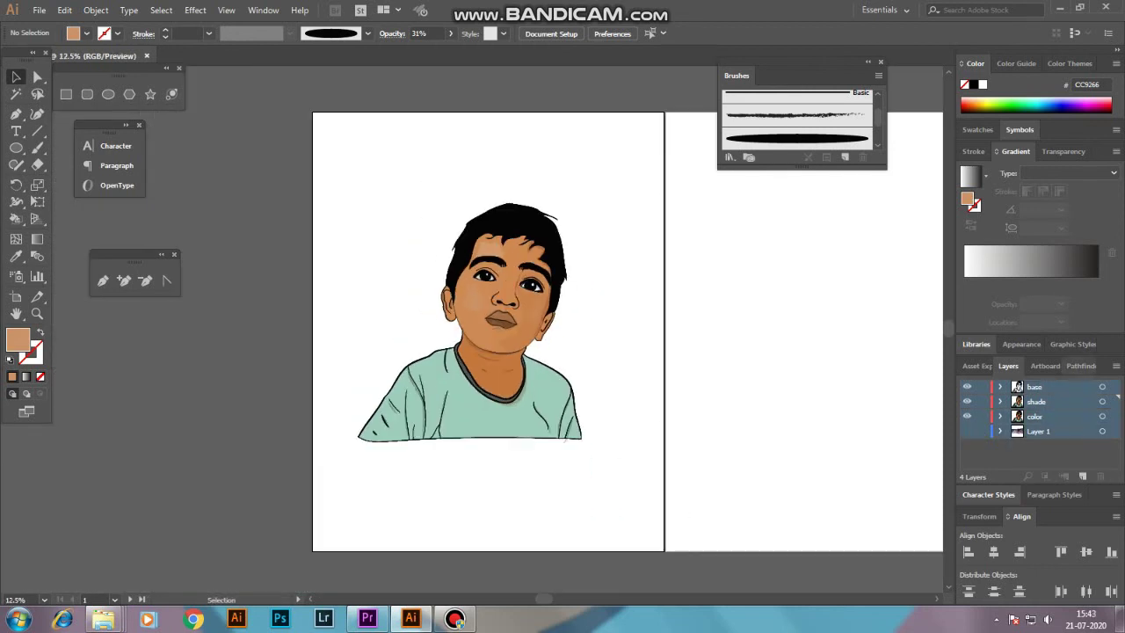
left_click(1116, 366)
left_click(1005, 520)
key("ctrl+z")
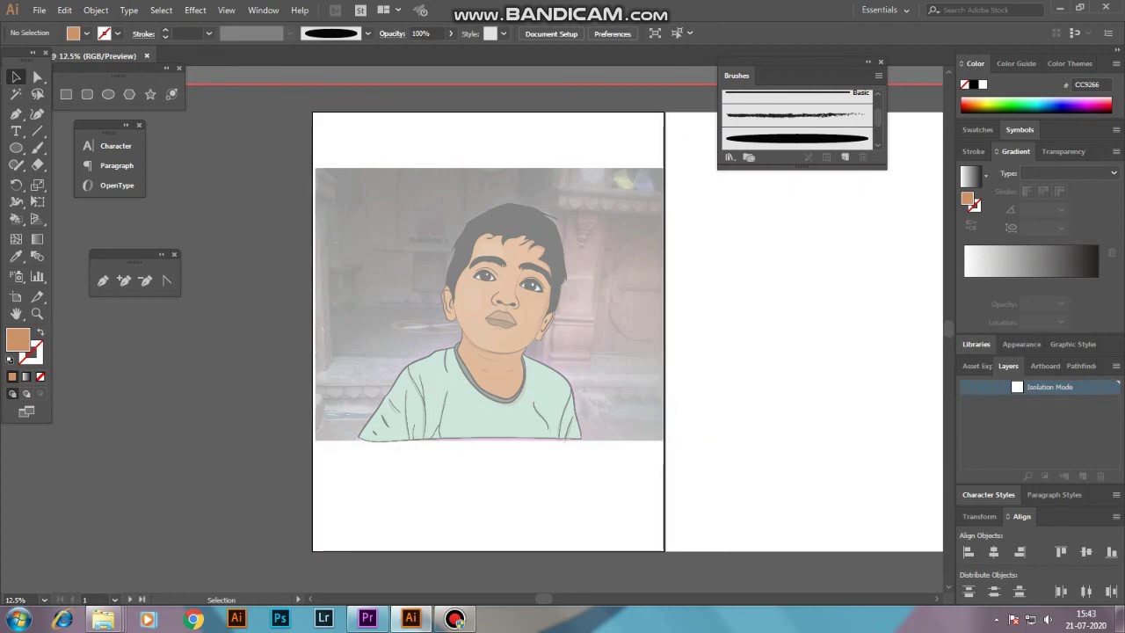
key("ctrl+z")
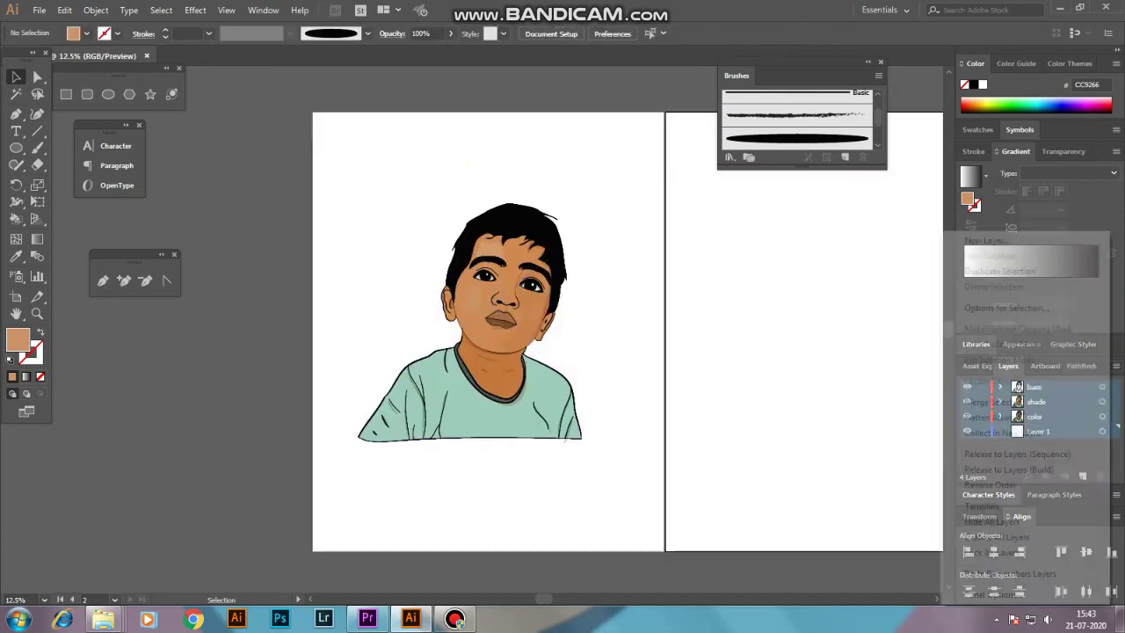
key("ctrl+z")
Step: Add a pink rectangle behind the portrait, sized from artboard top to shirt hem
left_click_drag(325, 129, 653, 508)
key("v")
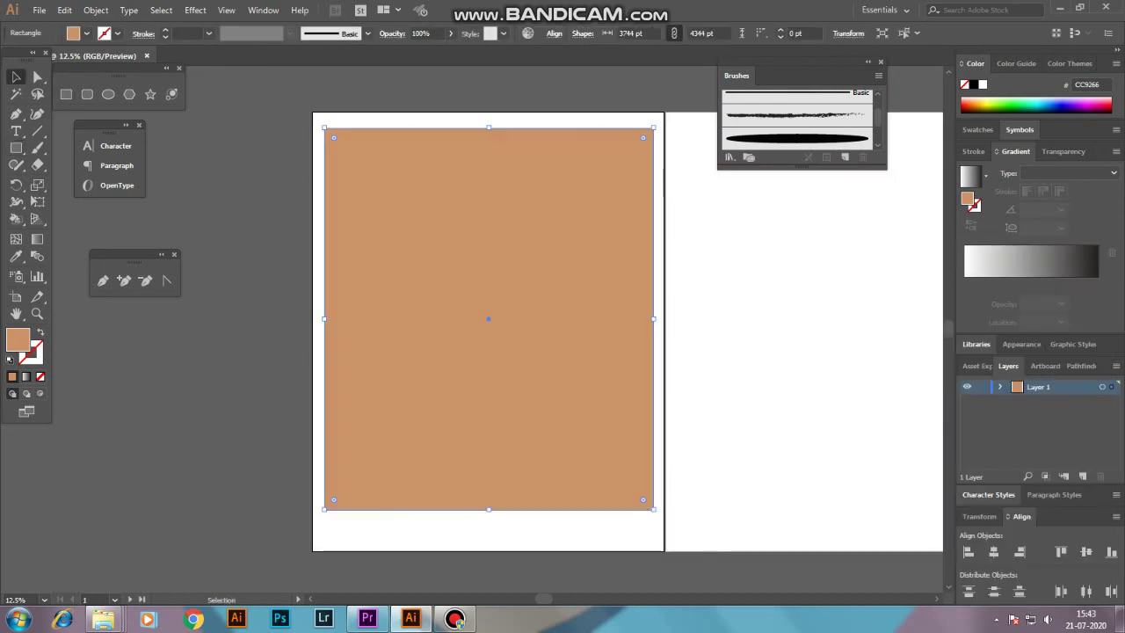
double_click(18, 339)
left_click(578, 215)
left_click(711, 218)
right_click(615, 293)
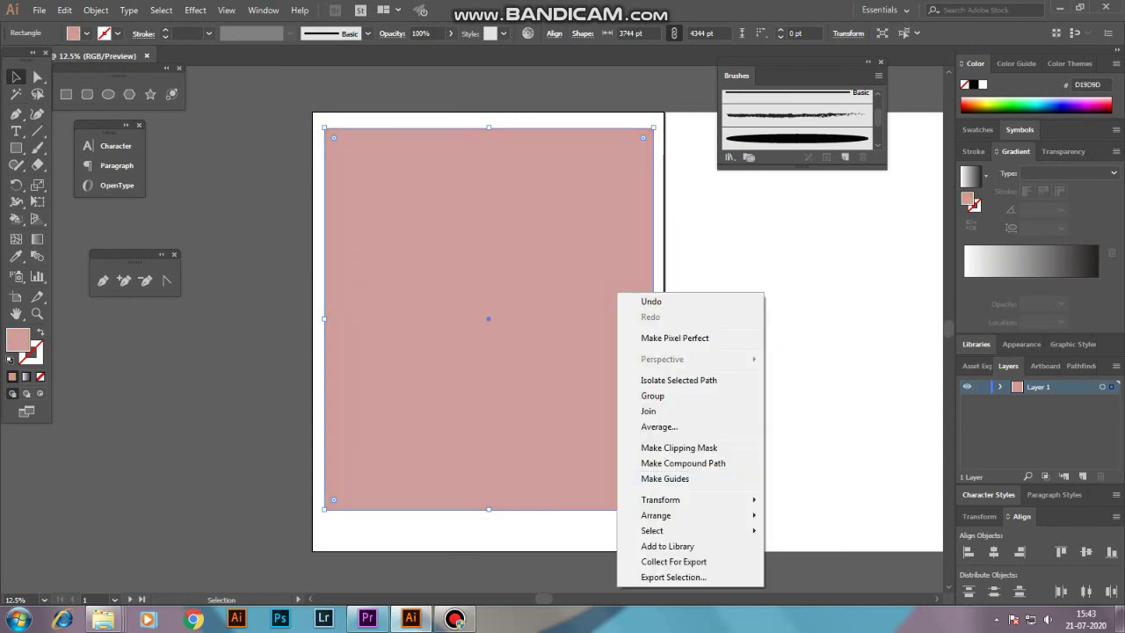
left_click(668, 507)
left_click(817, 569)
left_click_drag(490, 510, 491, 441)
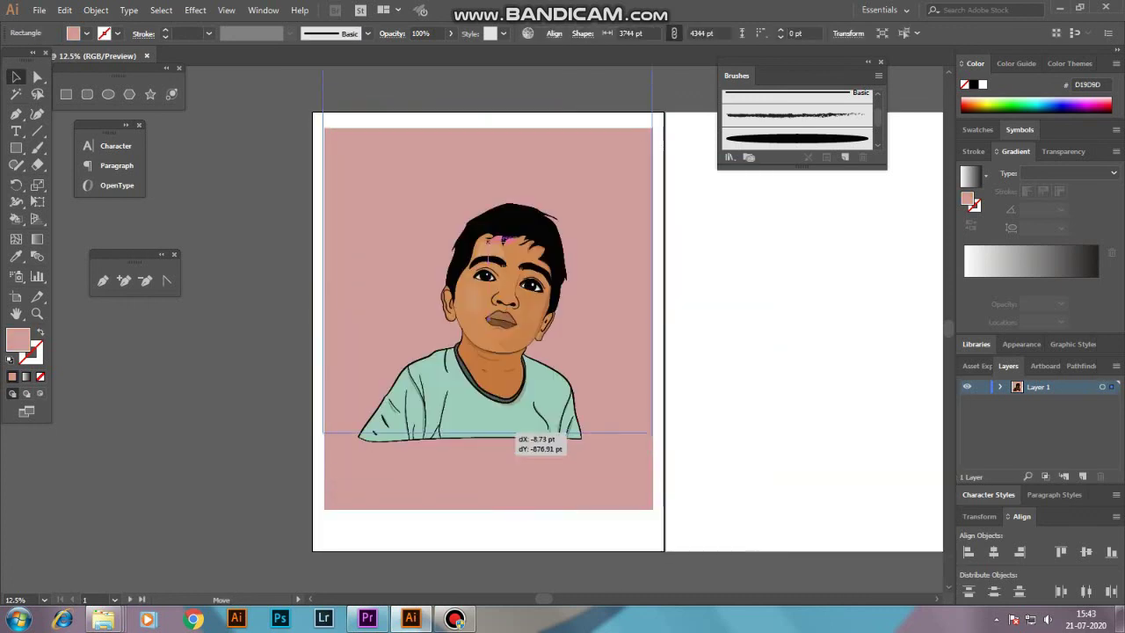
mouse_move(491, 129)
left_mouse_down()
mouse_move(491, 66)
mouse_move(491, 111)
left_mouse_up()
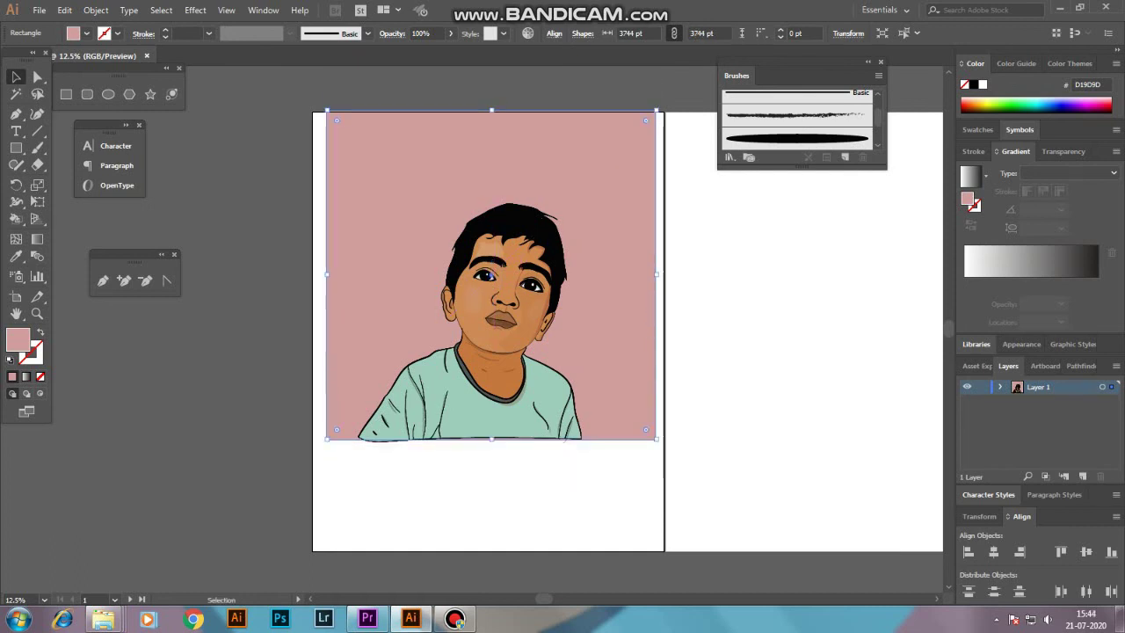
key("ctrl+shift+a")
Step: Add a slightly larger black rectangle behind everything as a thick border
left_click_drag(317, 112, 663, 433)
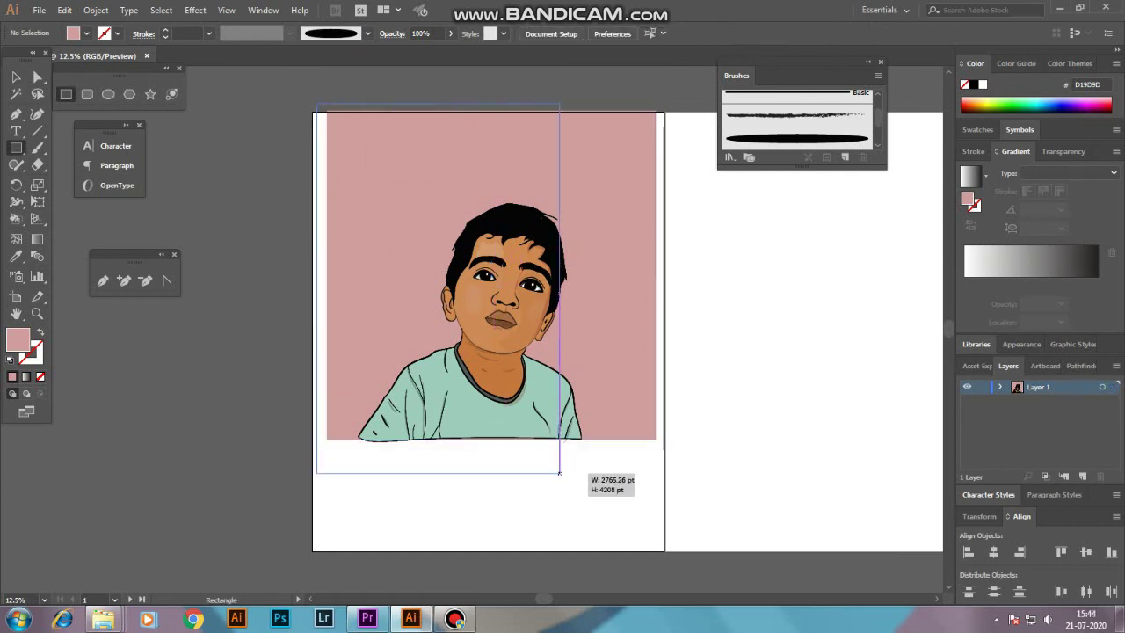
left_click_drag(665, 445, 664, 445)
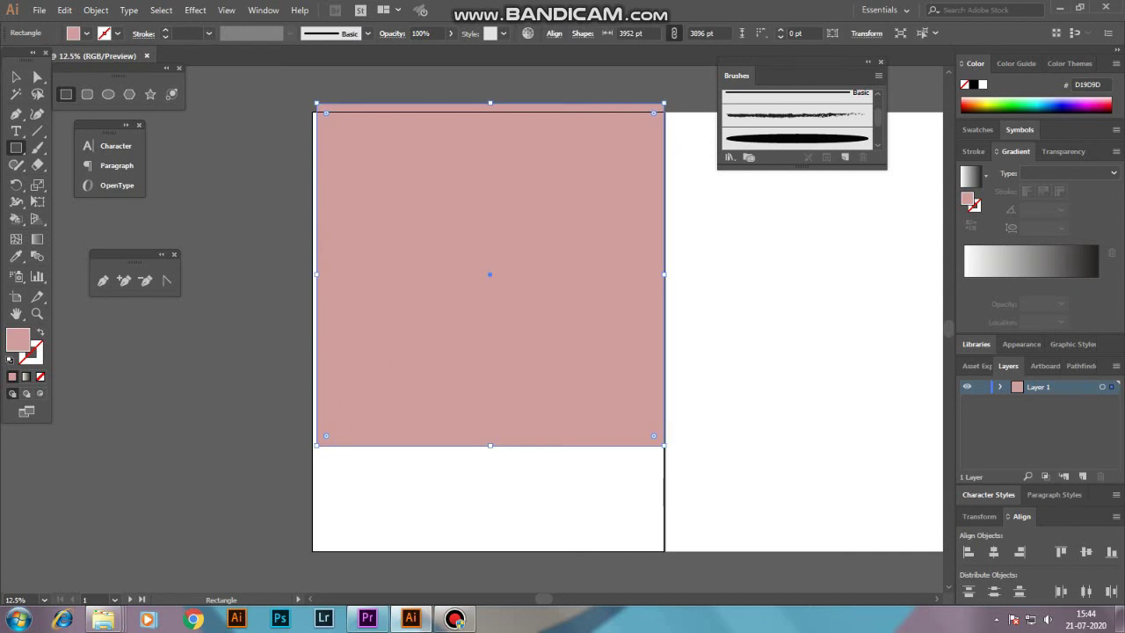
double_click(18, 338)
left_click(387, 391)
left_click(730, 220)
right_click(564, 268)
left_click(756, 539)
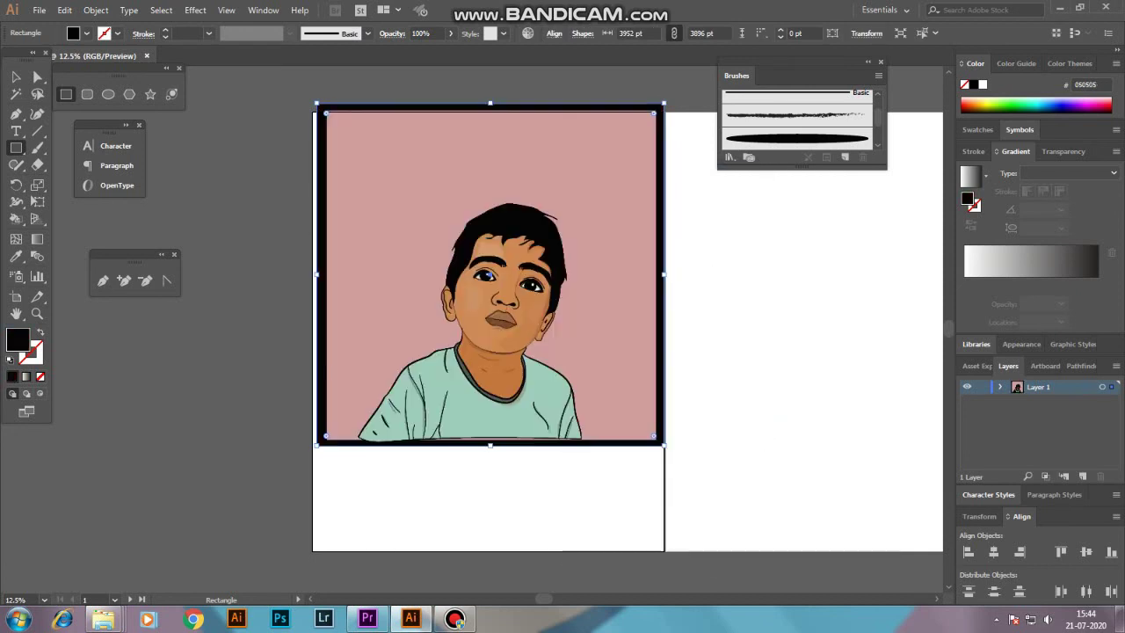
key("ctrl+shift+a")
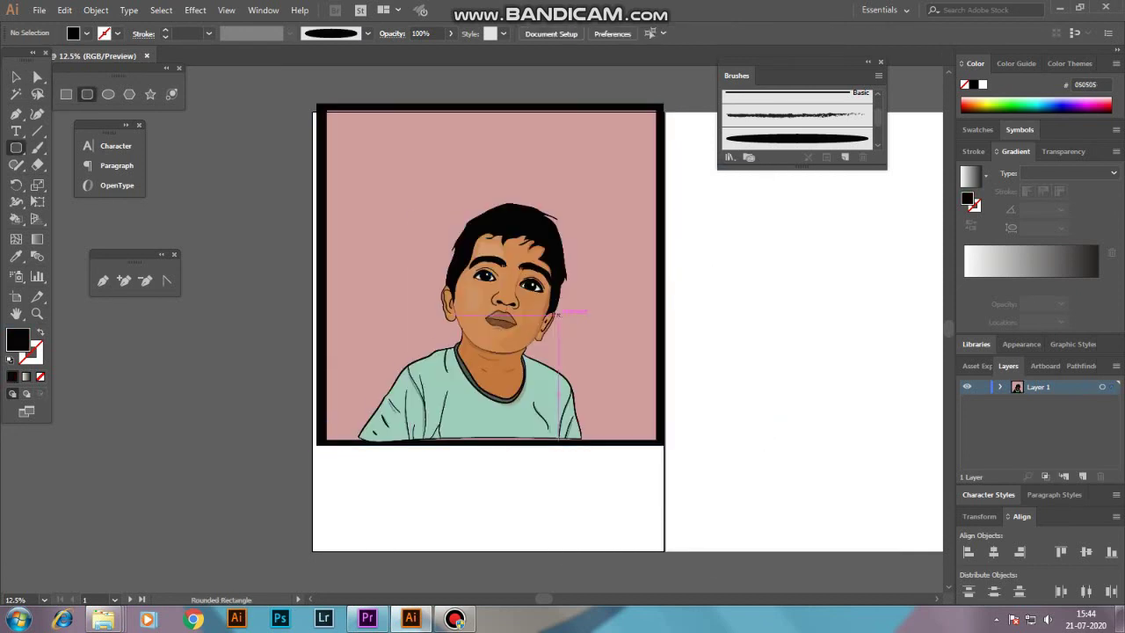
Step: Draw a rounded rectangle inner panel filled with teal #77AAA5
left_click_drag(358, 161, 614, 444)
double_click(18, 339)
type("77AAA5")
left_click(711, 217)
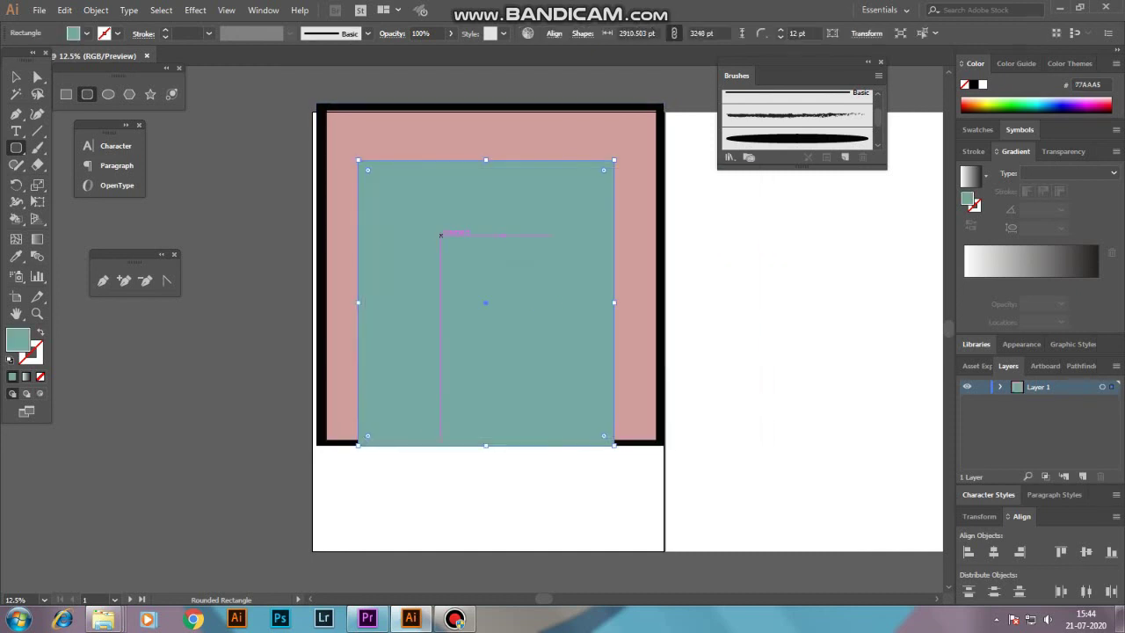
Step: Place the teal panel behind the boy but above the pink background
right_click(440, 234)
left_click(632, 492)
right_click(572, 344)
left_click(791, 354)
right_click(572, 344)
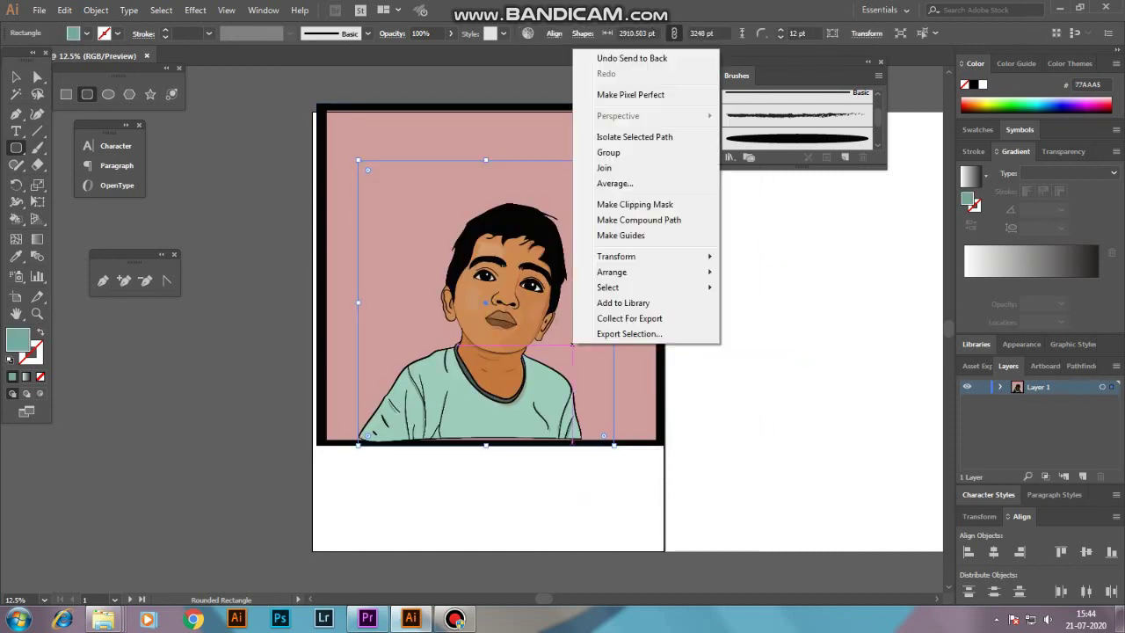
left_click(773, 287)
right_click(594, 304)
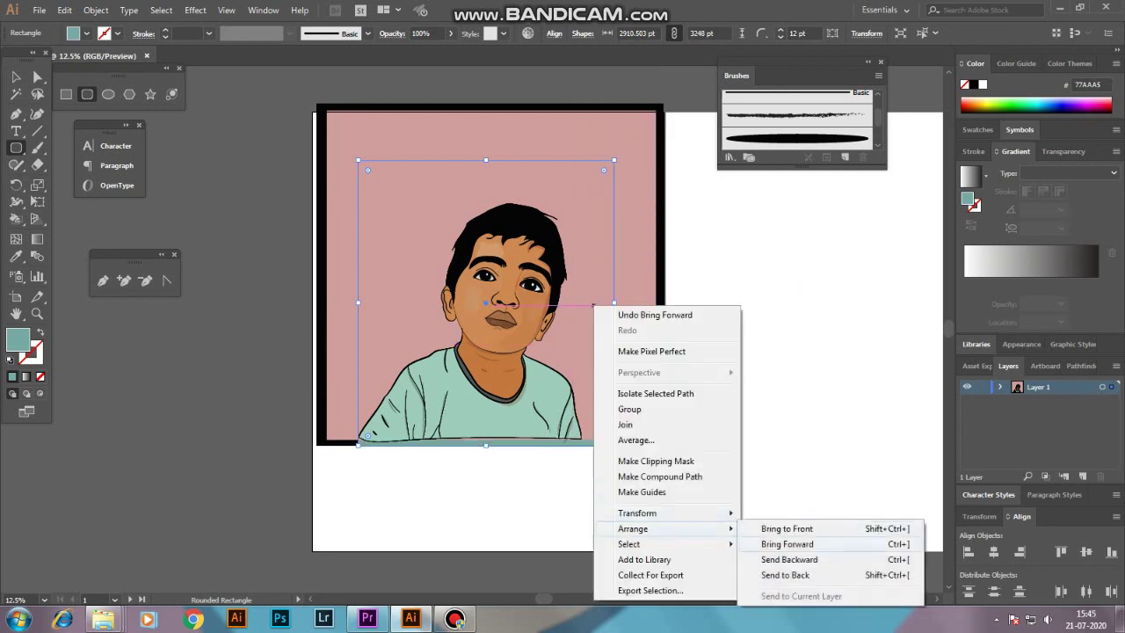
left_click(787, 544)
key("v")
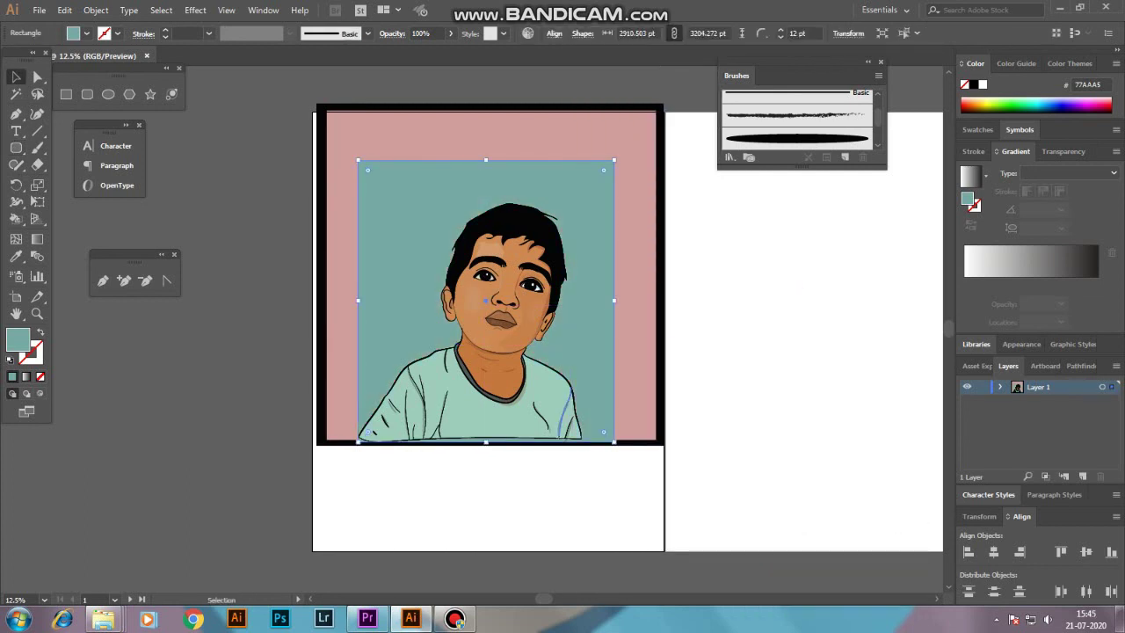
key("ctrl+shift+a")
Step: Move the whole framed artwork slightly down the artboard
scroll(488, 351, "up", 2)
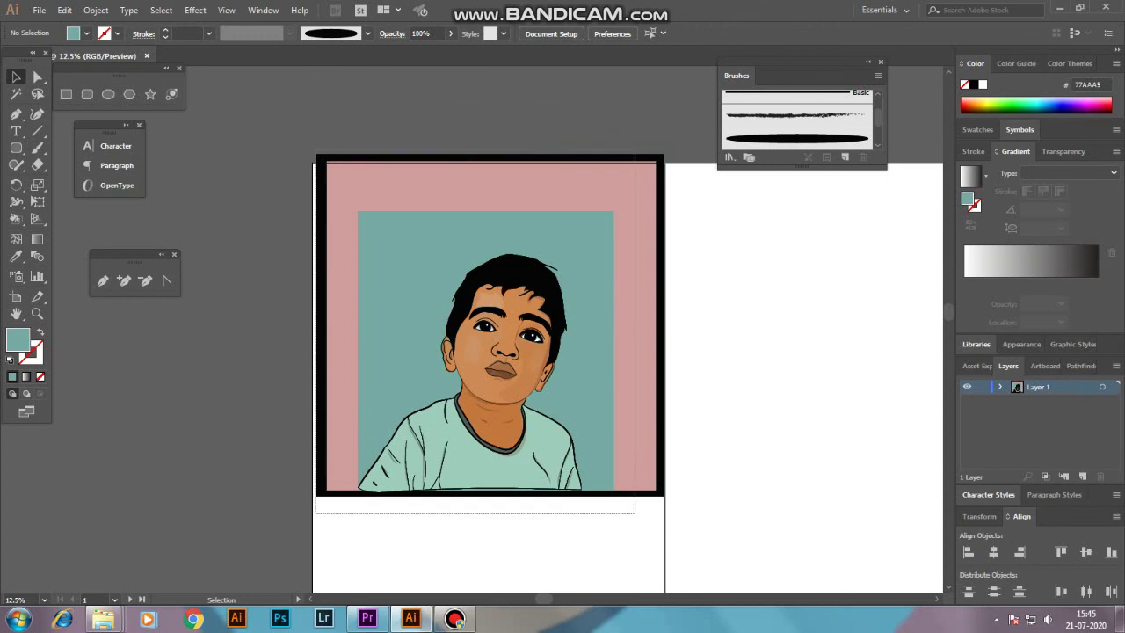
left_click_drag(549, 294, 544, 321)
key("ctrl+shift+a")
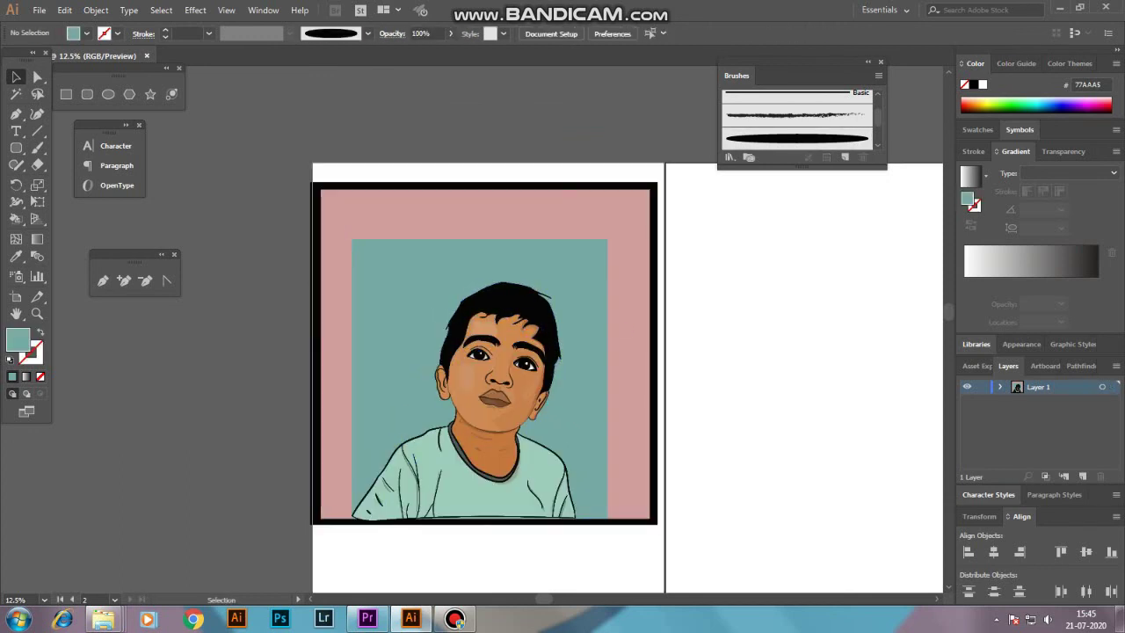